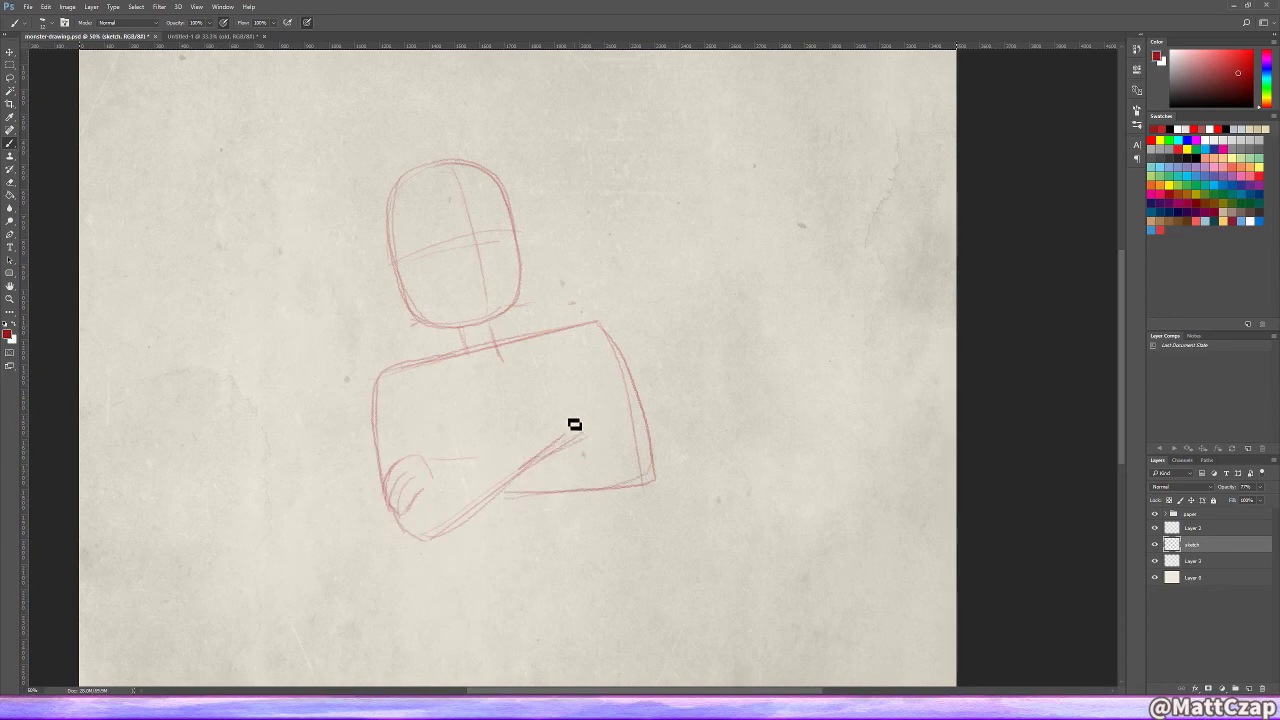
# Step: Sketch the crossed forearms with a gripping hand over the torso, and define the neck below the head
pyautogui.moveTo(434, 488); pyautogui.dragTo(566, 434)
pyautogui.hotkey('ctrl', 'alt', 'z')
pyautogui.hotkey('ctrl', 'alt', 'z')
pyautogui.hotkey('ctrl', 'alt', 'z')
pyautogui.moveTo(448, 530)
pyautogui.mouseDown()
pyautogui.moveTo(605, 441)
pyautogui.moveTo(659, 428)
pyautogui.moveTo(643, 443)
pyautogui.moveTo(655, 435)
pyautogui.moveTo(605, 408)
pyautogui.moveTo(632, 400)
pyautogui.moveTo(600, 386)
pyautogui.moveTo(472, 476)
pyautogui.mouseUp()
pyautogui.moveTo(500, 320); pyautogui.dragTo(501, 346)
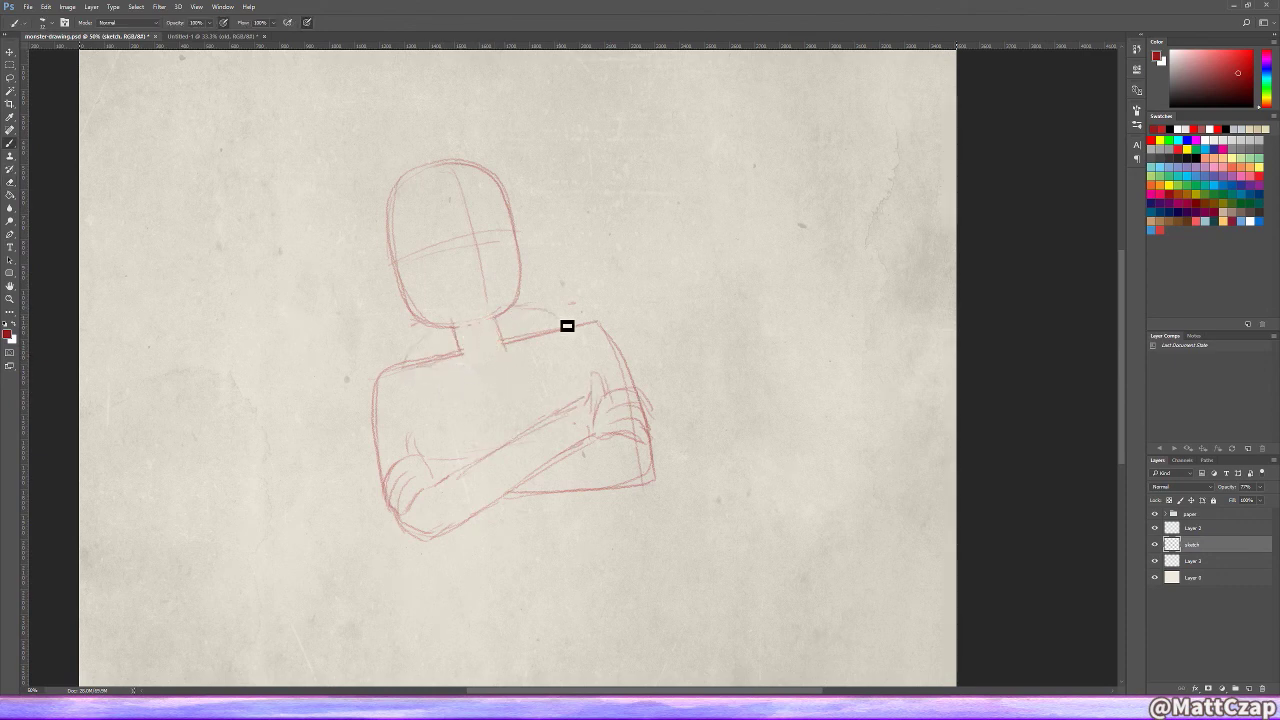
# Step: Fade the head's construction lines with the Eraser and redraw the cheek and jaw contour
pyautogui.press('e')
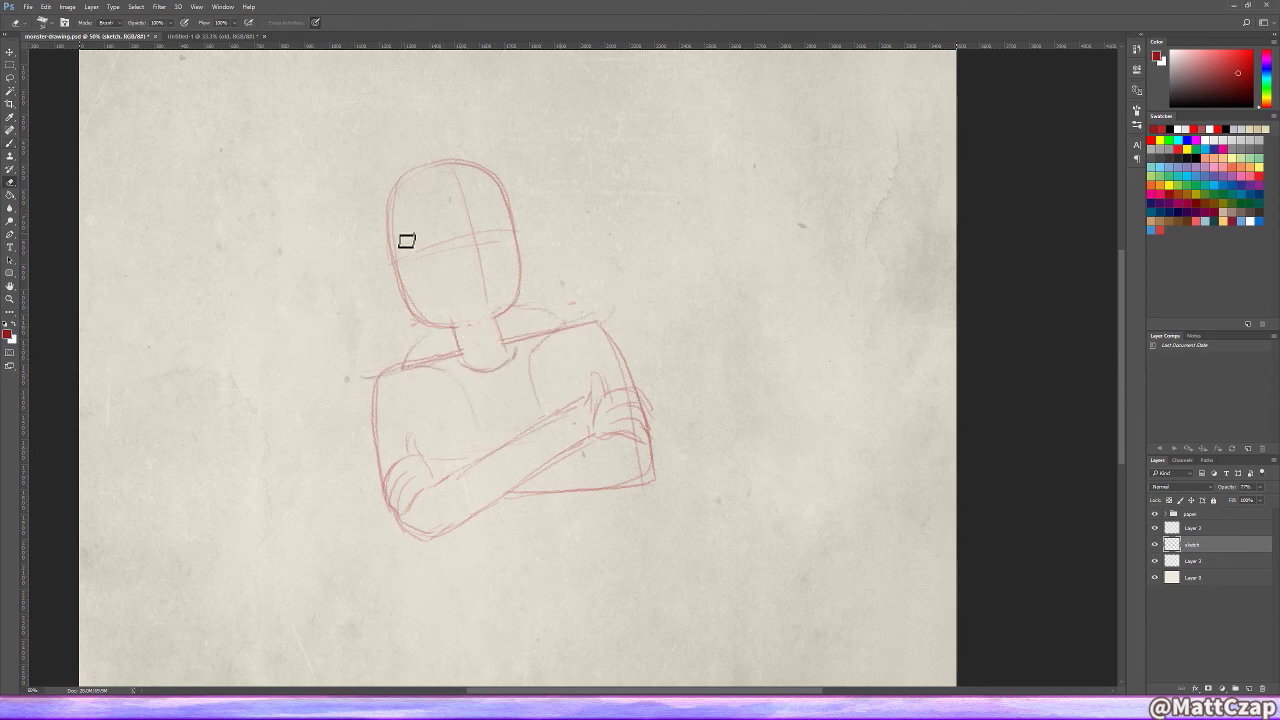
pyautogui.moveTo(408, 240)
pyautogui.mouseDown()
pyautogui.moveTo(425, 320)
pyautogui.moveTo(523, 274)
pyautogui.mouseUp()
pyautogui.press('b')
pyautogui.moveTo(512, 226); pyautogui.dragTo(520, 298)
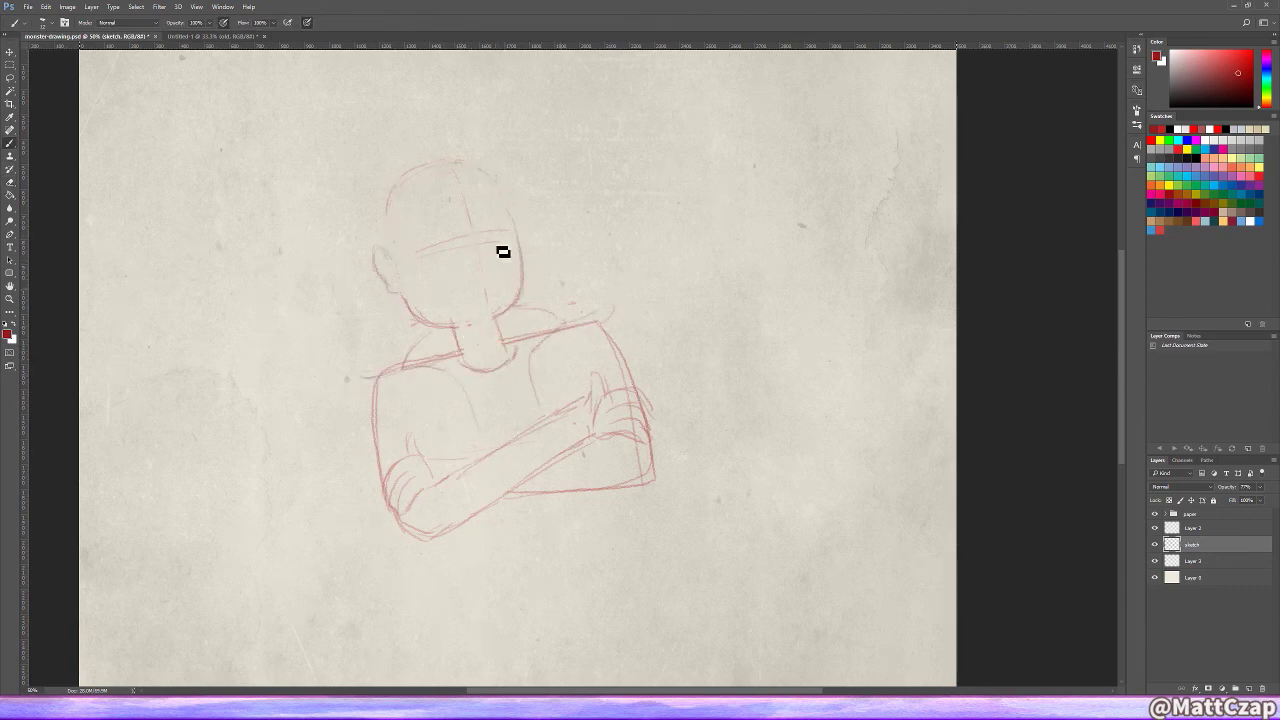
# Step: Draw long pointed ears and a tall swept-up pompadour on the head, plus the start of the lower torso's side
pyautogui.moveTo(397, 300); pyautogui.dragTo(390, 242)
pyautogui.moveTo(543, 280); pyautogui.dragTo(539, 183)
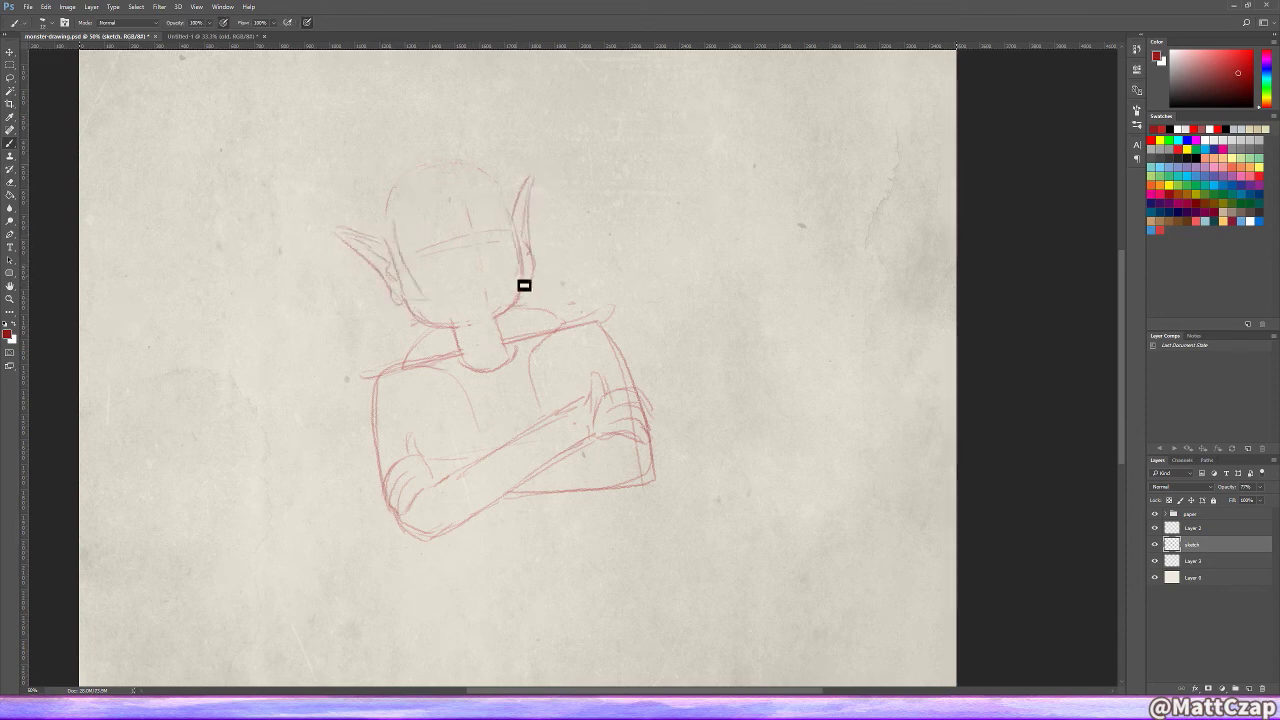
pyautogui.moveTo(490, 150)
pyautogui.mouseDown()
pyautogui.moveTo(370, 244)
pyautogui.moveTo(467, 93)
pyautogui.moveTo(380, 194)
pyautogui.mouseUp()
pyautogui.moveTo(622, 498); pyautogui.dragTo(630, 547)
# Step: Erase the gripping hand, sketch a sleeve cuff and tucked hand in its place, and draw the jacket's open front edges
pyautogui.press('e')
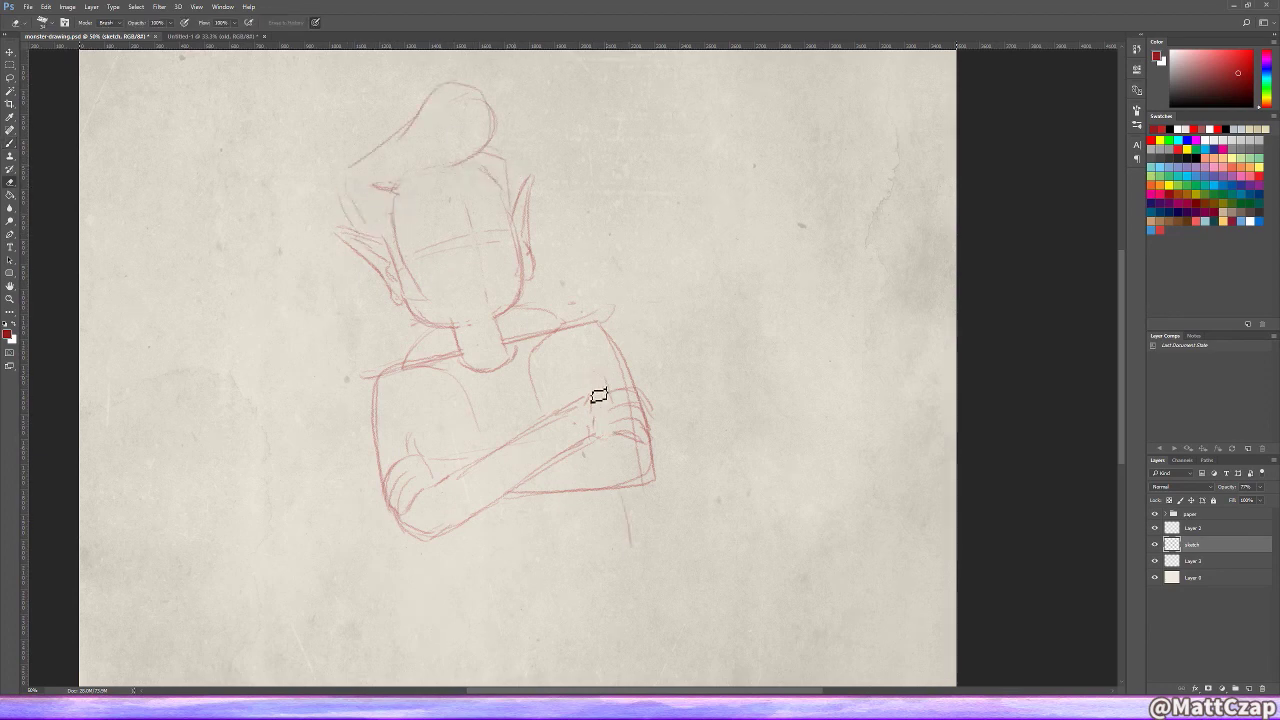
pyautogui.press('b')
pyautogui.moveTo(594, 394)
pyautogui.mouseDown()
pyautogui.moveTo(640, 440)
pyautogui.moveTo(603, 420)
pyautogui.moveTo(389, 489)
pyautogui.moveTo(560, 423)
pyautogui.mouseUp()
pyautogui.moveTo(426, 350); pyautogui.dragTo(526, 411)
pyautogui.moveTo(530, 345); pyautogui.dragTo(540, 420)
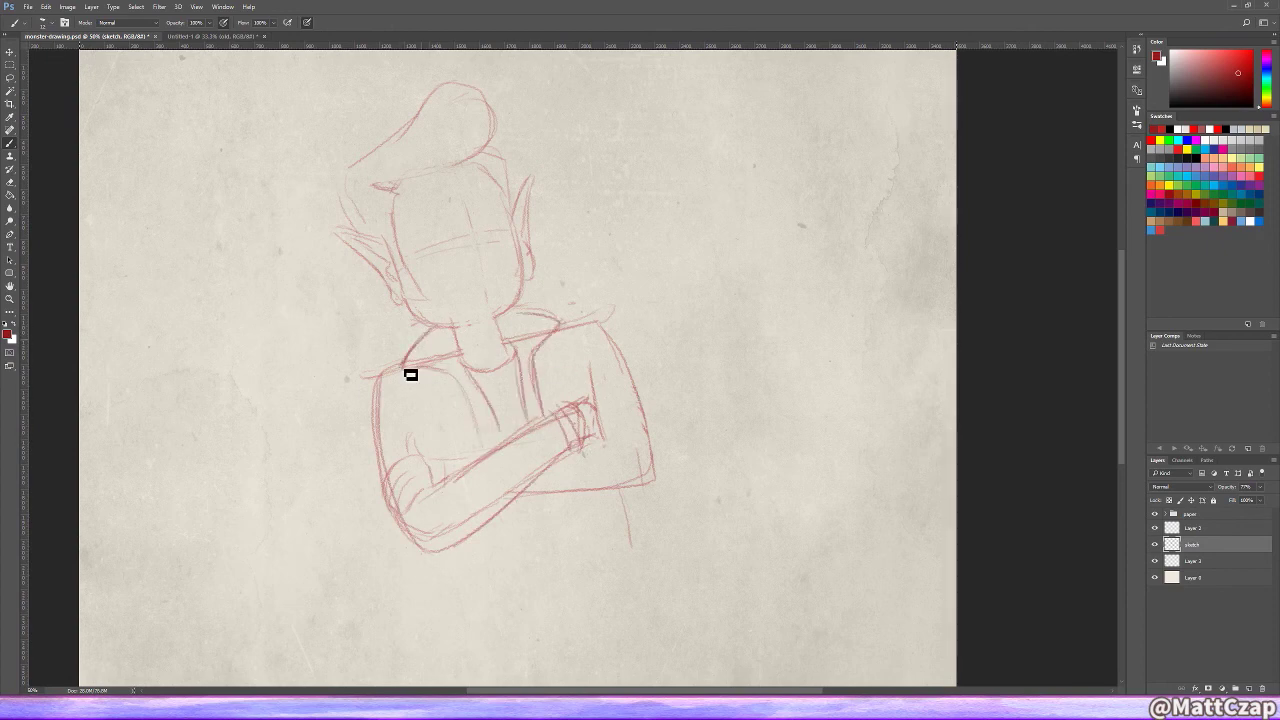
# Step: Add spiked shoulder pads to both shoulders of the jacket
pyautogui.moveTo(560, 330); pyautogui.dragTo(606, 312)
pyautogui.moveTo(372, 374); pyautogui.dragTo(402, 358)
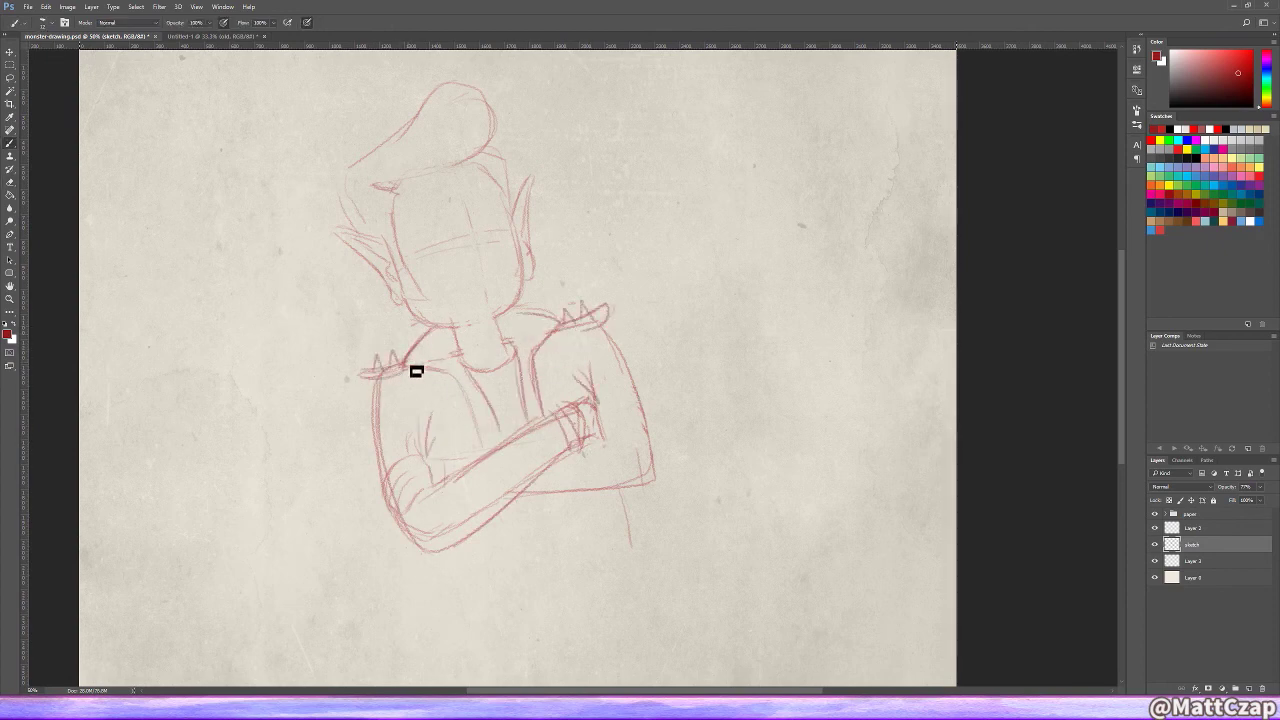
pyautogui.hotkey('ctrl', 'z')
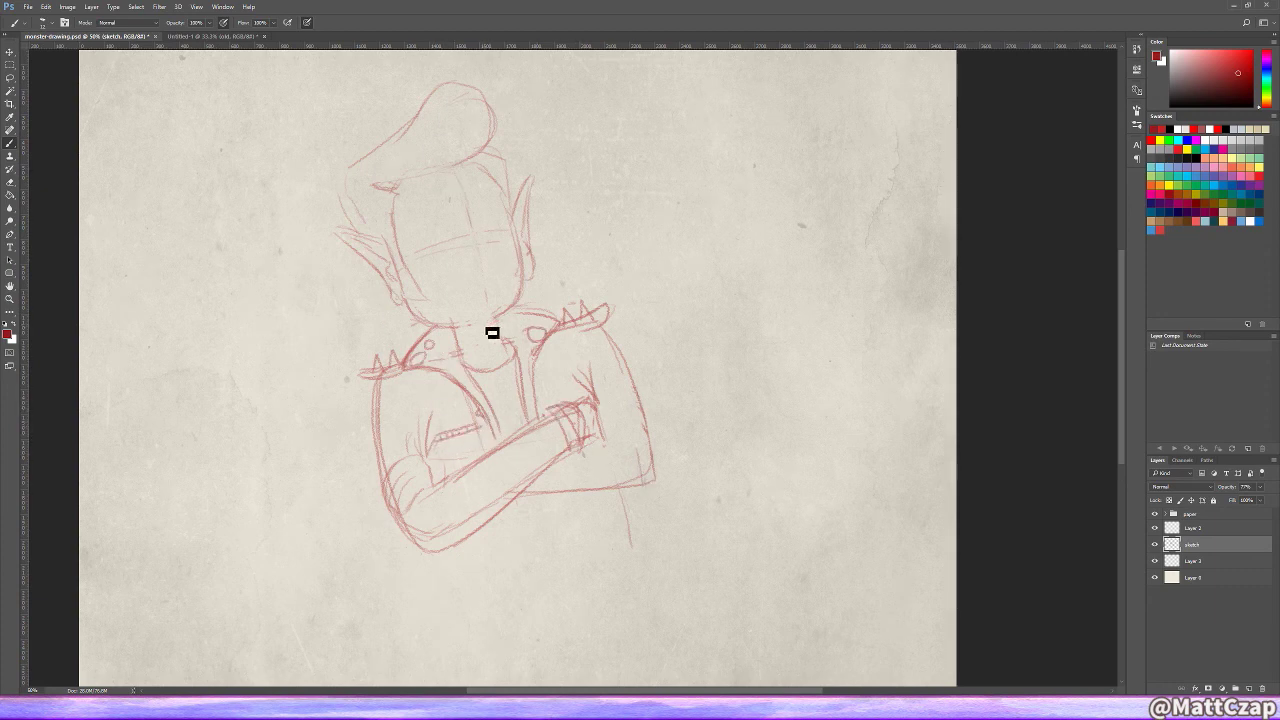
# Step: Draw the scowling face with heavy brows, eyes, nose and fangs, and firm up the hair and ear outlines
pyautogui.moveTo(520, 309)
pyautogui.mouseDown()
pyautogui.moveTo(492, 284)
pyautogui.moveTo(497, 253)
pyautogui.mouseUp()
pyautogui.moveTo(424, 228)
pyautogui.mouseDown()
pyautogui.moveTo(506, 209)
pyautogui.moveTo(520, 335)
pyautogui.moveTo(471, 334)
pyautogui.mouseUp()
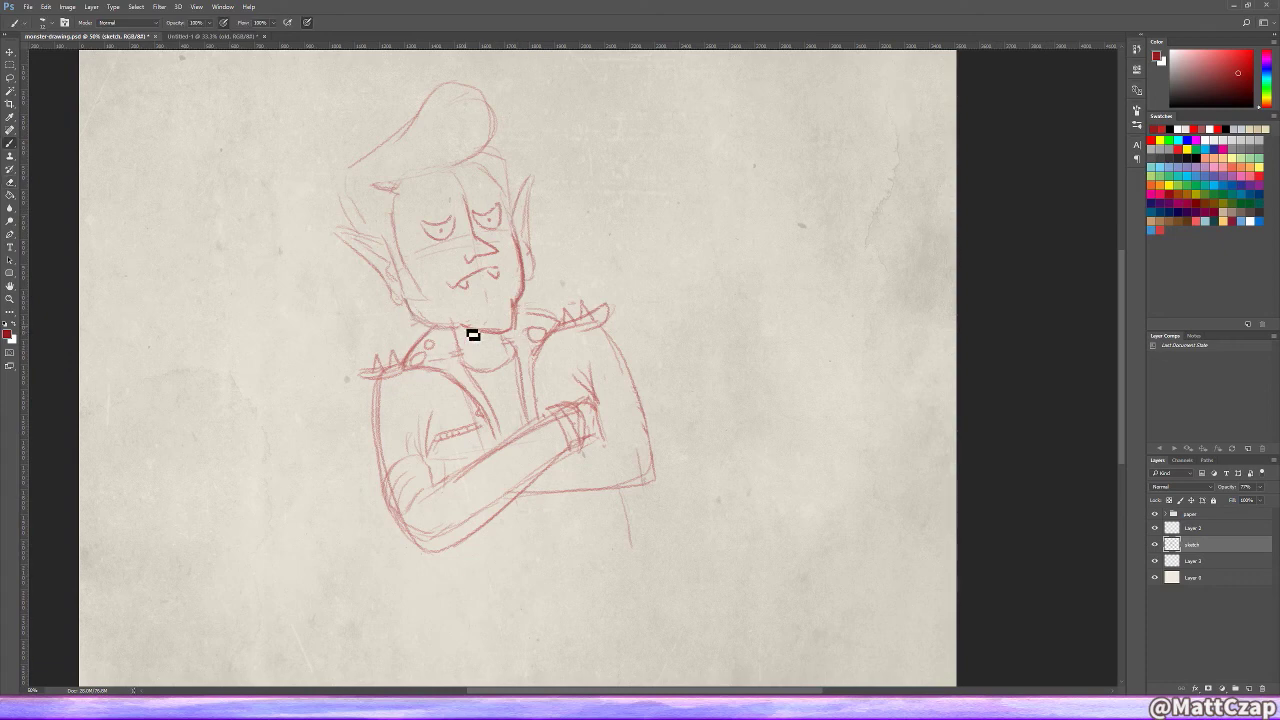
pyautogui.moveTo(357, 160)
pyautogui.mouseDown()
pyautogui.moveTo(486, 160)
pyautogui.moveTo(471, 91)
pyautogui.moveTo(480, 120)
pyautogui.moveTo(414, 174)
pyautogui.moveTo(513, 221)
pyautogui.moveTo(533, 275)
pyautogui.mouseUp()
pyautogui.moveTo(520, 194)
pyautogui.mouseDown()
pyautogui.moveTo(540, 333)
pyautogui.moveTo(522, 250)
pyautogui.mouseUp()
pyautogui.moveTo(472, 200); pyautogui.dragTo(508, 198)
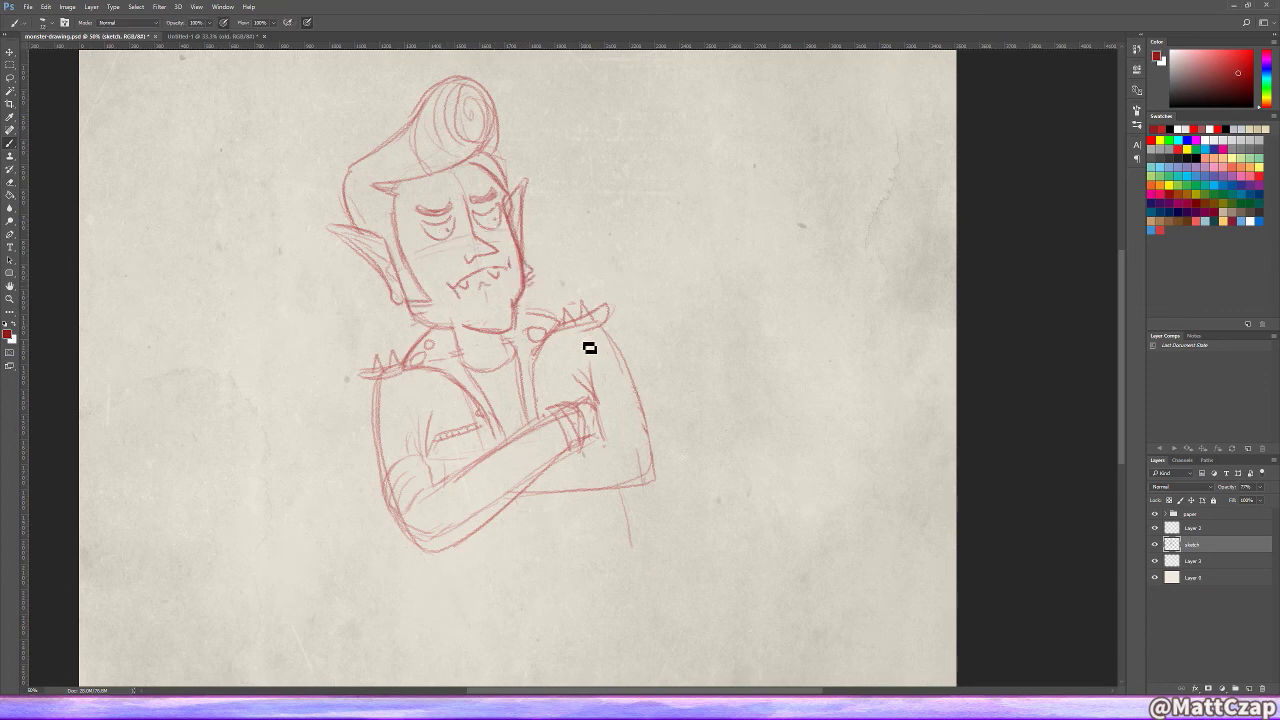
# Step: Sketch the jacket's lower sides and front edges below the arms, and add notched lapels at the chest
pyautogui.moveTo(470, 545); pyautogui.dragTo(454, 610)
pyautogui.moveTo(630, 500); pyautogui.dragTo(616, 592)
pyautogui.moveTo(521, 505); pyautogui.dragTo(517, 600)
pyautogui.moveTo(478, 542); pyautogui.dragTo(458, 606)
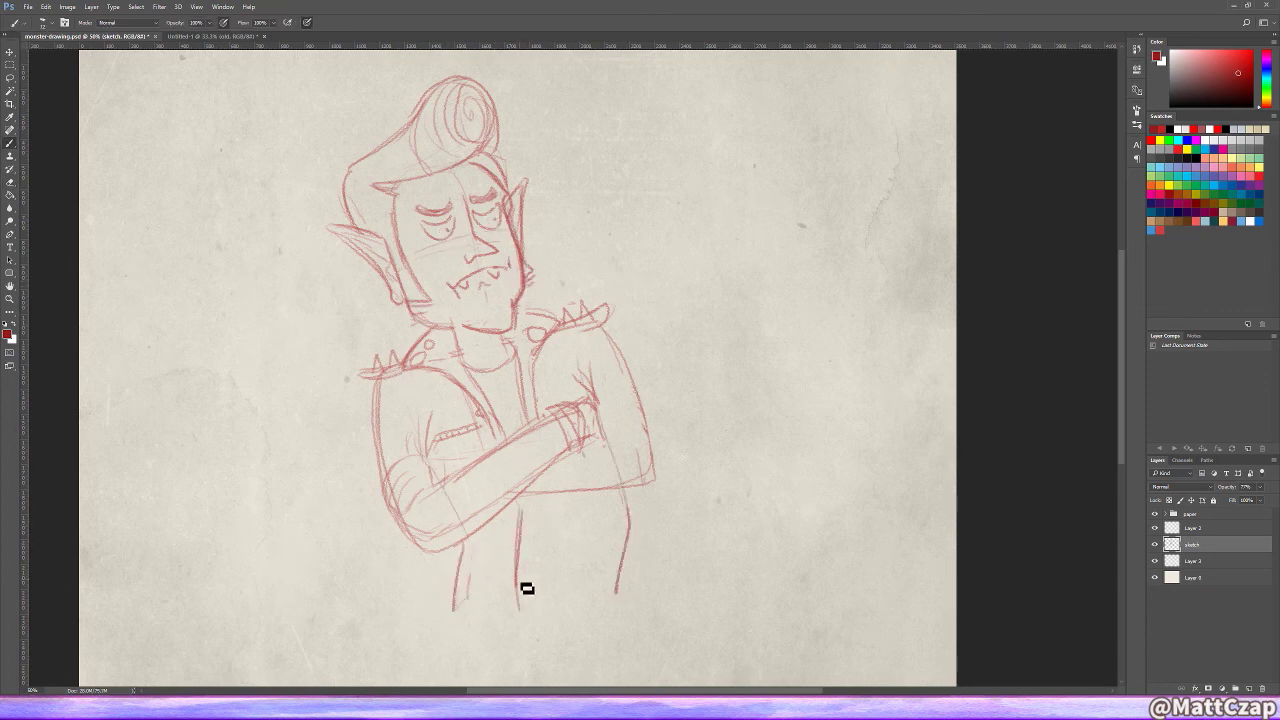
pyautogui.moveTo(450, 378)
pyautogui.mouseDown()
pyautogui.moveTo(471, 394)
pyautogui.moveTo(563, 363)
pyautogui.mouseUp()
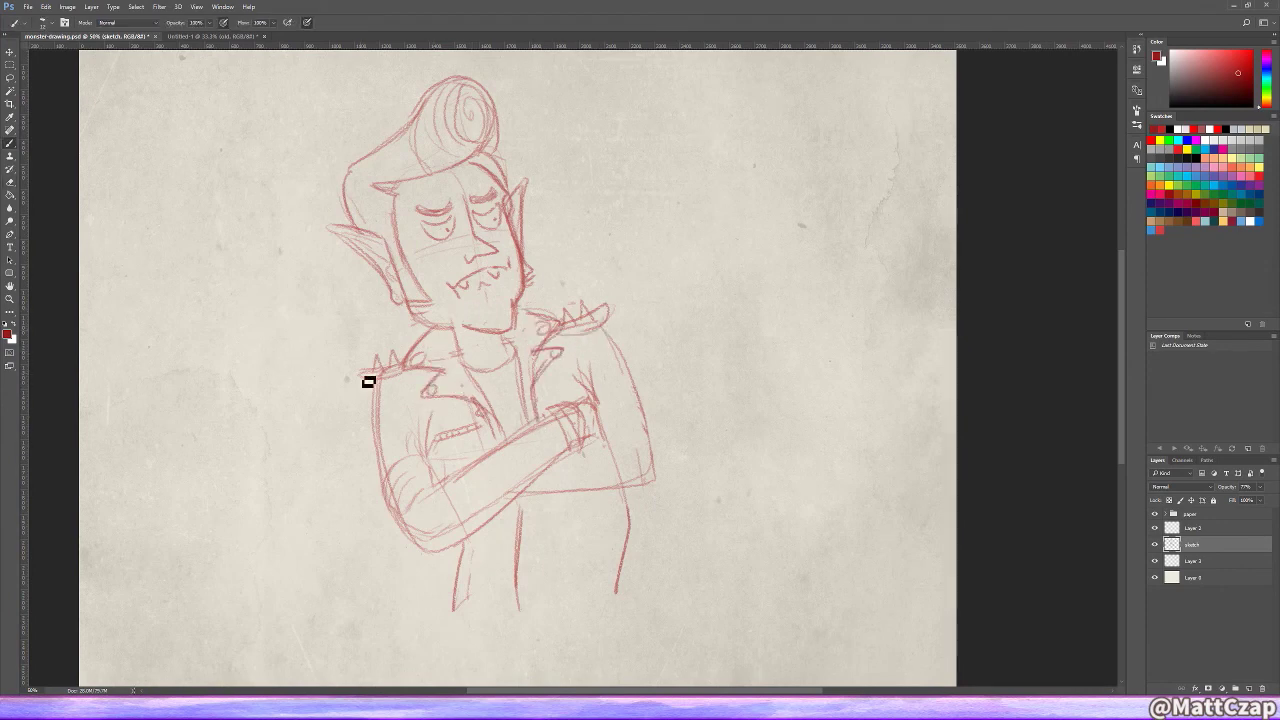
# Step: Define the cuff and curled fingers on the crossed arms, and outline the jacket's lower front panel
pyautogui.moveTo(553, 425); pyautogui.dragTo(580, 451)
pyautogui.moveTo(484, 456)
pyautogui.mouseDown()
pyautogui.moveTo(426, 466)
pyautogui.moveTo(440, 497)
pyautogui.mouseUp()
pyautogui.moveTo(546, 495); pyautogui.dragTo(606, 585)
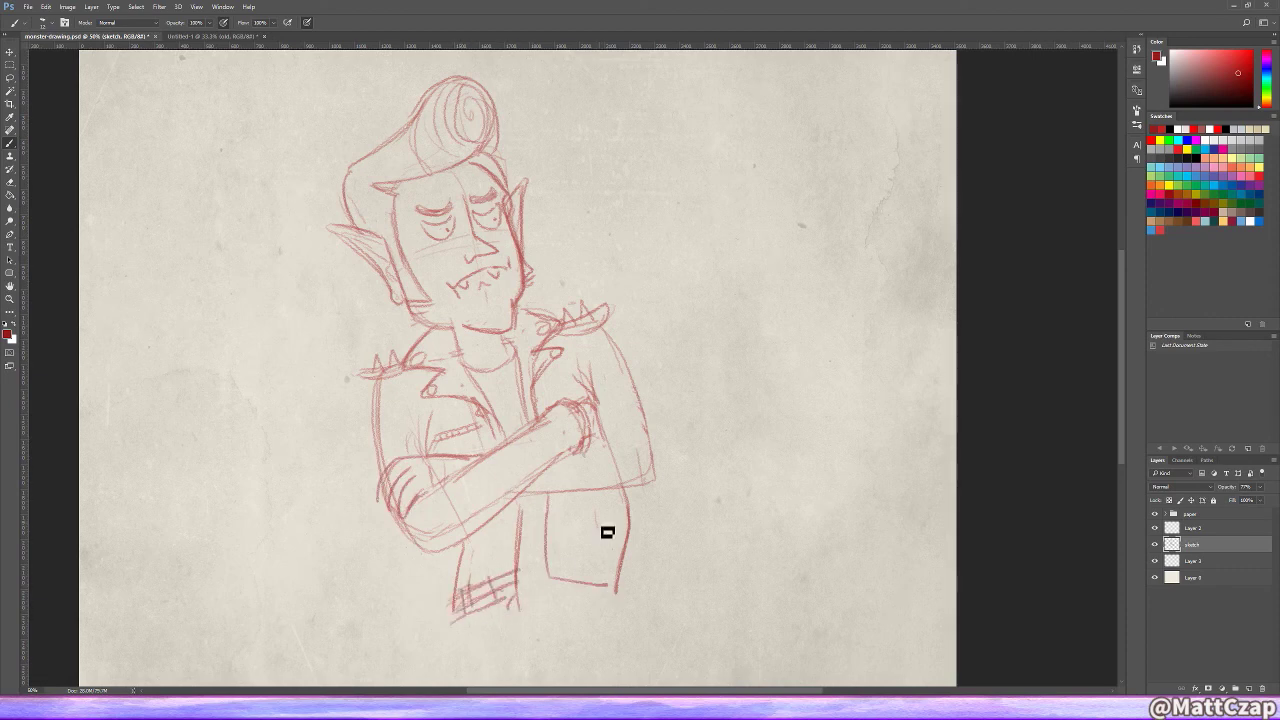
# Step: Clean up the jacket hem, redraw it as a belted waistband, and add a slanted zipper pocket to the front panel
pyautogui.press('e')
pyautogui.moveTo(528, 571); pyautogui.dragTo(457, 626)
pyautogui.press('b')
pyautogui.moveTo(449, 560)
pyautogui.mouseDown()
pyautogui.moveTo(486, 586)
pyautogui.moveTo(481, 570)
pyautogui.moveTo(457, 576)
pyautogui.moveTo(632, 588)
pyautogui.mouseUp()
pyautogui.moveTo(584, 496)
pyautogui.mouseDown()
pyautogui.moveTo(612, 545)
pyautogui.moveTo(580, 538)
pyautogui.mouseUp()
pyautogui.moveTo(610, 424); pyautogui.dragTo(638, 472)
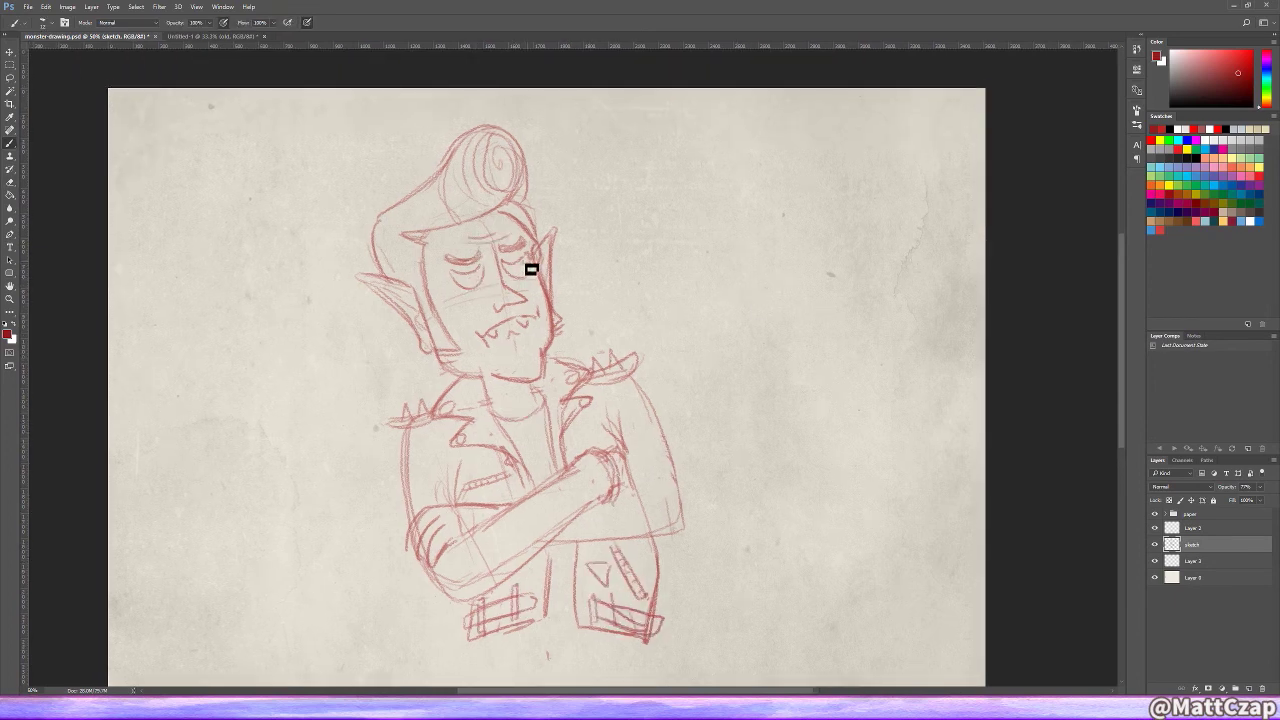
# Step: Move the whole figure sketch toward the canvas's left edge to make room for a second character
pyautogui.moveTo(677, 397); pyautogui.dragTo(477, 394)
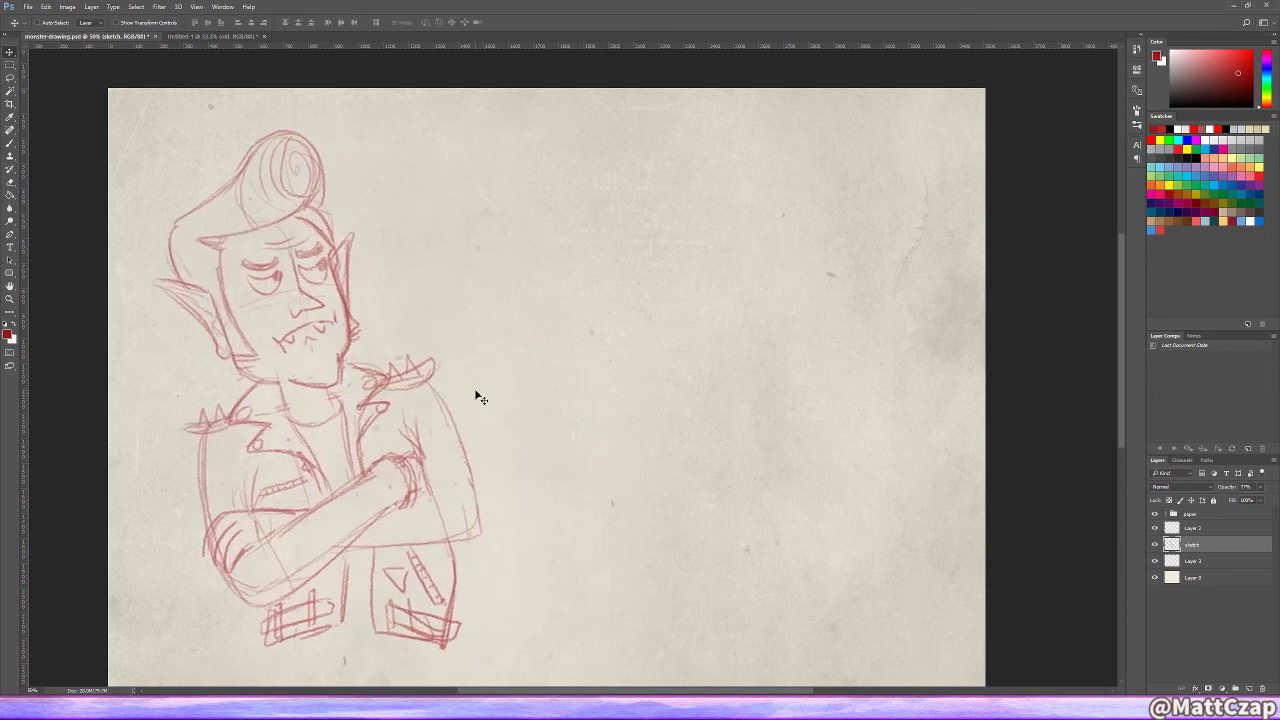
pyautogui.press('e')
pyautogui.press('b')
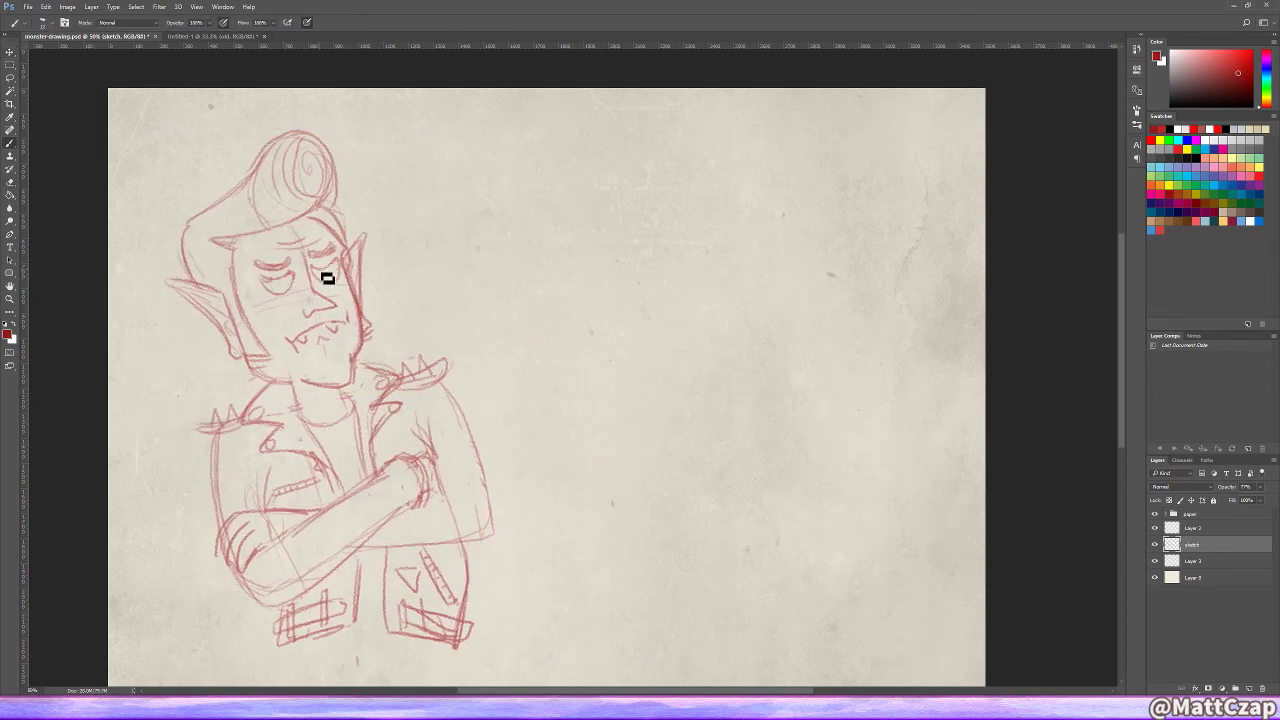
# Step: Rough in a smaller second character beside the man with a round head, eyes, shoulders and raised arm lines
pyautogui.moveTo(585, 345); pyautogui.dragTo(660, 405)
pyautogui.moveTo(655, 348); pyautogui.dragTo(660, 405)
pyautogui.moveTo(590, 448); pyautogui.dragTo(655, 475)
pyautogui.moveTo(535, 345); pyautogui.dragTo(565, 405)
pyautogui.moveTo(670, 425); pyautogui.dragTo(712, 405)
pyautogui.moveTo(600, 350); pyautogui.dragTo(660, 366)
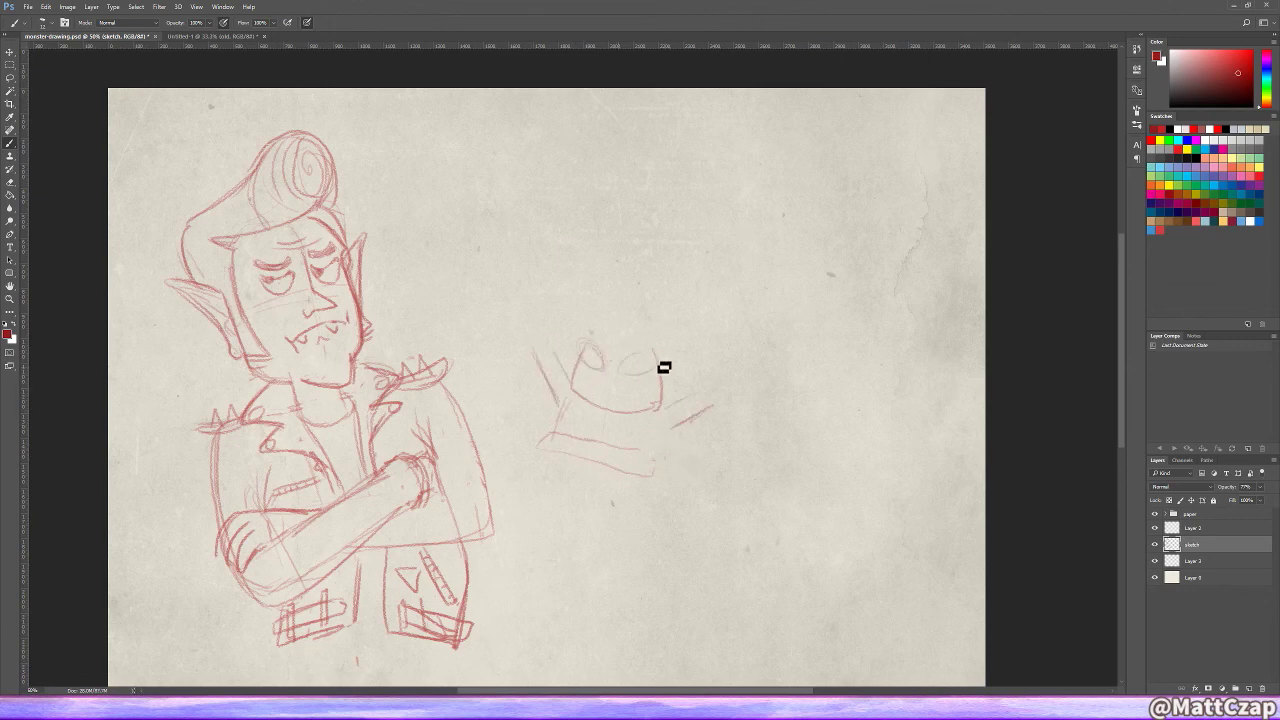
# Step: Draw an open shouting mouth on the small character and a row of hair curlers around the head
pyautogui.press('e')
pyautogui.press('b')
pyautogui.moveTo(592, 405)
pyautogui.mouseDown()
pyautogui.moveTo(628, 423)
pyautogui.moveTo(625, 412)
pyautogui.mouseUp()
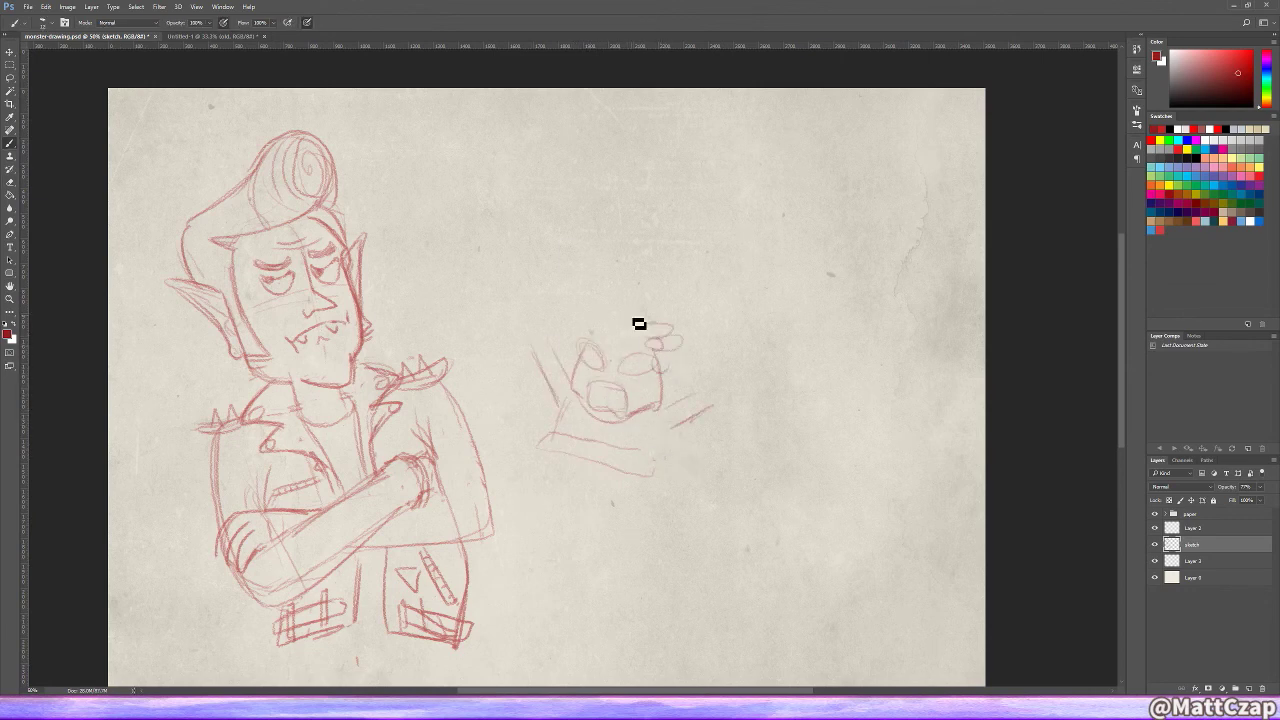
pyautogui.moveTo(639, 323); pyautogui.dragTo(578, 332)
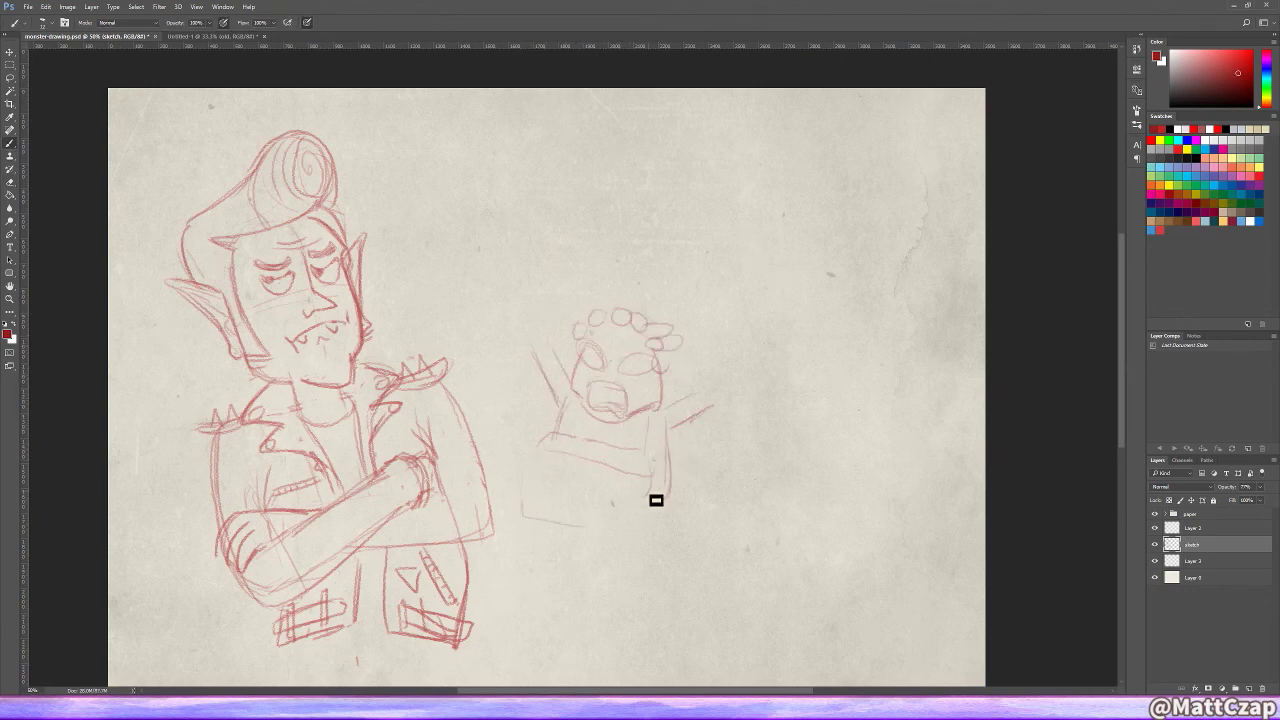
# Step: Sketch the small character's seated lower body and both slippered feet
pyautogui.moveTo(656, 500); pyautogui.dragTo(547, 461)
pyautogui.moveTo(556, 540); pyautogui.dragTo(510, 546)
pyautogui.moveTo(586, 550)
pyautogui.mouseDown()
pyautogui.moveTo(596, 564)
pyautogui.moveTo(629, 554)
pyautogui.mouseUp()
pyautogui.moveTo(657, 500)
pyautogui.mouseDown()
pyautogui.moveTo(582, 533)
pyautogui.moveTo(652, 552)
pyautogui.mouseUp()
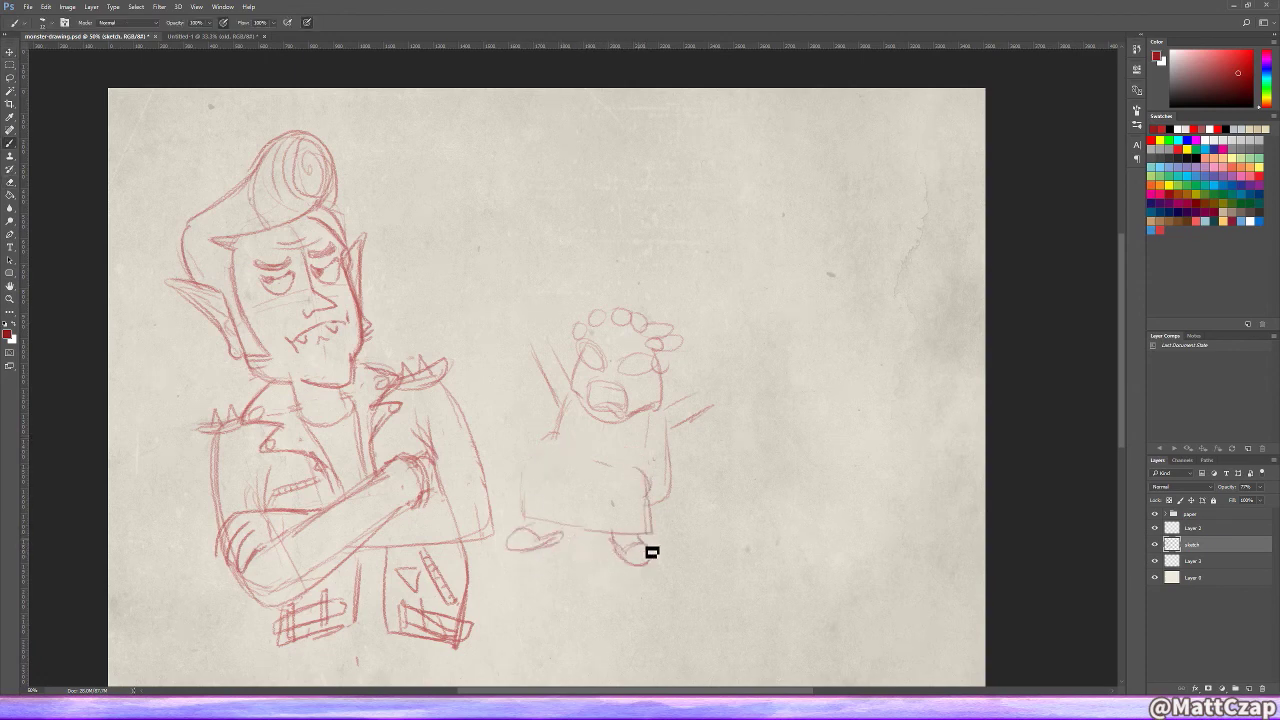
# Step: Build an armchair around the seated character and add short sleeves to the raised arms
pyautogui.moveTo(522, 462)
pyautogui.mouseDown()
pyautogui.moveTo(608, 455)
pyautogui.moveTo(666, 569)
pyautogui.moveTo(716, 546)
pyautogui.mouseUp()
pyautogui.moveTo(690, 440); pyautogui.dragTo(728, 545)
pyautogui.moveTo(540, 424); pyautogui.dragTo(504, 504)
pyautogui.moveTo(546, 408); pyautogui.dragTo(558, 386)
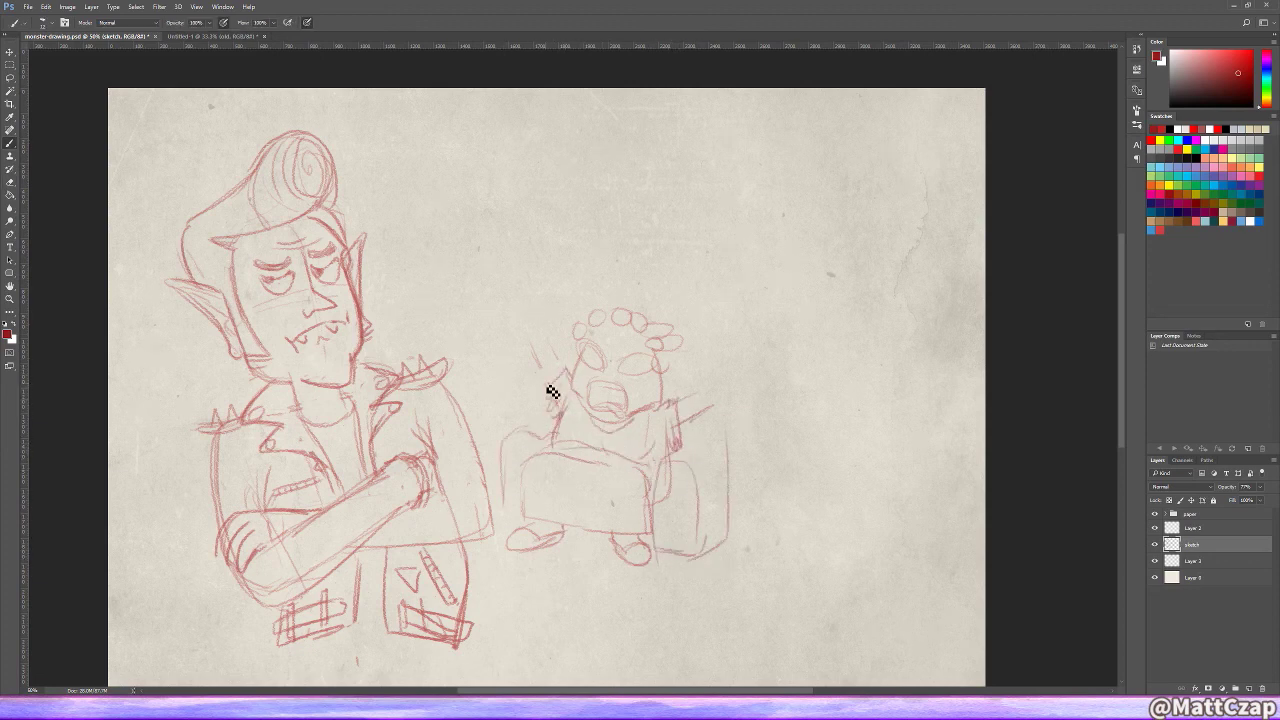
# Step: Clean up the raised arms and redraw both with outstretched hands and spread fingers
pyautogui.press('e')
pyautogui.moveTo(704, 403); pyautogui.dragTo(680, 421)
pyautogui.press('b')
pyautogui.moveTo(730, 378)
pyautogui.mouseDown()
pyautogui.moveTo(754, 374)
pyautogui.moveTo(740, 372)
pyautogui.mouseUp()
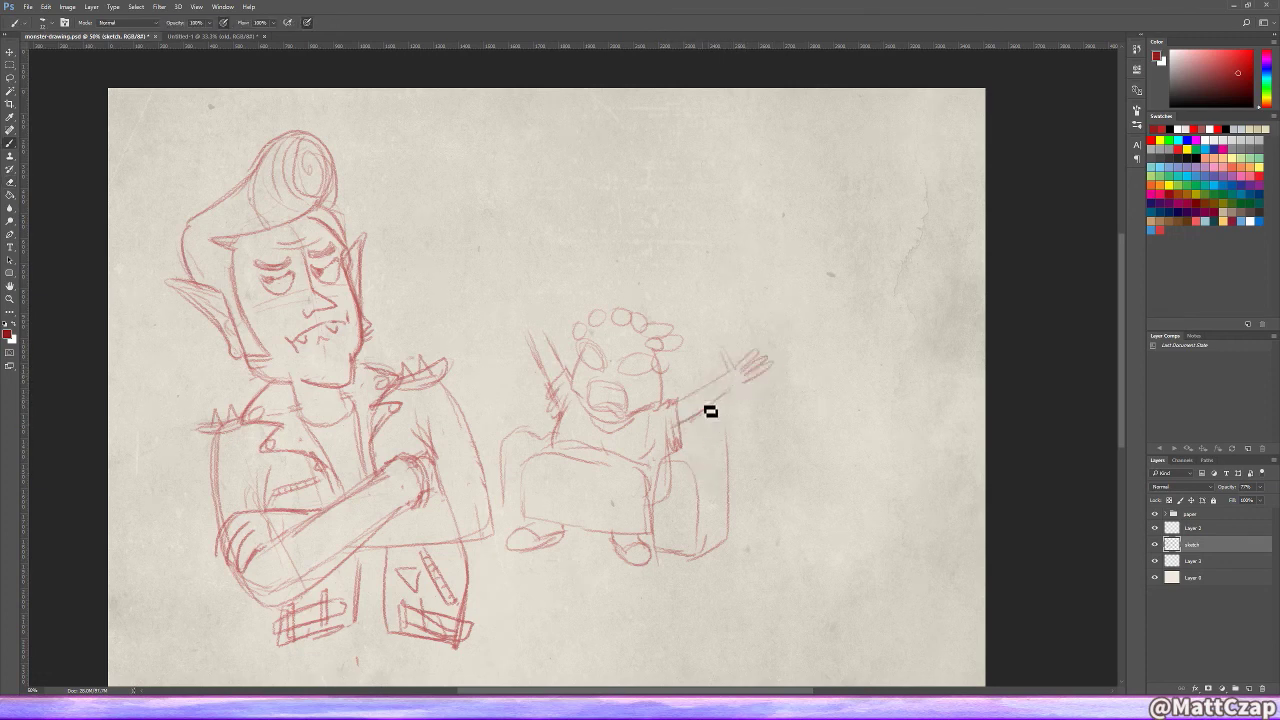
pyautogui.moveTo(560, 400)
pyautogui.mouseDown()
pyautogui.moveTo(528, 340)
pyautogui.moveTo(538, 325)
pyautogui.mouseUp()
# Step: Refine the seated character's glasses, mouth and hair curlers, and draw the armchair's high back behind her
pyautogui.press('e')
pyautogui.moveTo(596, 392)
pyautogui.mouseDown()
pyautogui.moveTo(594, 406)
pyautogui.moveTo(601, 396)
pyautogui.mouseUp()
pyautogui.press('b')
pyautogui.moveTo(597, 352)
pyautogui.mouseDown()
pyautogui.moveTo(620, 366)
pyautogui.moveTo(680, 357)
pyautogui.moveTo(618, 316)
pyautogui.mouseUp()
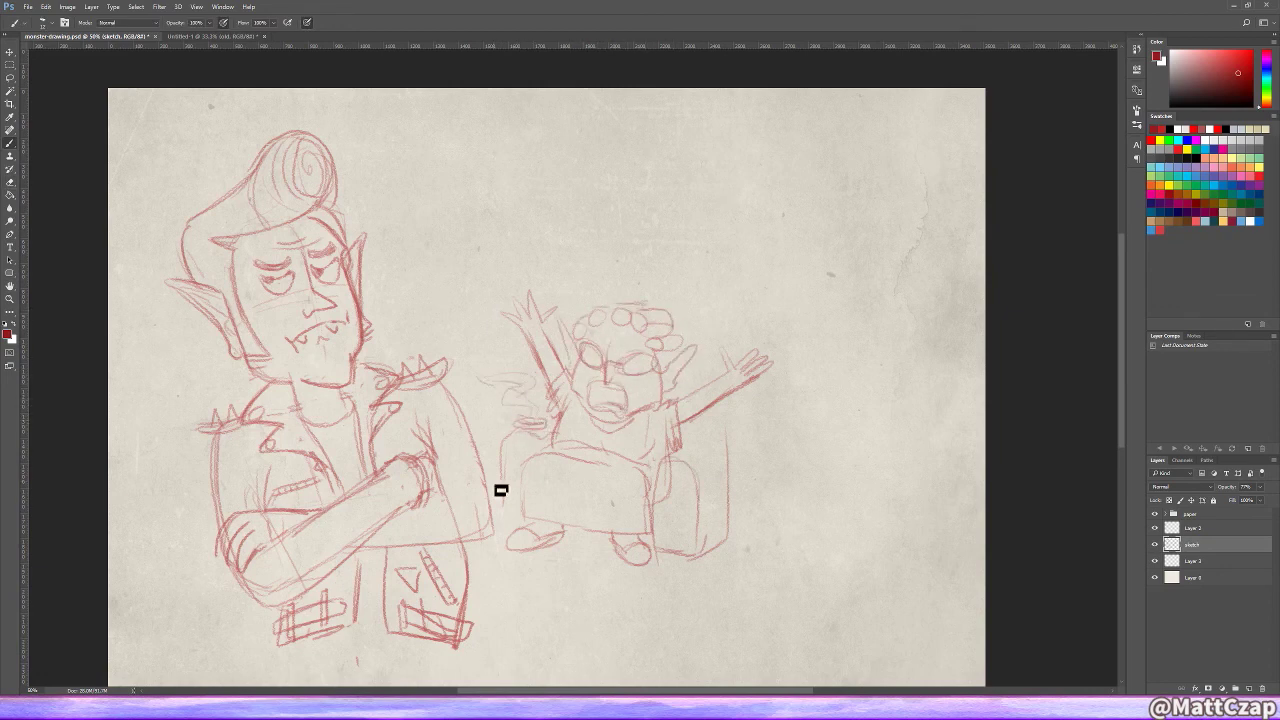
pyautogui.moveTo(738, 546); pyautogui.dragTo(744, 400)
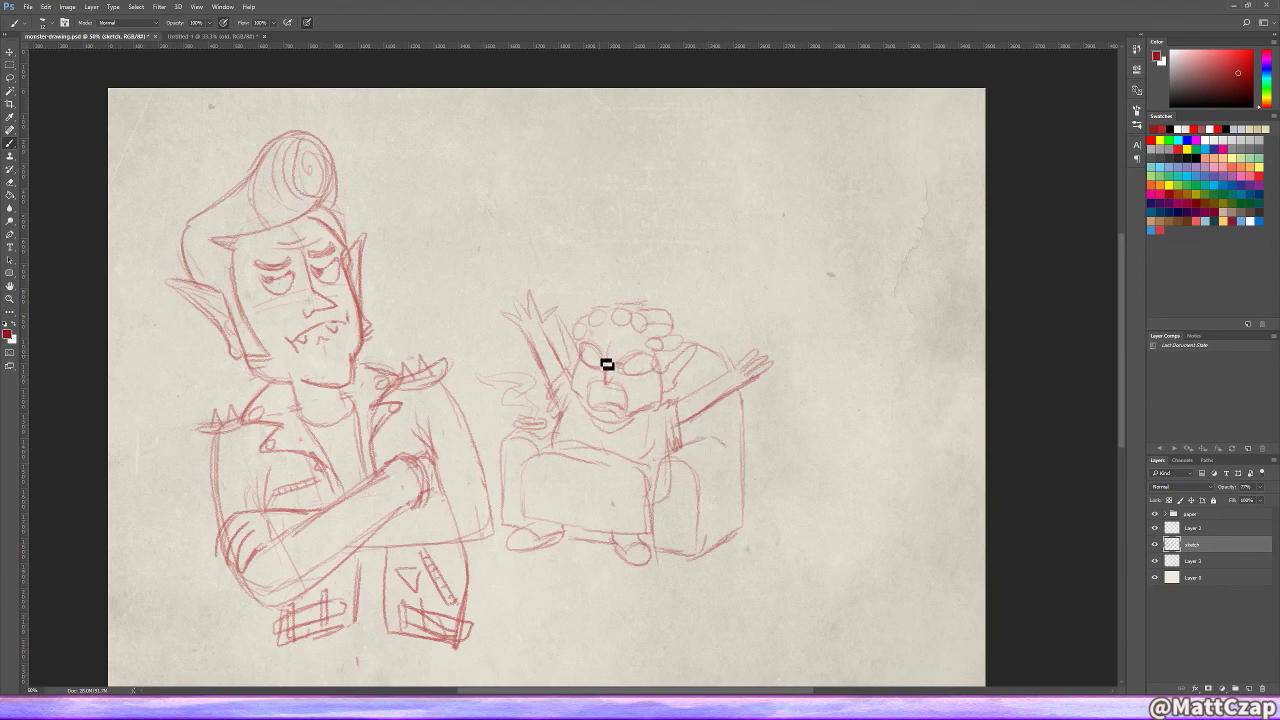
# Step: Lasso the seated character with her armchair and reposition the selection slightly with Free Transform
pyautogui.press('l')
pyautogui.moveTo(500, 300); pyautogui.dragTo(495, 430)
pyautogui.hotkey('ctrl', 't')
pyautogui.moveTo(606, 364); pyautogui.dragTo(663, 343)
pyautogui.press('Return')
# Step: Sketch a doorway frame with a double edge behind the man's head and shoulder
pyautogui.moveTo(462, 410)
pyautogui.mouseDown()
pyautogui.moveTo(468, 257)
pyautogui.moveTo(413, 222)
pyautogui.mouseUp()
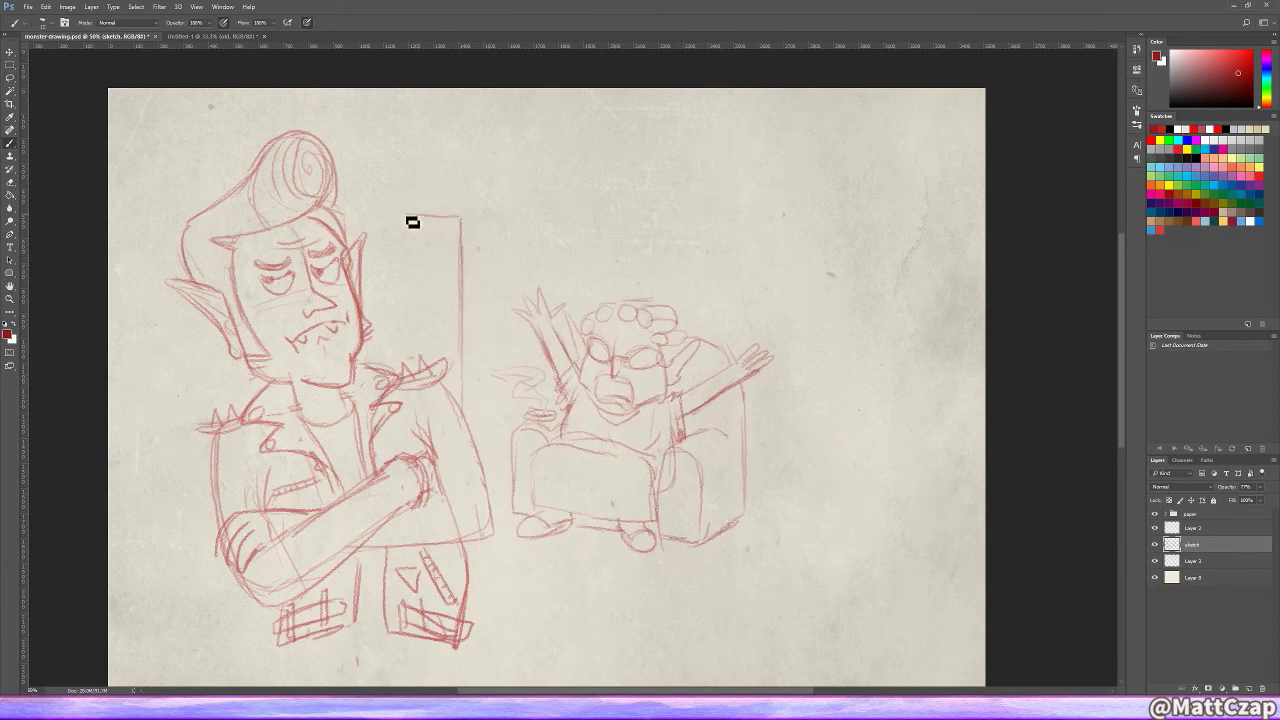
pyautogui.moveTo(340, 205); pyautogui.dragTo(478, 202)
pyautogui.moveTo(481, 254); pyautogui.dragTo(481, 436)
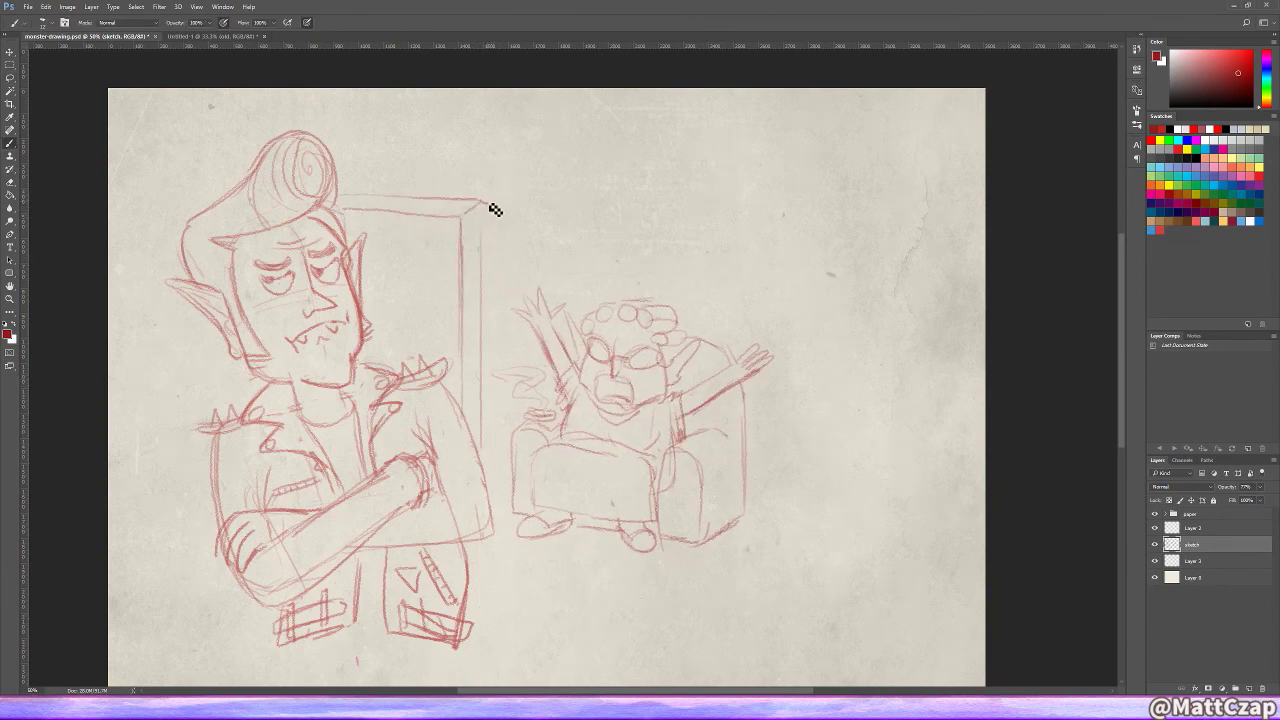
# Step: Lasso the doorway and adjust it with Free Transform, then sketch a window and counter inside the opening
pyautogui.press('l')
pyautogui.moveTo(491, 209)
pyautogui.mouseDown()
pyautogui.moveTo(486, 470)
pyautogui.moveTo(508, 157)
pyautogui.mouseUp()
pyautogui.press('Delete')
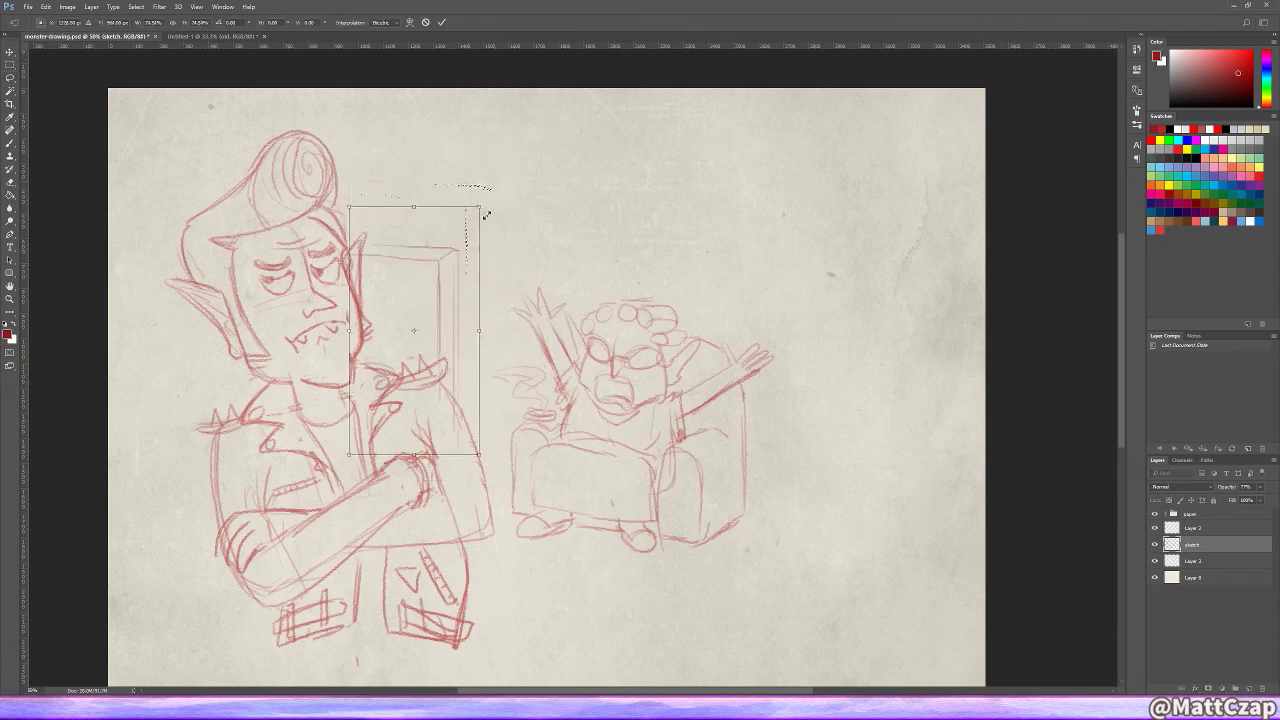
pyautogui.hotkey('ctrl', 'd')
pyautogui.press('b')
pyautogui.moveTo(448, 321)
pyautogui.mouseDown()
pyautogui.moveTo(378, 320)
pyautogui.moveTo(430, 265)
pyautogui.mouseUp()
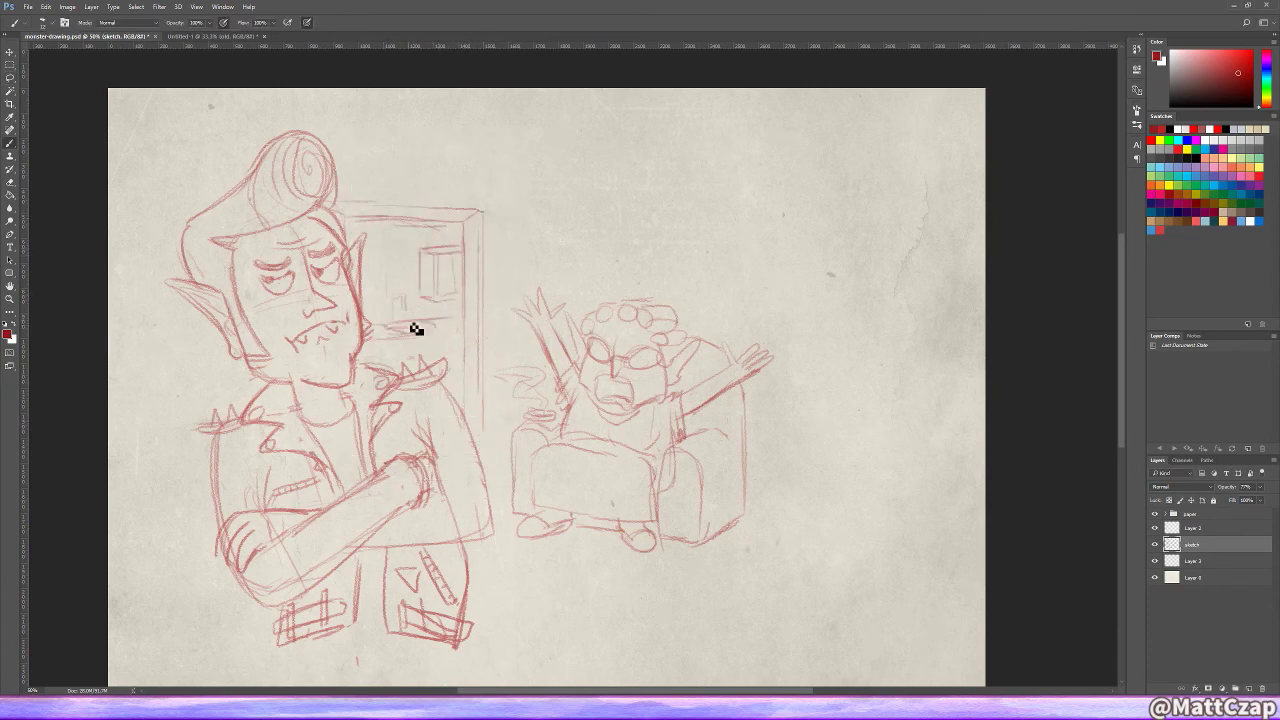
# Step: Draw the floor line behind the armchair and a two-tier side table with a small object on top
pyautogui.moveTo(757, 516); pyautogui.dragTo(893, 526)
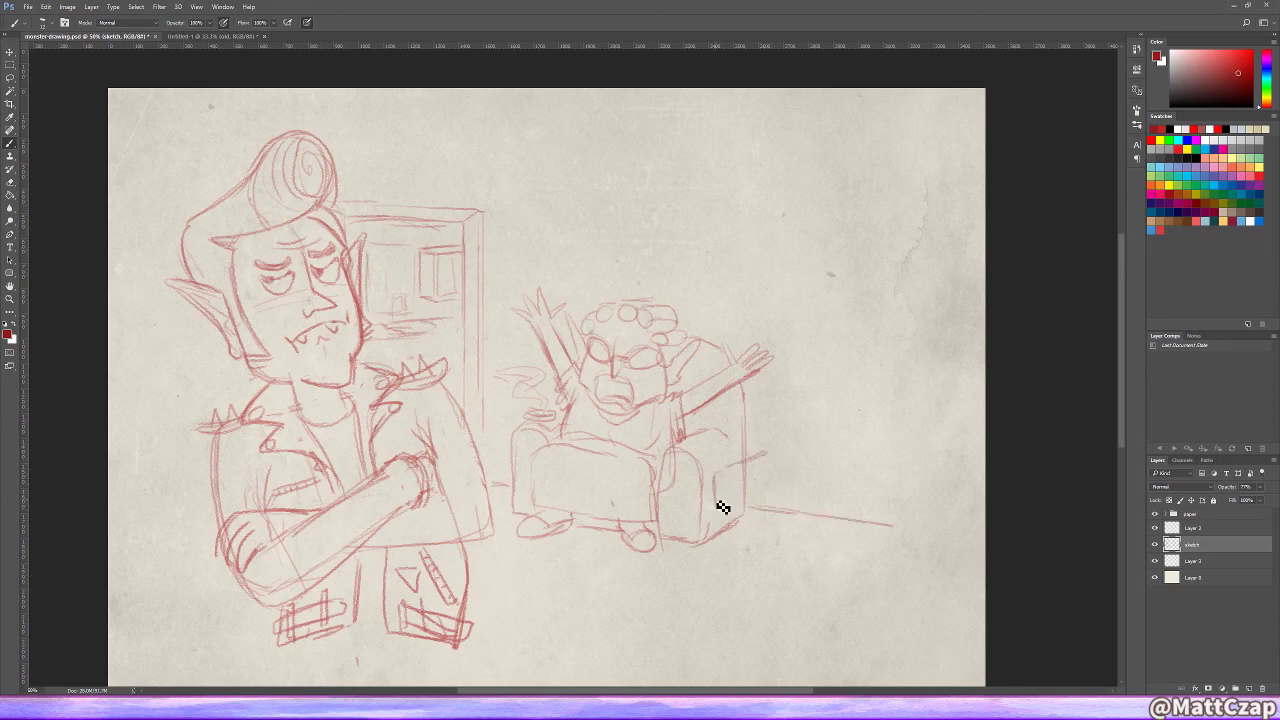
pyautogui.moveTo(722, 507); pyautogui.dragTo(814, 503)
pyautogui.moveTo(764, 455); pyautogui.dragTo(845, 478)
pyautogui.moveTo(716, 515); pyautogui.dragTo(803, 566)
pyautogui.moveTo(716, 548)
pyautogui.mouseDown()
pyautogui.moveTo(850, 545)
pyautogui.moveTo(851, 514)
pyautogui.moveTo(716, 520)
pyautogui.mouseUp()
pyautogui.moveTo(753, 456); pyautogui.dragTo(768, 477)
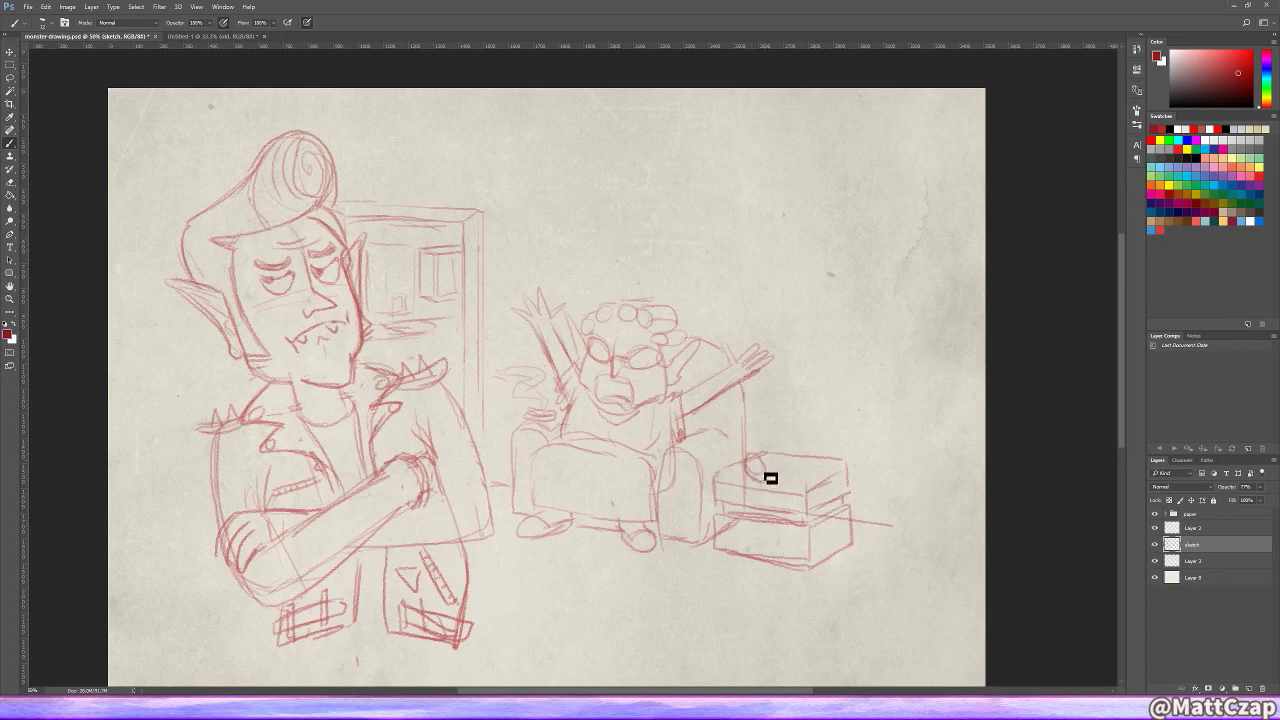
# Step: Add a lamp with a pleated shade and a wavy stem on the side table
pyautogui.moveTo(797, 366); pyautogui.dragTo(806, 423)
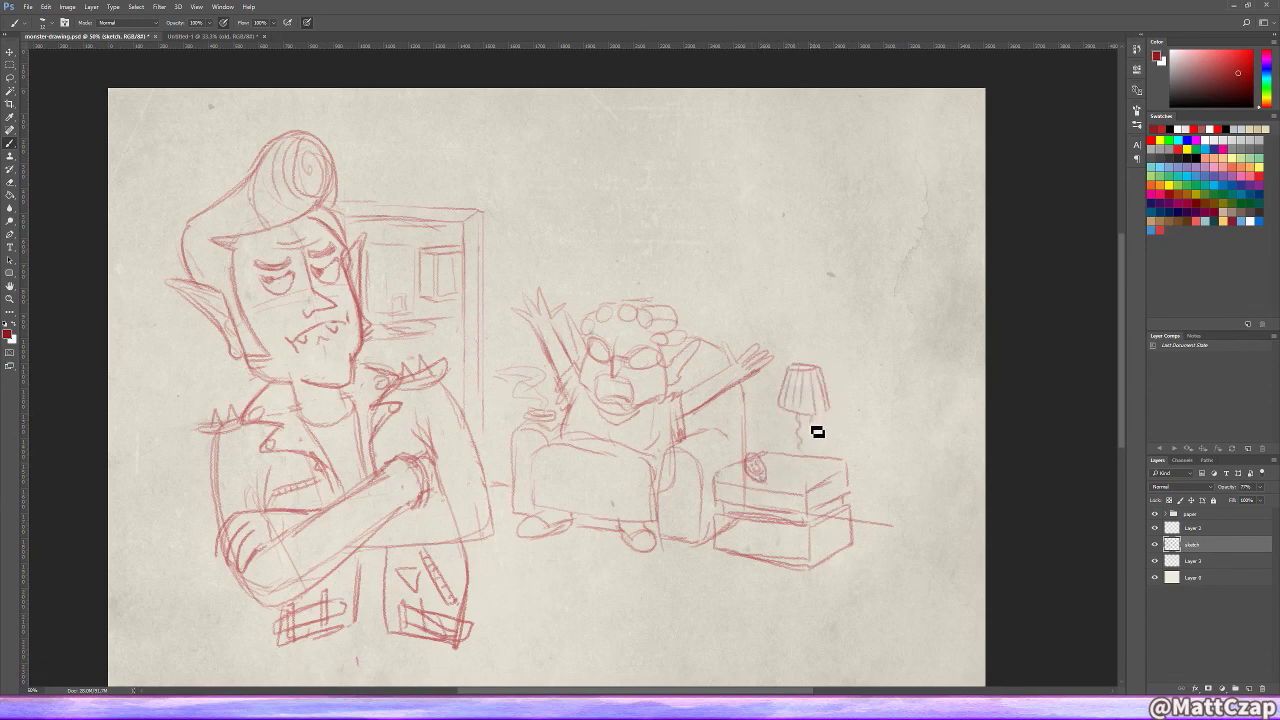
pyautogui.moveTo(828, 477)
pyautogui.mouseDown()
pyautogui.moveTo(751, 640)
pyautogui.moveTo(1051, 591)
pyautogui.moveTo(720, 561)
pyautogui.moveTo(710, 574)
pyautogui.mouseUp()
pyautogui.press('e')
pyautogui.press('b')
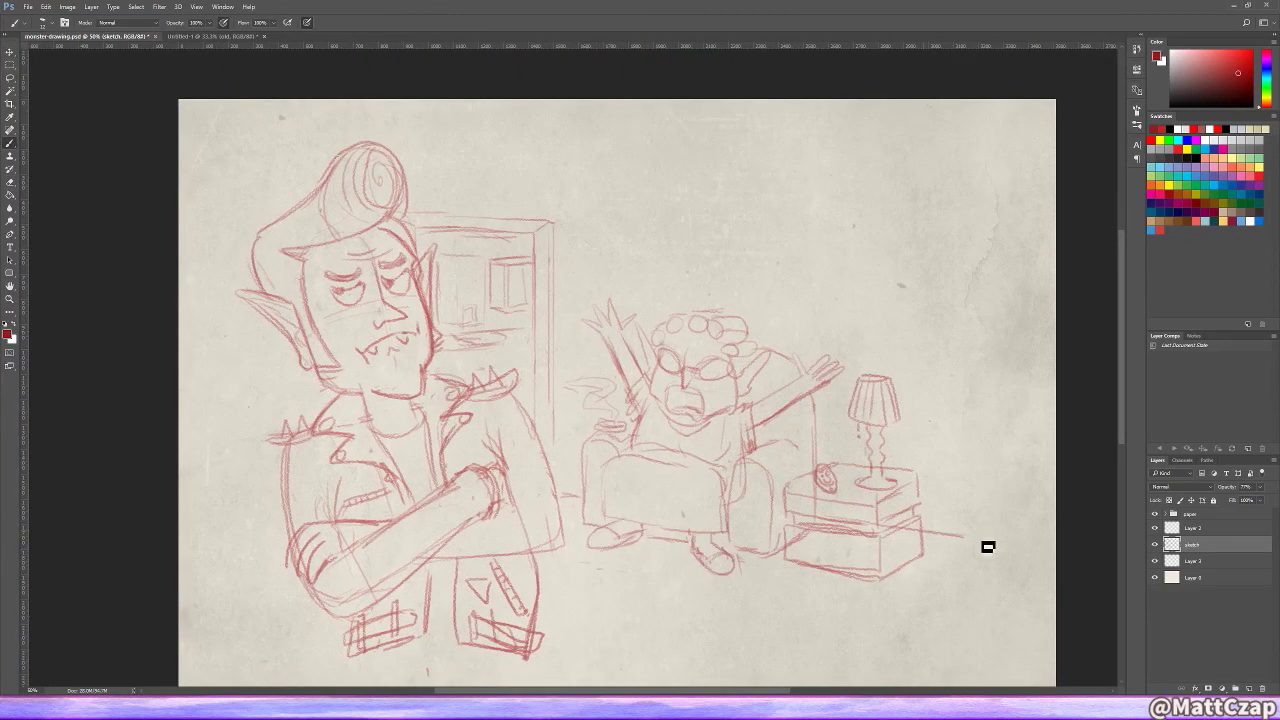
# Step: Draw a rectangular panel border around the scene and add a higher bottom edge across it
pyautogui.moveTo(236, 126)
pyautogui.mouseDown()
pyautogui.moveTo(1000, 128)
pyautogui.moveTo(943, 680)
pyautogui.moveTo(218, 660)
pyautogui.mouseUp()
pyautogui.scroll(-1, 600, 400)
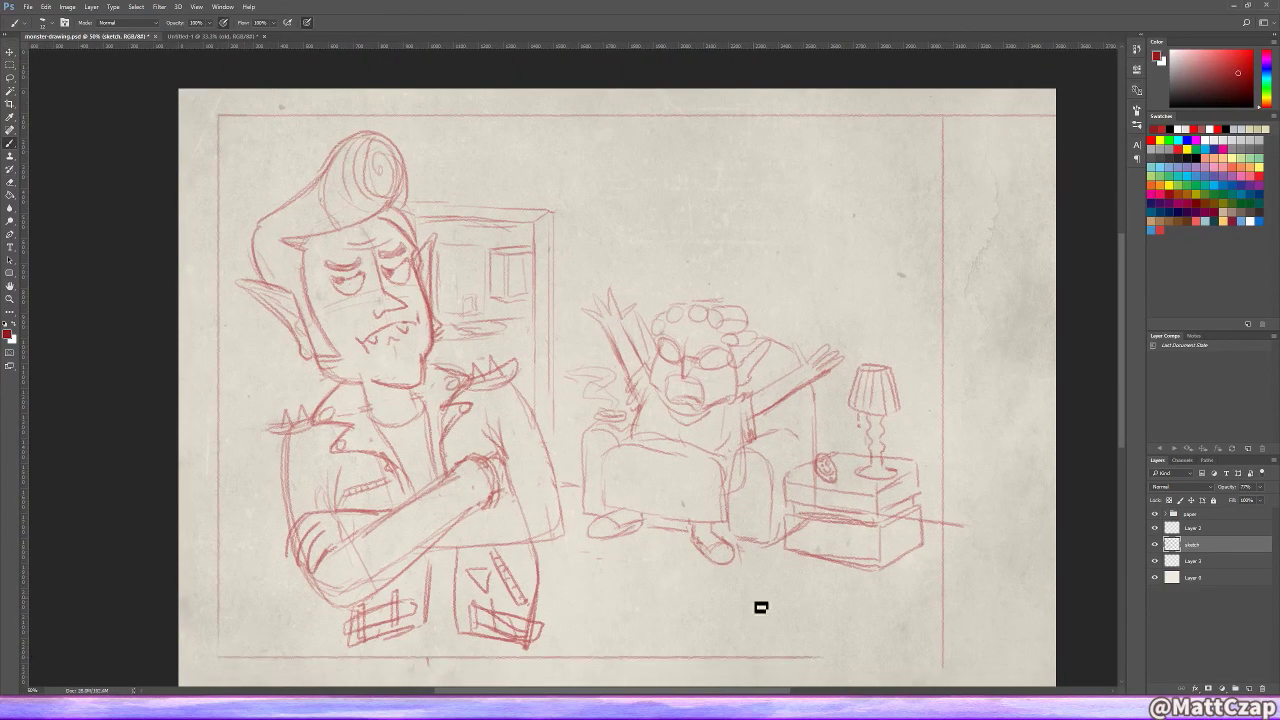
pyautogui.moveTo(218, 595); pyautogui.dragTo(943, 586)
# Step: Sketch an oval picture frame on the wall above the lamp and adjust it with Free Transform
pyautogui.scroll(3, 600, 400)
pyautogui.moveTo(849, 271)
pyautogui.mouseDown()
pyautogui.moveTo(903, 334)
pyautogui.moveTo(845, 250)
pyautogui.mouseUp()
pyautogui.press('l')
pyautogui.hotkey('ctrl', 't')
pyautogui.moveTo(833, 311); pyautogui.dragTo(818, 311)
pyautogui.press('Return')
pyautogui.hotkey('ctrl', 'd')
# Step: Draw three rectangular picture frames on the wall between the doorway and the oval frame
pyautogui.press('b')
pyautogui.moveTo(712, 262)
pyautogui.mouseDown()
pyautogui.moveTo(789, 334)
pyautogui.moveTo(723, 274)
pyautogui.moveTo(782, 322)
pyautogui.mouseUp()
pyautogui.moveTo(617, 262); pyautogui.dragTo(650, 345)
pyautogui.moveTo(558, 300); pyautogui.dragTo(594, 374)
pyautogui.moveTo(655, 262); pyautogui.dragTo(651, 351)
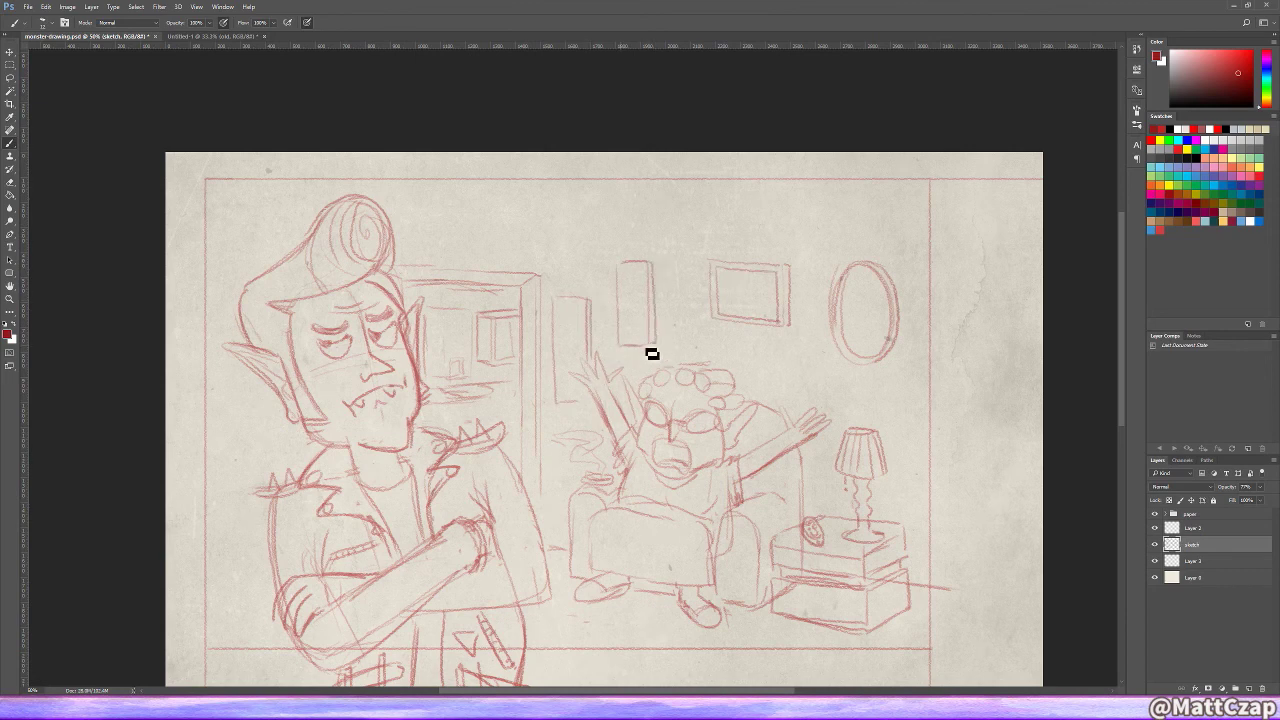
pyautogui.moveTo(564, 398); pyautogui.dragTo(646, 269)
pyautogui.scroll(-1, 731, 284)
pyautogui.scroll(-1, 731, 284)
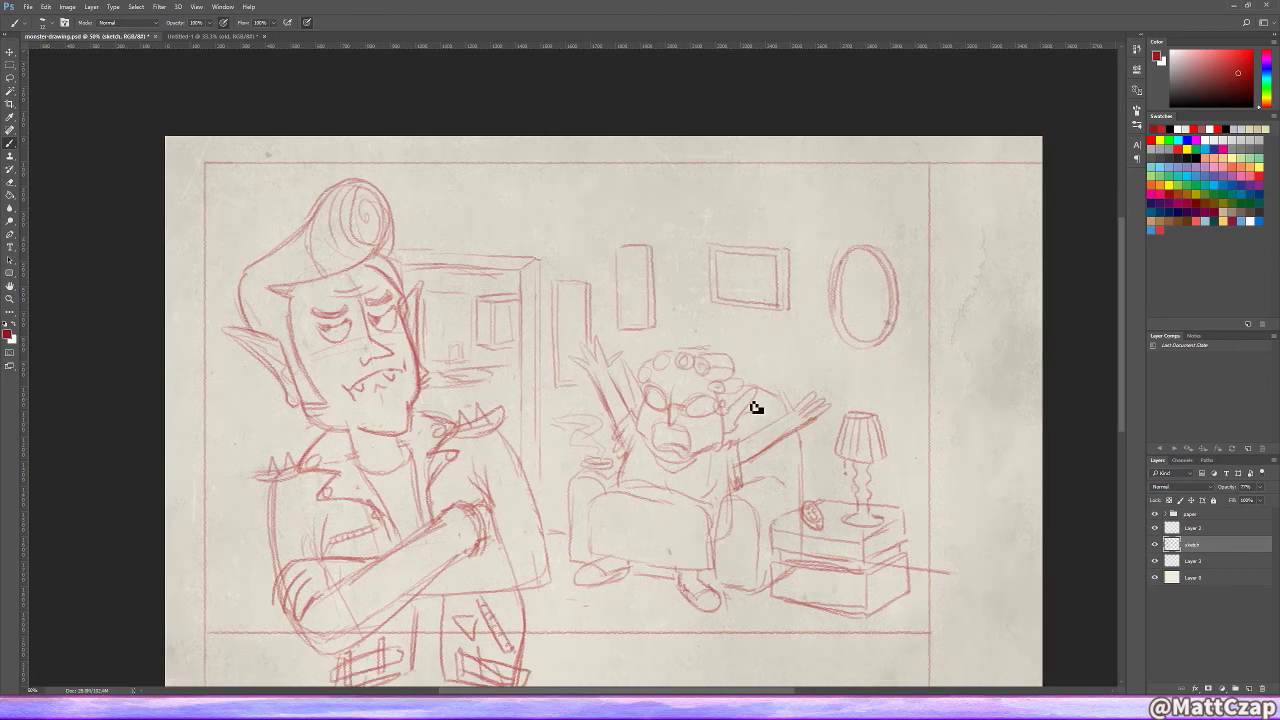
# Step: Erase the old woman's outstretched arms and redraw both curving upward with open hands and spread fingers
pyautogui.press('e')
pyautogui.moveTo(745, 460)
pyautogui.mouseDown()
pyautogui.moveTo(811, 437)
pyautogui.moveTo(783, 406)
pyautogui.moveTo(798, 402)
pyautogui.moveTo(768, 350)
pyautogui.mouseUp()
pyautogui.press('b')
pyautogui.press('e')
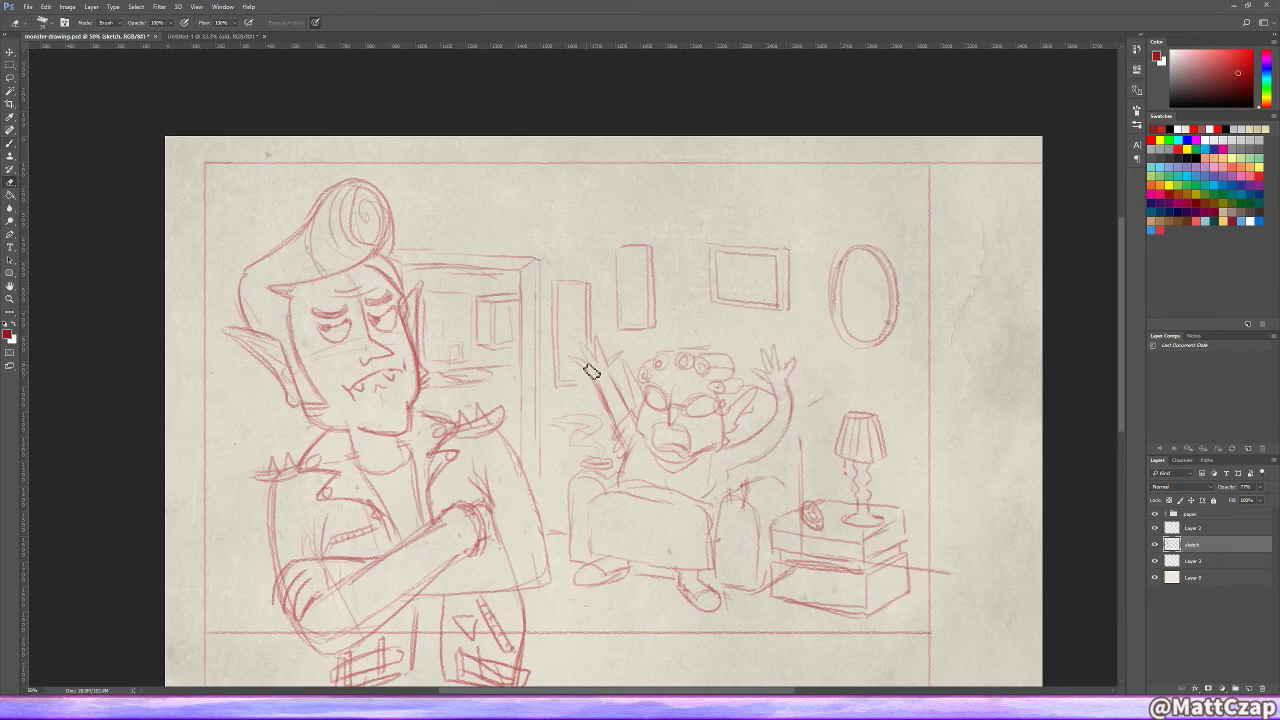
pyautogui.press('b')
pyautogui.moveTo(591, 366)
pyautogui.mouseDown()
pyautogui.moveTo(620, 430)
pyautogui.moveTo(615, 367)
pyautogui.mouseUp()
pyautogui.press('e')
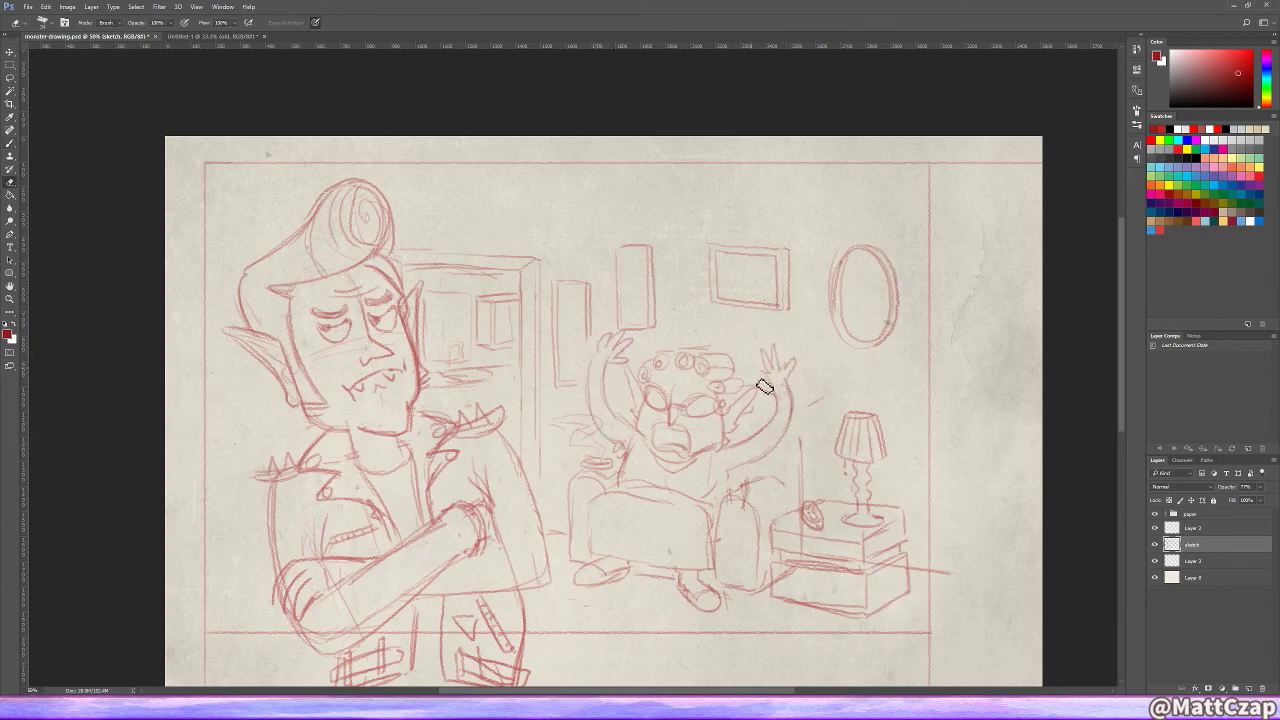
pyautogui.press('b')
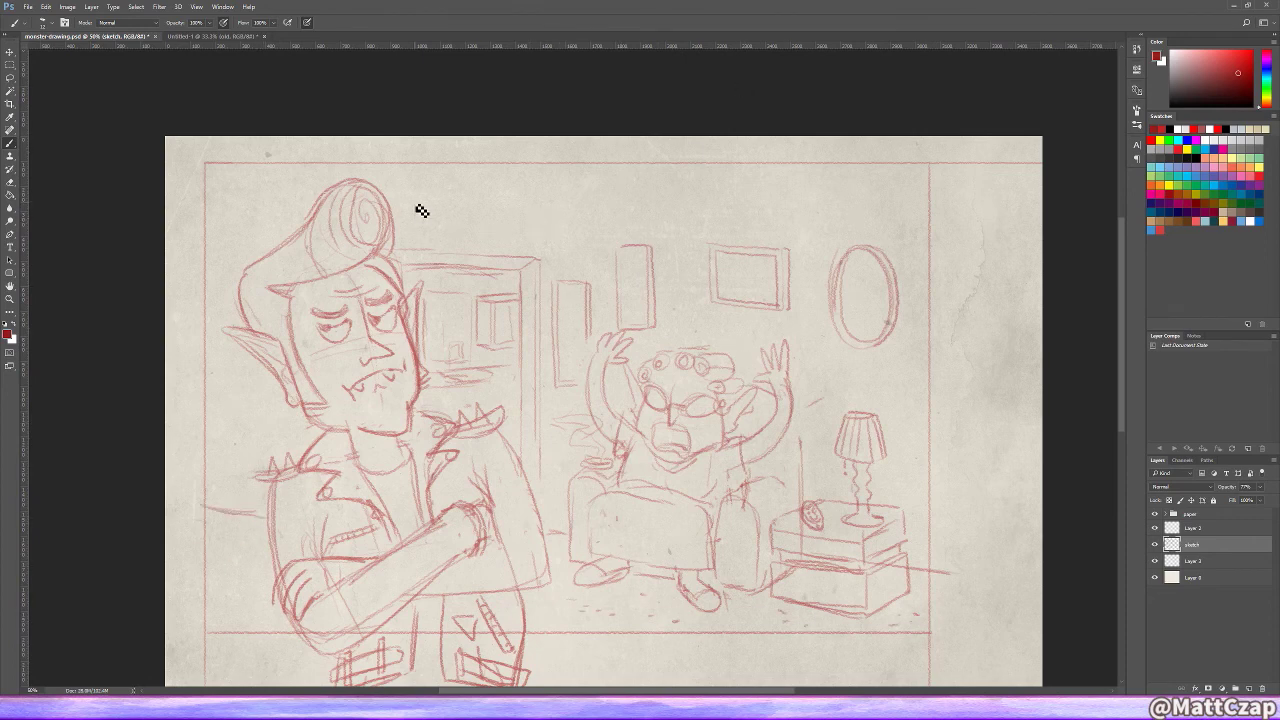
# Step: Sketch a framed sign lettered "BLESS THIS" above the doorway and rule the first vertical panelling lines on the wall
pyautogui.moveTo(416, 196)
pyautogui.mouseDown()
pyautogui.moveTo(506, 197)
pyautogui.moveTo(414, 188)
pyautogui.moveTo(508, 229)
pyautogui.mouseUp()
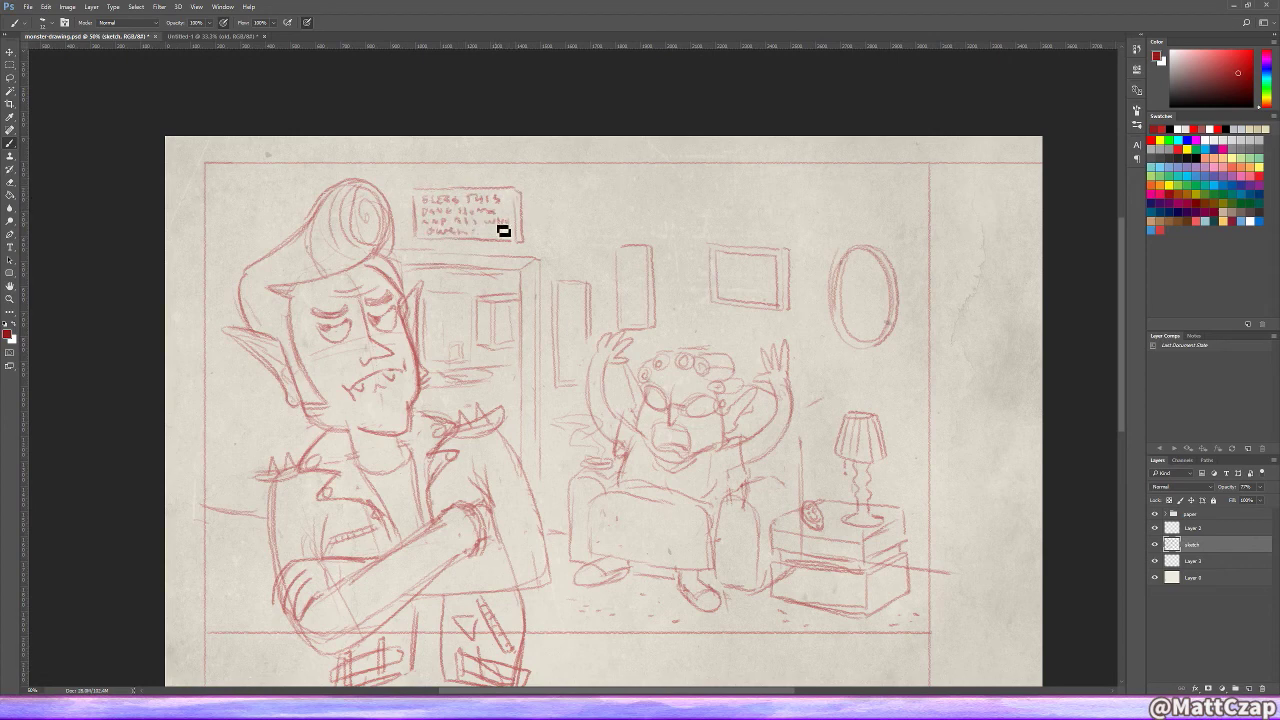
pyautogui.moveTo(684, 178); pyautogui.dragTo(683, 215)
pyautogui.moveTo(823, 172); pyautogui.dragTo(822, 260)
pyautogui.moveTo(900, 185); pyautogui.dragTo(901, 288)
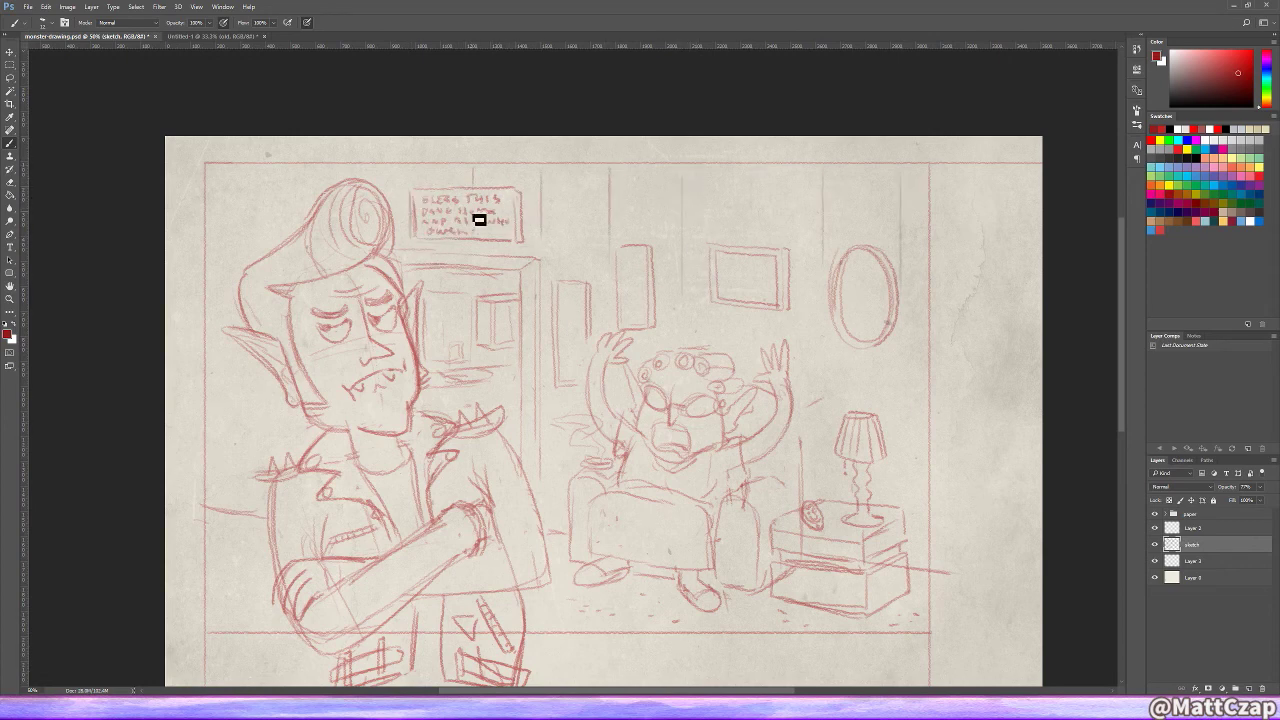
# Step: Continue the vertical panelling across the whole wall and add an outlet with a cord behind the monster's shoulder
pyautogui.moveTo(255, 166); pyautogui.dragTo(254, 284)
pyautogui.moveTo(254, 360)
pyautogui.mouseDown()
pyautogui.moveTo(250, 495)
pyautogui.moveTo(222, 440)
pyautogui.mouseUp()
pyautogui.click(228, 446)
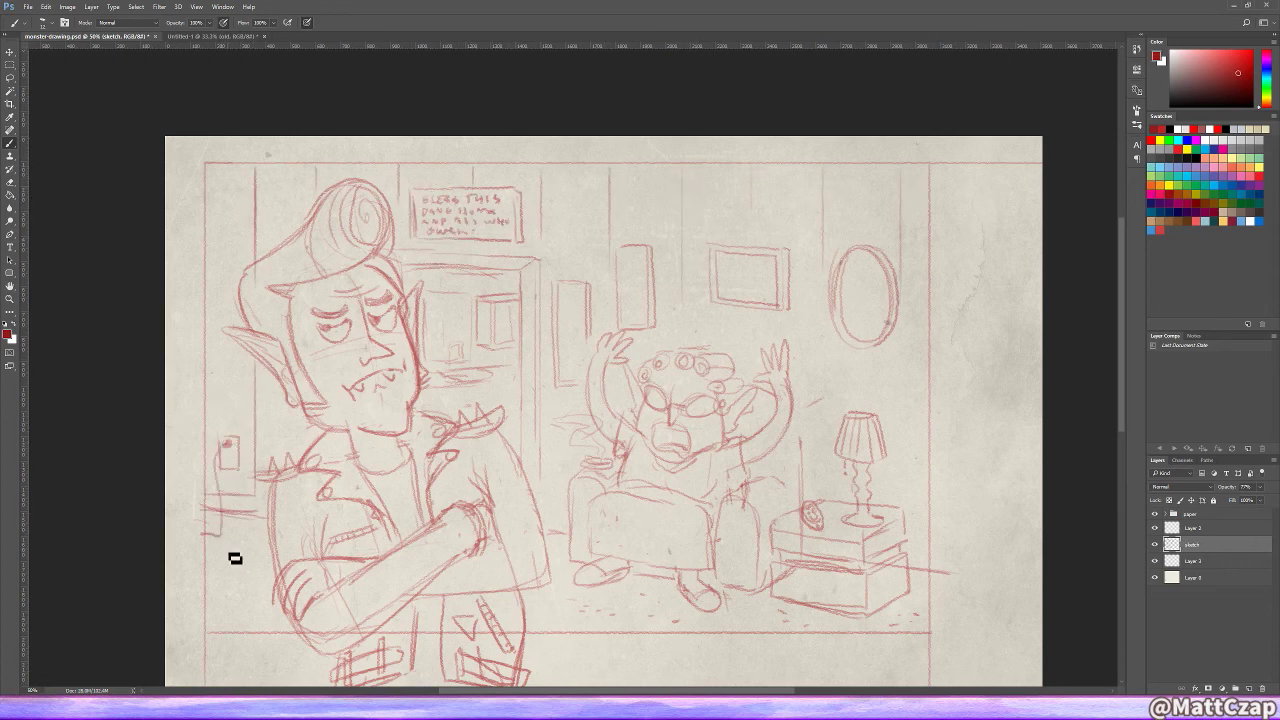
pyautogui.moveTo(222, 184); pyautogui.dragTo(222, 440)
pyautogui.moveTo(564, 178); pyautogui.dragTo(564, 256)
pyautogui.moveTo(711, 168); pyautogui.dragTo(711, 312)
pyautogui.moveTo(803, 180); pyautogui.dragTo(803, 382)
# Step: Lasso the old woman and her armchair and shift them slightly toward the monster with Free Transform
pyautogui.press('l')
pyautogui.moveTo(600, 345)
pyautogui.mouseDown()
pyautogui.moveTo(580, 400)
pyautogui.moveTo(770, 620)
pyautogui.moveTo(790, 330)
pyautogui.moveTo(600, 345)
pyautogui.mouseUp()
pyautogui.hotkey('ctrl', 't')
pyautogui.press('Return')
pyautogui.hotkey('ctrl', 'd')
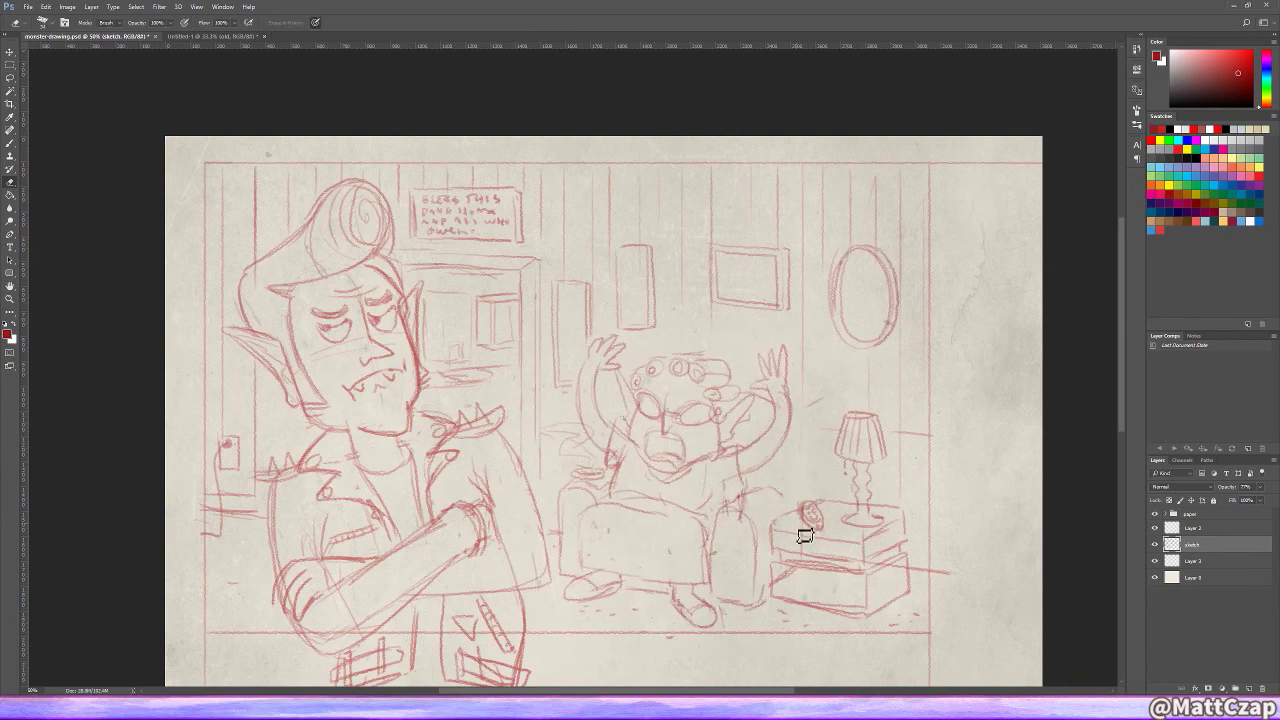
# Step: Sketch a rounded piece of furniture at the panel's left edge and a tall upright frame on the wall above it
pyautogui.press('b')
pyautogui.moveTo(170, 532)
pyautogui.mouseDown()
pyautogui.moveTo(236, 522)
pyautogui.moveTo(282, 625)
pyautogui.mouseUp()
pyautogui.moveTo(222, 222); pyautogui.dragTo(219, 345)
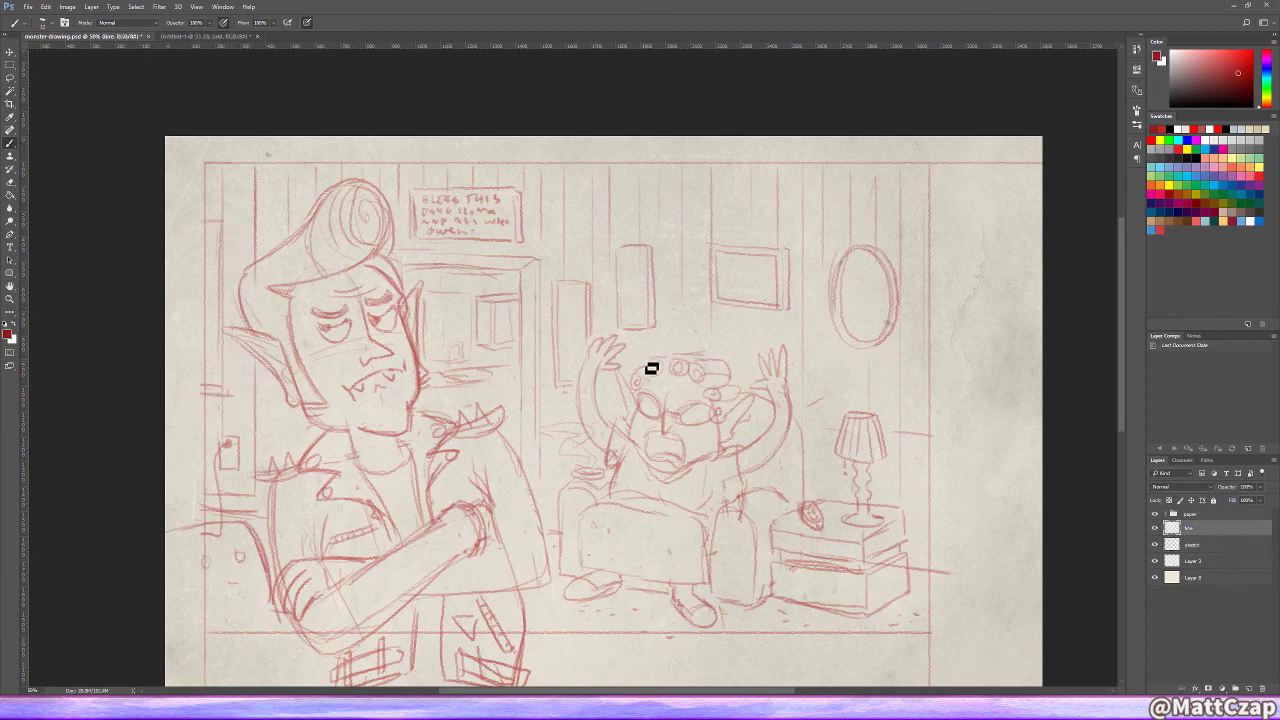
# Step: Pick a dark brown line colour and ink the monster's nose and both half-closed eyes on the line layer
pyautogui.press('i')
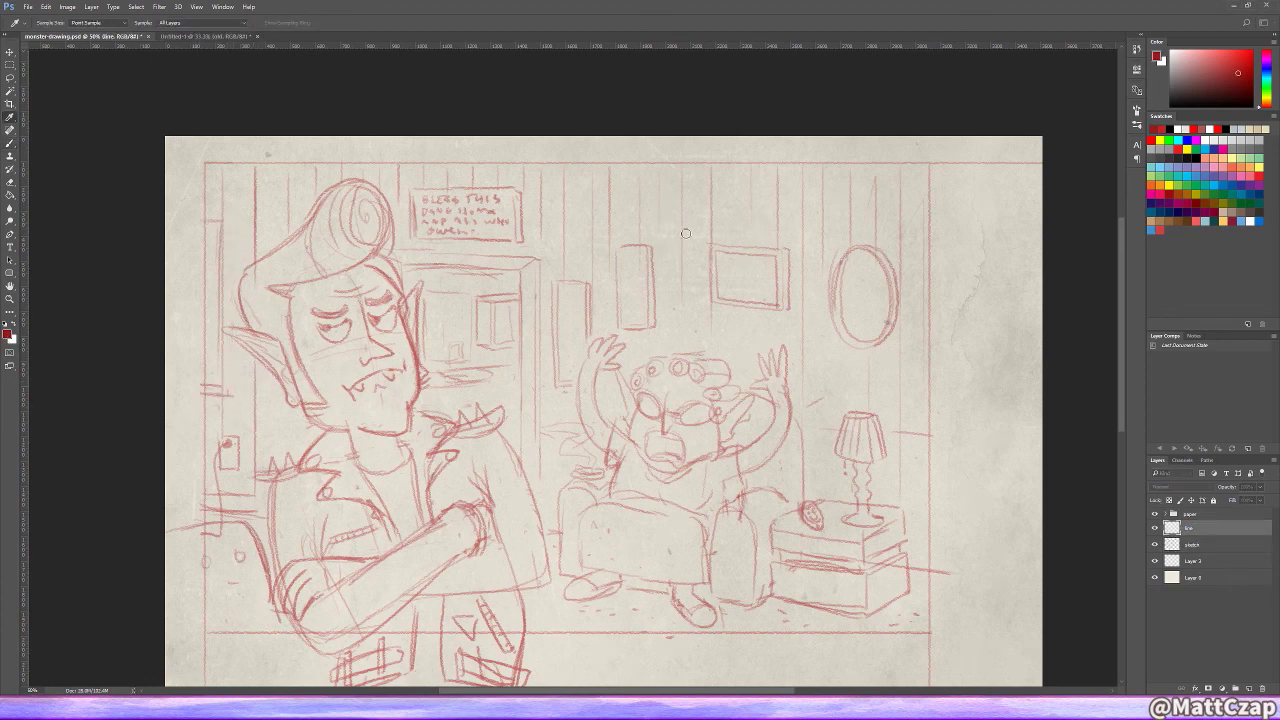
pyautogui.click(628, 408)
pyautogui.press('b')
pyautogui.hotkey('ctrl', '1')
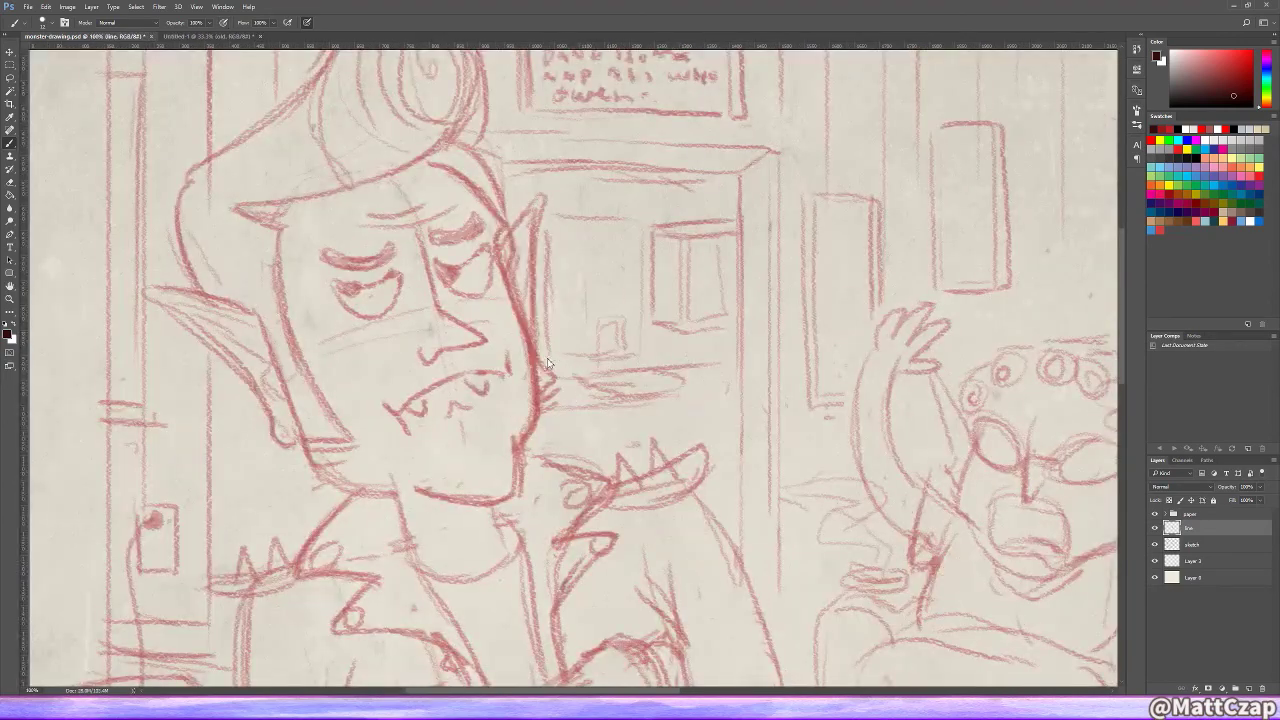
pyautogui.moveTo(428, 236)
pyautogui.mouseDown()
pyautogui.moveTo(436, 312)
pyautogui.moveTo(491, 343)
pyautogui.moveTo(471, 366)
pyautogui.moveTo(443, 330)
pyautogui.mouseUp()
pyautogui.hotkey('ctrl', 'z')
pyautogui.hotkey('ctrl', 'z')
pyautogui.hotkey('ctrl', 'z')
pyautogui.moveTo(420, 236)
pyautogui.mouseDown()
pyautogui.moveTo(470, 350)
pyautogui.moveTo(418, 362)
pyautogui.mouseUp()
pyautogui.moveTo(322, 278); pyautogui.dragTo(402, 274)
pyautogui.moveTo(432, 268)
pyautogui.mouseDown()
pyautogui.moveTo(495, 240)
pyautogui.moveTo(490, 213)
pyautogui.mouseUp()
# Step: Ink the monster's forehead and brow line and the outer outline of his pompadour
pyautogui.moveTo(457, 171); pyautogui.dragTo(500, 212)
pyautogui.hotkey('ctrl', 'z')
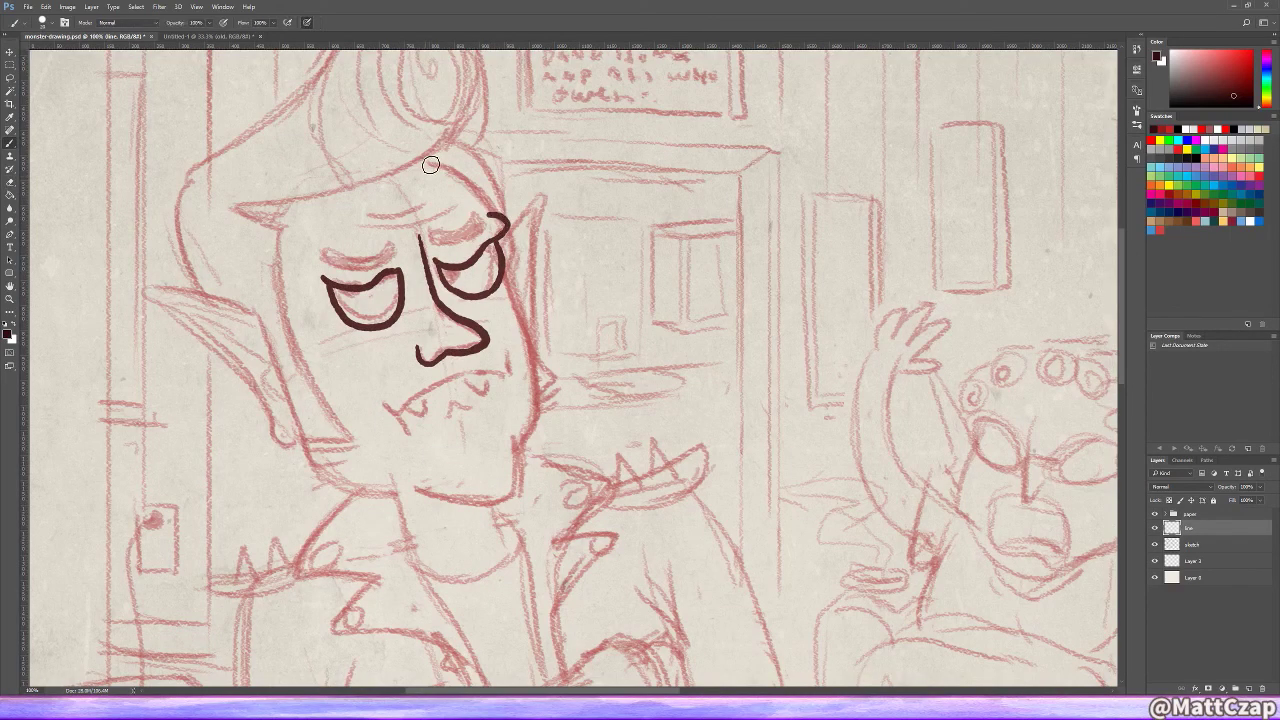
pyautogui.moveTo(430, 165); pyautogui.dragTo(495, 215)
pyautogui.moveTo(232, 205); pyautogui.dragTo(470, 85)
pyautogui.scroll(2, 470, 90)
pyautogui.moveTo(480, 175)
pyautogui.mouseDown()
pyautogui.moveTo(228, 288)
pyautogui.moveTo(198, 385)
pyautogui.mouseUp()
pyautogui.hotkey('ctrl', 'z')
pyautogui.moveTo(468, 145); pyautogui.dragTo(480, 230)
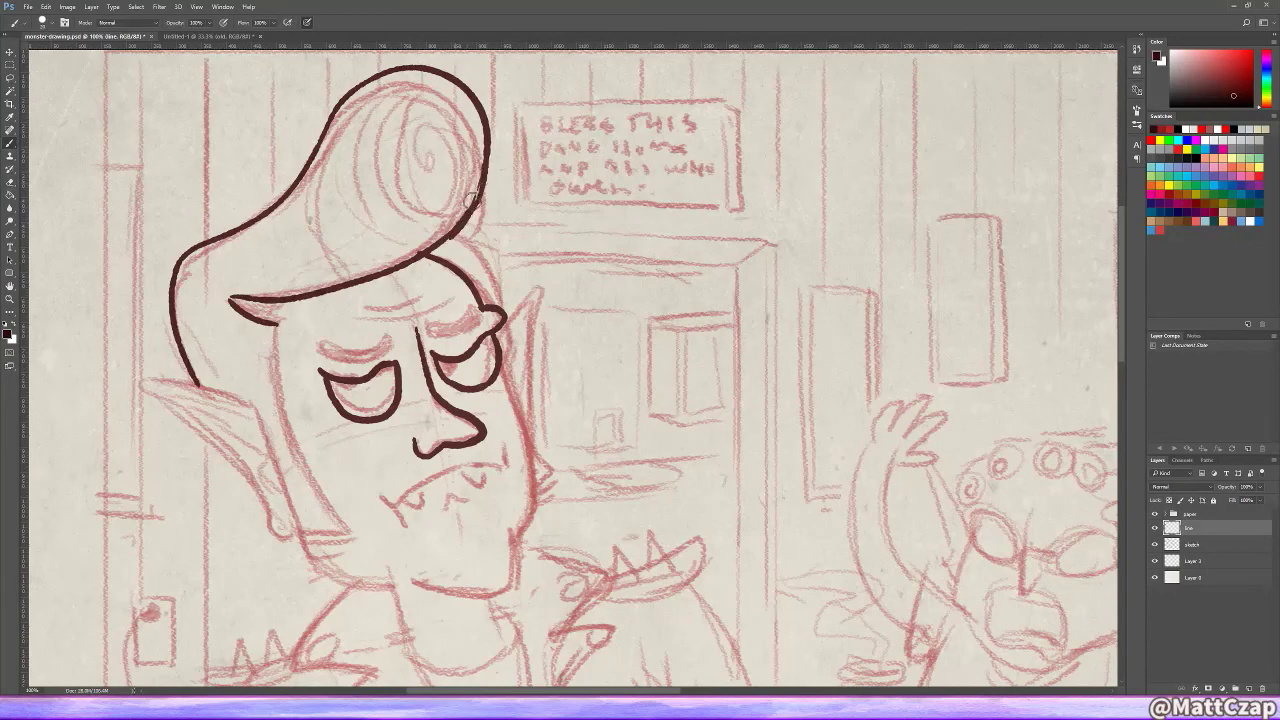
# Step: Replace the pompadour's last inner line with a spiral curl and ink the hairline down to the temple
pyautogui.hotkey('ctrl', 'z')
pyautogui.moveTo(407, 73); pyautogui.dragTo(425, 247)
pyautogui.moveTo(432, 96); pyautogui.dragTo(442, 151)
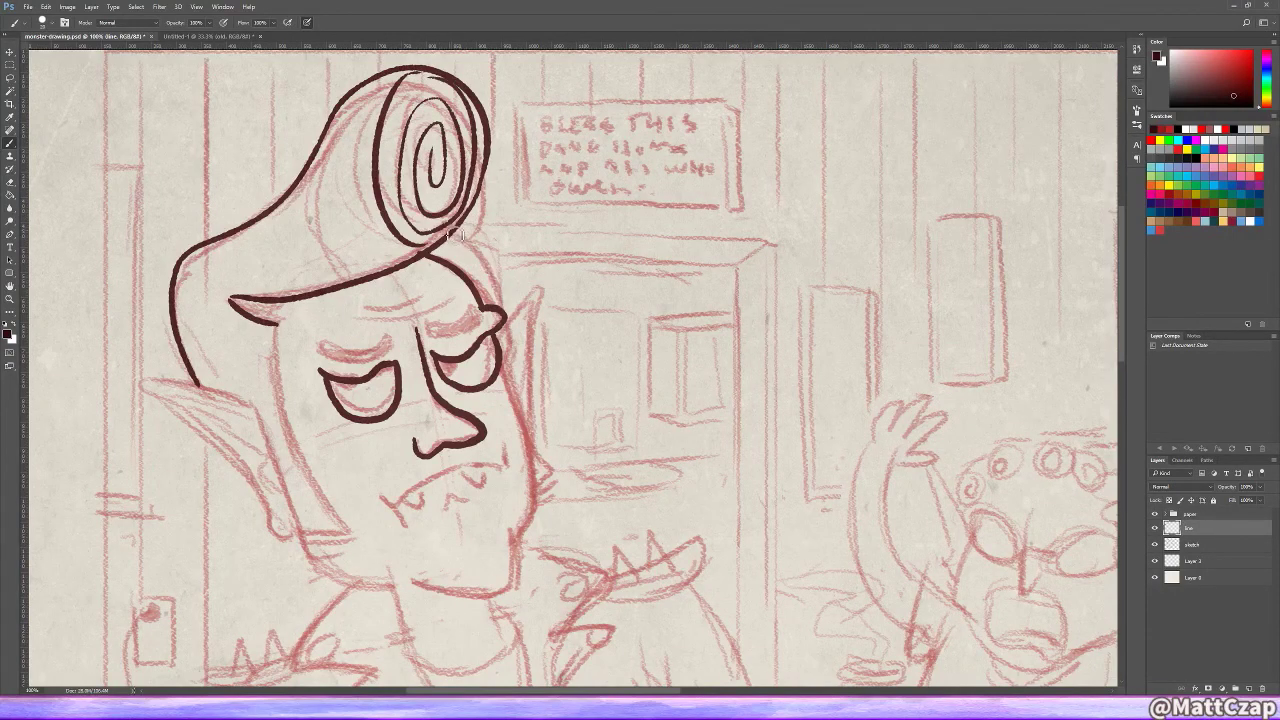
pyautogui.moveTo(455, 232); pyautogui.dragTo(495, 305)
pyautogui.moveTo(495, 305); pyautogui.dragTo(515, 170)
# Step: Ink the monster's large pointed ear and the long sideburn beside it
pyautogui.moveTo(157, 248); pyautogui.dragTo(305, 405)
pyautogui.moveTo(160, 247)
pyautogui.mouseDown()
pyautogui.moveTo(280, 292)
pyautogui.moveTo(300, 380)
pyautogui.mouseUp()
pyautogui.moveTo(296, 198); pyautogui.dragTo(368, 415)
pyautogui.moveTo(298, 300)
pyautogui.mouseDown()
pyautogui.moveTo(335, 432)
pyautogui.moveTo(385, 425)
pyautogui.mouseUp()
pyautogui.hotkey('ctrl', 'z')
pyautogui.hotkey('ctrl', 'z')
# Step: Ink the monster's frowning mouth with its protruding fangs
pyautogui.moveTo(533, 345); pyautogui.dragTo(404, 398)
pyautogui.moveTo(416, 362); pyautogui.dragTo(444, 372)
pyautogui.moveTo(490, 342); pyautogui.dragTo(515, 352)
# Step: Ink the monster's chin, cheek and jawline, and draw the two neck lines below
pyautogui.moveTo(426, 455); pyautogui.dragTo(543, 400)
pyautogui.hotkey('ctrl', 'z')
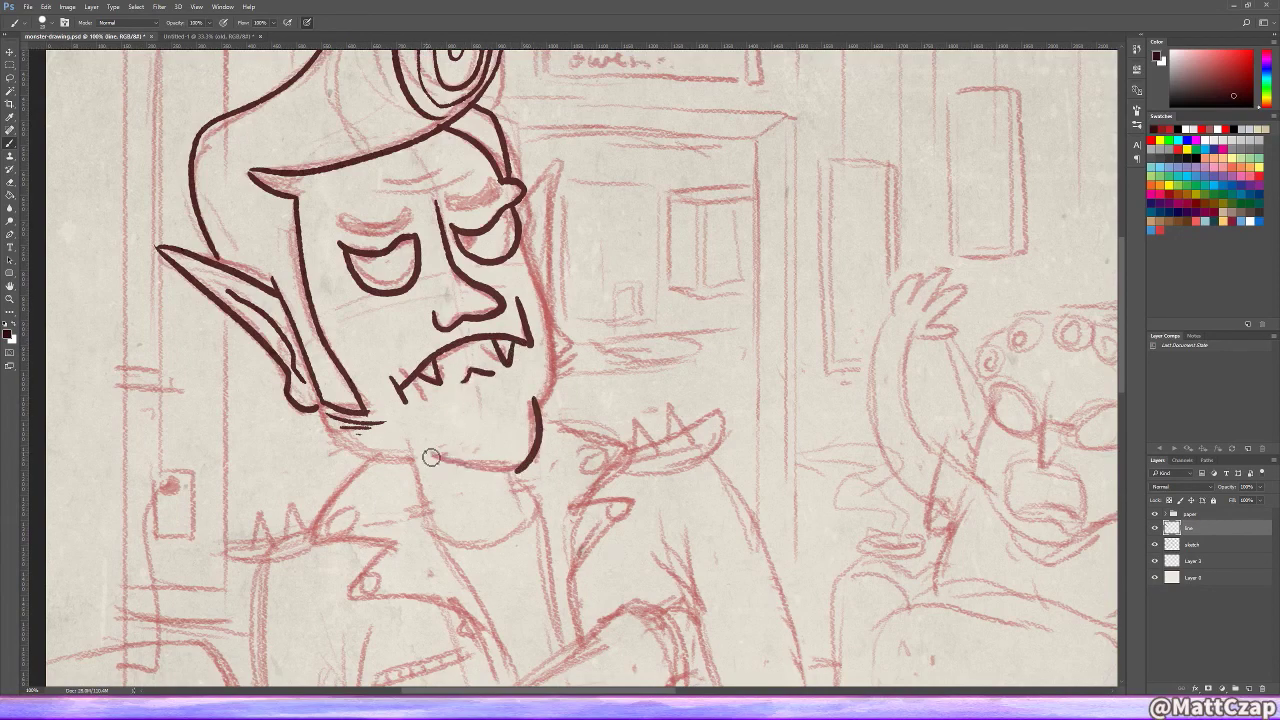
pyautogui.moveTo(424, 455); pyautogui.dragTo(544, 410)
pyautogui.moveTo(527, 242); pyautogui.dragTo(546, 412)
pyautogui.moveTo(376, 402); pyautogui.dragTo(318, 468)
pyautogui.moveTo(436, 450); pyautogui.dragTo(354, 536)
pyautogui.scroll(-2, 400, 480)
pyautogui.moveTo(495, 400); pyautogui.dragTo(515, 436)
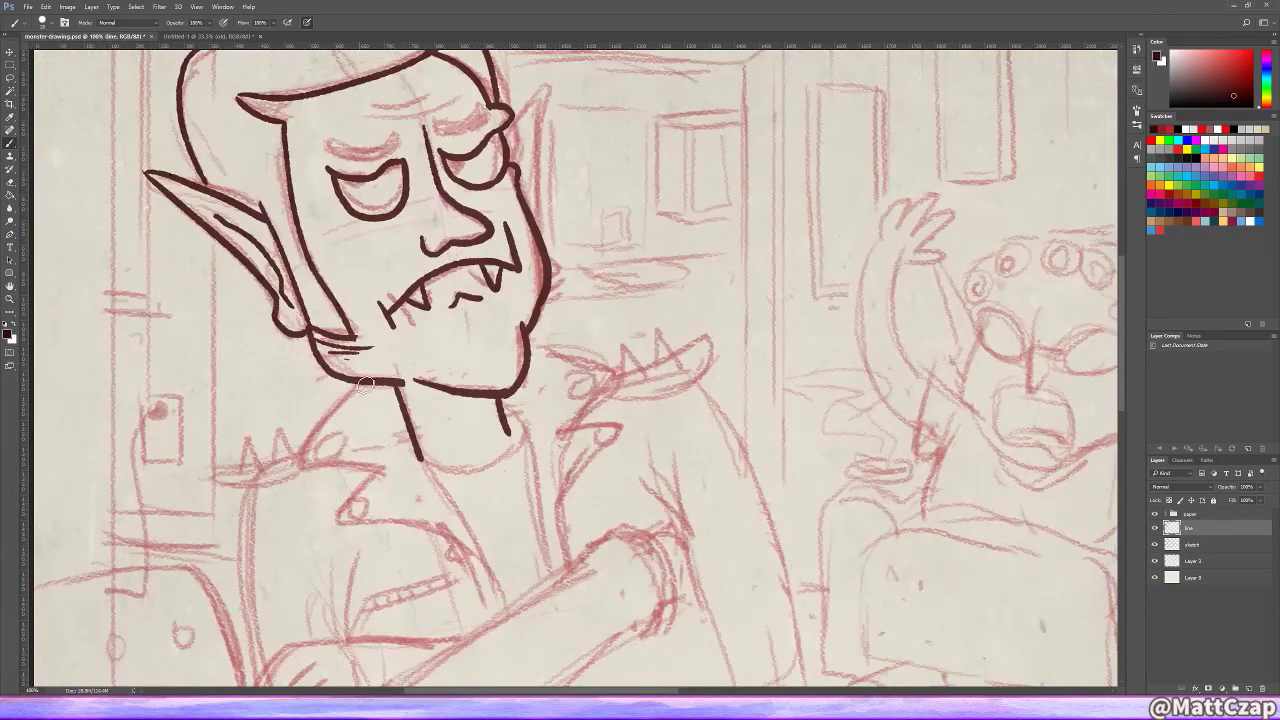
# Step: Ink the open front of the monster's jacket with a notched, pointed lapel on each side
pyautogui.scroll(-3, 500, 430)
pyautogui.moveTo(366, 410); pyautogui.dragTo(528, 482)
pyautogui.moveTo(446, 352); pyautogui.dragTo(533, 487)
pyautogui.moveTo(532, 300); pyautogui.dragTo(580, 462)
pyautogui.moveTo(592, 460); pyautogui.dragTo(640, 349)
pyautogui.moveTo(552, 236); pyautogui.dragTo(600, 322)
# Step: Add round studs to the jacket lapels and ink the spiked epaulettes on both shoulders
pyautogui.moveTo(614, 270); pyautogui.dragTo(626, 284)
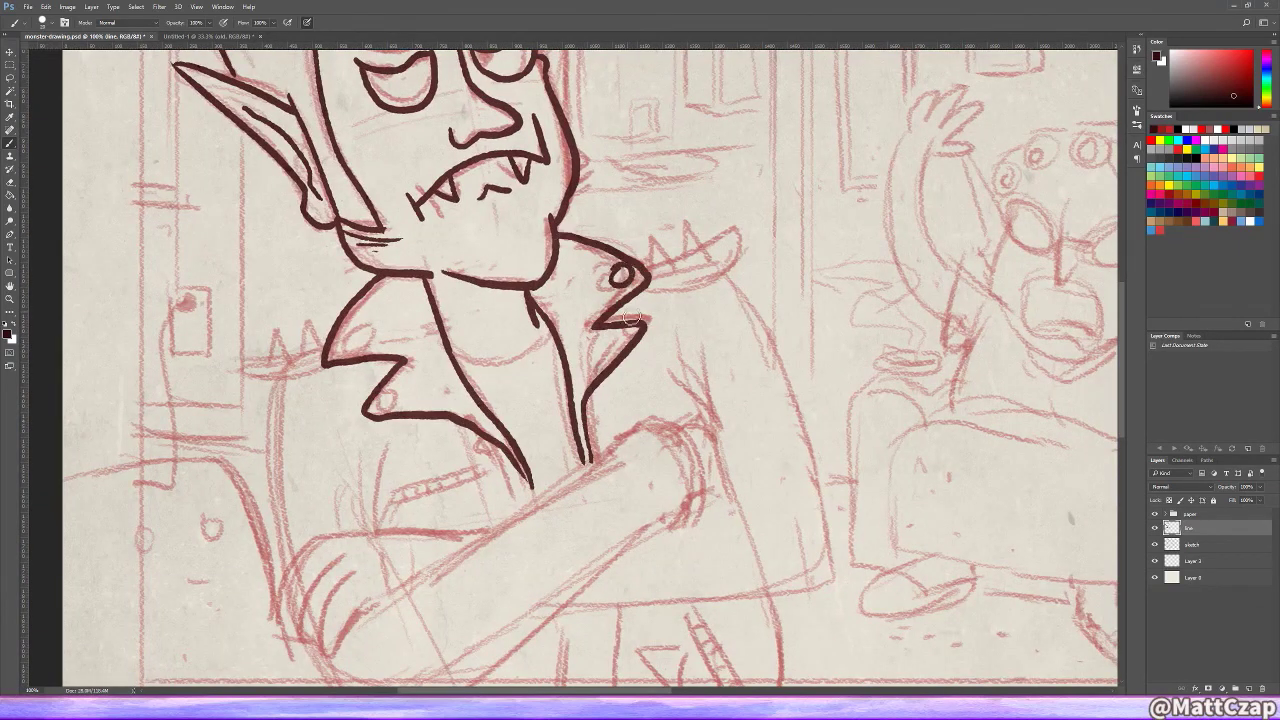
pyautogui.moveTo(620, 332); pyautogui.dragTo(628, 344)
pyautogui.moveTo(386, 392); pyautogui.dragTo(396, 404)
pyautogui.moveTo(344, 334); pyautogui.dragTo(352, 346)
pyautogui.moveTo(265, 383)
pyautogui.mouseDown()
pyautogui.moveTo(322, 362)
pyautogui.moveTo(325, 340)
pyautogui.moveTo(318, 350)
pyautogui.mouseUp()
pyautogui.moveTo(648, 275)
pyautogui.mouseDown()
pyautogui.moveTo(662, 242)
pyautogui.moveTo(709, 270)
pyautogui.mouseUp()
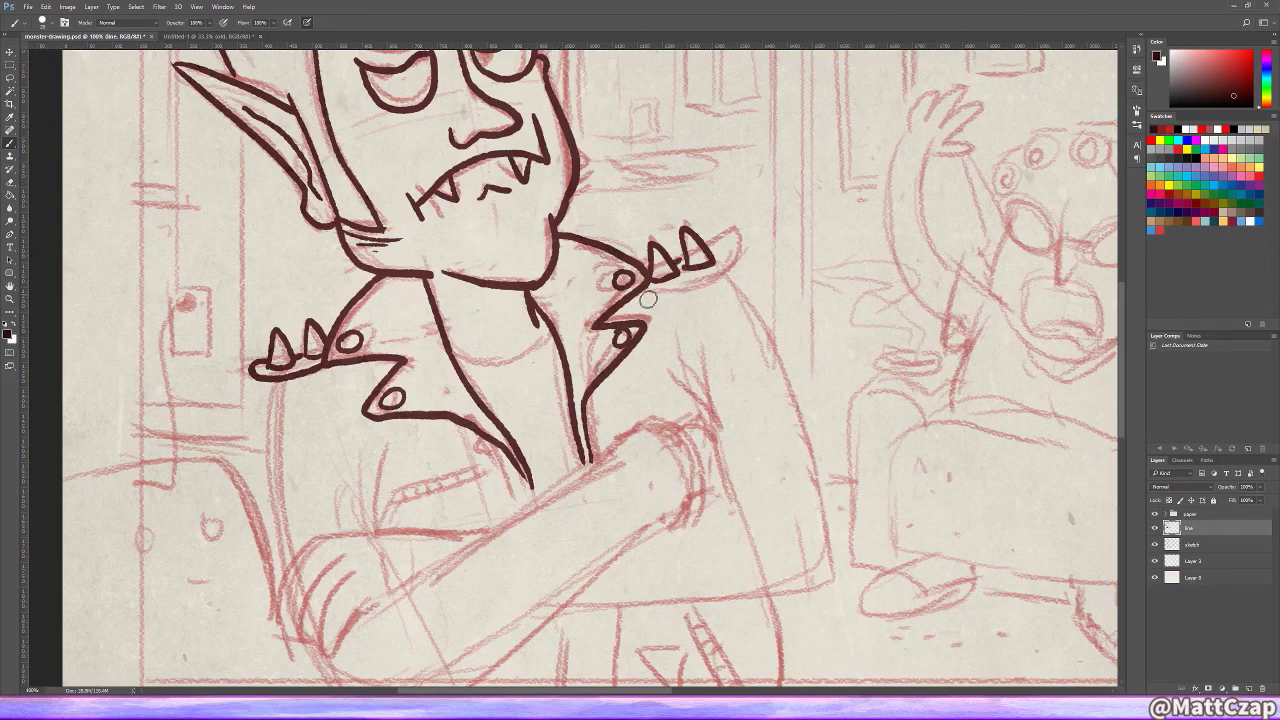
pyautogui.moveTo(648, 298); pyautogui.dragTo(738, 238)
# Step: Ink the monster's outer upper arm and the forearm crossing over his chest
pyautogui.scroll(-3, 600, 400)
pyautogui.moveTo(296, 346); pyautogui.dragTo(338, 368)
pyautogui.hotkey('ctrl', 'z')
pyautogui.scroll(1, 330, 400)
pyautogui.moveTo(268, 272)
pyautogui.mouseDown()
pyautogui.moveTo(345, 584)
pyautogui.moveTo(662, 408)
pyautogui.mouseUp()
pyautogui.moveTo(372, 497); pyautogui.dragTo(634, 322)
pyautogui.moveTo(390, 496); pyautogui.dragTo(334, 528)
pyautogui.moveTo(366, 370); pyautogui.dragTo(376, 496)
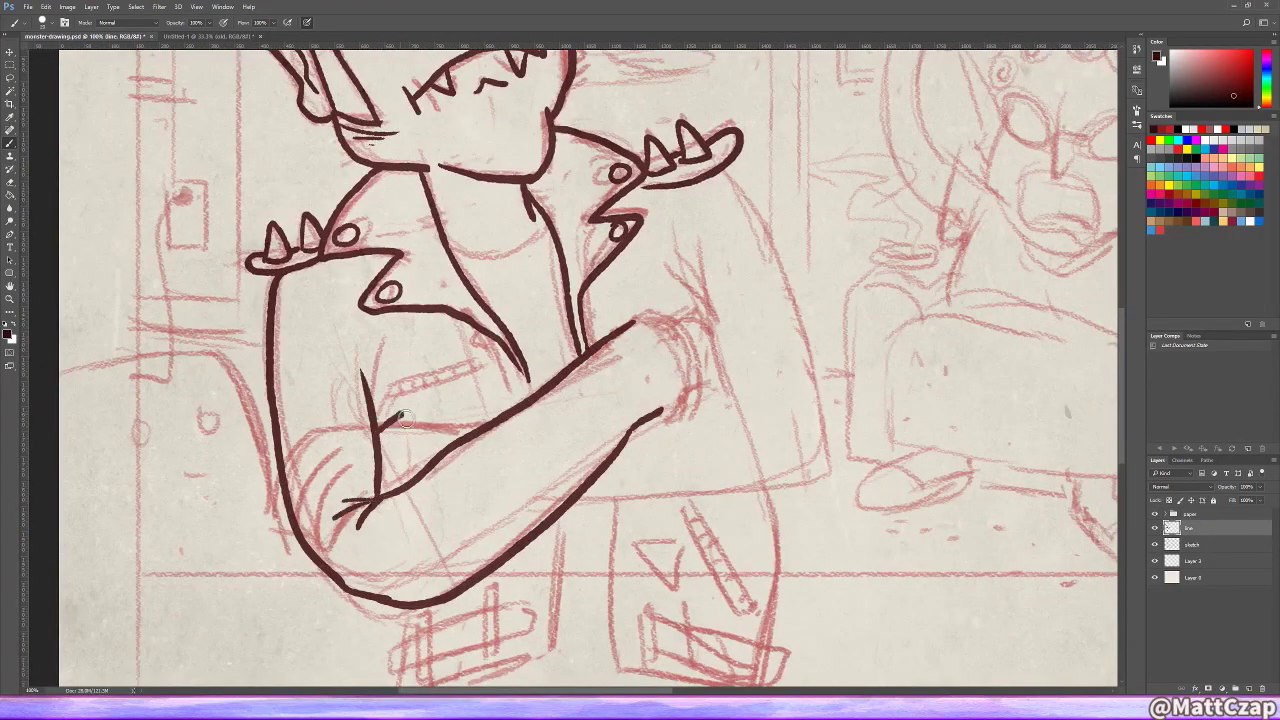
# Step: Ink the tucked hand at the elbow, the sleeve opening around the forearm and the far sleeve down to the jacket hem
pyautogui.moveTo(398, 444)
pyautogui.mouseDown()
pyautogui.moveTo(486, 388)
pyautogui.moveTo(518, 396)
pyautogui.mouseUp()
pyautogui.moveTo(380, 400); pyautogui.dragTo(398, 426)
pyautogui.moveTo(642, 328)
pyautogui.mouseDown()
pyautogui.moveTo(482, 428)
pyautogui.moveTo(536, 500)
pyautogui.mouseUp()
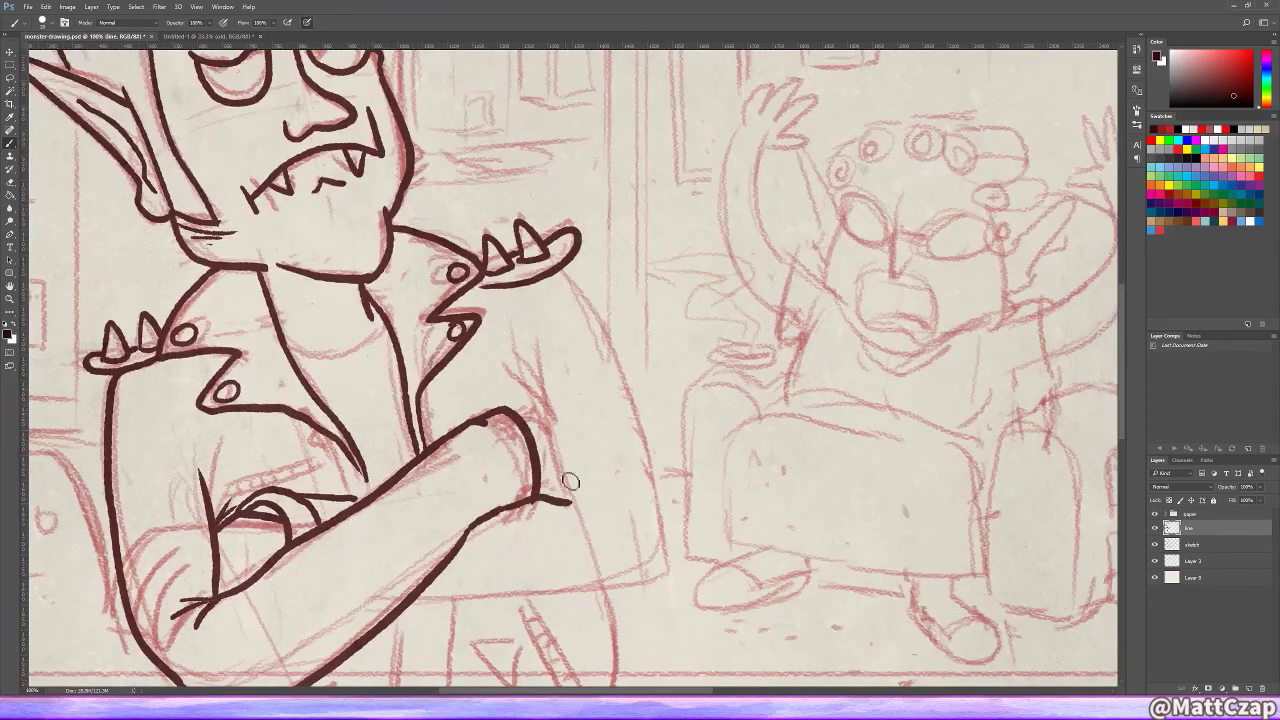
pyautogui.hotkey('ctrl', 'z')
pyautogui.moveTo(545, 375); pyautogui.dragTo(578, 508)
pyautogui.moveTo(628, 424)
pyautogui.mouseDown()
pyautogui.moveTo(396, 462)
pyautogui.moveTo(453, 448)
pyautogui.moveTo(430, 400)
pyautogui.moveTo(457, 460)
pyautogui.moveTo(437, 340)
pyautogui.mouseUp()
# Step: Ink the monster's trouser legs and draw toothed zippers on the thigh and the jacket's chest pocket
pyautogui.moveTo(650, 350); pyautogui.dragTo(640, 565)
pyautogui.moveTo(490, 350); pyautogui.dragTo(500, 500)
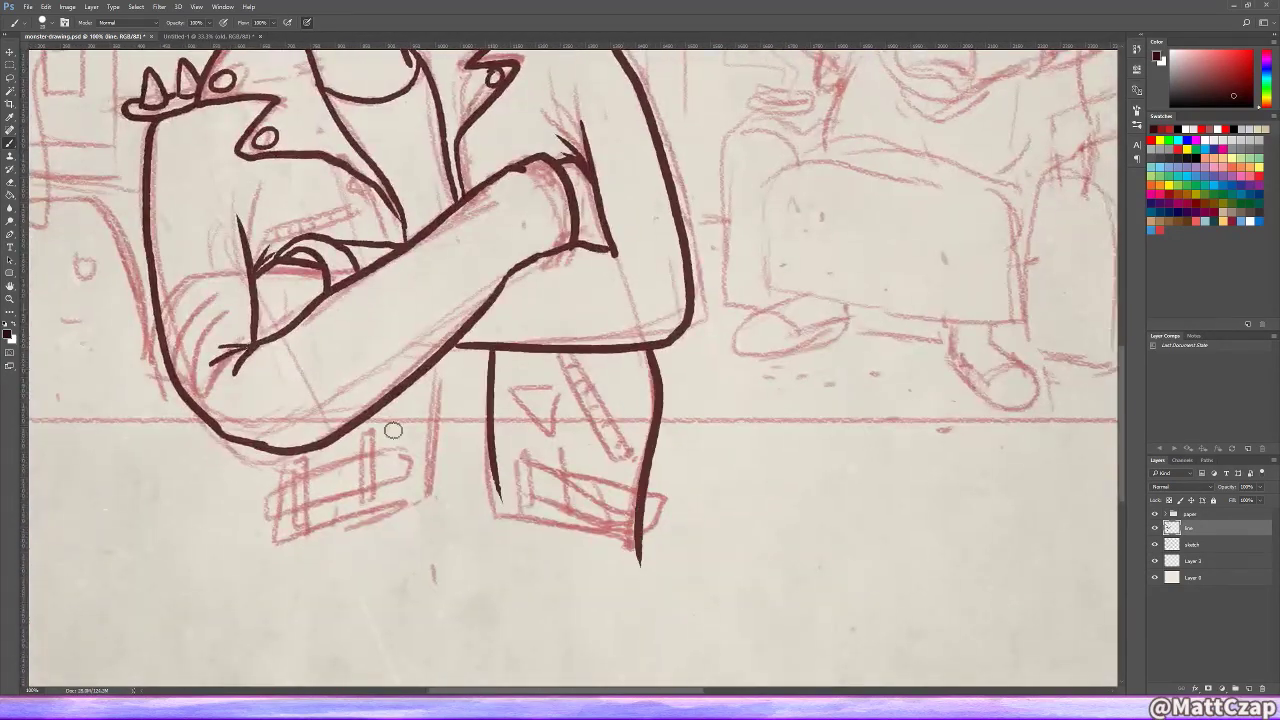
pyautogui.moveTo(437, 358); pyautogui.dragTo(430, 495)
pyautogui.moveTo(555, 355)
pyautogui.mouseDown()
pyautogui.moveTo(635, 458)
pyautogui.moveTo(428, 315)
pyautogui.mouseUp()
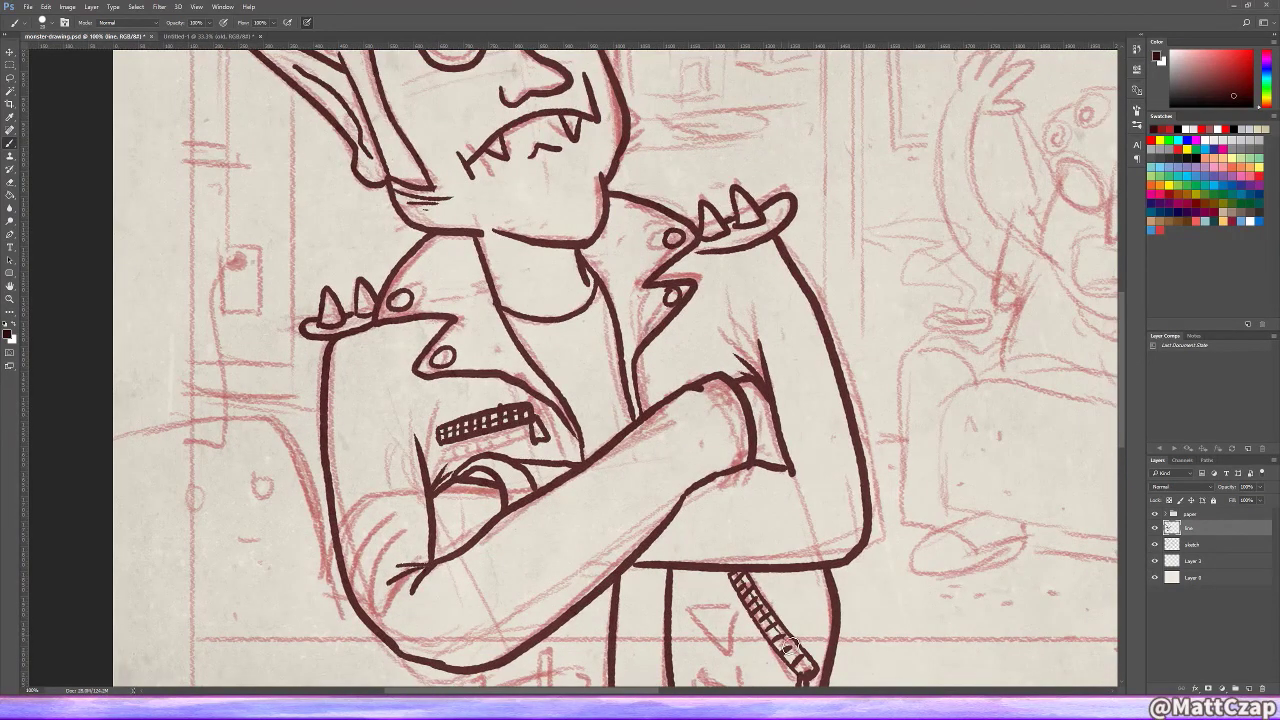
pyautogui.moveTo(440, 425)
pyautogui.mouseDown()
pyautogui.moveTo(545, 420)
pyautogui.moveTo(533, 418)
pyautogui.mouseUp()
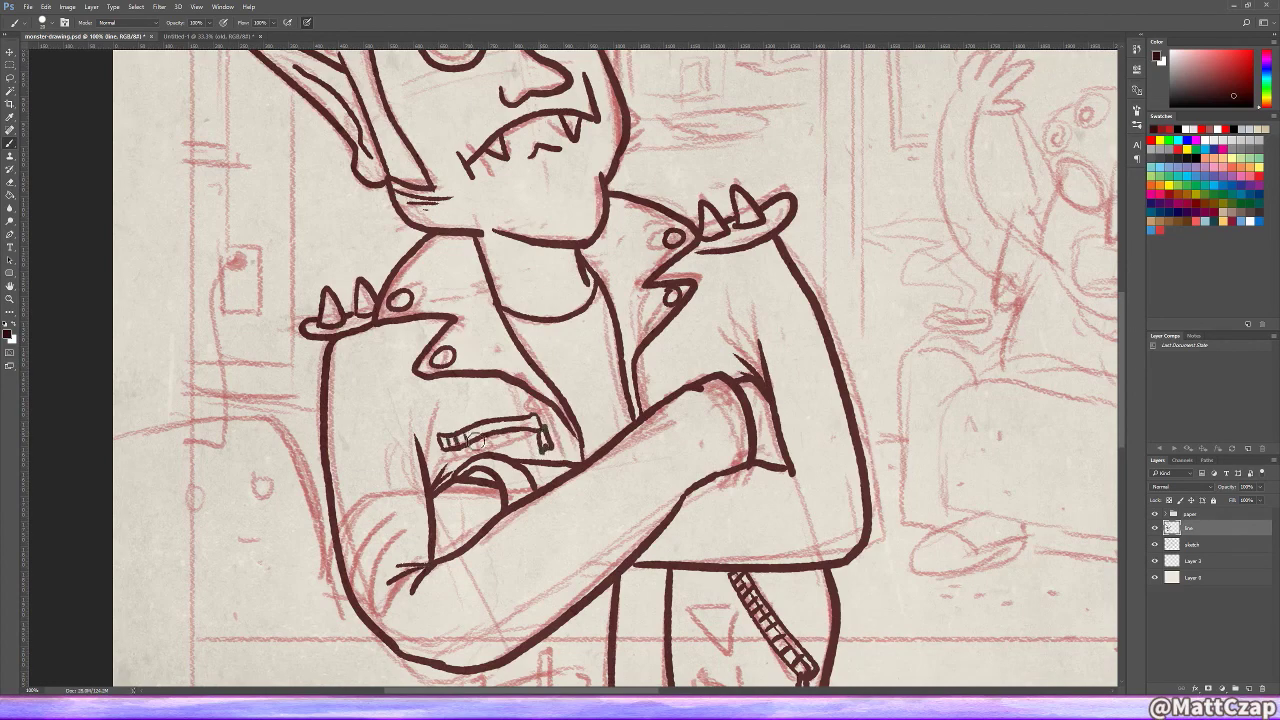
# Step: Ink the old woman's nose and her cat-eye glasses, with thick rims hollowed into double lines and a bridge
pyautogui.moveTo(708, 341); pyautogui.dragTo(451, 411)
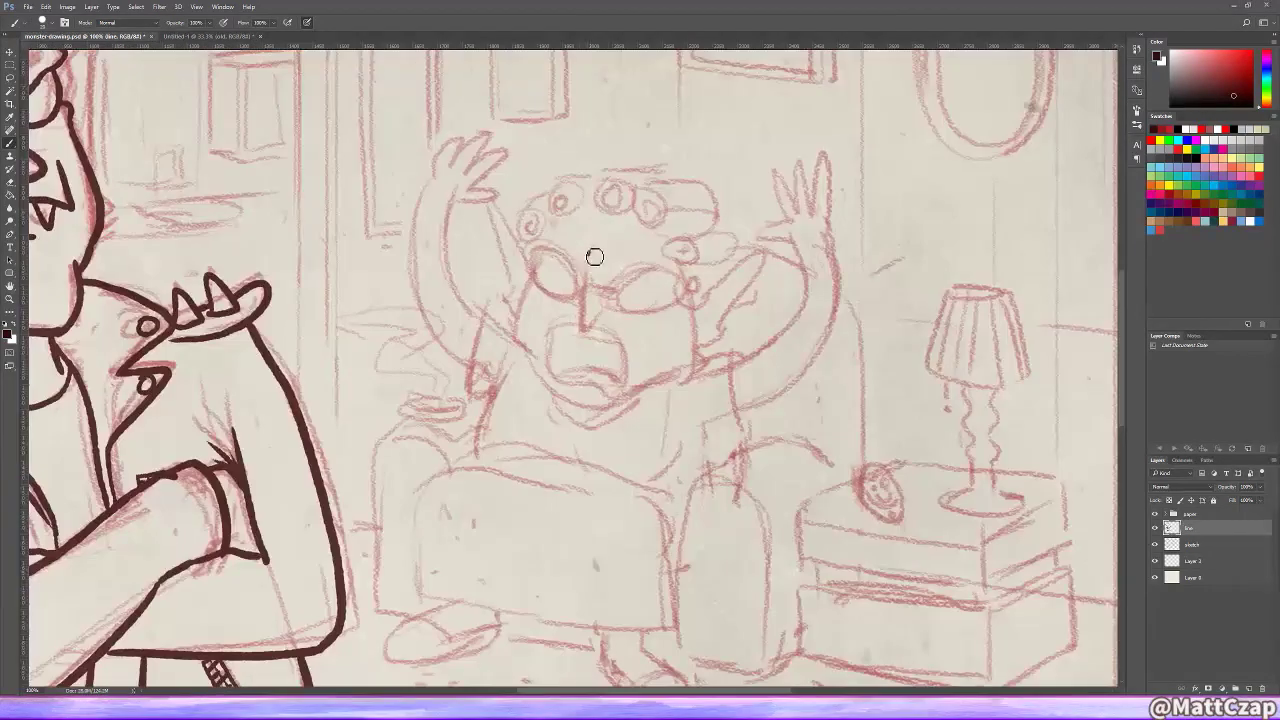
pyautogui.moveTo(590, 252); pyautogui.dragTo(604, 318)
pyautogui.moveTo(548, 258); pyautogui.dragTo(583, 282)
pyautogui.moveTo(640, 268)
pyautogui.mouseDown()
pyautogui.moveTo(640, 314)
pyautogui.moveTo(650, 272)
pyautogui.mouseUp()
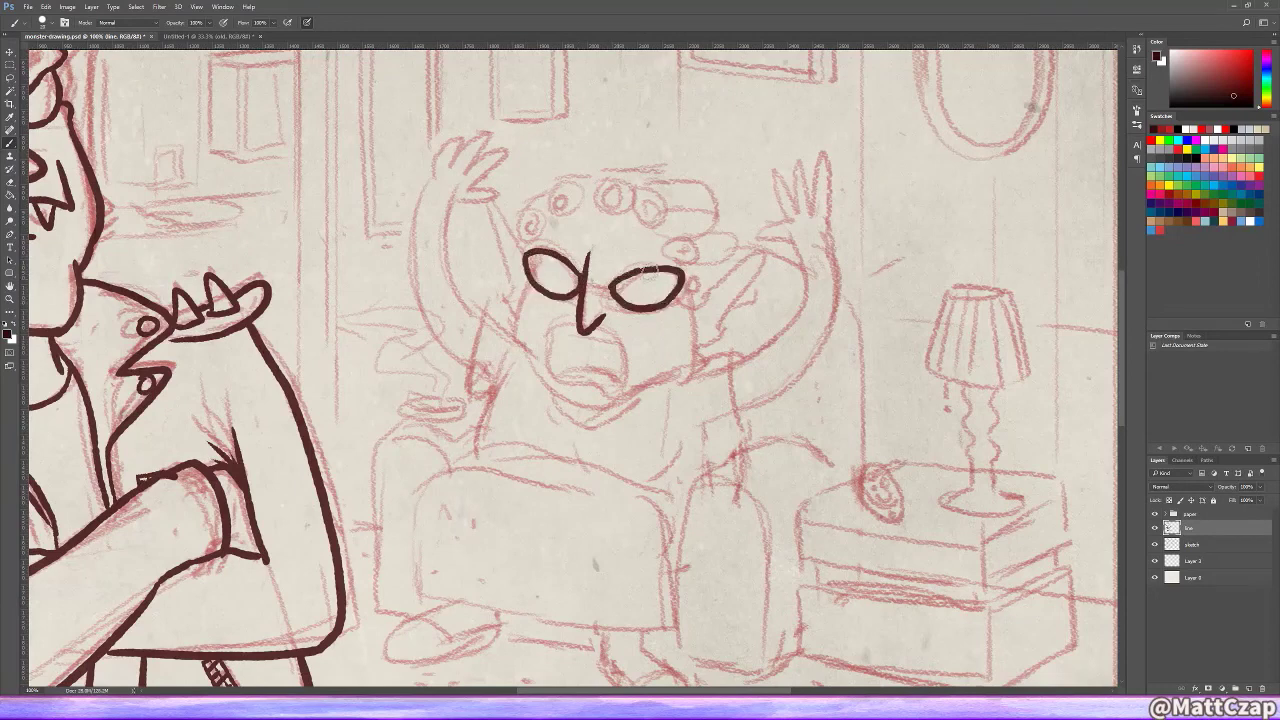
pyautogui.moveTo(530, 255); pyautogui.dragTo(688, 282)
pyautogui.press('e')
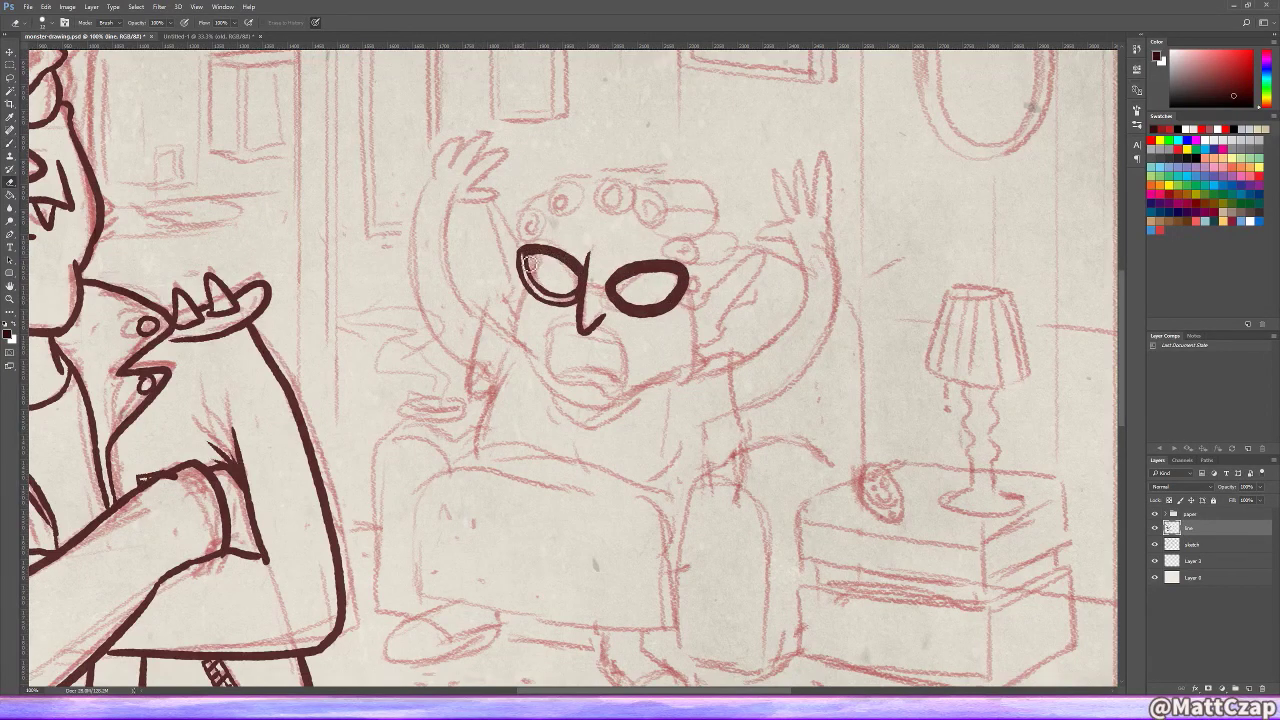
pyautogui.press('b')
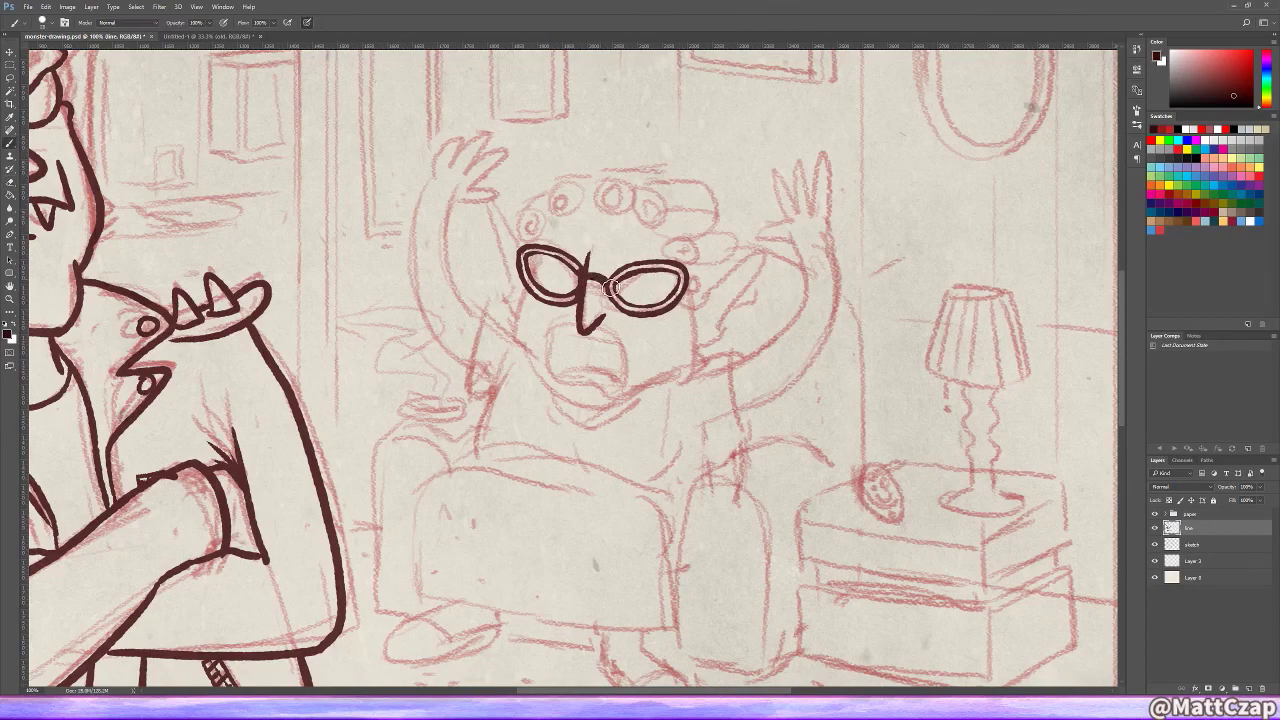
pyautogui.moveTo(614, 276); pyautogui.dragTo(589, 284)
pyautogui.press('e')
pyautogui.press('b')
# Step: Ink the old woman's pointed ears, wide-open mouth and rounded chin
pyautogui.moveTo(699, 290); pyautogui.dragTo(702, 345)
pyautogui.moveTo(518, 252)
pyautogui.mouseDown()
pyautogui.moveTo(500, 310)
pyautogui.moveTo(482, 212)
pyautogui.mouseUp()
pyautogui.moveTo(585, 328); pyautogui.dragTo(583, 332)
pyautogui.hotkey('ctrl', 'z')
pyautogui.moveTo(528, 374)
pyautogui.mouseDown()
pyautogui.moveTo(600, 407)
pyautogui.moveTo(688, 382)
pyautogui.mouseUp()
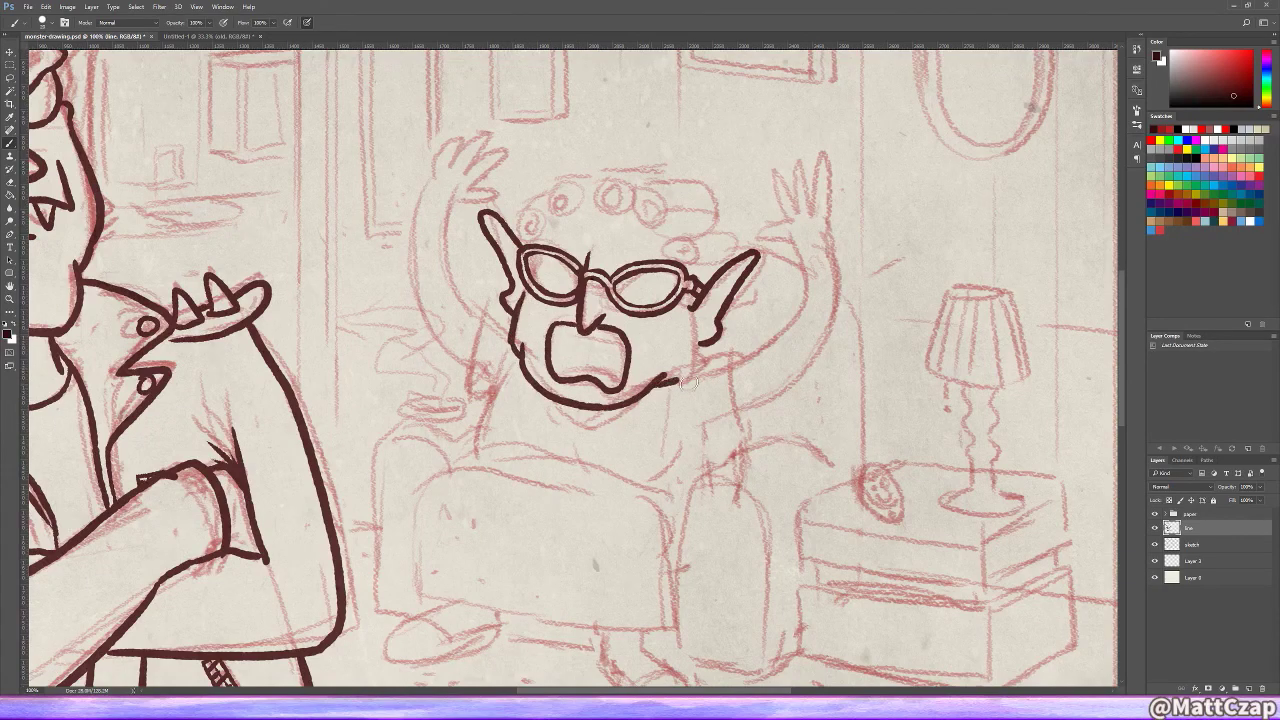
# Step: Ink the old woman's raised arms and hands with the short sleeves below them
pyautogui.moveTo(730, 341)
pyautogui.mouseDown()
pyautogui.moveTo(746, 446)
pyautogui.moveTo(793, 245)
pyautogui.mouseUp()
pyautogui.moveTo(735, 410)
pyautogui.mouseDown()
pyautogui.moveTo(821, 219)
pyautogui.moveTo(773, 329)
pyautogui.moveTo(786, 302)
pyautogui.moveTo(822, 350)
pyautogui.mouseUp()
pyautogui.moveTo(495, 405); pyautogui.dragTo(442, 495)
pyautogui.moveTo(490, 425)
pyautogui.mouseDown()
pyautogui.moveTo(471, 235)
pyautogui.moveTo(422, 283)
pyautogui.moveTo(444, 492)
pyautogui.mouseUp()
pyautogui.moveTo(686, 345)
pyautogui.mouseDown()
pyautogui.moveTo(593, 276)
pyautogui.moveTo(555, 286)
pyautogui.moveTo(516, 332)
pyautogui.moveTo(515, 312)
pyautogui.moveTo(522, 345)
pyautogui.moveTo(530, 303)
pyautogui.moveTo(639, 298)
pyautogui.moveTo(683, 375)
pyautogui.mouseUp()
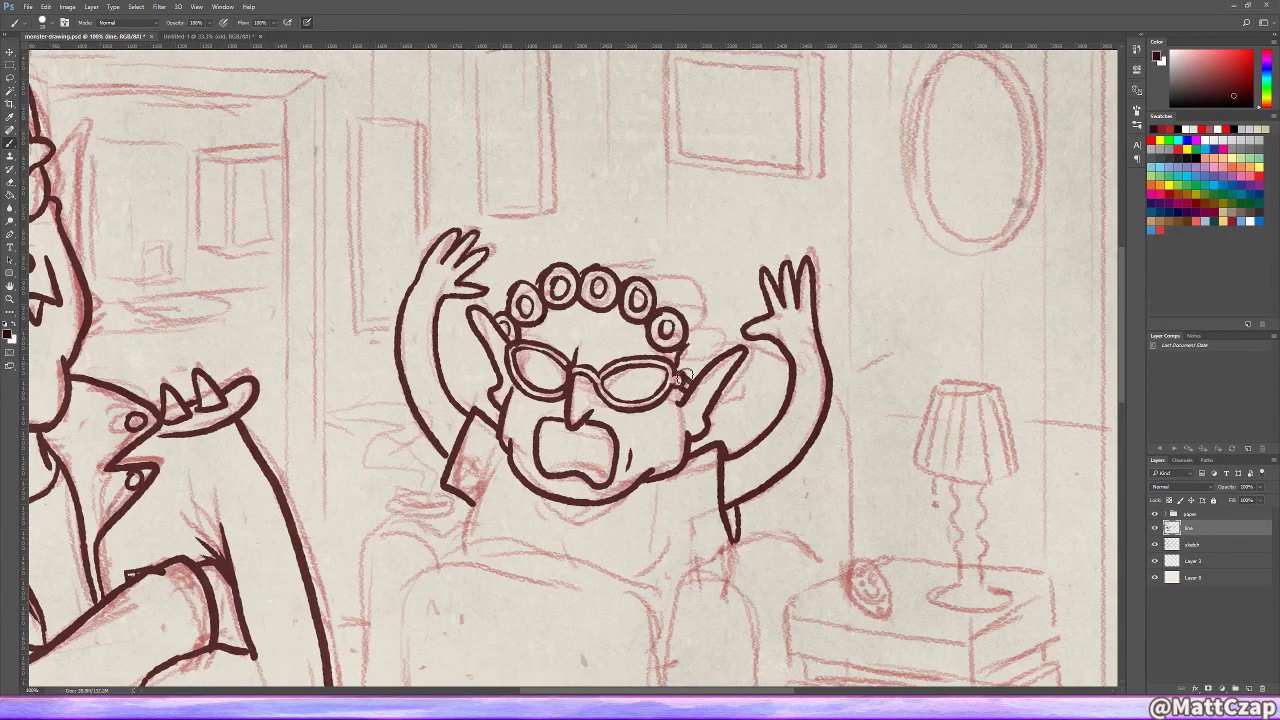
# Step: Ink the old woman's hair curlers as ringed cylinders wrapped with hatched hair
pyautogui.moveTo(665, 310); pyautogui.dragTo(730, 335)
pyautogui.moveTo(592, 275); pyautogui.dragTo(677, 262)
pyautogui.moveTo(590, 268)
pyautogui.mouseDown()
pyautogui.moveTo(672, 300)
pyautogui.moveTo(717, 345)
pyautogui.mouseUp()
# Step: Ink the old woman's torso with its neckline and folds, and the upper edge of the skirt over her knees
pyautogui.scroll(-3, 672, 430)
pyautogui.moveTo(492, 336); pyautogui.dragTo(452, 420)
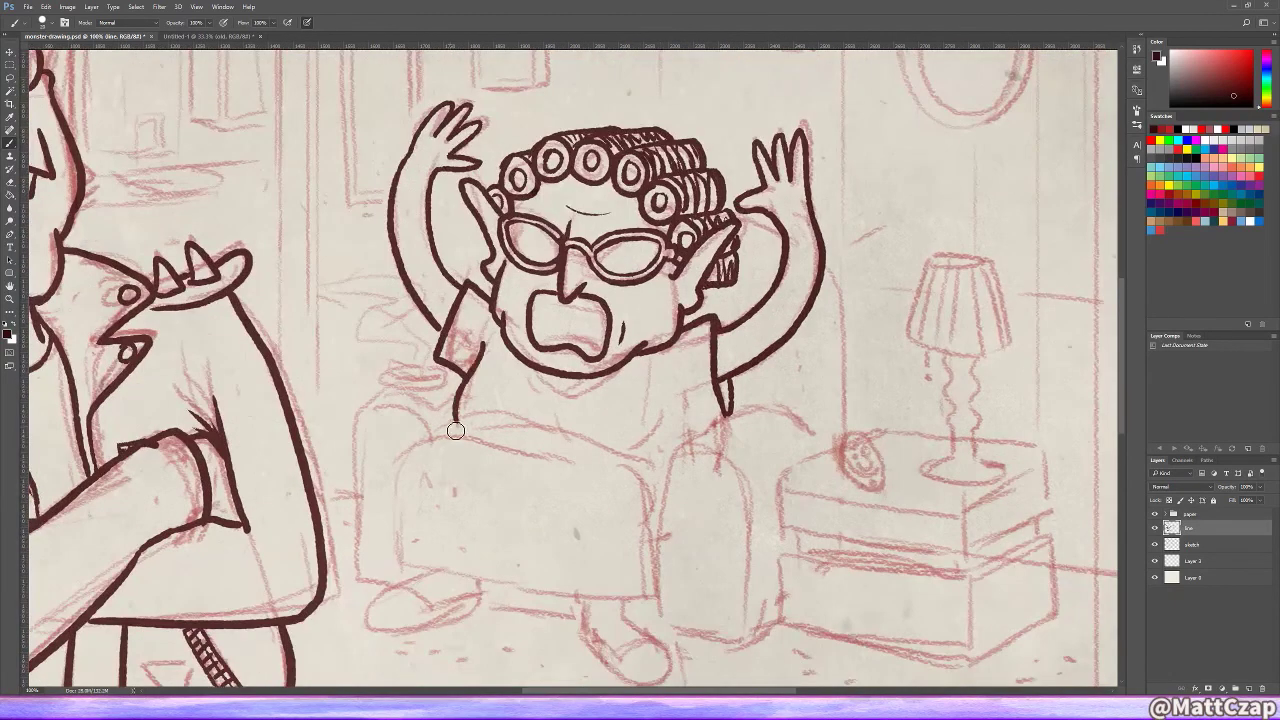
pyautogui.moveTo(403, 458); pyautogui.dragTo(635, 490)
pyautogui.moveTo(670, 418); pyautogui.dragTo(632, 462)
pyautogui.moveTo(535, 410); pyautogui.dragTo(585, 400)
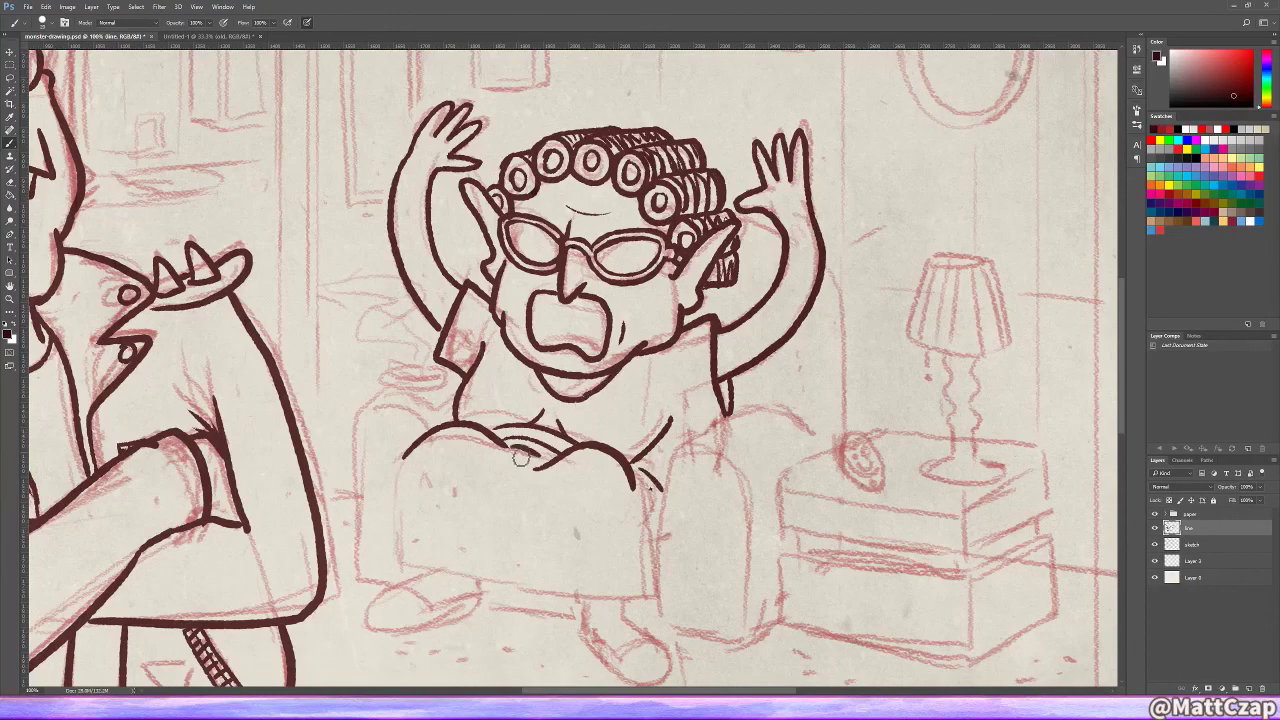
# Step: Outline the old woman's skirt, add vertical fold lines and rework its lower hem into a wavy edge
pyautogui.scroll(-1, 437, 430)
pyautogui.moveTo(410, 386)
pyautogui.mouseDown()
pyautogui.moveTo(627, 538)
pyautogui.moveTo(657, 488)
pyautogui.mouseUp()
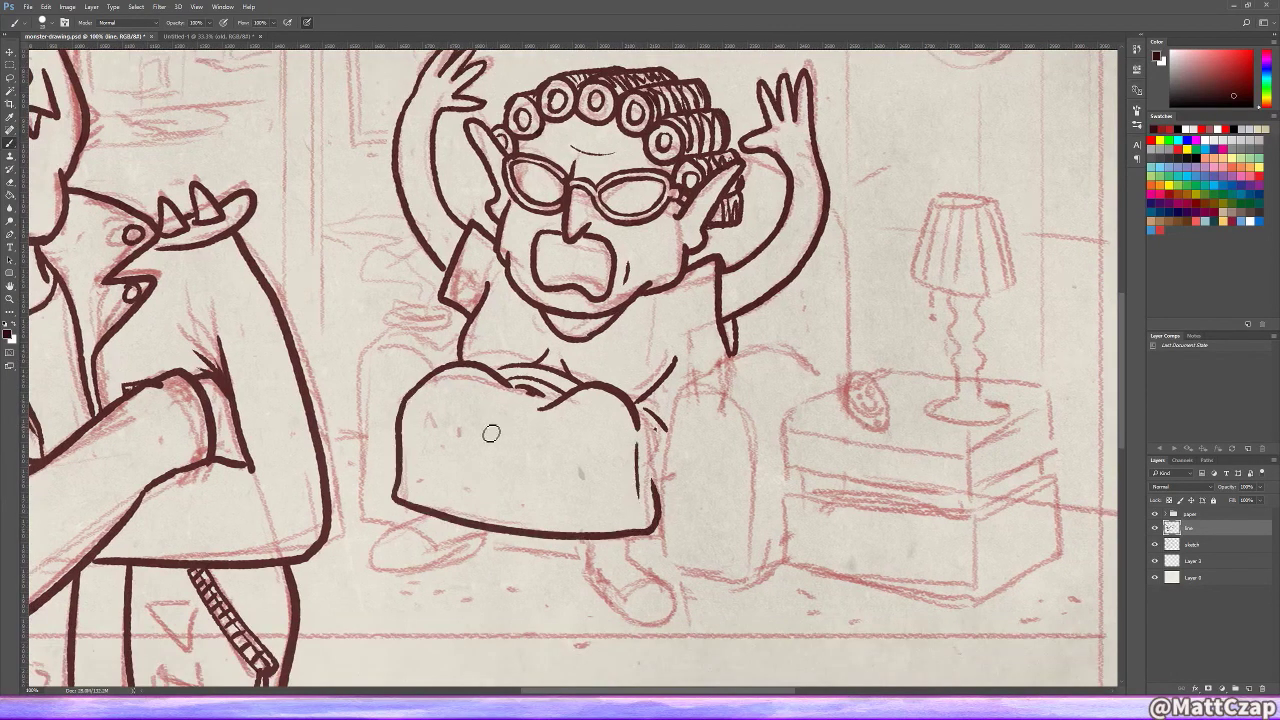
pyautogui.moveTo(480, 428); pyautogui.dragTo(478, 488)
pyautogui.moveTo(540, 452); pyautogui.dragTo(538, 480)
pyautogui.press('e')
pyautogui.moveTo(468, 530)
pyautogui.mouseDown()
pyautogui.moveTo(531, 520)
pyautogui.moveTo(584, 536)
pyautogui.mouseUp()
pyautogui.press('b')
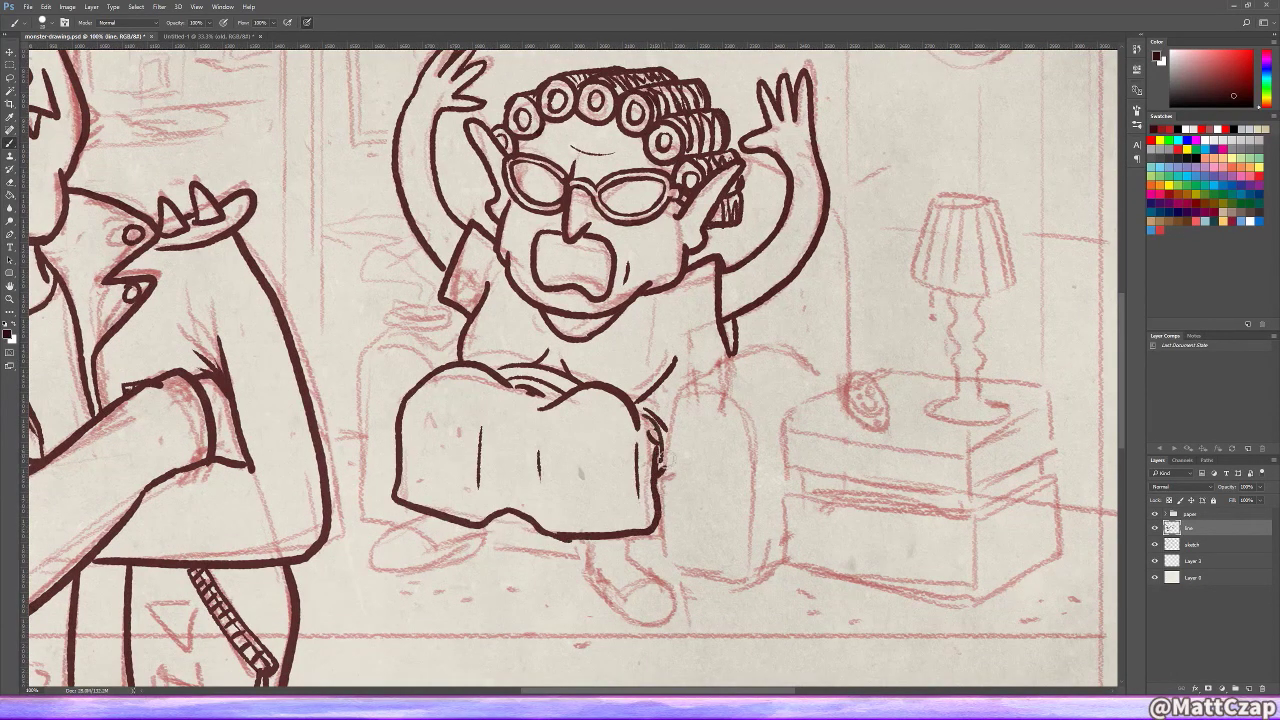
# Step: Ink the armchair with the ashtray on its armrest and the old woman's slippered feet
pyautogui.moveTo(664, 410); pyautogui.dragTo(662, 570)
pyautogui.moveTo(690, 380)
pyautogui.mouseDown()
pyautogui.moveTo(785, 352)
pyautogui.moveTo(668, 578)
pyautogui.moveTo(785, 562)
pyautogui.mouseUp()
pyautogui.hotkey('ctrl', 'z')
pyautogui.moveTo(486, 538)
pyautogui.mouseDown()
pyautogui.moveTo(376, 556)
pyautogui.moveTo(500, 546)
pyautogui.mouseUp()
pyautogui.moveTo(588, 545)
pyautogui.mouseDown()
pyautogui.moveTo(652, 627)
pyautogui.moveTo(602, 584)
pyautogui.moveTo(660, 598)
pyautogui.mouseUp()
pyautogui.moveTo(620, 560); pyautogui.dragTo(614, 586)
pyautogui.moveTo(350, 545)
pyautogui.mouseDown()
pyautogui.moveTo(364, 382)
pyautogui.moveTo(446, 348)
pyautogui.mouseUp()
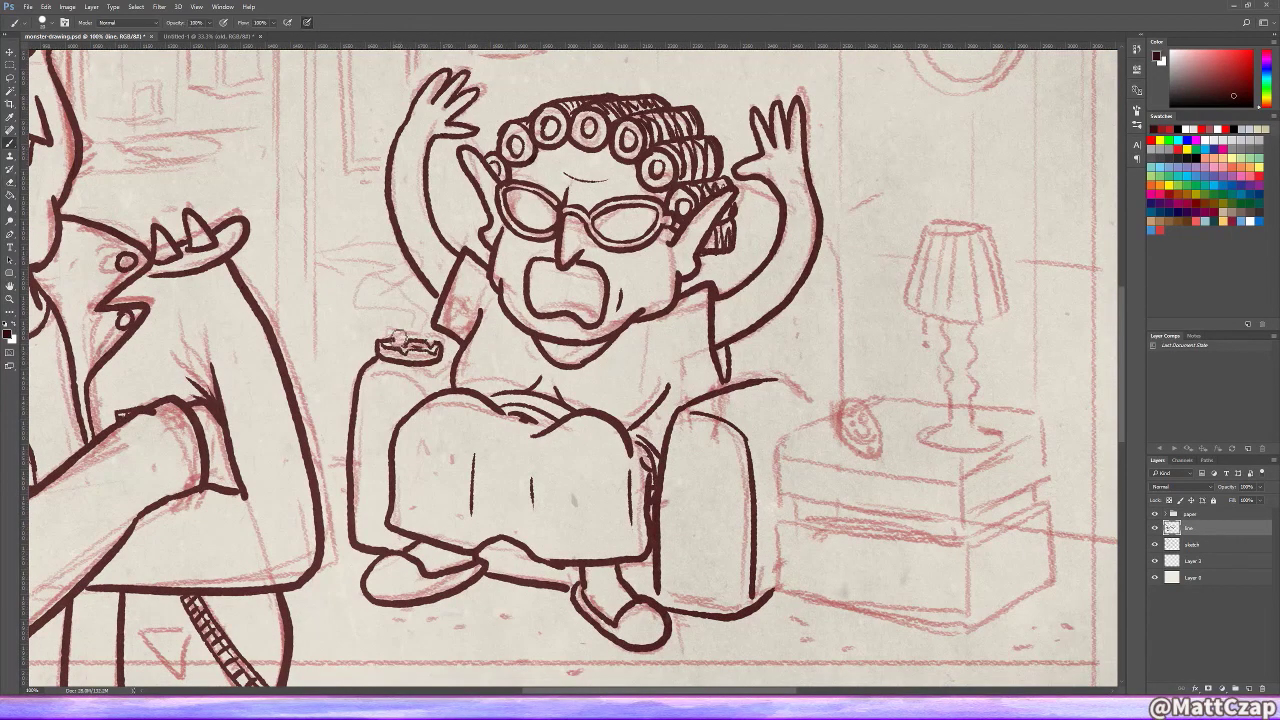
# Step: Ink the armchair's back edge and the side table's top slab with the remote control lying on it
pyautogui.moveTo(821, 252); pyautogui.dragTo(838, 395)
pyautogui.moveTo(830, 418)
pyautogui.mouseDown()
pyautogui.moveTo(781, 471)
pyautogui.moveTo(799, 501)
pyautogui.moveTo(943, 522)
pyautogui.moveTo(1056, 474)
pyautogui.mouseUp()
pyautogui.moveTo(838, 400); pyautogui.dragTo(848, 432)
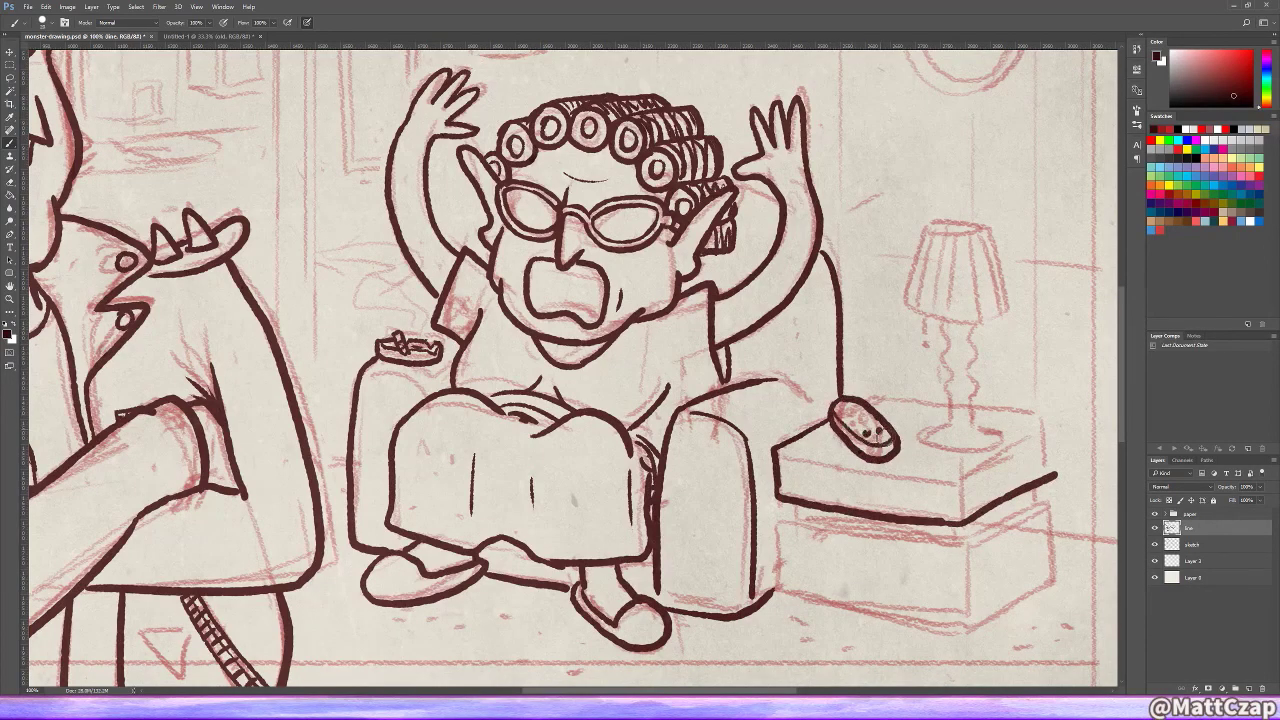
# Step: Ink the outline of the lampshade above the side table
pyautogui.moveTo(931, 368); pyautogui.dragTo(793, 413)
pyautogui.moveTo(766, 356); pyautogui.dragTo(874, 366)
pyautogui.moveTo(784, 266)
pyautogui.mouseDown()
pyautogui.moveTo(852, 268)
pyautogui.moveTo(766, 354)
pyautogui.mouseUp()
pyautogui.moveTo(852, 268); pyautogui.dragTo(874, 362)
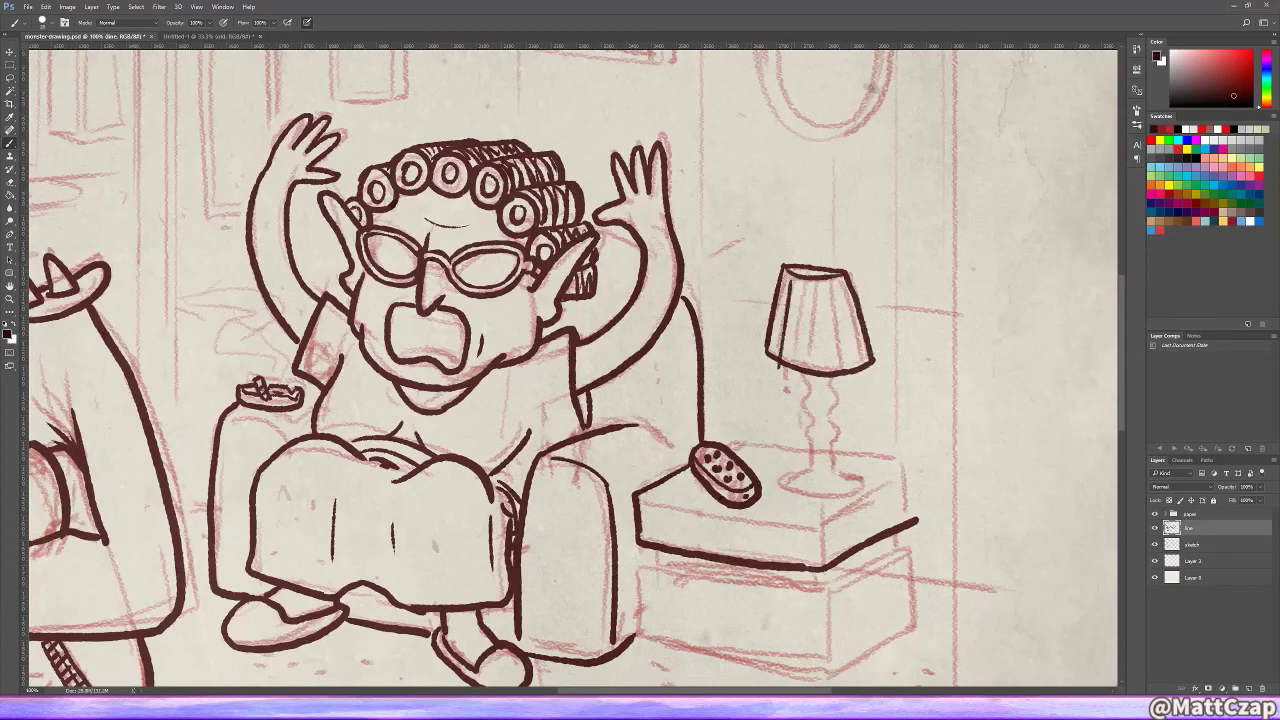
# Step: Ink vertical pleats on the lampshade, then the lamp's turned stem and round base on the side table
pyautogui.moveTo(820, 280); pyautogui.dragTo(820, 366)
pyautogui.press('e')
pyautogui.press('b')
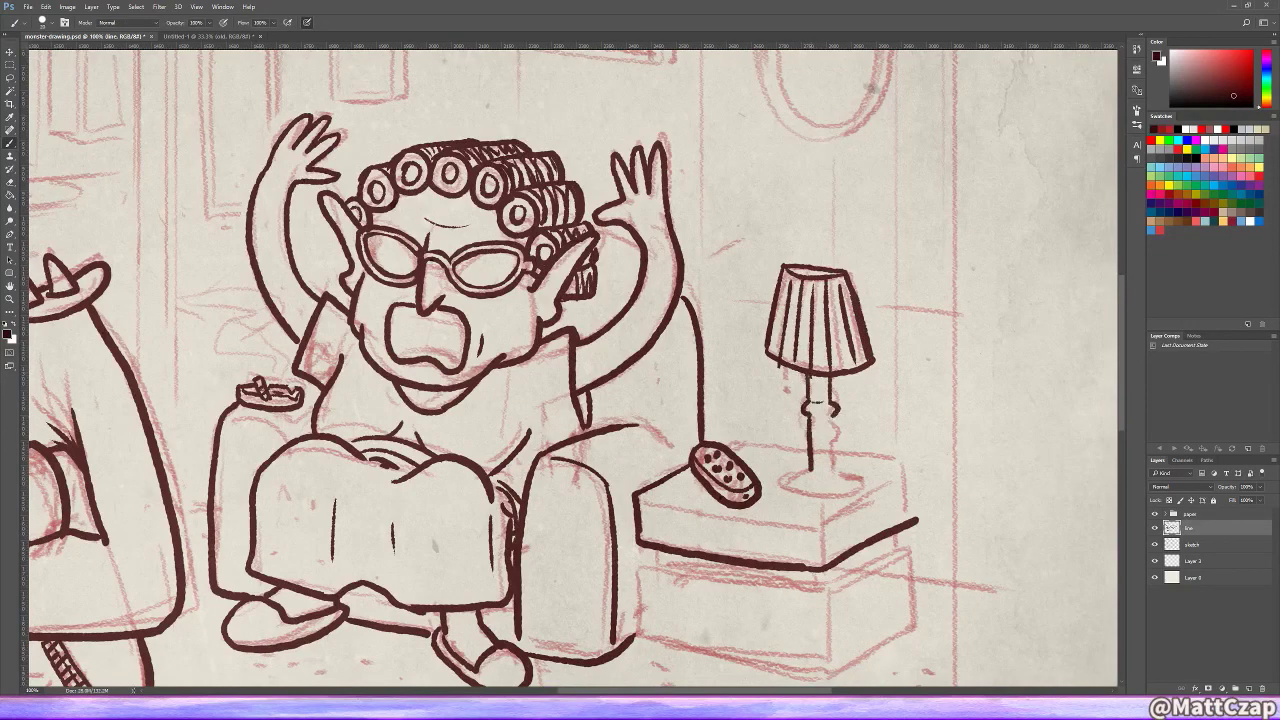
pyautogui.moveTo(803, 480); pyautogui.dragTo(800, 478)
# Step: Ink the side table's drawer front with its knob, the remaining top edges and the lower cabinet box
pyautogui.moveTo(660, 518); pyautogui.dragTo(805, 525)
pyautogui.moveTo(662, 520); pyautogui.dragTo(802, 555)
pyautogui.hotkey('ctrl', 'z')
pyautogui.moveTo(662, 518)
pyautogui.mouseDown()
pyautogui.moveTo(743, 531)
pyautogui.moveTo(727, 533)
pyautogui.mouseUp()
pyautogui.moveTo(810, 464); pyautogui.dragTo(905, 471)
pyautogui.moveTo(905, 472); pyautogui.dragTo(913, 524)
pyautogui.moveTo(636, 554)
pyautogui.mouseDown()
pyautogui.moveTo(643, 634)
pyautogui.moveTo(575, 602)
pyautogui.mouseUp()
pyautogui.moveTo(575, 602); pyautogui.dragTo(855, 578)
pyautogui.moveTo(595, 548)
pyautogui.mouseDown()
pyautogui.moveTo(748, 556)
pyautogui.moveTo(845, 516)
pyautogui.mouseUp()
pyautogui.moveTo(578, 528); pyautogui.dragTo(760, 550)
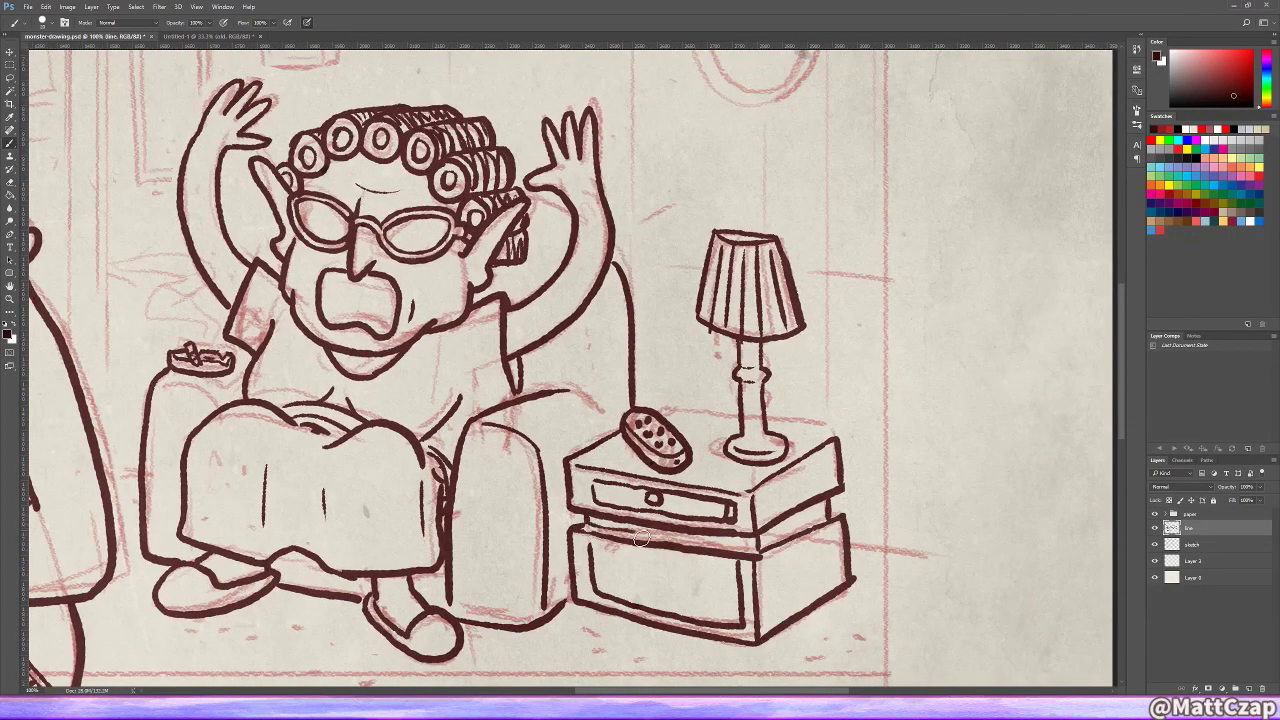
# Step: Thicken the shadow gap under the side table's drawer and ink the papers lying in the open lower compartment
pyautogui.moveTo(641, 538); pyautogui.dragTo(760, 548)
pyautogui.moveTo(598, 560); pyautogui.dragTo(740, 570)
pyautogui.moveTo(600, 580)
pyautogui.mouseDown()
pyautogui.moveTo(730, 618)
pyautogui.moveTo(735, 600)
pyautogui.mouseUp()
pyautogui.hotkey('ctrl', 'z')
pyautogui.moveTo(655, 592); pyautogui.dragTo(735, 588)
pyautogui.moveTo(650, 575); pyautogui.dragTo(707, 583)
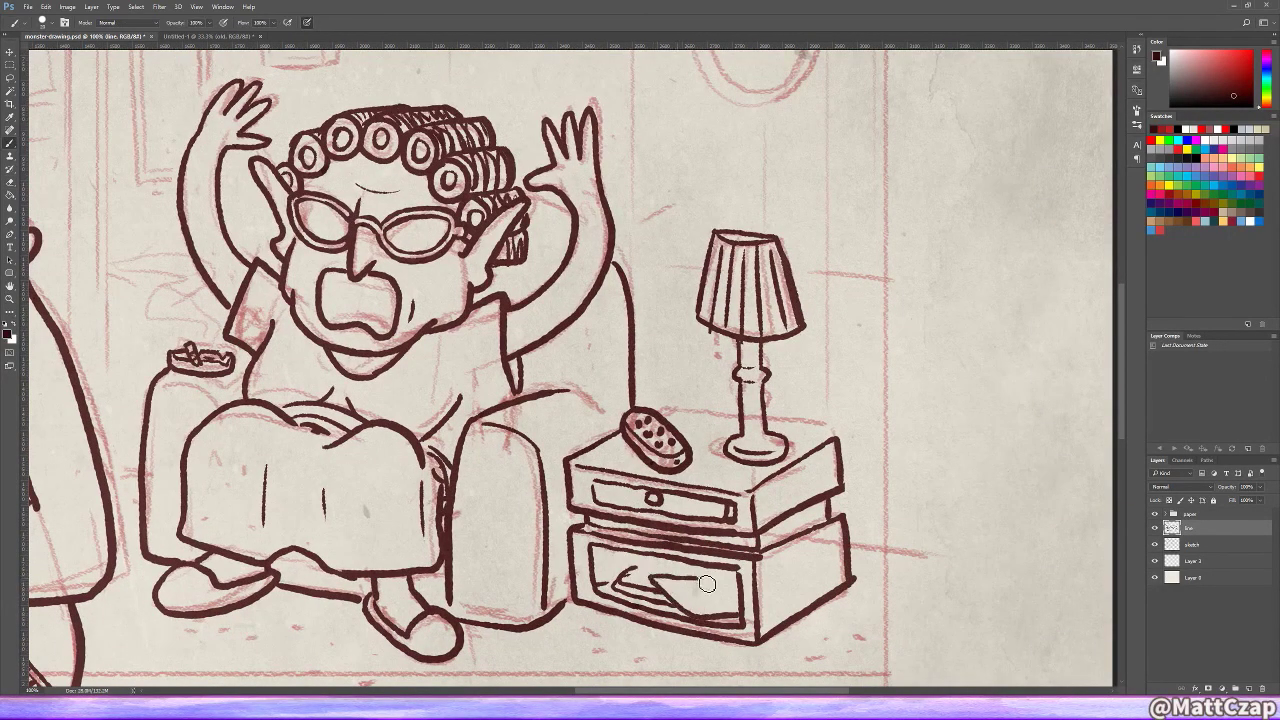
# Step: Ink the tufting buttons with small crease marks on the couch behind the greaser, replacing the first plain oval
pyautogui.moveTo(590, 388); pyautogui.dragTo(489, 388)
pyautogui.moveTo(946, 275); pyautogui.dragTo(427, 608)
pyautogui.moveTo(786, 403); pyautogui.dragTo(767, 415)
pyautogui.moveTo(57, 449)
pyautogui.mouseDown()
pyautogui.moveTo(171, 430)
pyautogui.moveTo(265, 600)
pyautogui.mouseUp()
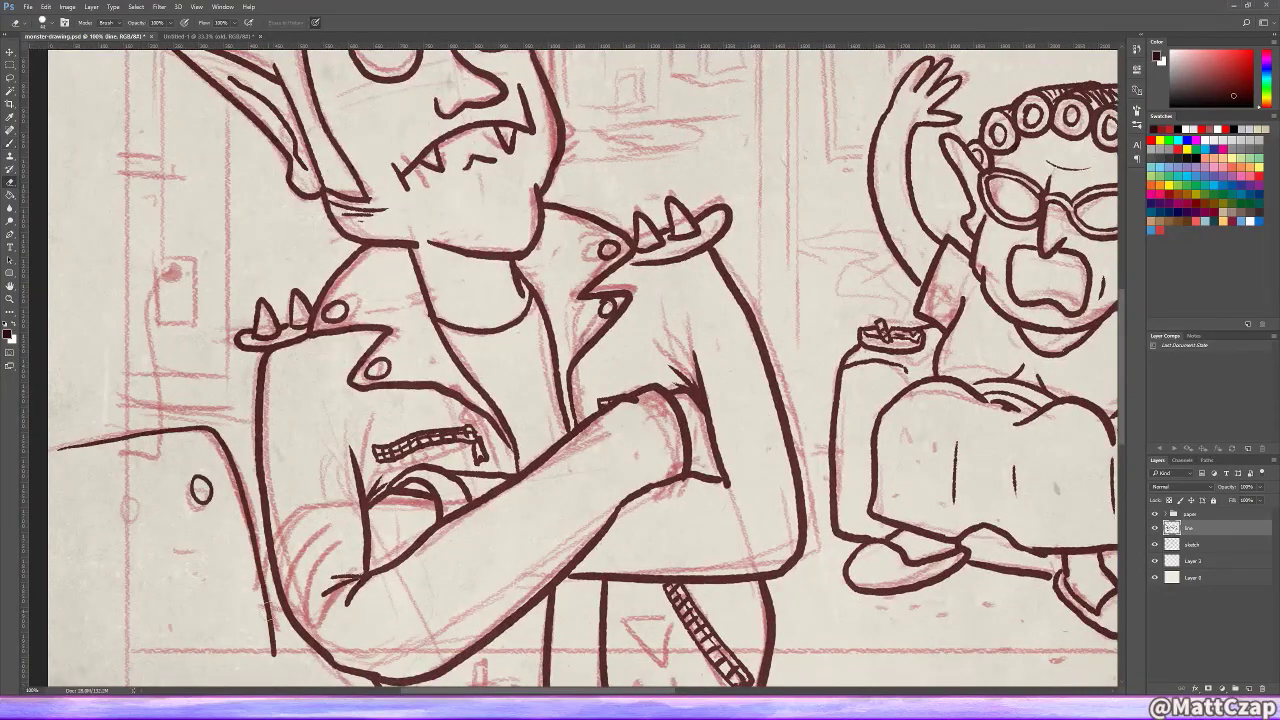
pyautogui.moveTo(172, 490); pyautogui.dragTo(117, 502)
pyautogui.moveTo(192, 560); pyautogui.dragTo(191, 561)
pyautogui.moveTo(114, 576); pyautogui.dragTo(101, 578)
pyautogui.moveTo(161, 489); pyautogui.dragTo(168, 497)
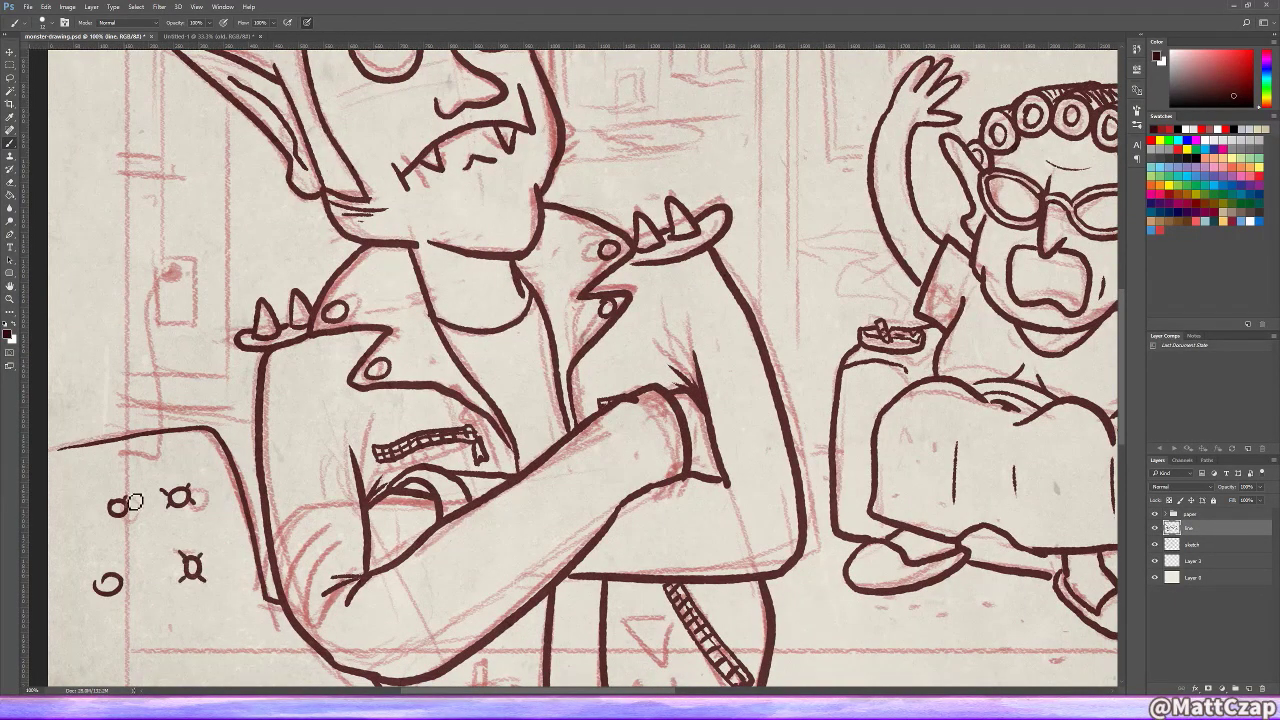
# Step: Ink the pupils in the greaser's eyes, then the fangs and tongue inside the old woman's open mouth
pyautogui.moveTo(200, 270); pyautogui.dragTo(226, 470)
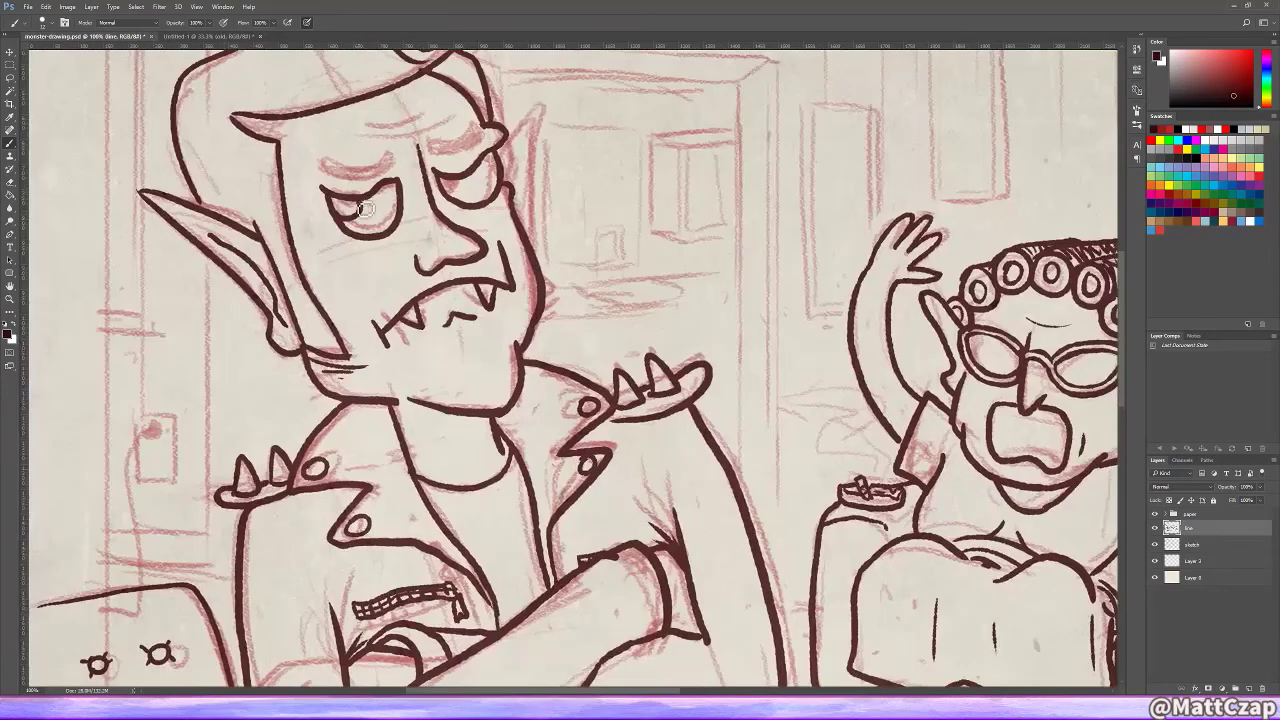
pyautogui.moveTo(366, 209); pyautogui.dragTo(141, 274)
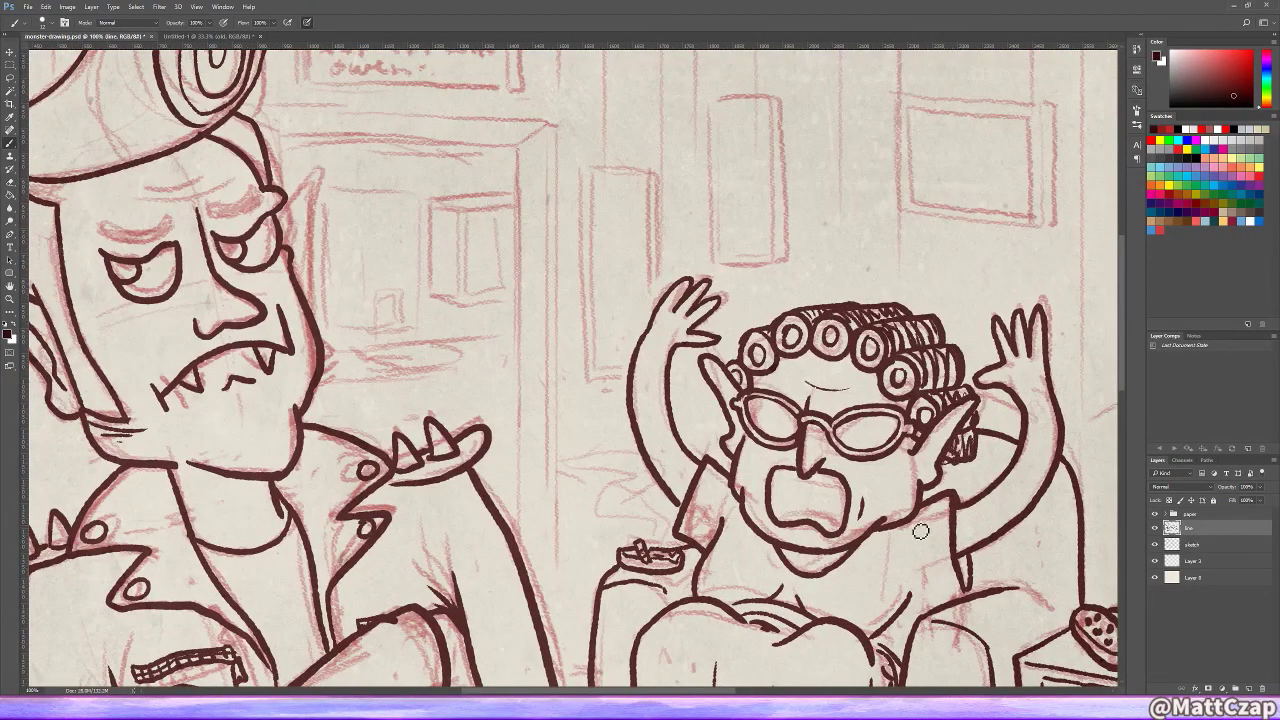
pyautogui.moveTo(920, 531); pyautogui.dragTo(905, 509)
pyautogui.moveTo(777, 497)
pyautogui.mouseDown()
pyautogui.moveTo(826, 508)
pyautogui.moveTo(590, 270)
pyautogui.moveTo(654, 438)
pyautogui.mouseUp()
pyautogui.hotkey('ctrl', 'z')
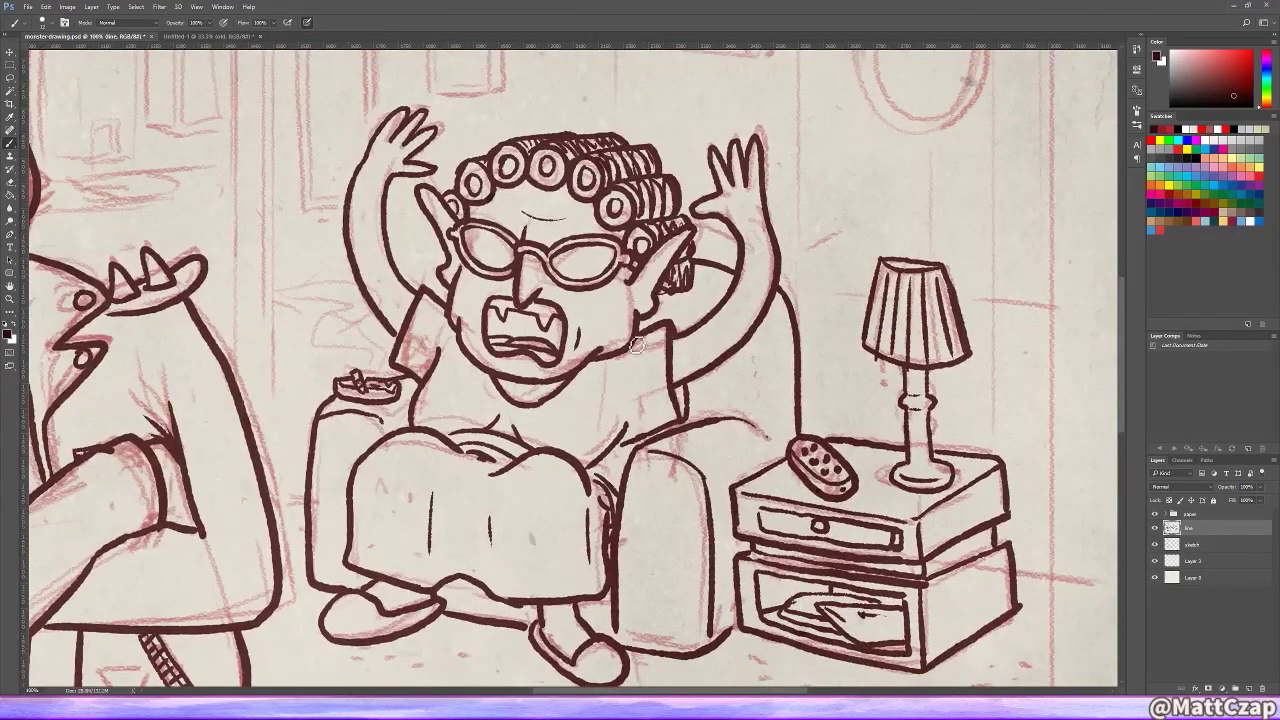
# Step: Ink the greaser's thick eyebrows and forehead creases, and add small wrinkle lines to the old woman's face
pyautogui.moveTo(636, 344); pyautogui.dragTo(1100, 575)
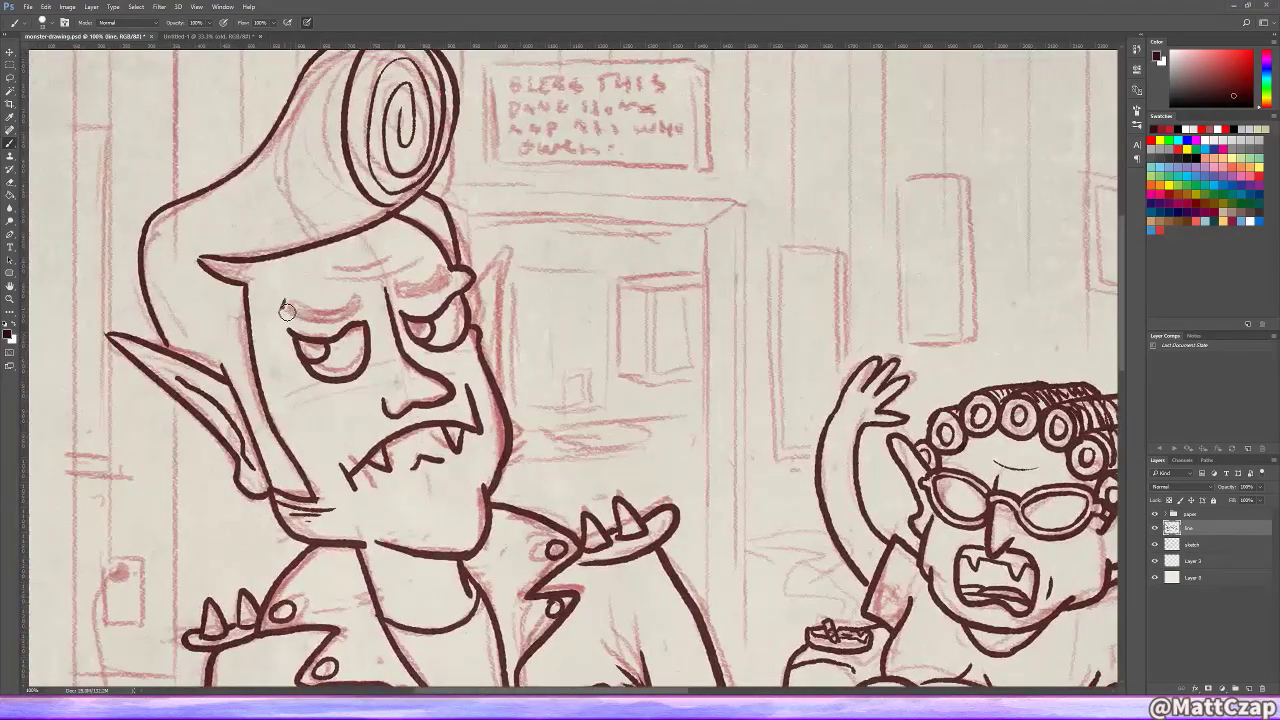
pyautogui.moveTo(286, 312); pyautogui.dragTo(452, 268)
pyautogui.moveTo(332, 276); pyautogui.dragTo(405, 262)
pyautogui.moveTo(449, 419); pyautogui.dragTo(344, 404)
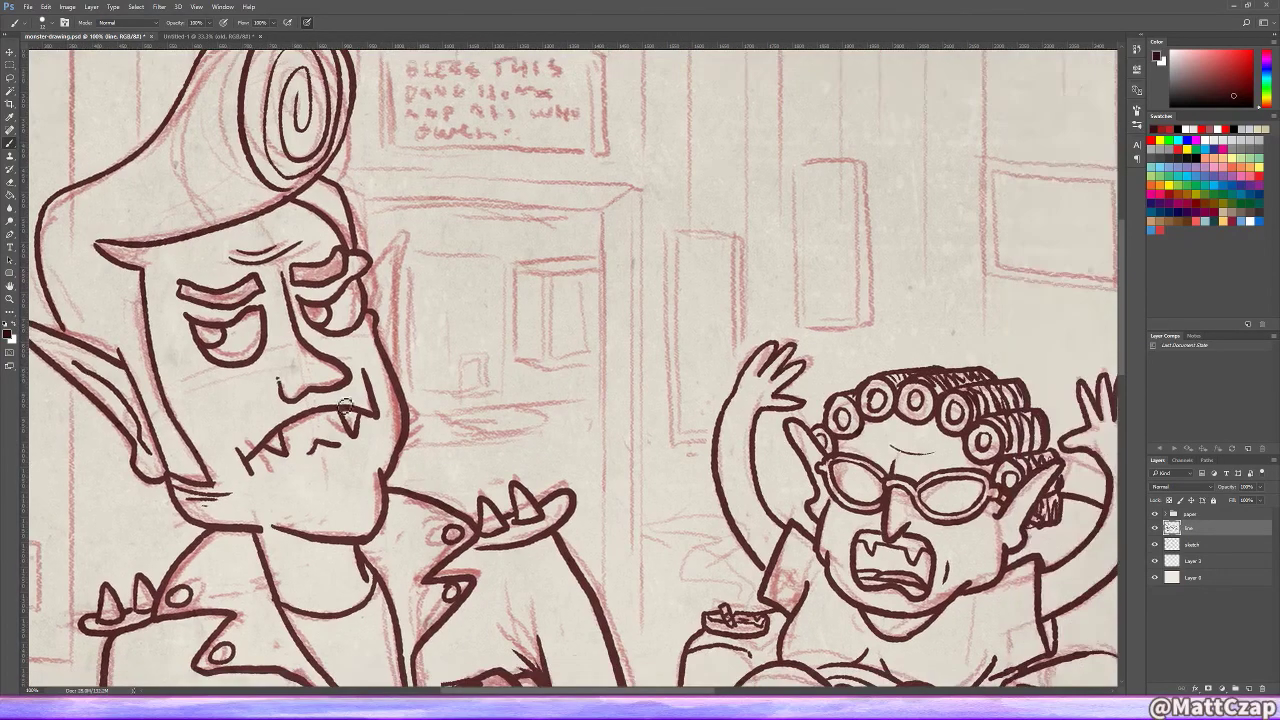
pyautogui.moveTo(602, 464); pyautogui.dragTo(380, 385)
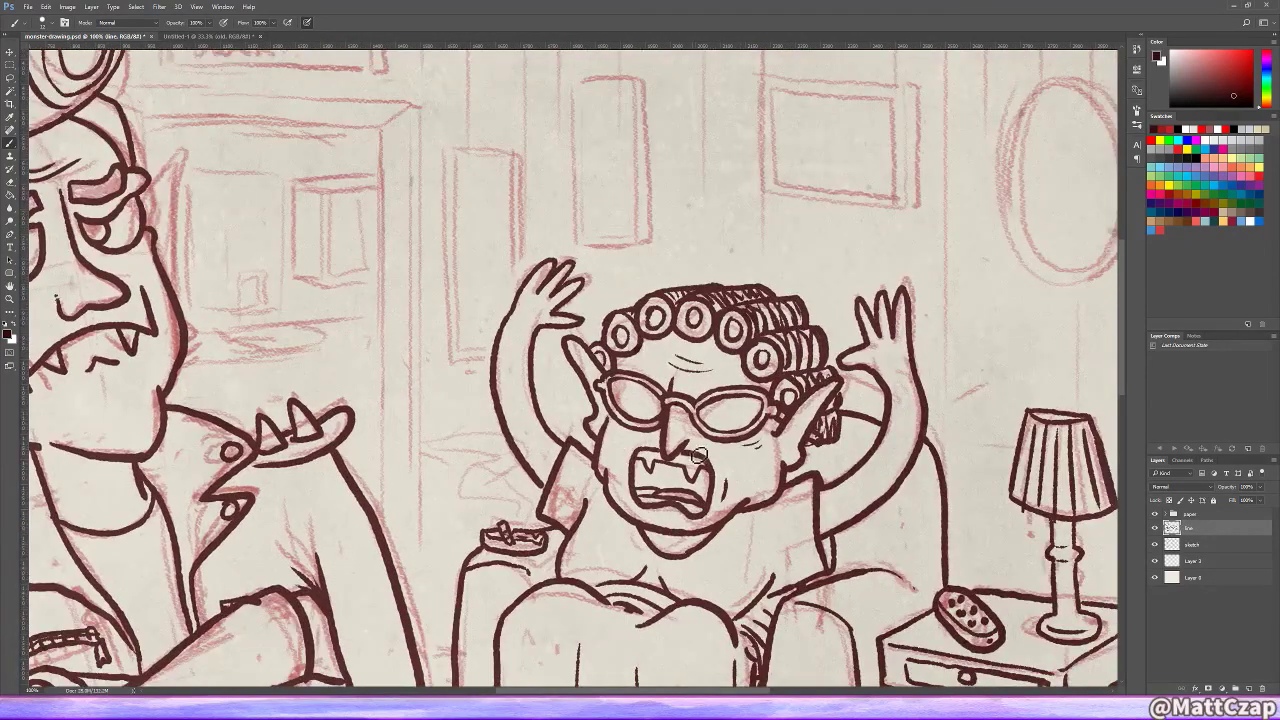
pyautogui.scroll(-3, 546, 487)
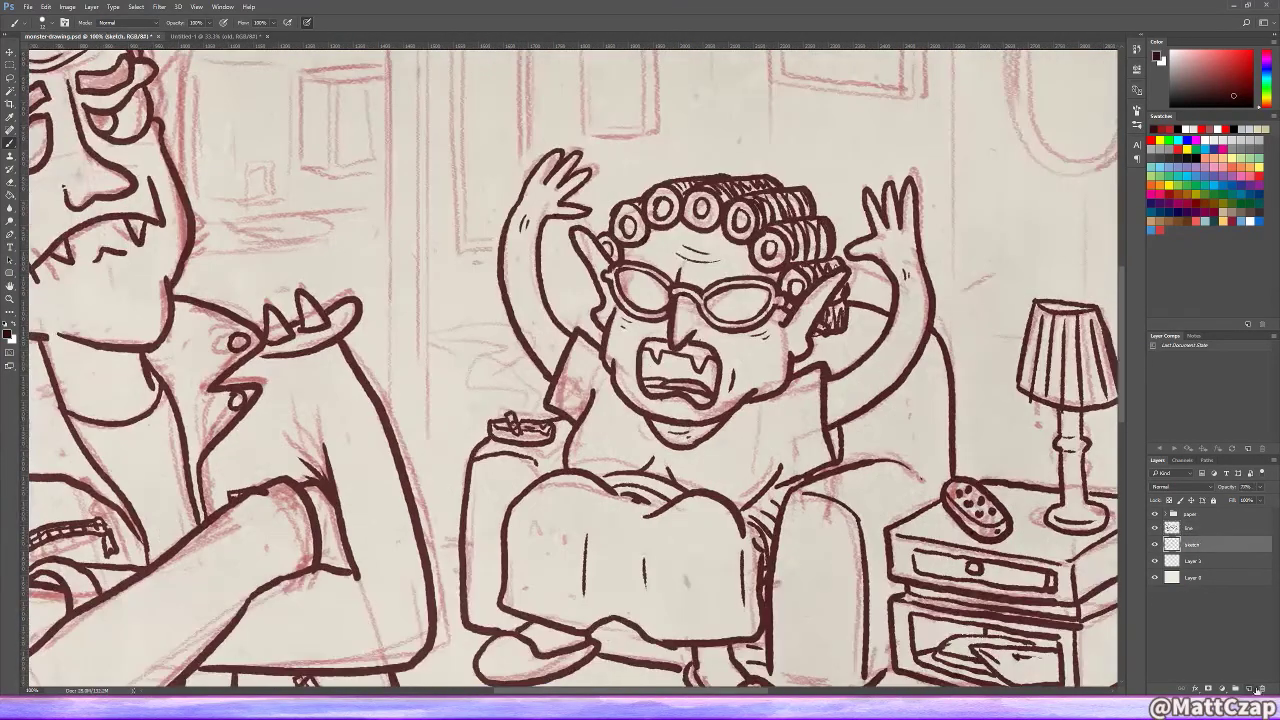
# Step: Add a layer named "bg line" below the line layer and ink the wall outlet, its cord and the baseboard
pyautogui.hotkey('ctrl', 'shift', 'alt', 'n')
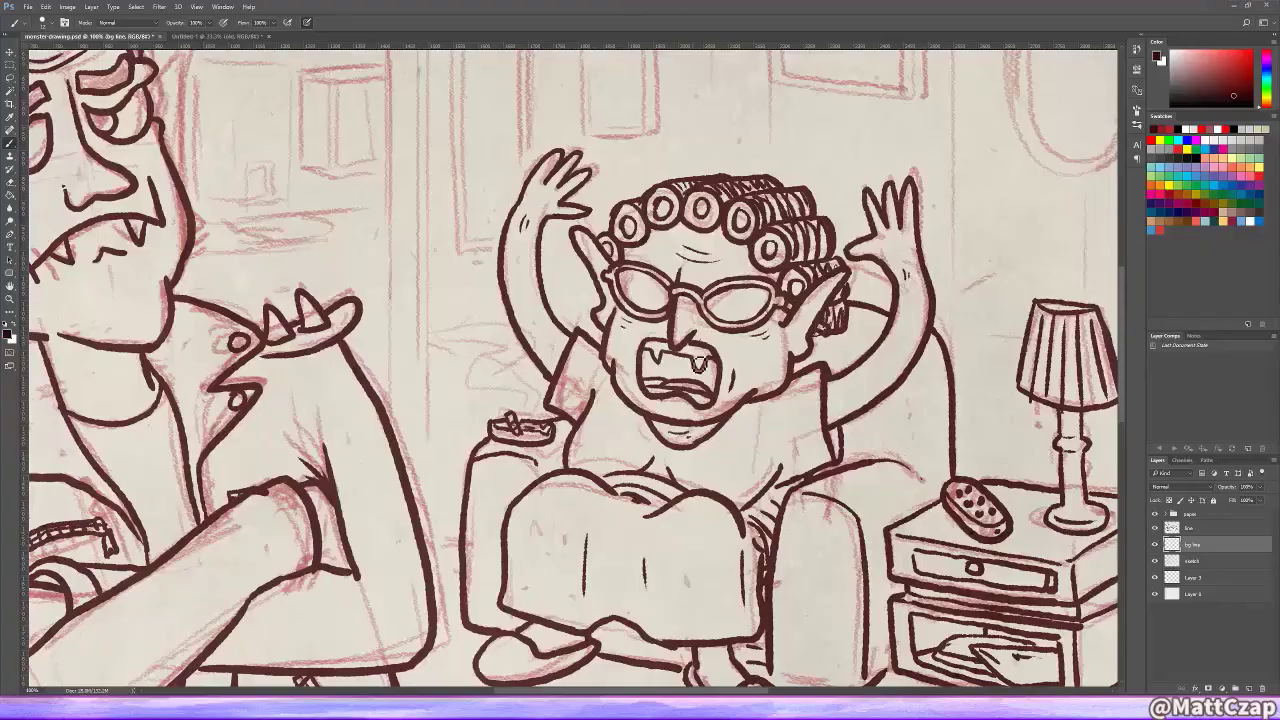
pyautogui.press('h')
pyautogui.moveTo(700, 365); pyautogui.dragTo(657, 401)
pyautogui.moveTo(330, 430); pyautogui.dragTo(324, 360)
pyautogui.moveTo(334, 378)
pyautogui.mouseDown()
pyautogui.moveTo(347, 381)
pyautogui.moveTo(312, 540)
pyautogui.moveTo(424, 520)
pyautogui.mouseUp()
pyautogui.hotkey('ctrl', 'z')
pyautogui.moveTo(400, 520)
pyautogui.mouseDown()
pyautogui.moveTo(378, 600)
pyautogui.moveTo(357, 585)
pyautogui.moveTo(377, 500)
pyautogui.mouseUp()
pyautogui.moveTo(262, 455)
pyautogui.mouseDown()
pyautogui.moveTo(265, 499)
pyautogui.moveTo(145, 649)
pyautogui.mouseUp()
# Step: Ink the kitchen doorway's frame with its mitred corner and straight double vertical edges behind the greaser
pyautogui.moveTo(520, 188)
pyautogui.mouseDown()
pyautogui.moveTo(795, 200)
pyautogui.moveTo(812, 660)
pyautogui.mouseUp()
pyautogui.moveTo(795, 200)
pyautogui.mouseDown()
pyautogui.moveTo(831, 181)
pyautogui.moveTo(826, 345)
pyautogui.mouseUp()
pyautogui.moveTo(912, 300); pyautogui.dragTo(644, 255)
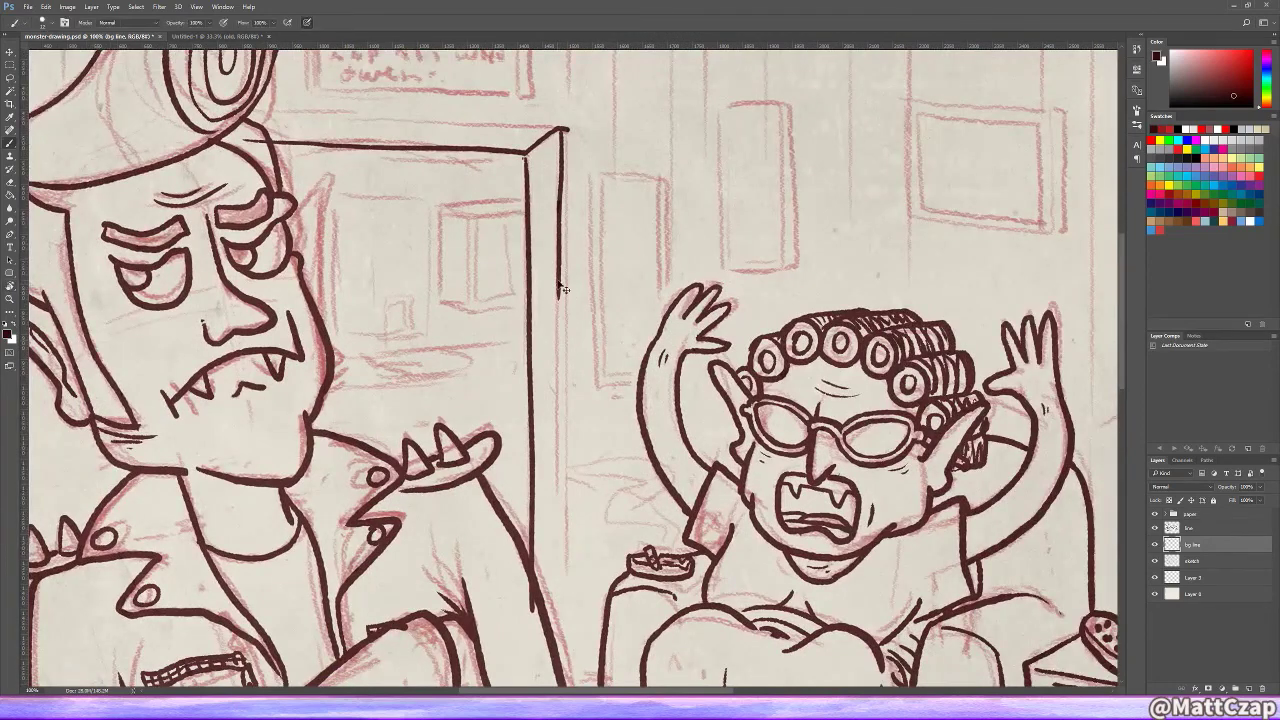
pyautogui.keyDown('shift'); pyautogui.click(557, 592); pyautogui.keyUp('shift')
pyautogui.moveTo(567, 132); pyautogui.dragTo(584, 680)
# Step: Ink the kitchen counter's edge and the sink with its faucet and dishes inside the doorway
pyautogui.scroll(-2, 434, 354)
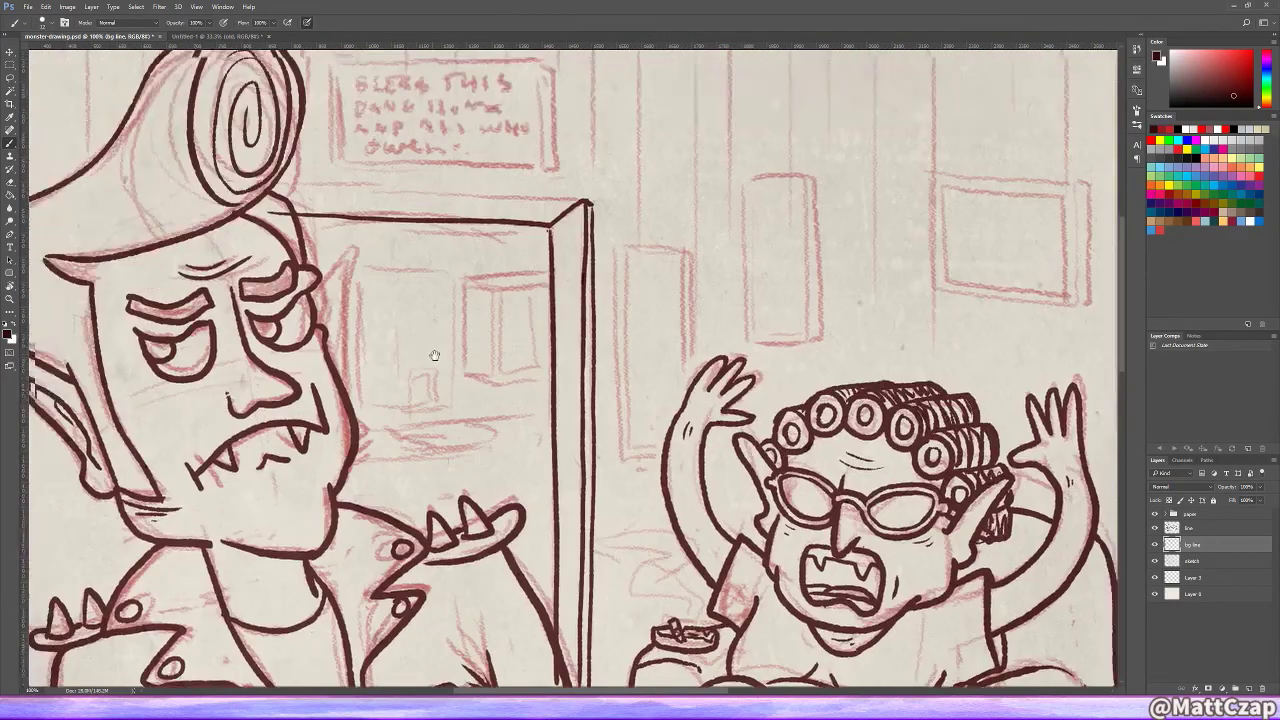
pyautogui.scroll(3, 423, 451)
pyautogui.moveTo(550, 382); pyautogui.dragTo(757, 364)
pyautogui.moveTo(597, 355); pyautogui.dragTo(690, 353)
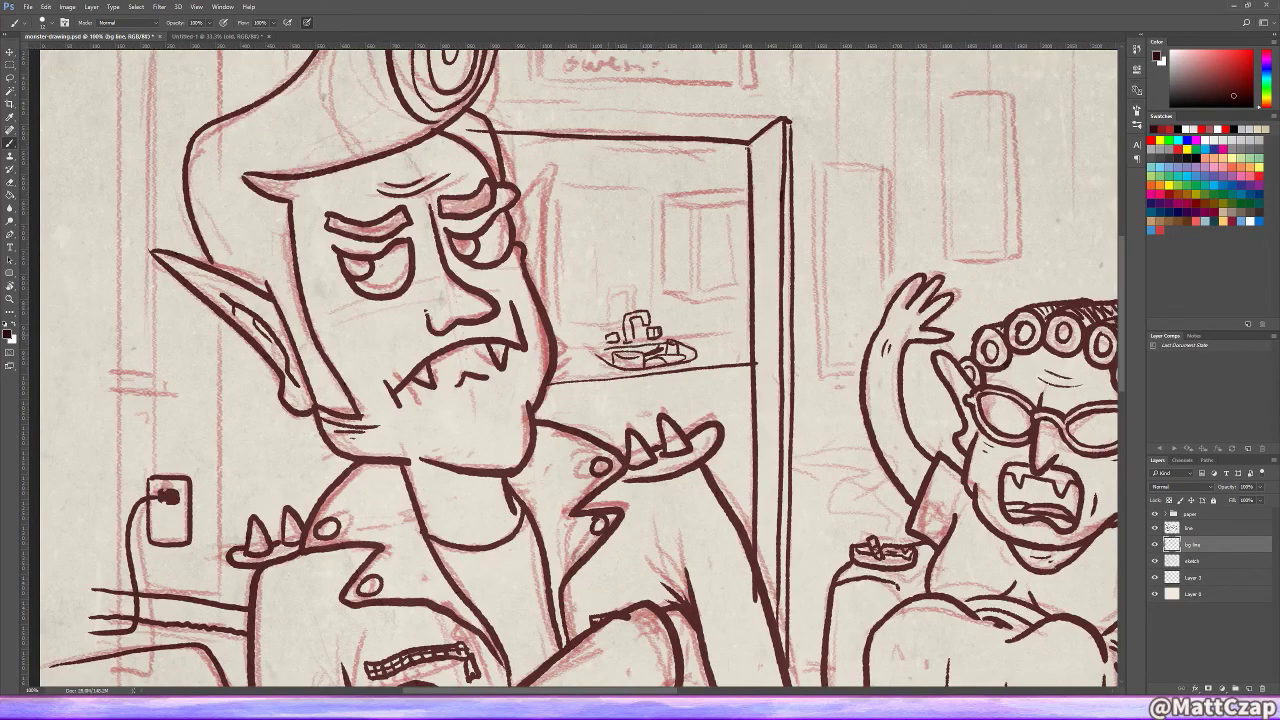
# Step: Ink the curtained kitchen window above the sink and add a second line along the counter's front edge
pyautogui.moveTo(658, 322)
pyautogui.mouseDown()
pyautogui.moveTo(563, 214)
pyautogui.moveTo(559, 330)
pyautogui.mouseUp()
pyautogui.moveTo(597, 212)
pyautogui.mouseDown()
pyautogui.moveTo(597, 330)
pyautogui.moveTo(566, 335)
pyautogui.moveTo(577, 334)
pyautogui.mouseUp()
pyautogui.moveTo(587, 215); pyautogui.dragTo(587, 334)
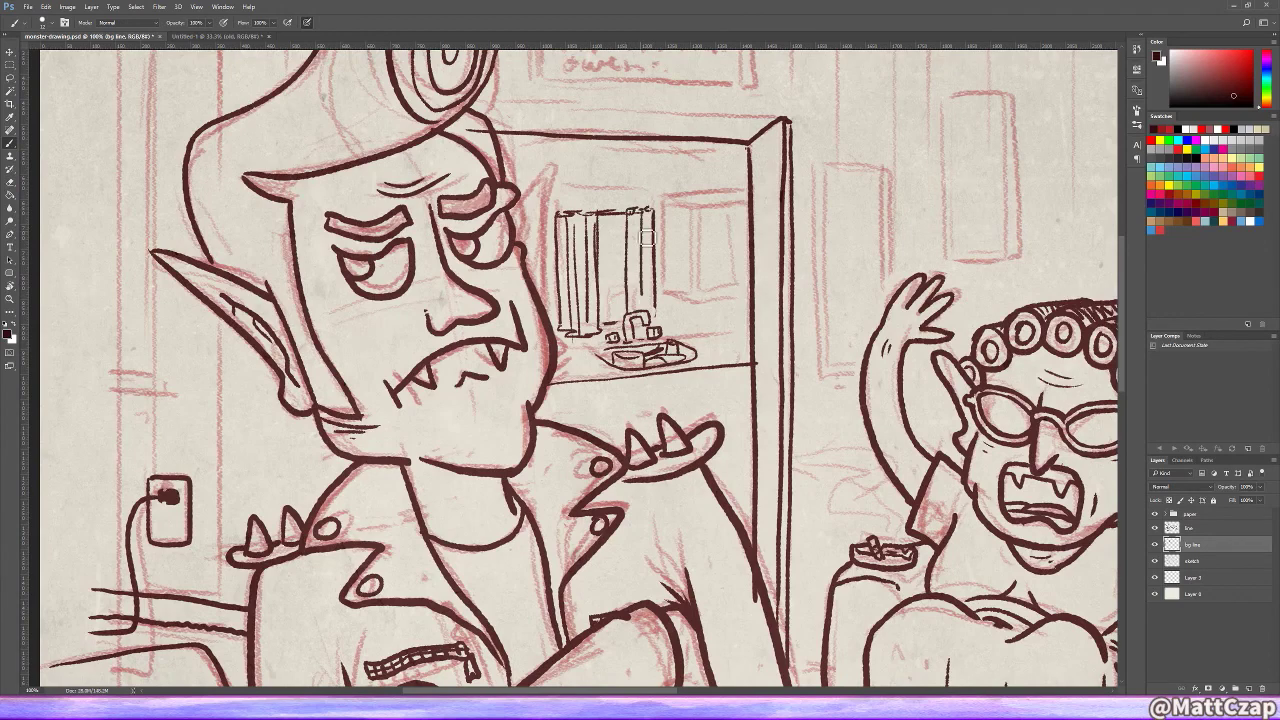
pyautogui.moveTo(648, 213); pyautogui.dragTo(648, 322)
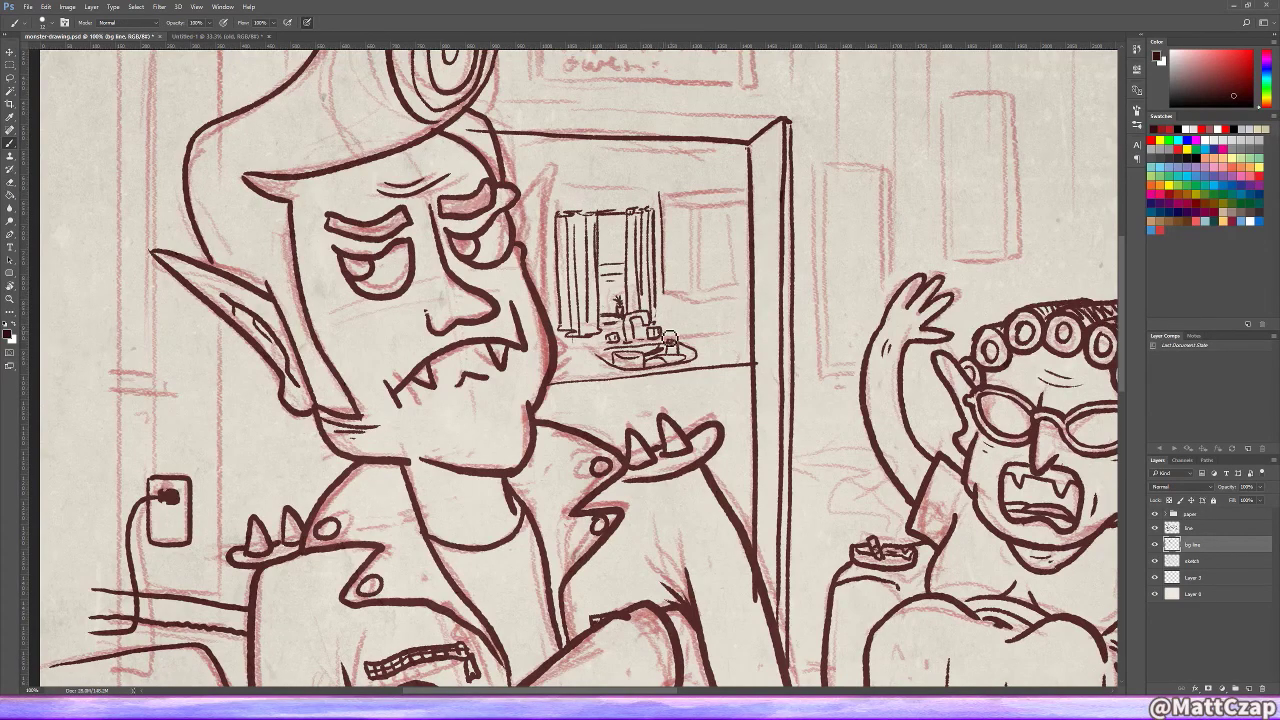
pyautogui.moveTo(548, 390); pyautogui.dragTo(758, 368)
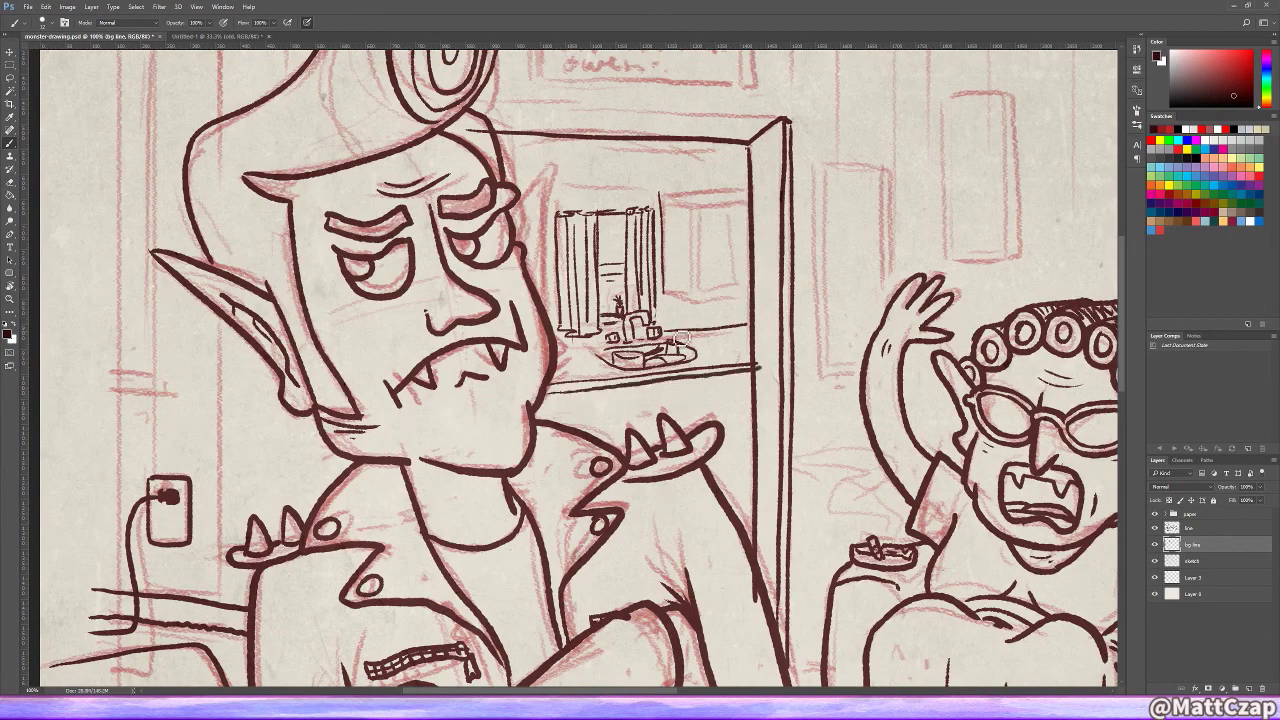
# Step: Ink the kitchen's wall cabinet, countertop items, base cabinets, floor tiles and vertical wall panelling
pyautogui.moveTo(664, 197)
pyautogui.mouseDown()
pyautogui.moveTo(745, 187)
pyautogui.moveTo(700, 298)
pyautogui.mouseUp()
pyautogui.moveTo(740, 210); pyautogui.dragTo(739, 252)
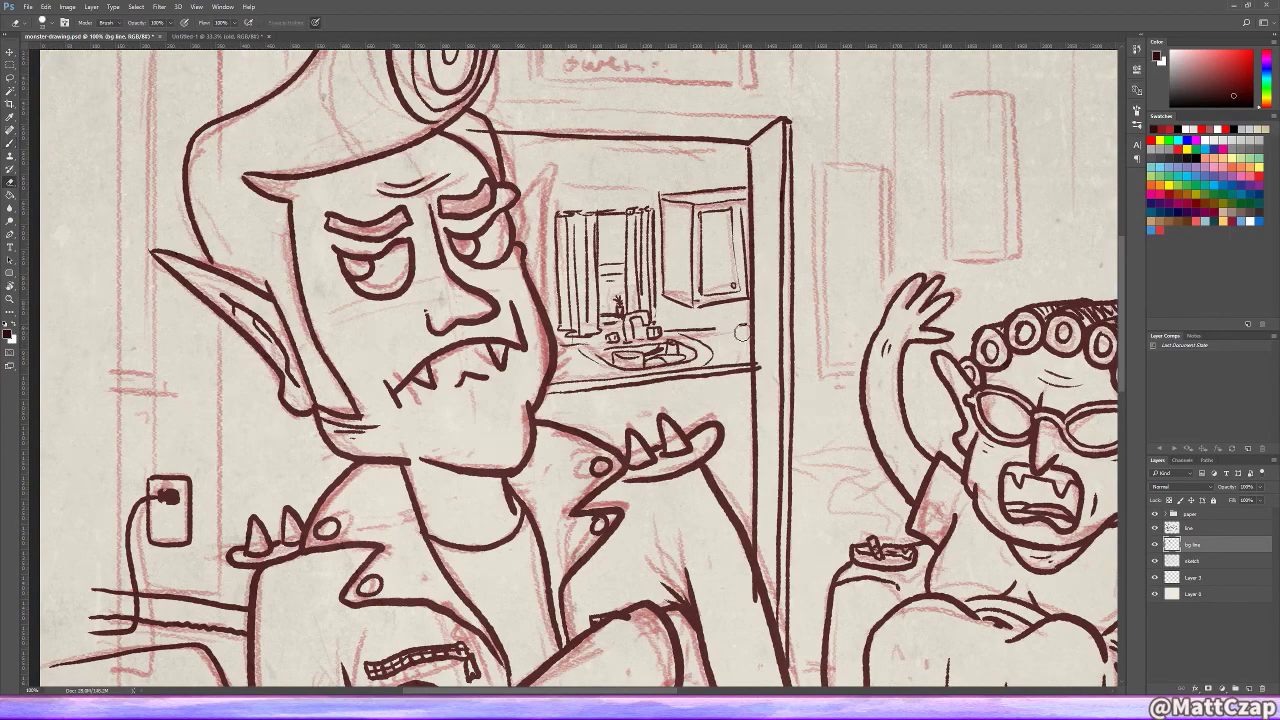
pyautogui.moveTo(724, 326); pyautogui.dragTo(733, 334)
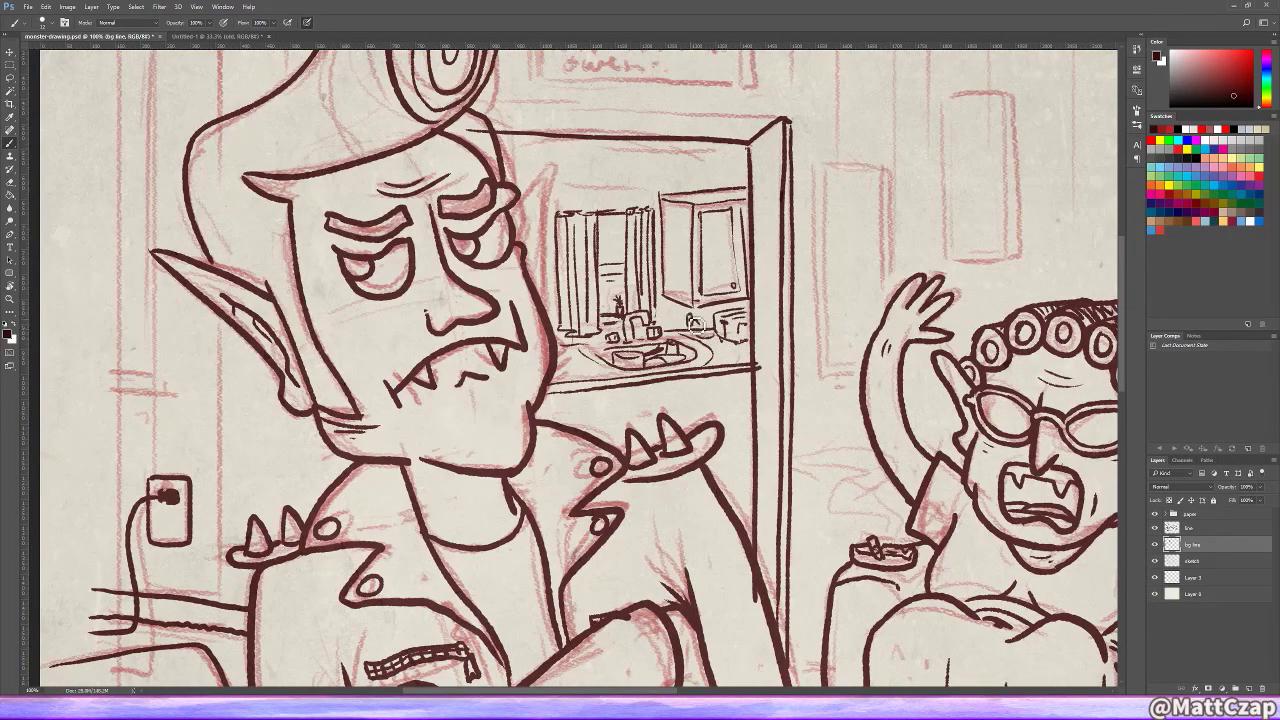
pyautogui.moveTo(651, 440); pyautogui.dragTo(708, 387)
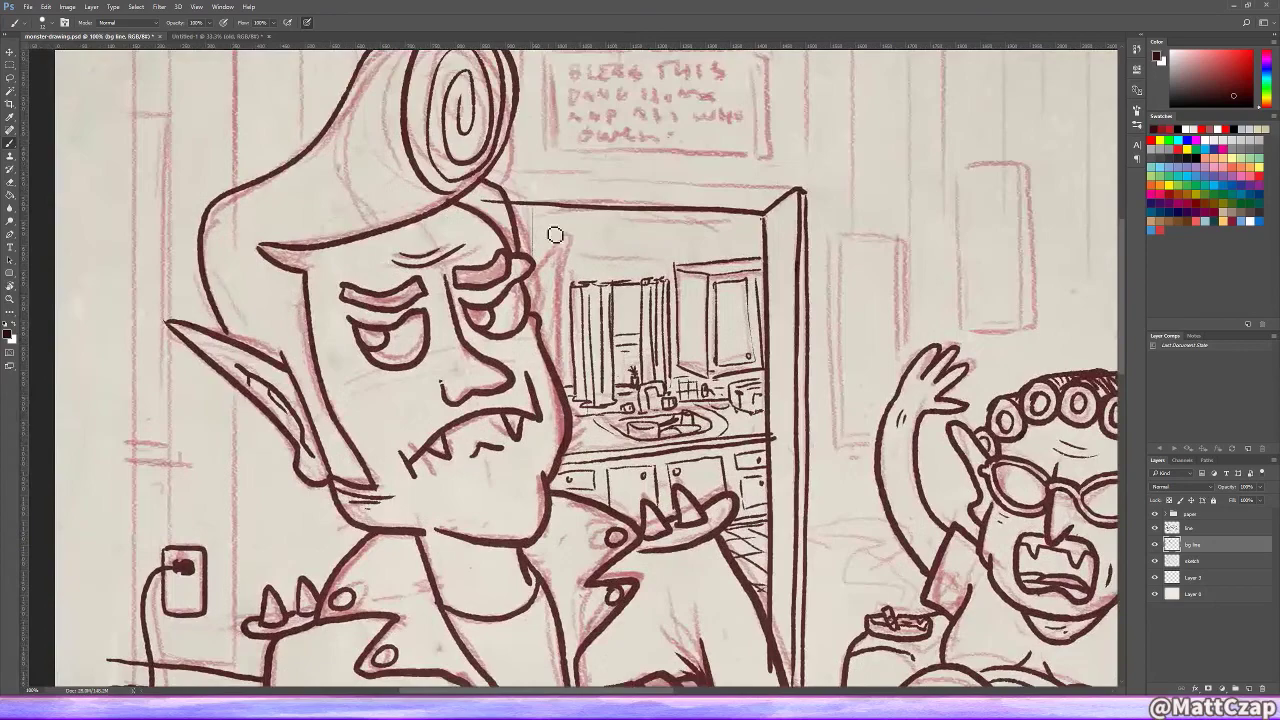
pyautogui.moveTo(577, 216); pyautogui.dragTo(577, 282)
pyautogui.moveTo(659, 214); pyautogui.dragTo(659, 278)
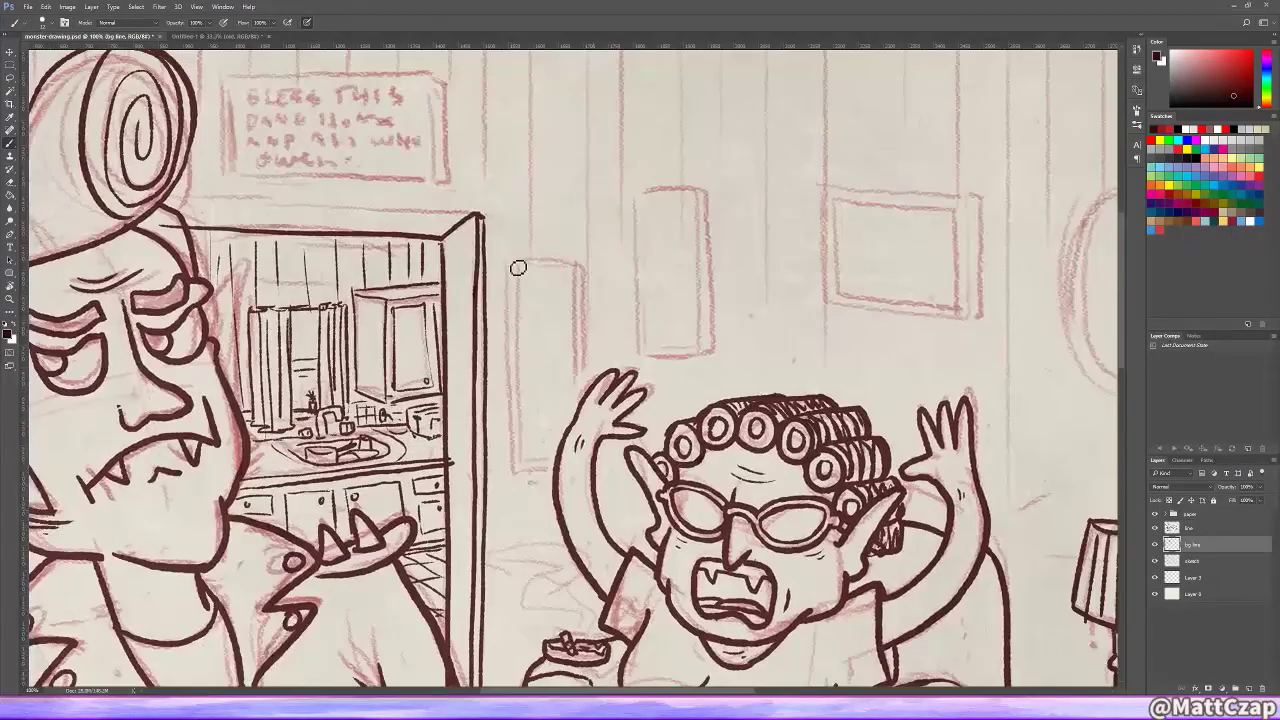
# Step: Ink the tall narrow picture frame beside the doorway with its inner border and side thickness
pyautogui.moveTo(511, 262); pyautogui.dragTo(575, 467)
pyautogui.moveTo(511, 262)
pyautogui.mouseDown()
pyautogui.moveTo(586, 268)
pyautogui.moveTo(594, 468)
pyautogui.mouseUp()
pyautogui.moveTo(577, 272); pyautogui.dragTo(577, 414)
pyautogui.moveTo(521, 272); pyautogui.dragTo(521, 468)
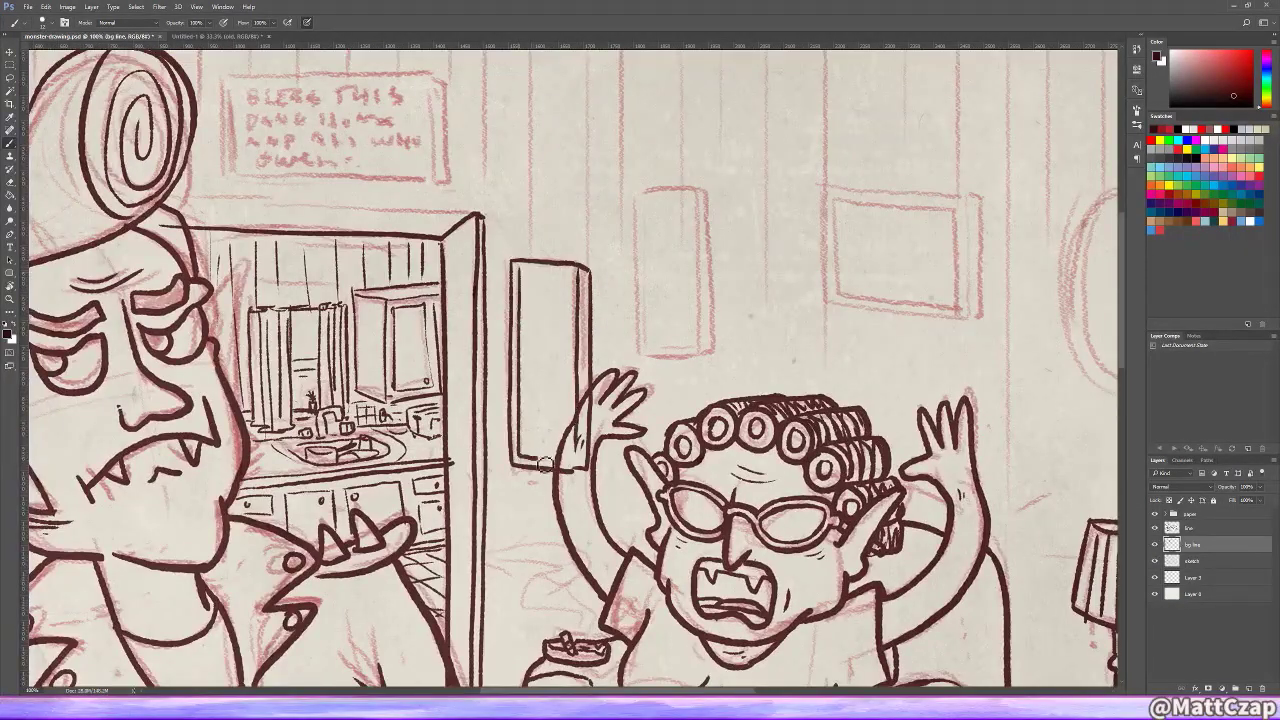
pyautogui.moveTo(576, 350); pyautogui.dragTo(568, 466)
pyautogui.moveTo(521, 273); pyautogui.dragTo(576, 273)
# Step: Ink the oval wall frame above the lamp with an inner oval and a thick side edge
pyautogui.moveTo(682, 229); pyautogui.dragTo(479, 270)
pyautogui.moveTo(905, 231)
pyautogui.mouseDown()
pyautogui.moveTo(897, 423)
pyautogui.moveTo(1000, 332)
pyautogui.moveTo(866, 354)
pyautogui.moveTo(967, 249)
pyautogui.moveTo(905, 232)
pyautogui.mouseUp()
pyautogui.hotkey('ctrl', 'z')
pyautogui.moveTo(925, 228)
pyautogui.mouseDown()
pyautogui.moveTo(978, 250)
pyautogui.moveTo(923, 446)
pyautogui.moveTo(905, 432)
pyautogui.moveTo(951, 254)
pyautogui.mouseUp()
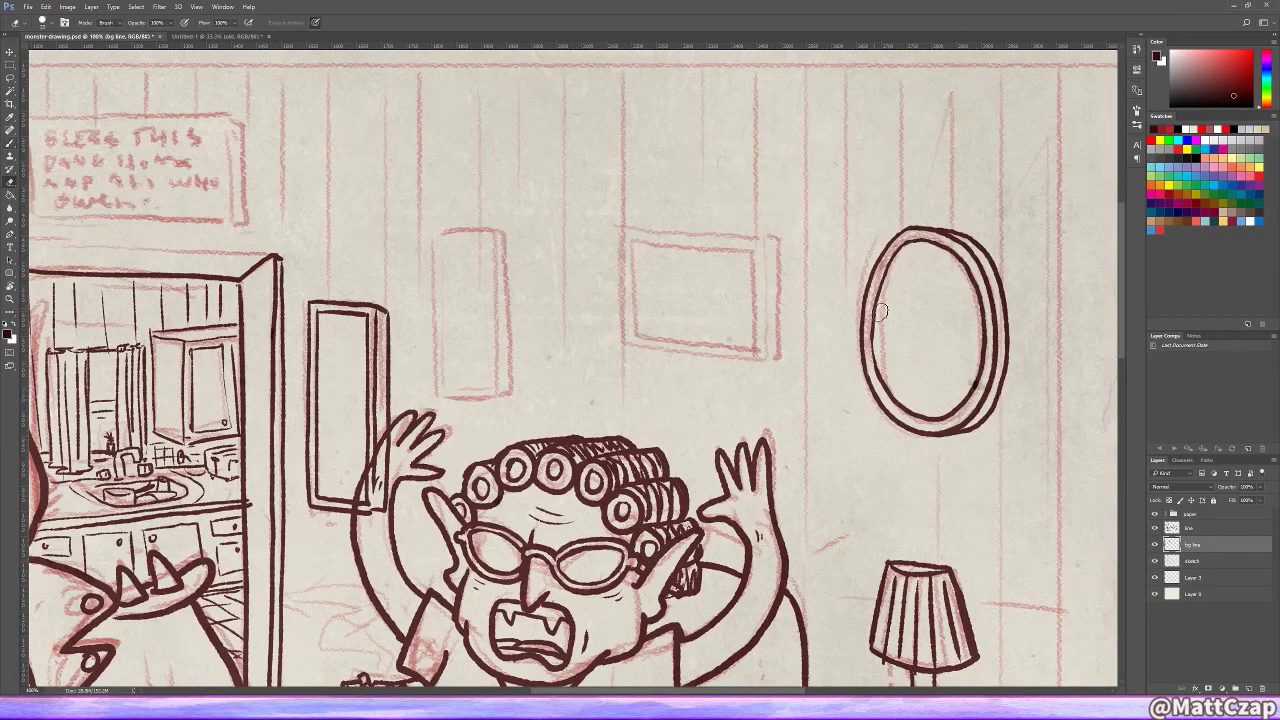
pyautogui.hotkey('ctrl', 'z')
# Step: Ink the rectangular picture frame and the narrow wall frame holding three stacked ovals above the old woman
pyautogui.moveTo(620, 231)
pyautogui.mouseDown()
pyautogui.moveTo(622, 342)
pyautogui.moveTo(775, 354)
pyautogui.mouseUp()
pyautogui.moveTo(620, 230)
pyautogui.mouseDown()
pyautogui.moveTo(760, 240)
pyautogui.moveTo(776, 354)
pyautogui.moveTo(636, 338)
pyautogui.moveTo(758, 244)
pyautogui.mouseUp()
pyautogui.moveTo(450, 300); pyautogui.dragTo(595, 280)
pyautogui.moveTo(590, 206)
pyautogui.mouseDown()
pyautogui.moveTo(592, 378)
pyautogui.moveTo(648, 205)
pyautogui.mouseUp()
pyautogui.moveTo(648, 205); pyautogui.dragTo(654, 378)
pyautogui.moveTo(654, 378); pyautogui.dragTo(592, 378)
pyautogui.moveTo(614, 224); pyautogui.dragTo(612, 226)
pyautogui.moveTo(614, 274); pyautogui.dragTo(612, 276)
pyautogui.moveTo(600, 212)
pyautogui.mouseDown()
pyautogui.moveTo(600, 368)
pyautogui.moveTo(646, 374)
pyautogui.mouseUp()
pyautogui.moveTo(648, 372)
pyautogui.mouseDown()
pyautogui.moveTo(649, 286)
pyautogui.moveTo(598, 210)
pyautogui.mouseUp()
# Step: Ink the border and side thickness of the sign above the doorway, along with the door frame's upper trim
pyautogui.moveTo(740, 380); pyautogui.dragTo(580, 209)
pyautogui.moveTo(350, 690)
pyautogui.mouseDown()
pyautogui.moveTo(688, 474)
pyautogui.moveTo(778, 577)
pyautogui.moveTo(600, 360)
pyautogui.moveTo(575, 350)
pyautogui.mouseUp()
pyautogui.moveTo(490, 186)
pyautogui.mouseDown()
pyautogui.moveTo(738, 222)
pyautogui.moveTo(734, 292)
pyautogui.mouseUp()
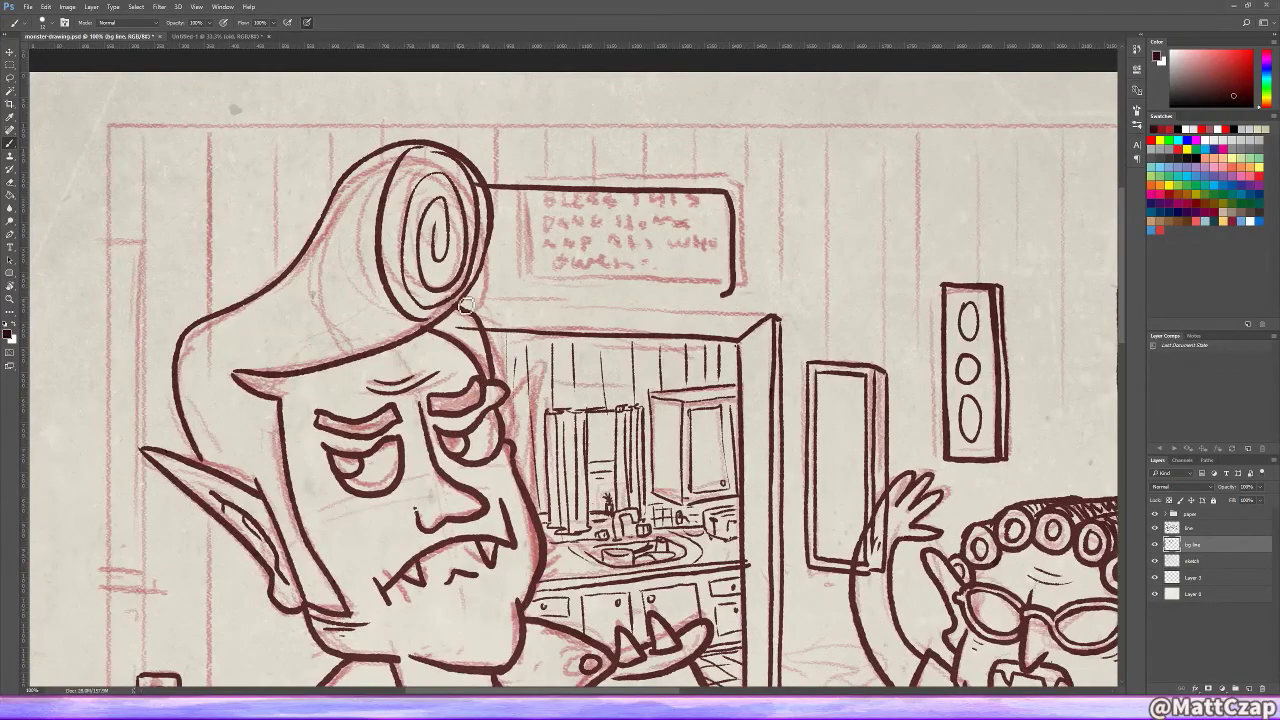
pyautogui.moveTo(462, 312)
pyautogui.mouseDown()
pyautogui.moveTo(780, 316)
pyautogui.moveTo(472, 286)
pyautogui.mouseUp()
pyautogui.hotkey('ctrl', 'z')
pyautogui.hotkey('ctrl', '-')
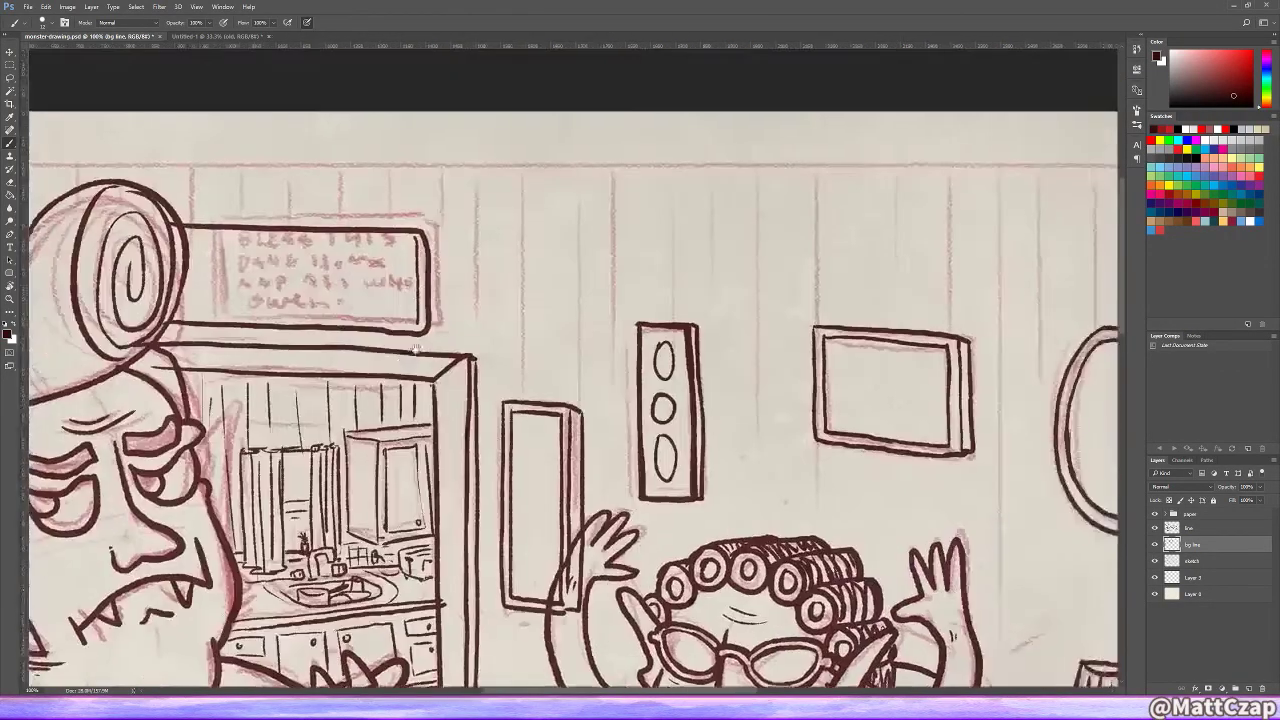
pyautogui.moveTo(725, 224); pyautogui.dragTo(553, 317)
# Step: Add a layer below the sketch, load the panel rectangle from Layer 3 as a selection and fill it with brown
pyautogui.hotkey('alt', ']')
pyautogui.hotkey('ctrl', '-')
pyautogui.click(1193, 594)
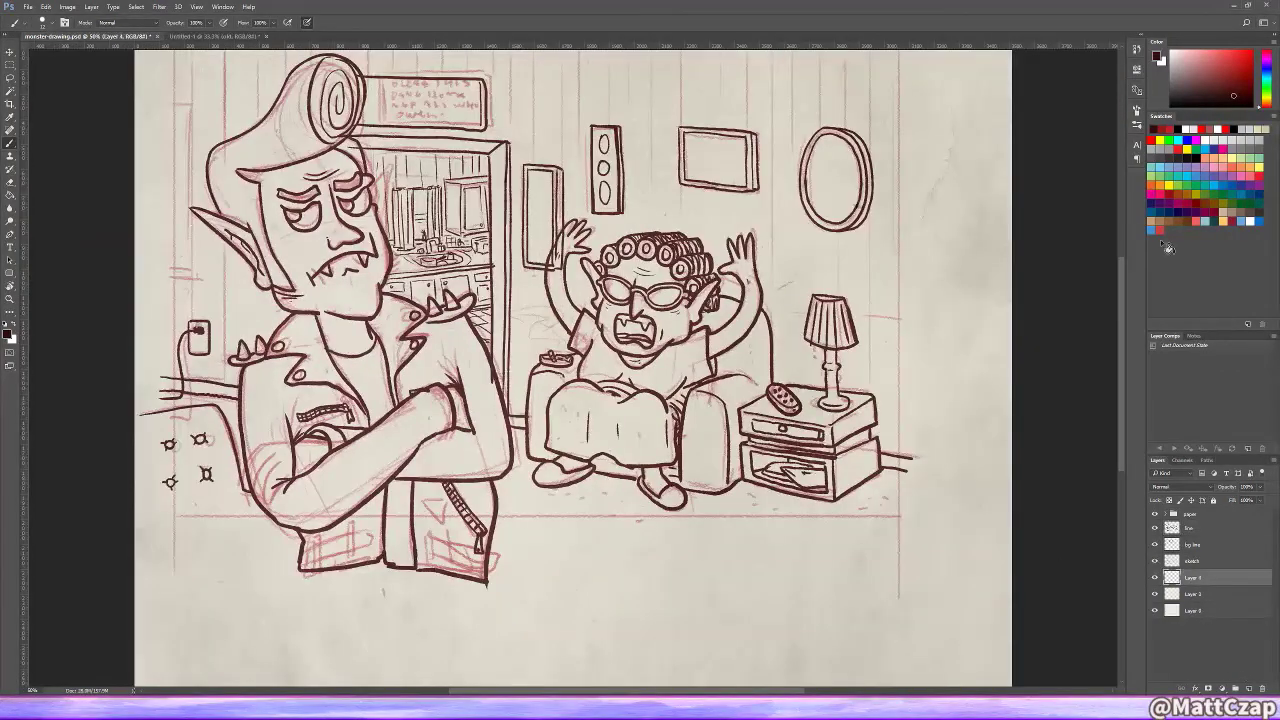
pyautogui.keyDown('ctrl'); pyautogui.click(1172, 594); pyautogui.keyUp('ctrl')
pyautogui.press('i')
pyautogui.hotkey('alt', 'BackSpace')
pyautogui.hotkey('ctrl', 'd')
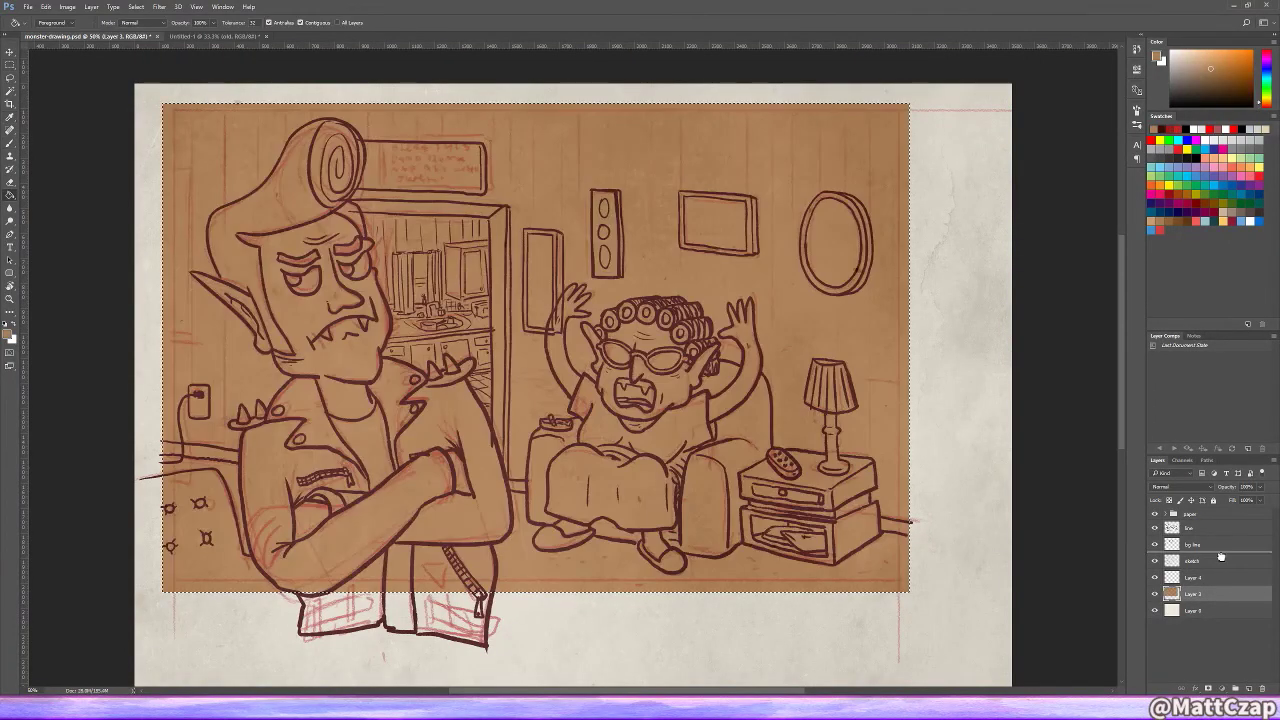
# Step: Clear the selection and move the brown-filled Layer 3 above the sketch, directly beneath the bg line layer
pyautogui.press('m')
pyautogui.moveTo(1193, 594); pyautogui.dragTo(1208, 568)
pyautogui.hotkey('ctrl', '+')
pyautogui.hotkey('alt', ']')
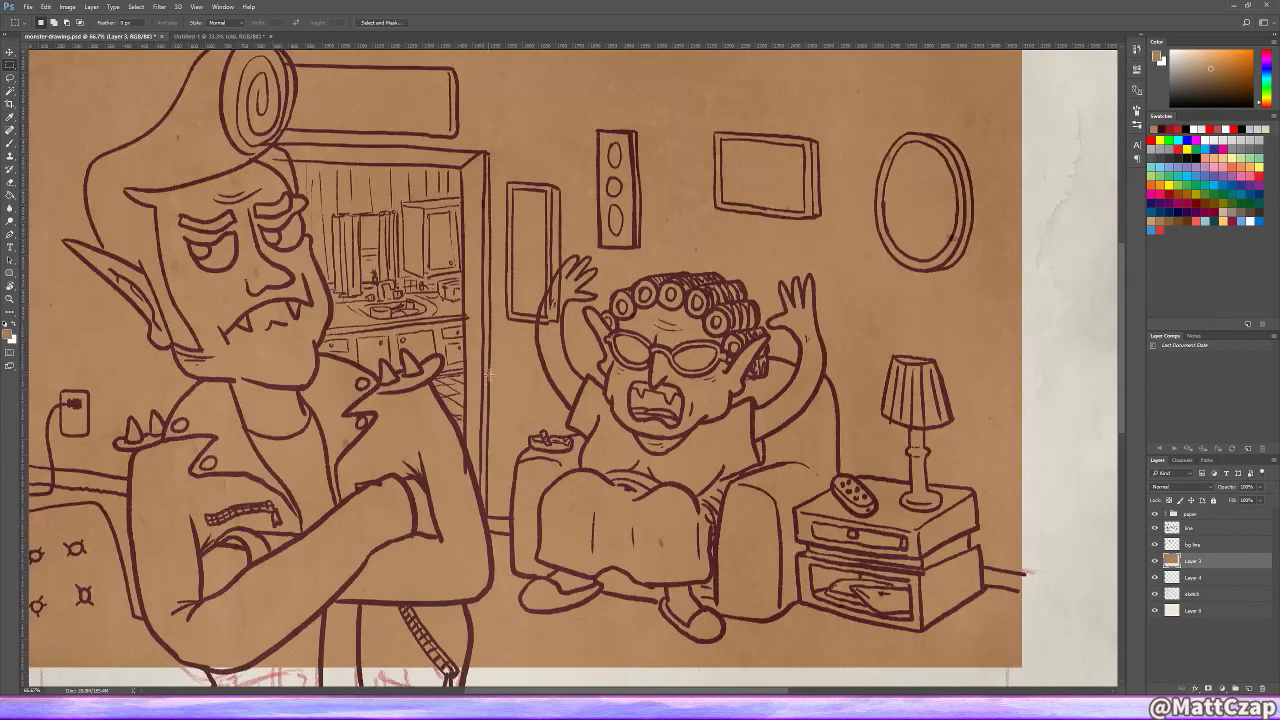
# Step: Add a new layer between the bg line and line layers and choose a light blue painting colour
pyautogui.hotkey('alt', ']')
pyautogui.hotkey('ctrl', 'shift', 'alt', 'n')
pyautogui.press('i')
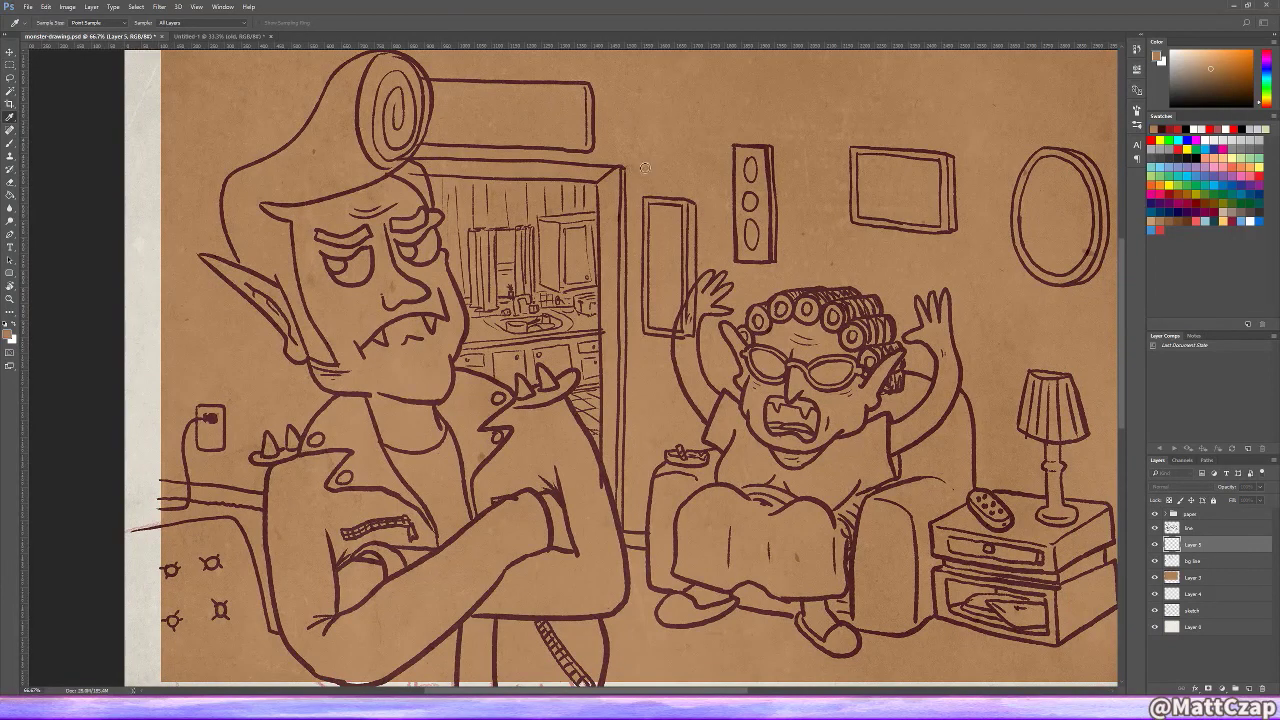
pyautogui.press('b')
pyautogui.press('x')
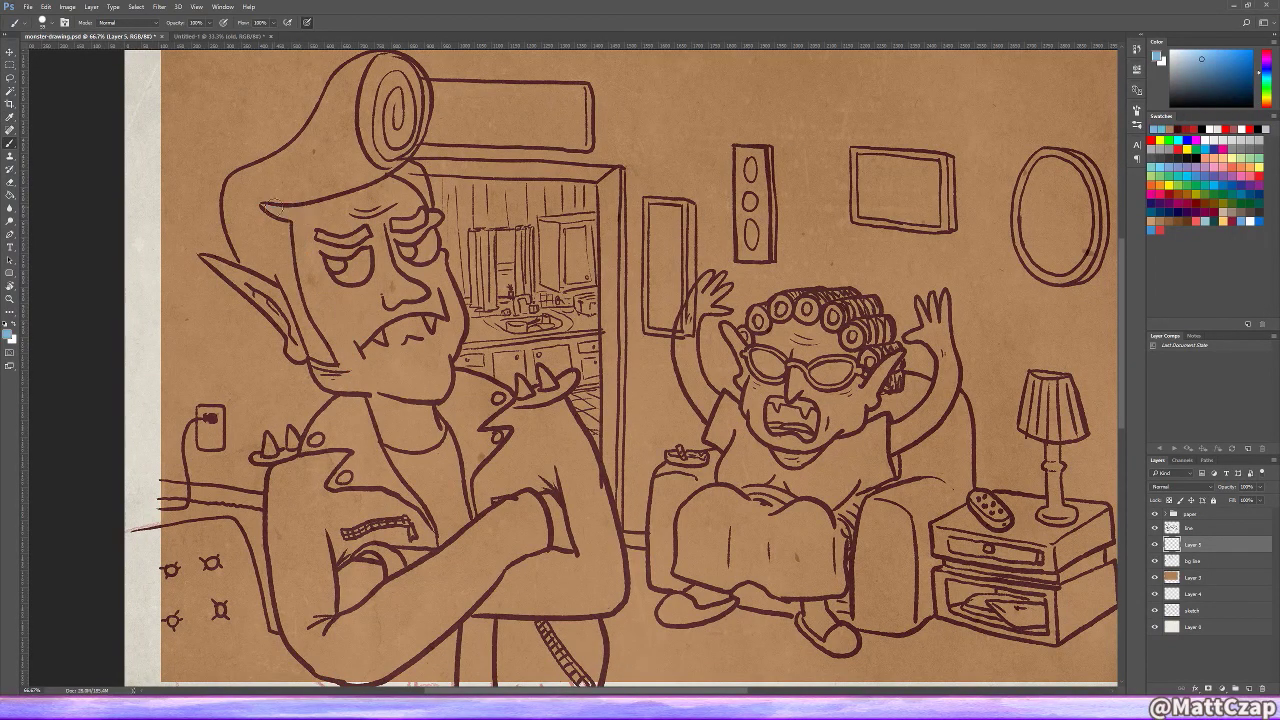
# Step: Paint the greaser's face, neck and the skin exposed at his crossed arms blue
pyautogui.moveTo(345, 244); pyautogui.dragTo(302, 366)
pyautogui.hotkey('ctrl', 'z')
pyautogui.moveTo(318, 210)
pyautogui.mouseDown()
pyautogui.moveTo(290, 245)
pyautogui.moveTo(345, 368)
pyautogui.moveTo(425, 430)
pyautogui.moveTo(335, 372)
pyautogui.moveTo(330, 250)
pyautogui.moveTo(424, 244)
pyautogui.moveTo(445, 392)
pyautogui.moveTo(436, 362)
pyautogui.mouseUp()
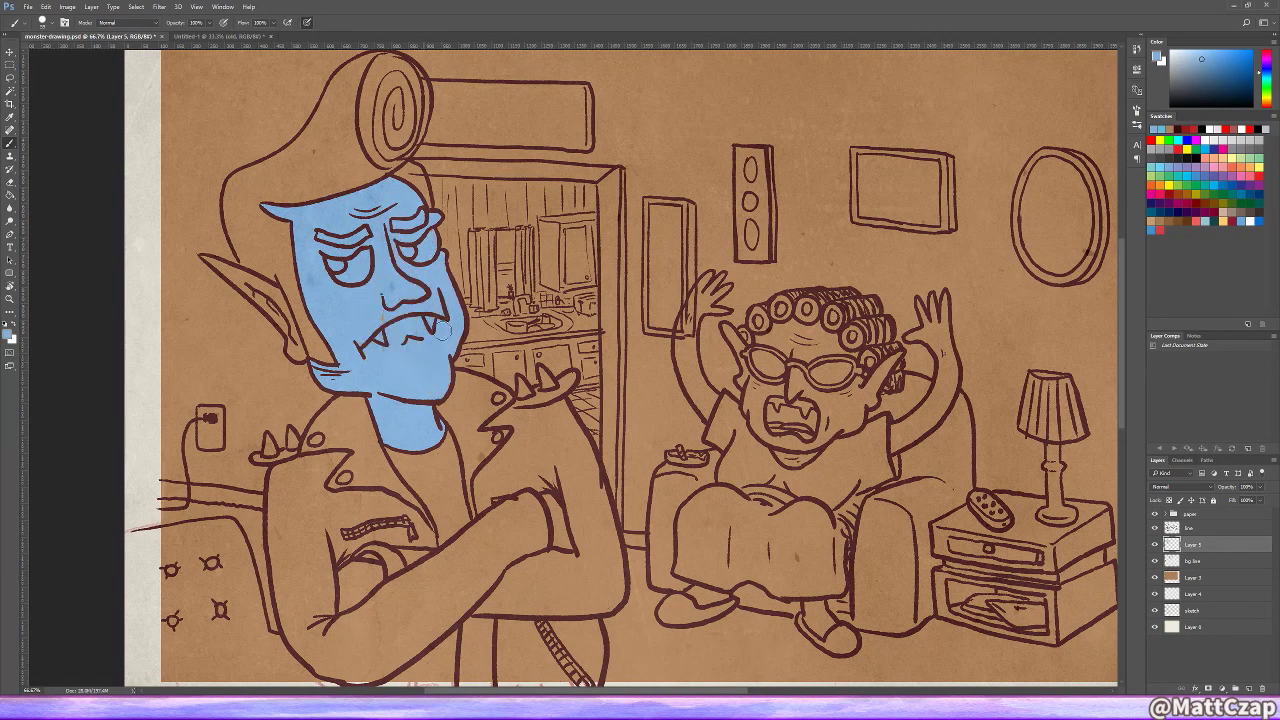
pyautogui.press('i')
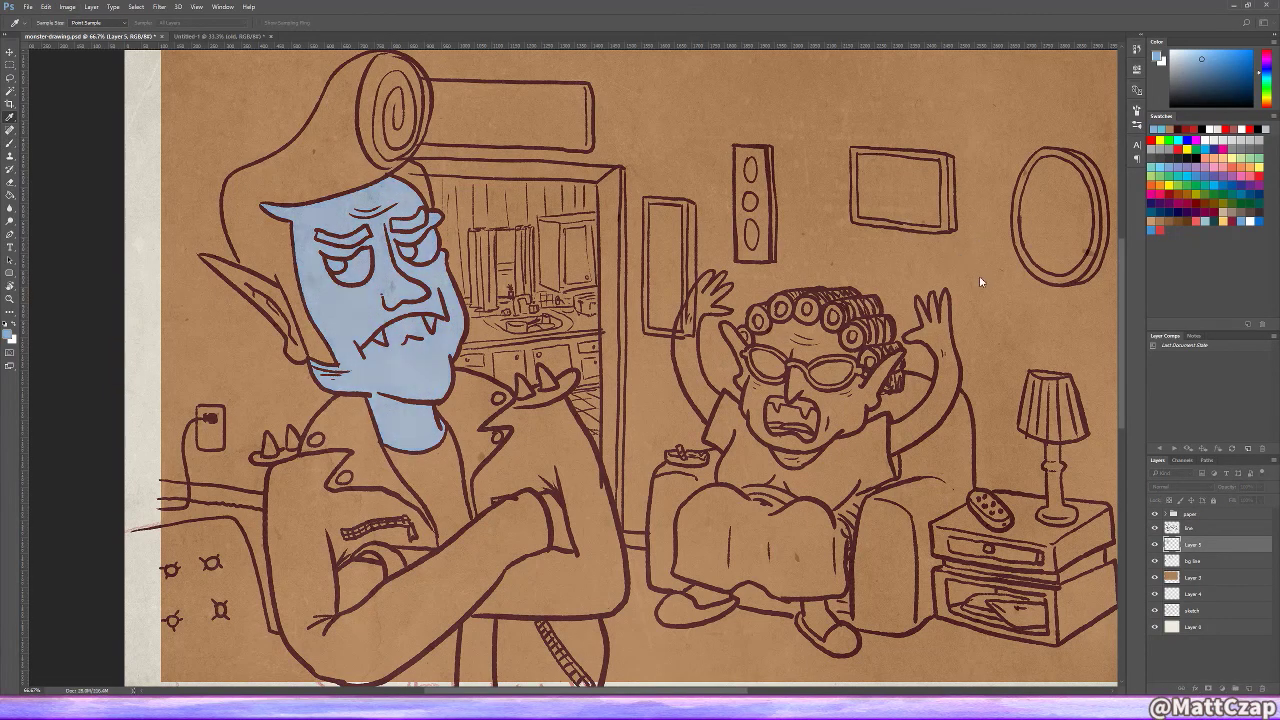
pyautogui.press('b')
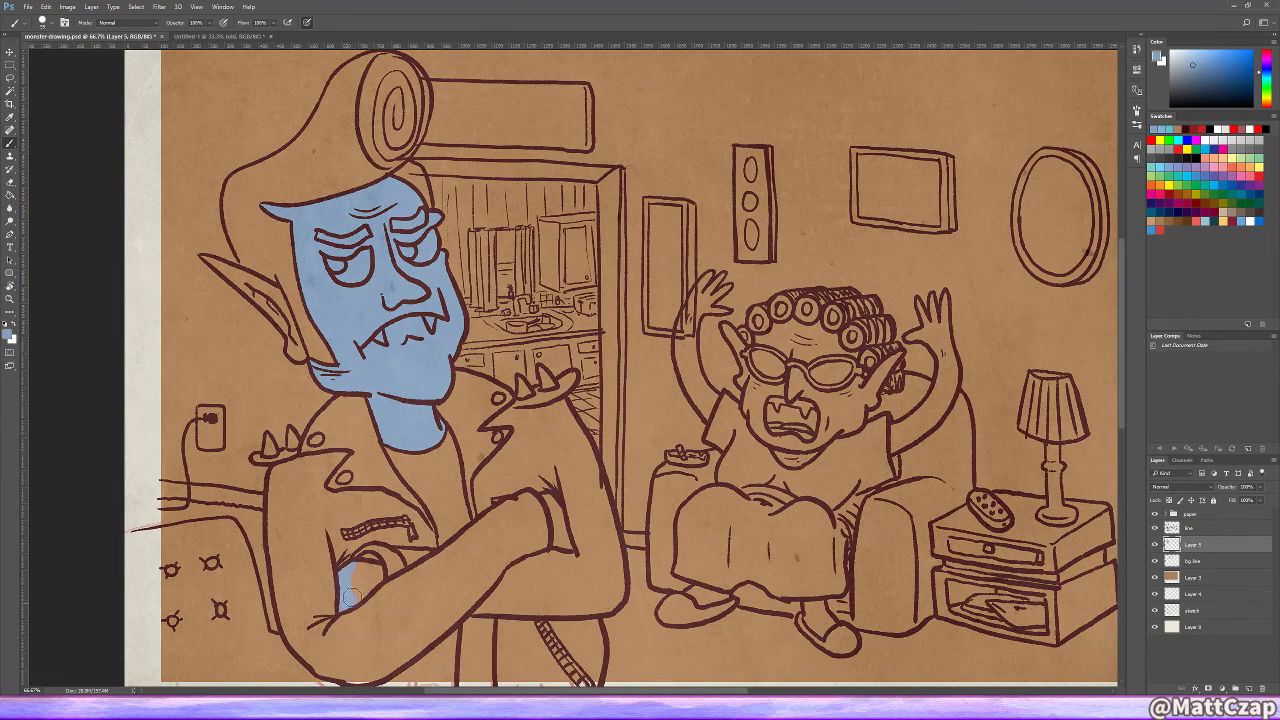
pyautogui.moveTo(351, 597); pyautogui.dragTo(372, 585)
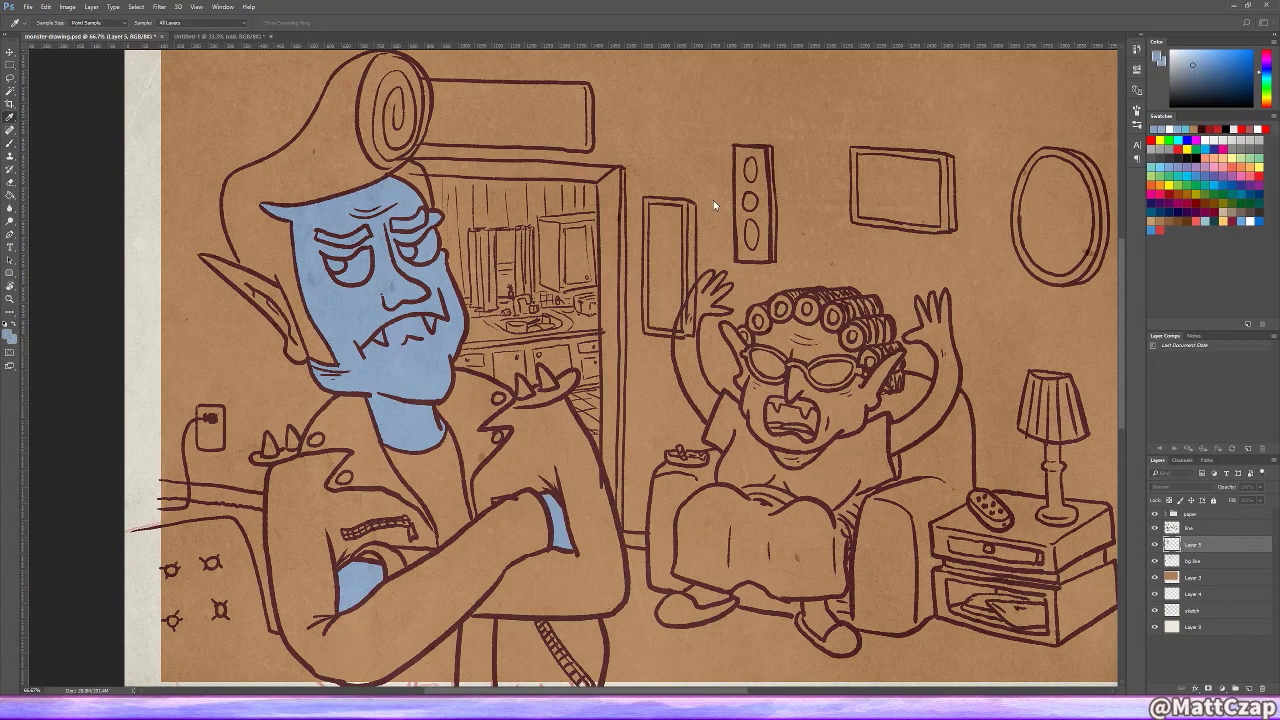
# Step: Paint the old woman's arms, face and ankles a lighter blue and her dress orange
pyautogui.moveTo(705, 300)
pyautogui.mouseDown()
pyautogui.moveTo(700, 405)
pyautogui.moveTo(730, 308)
pyautogui.mouseUp()
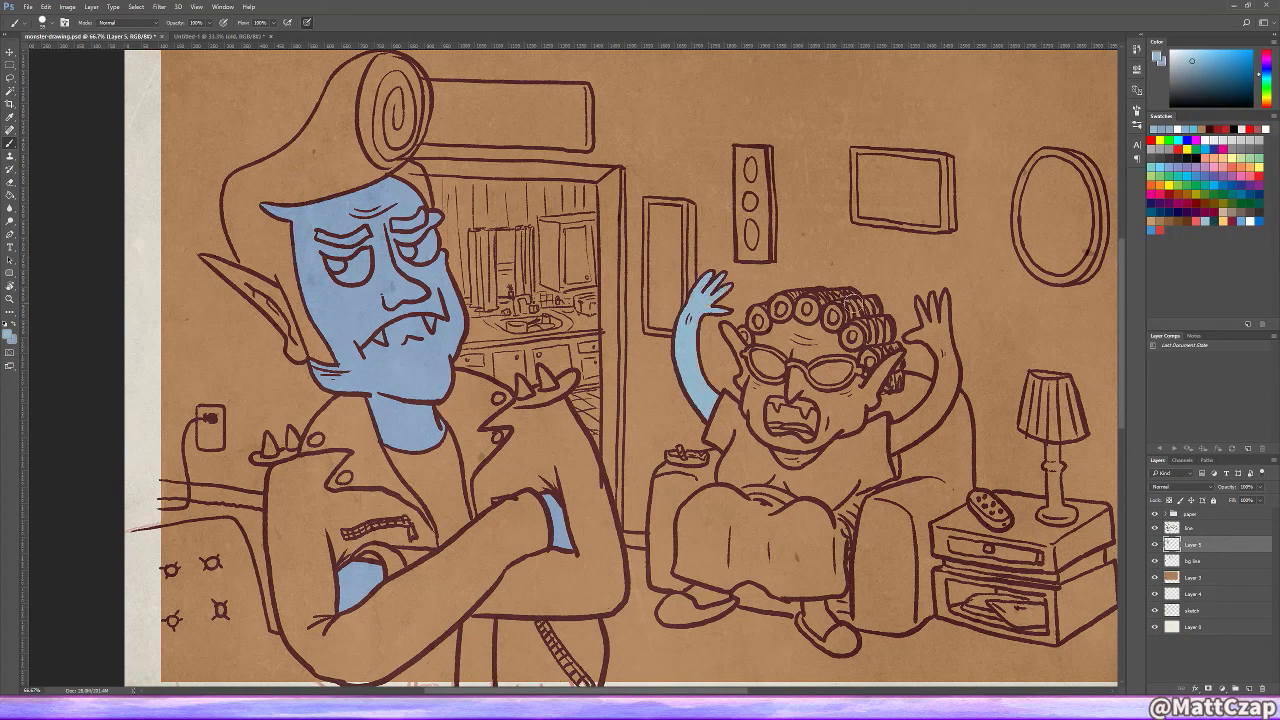
pyautogui.moveTo(760, 380)
pyautogui.mouseDown()
pyautogui.moveTo(820, 450)
pyautogui.moveTo(935, 310)
pyautogui.mouseUp()
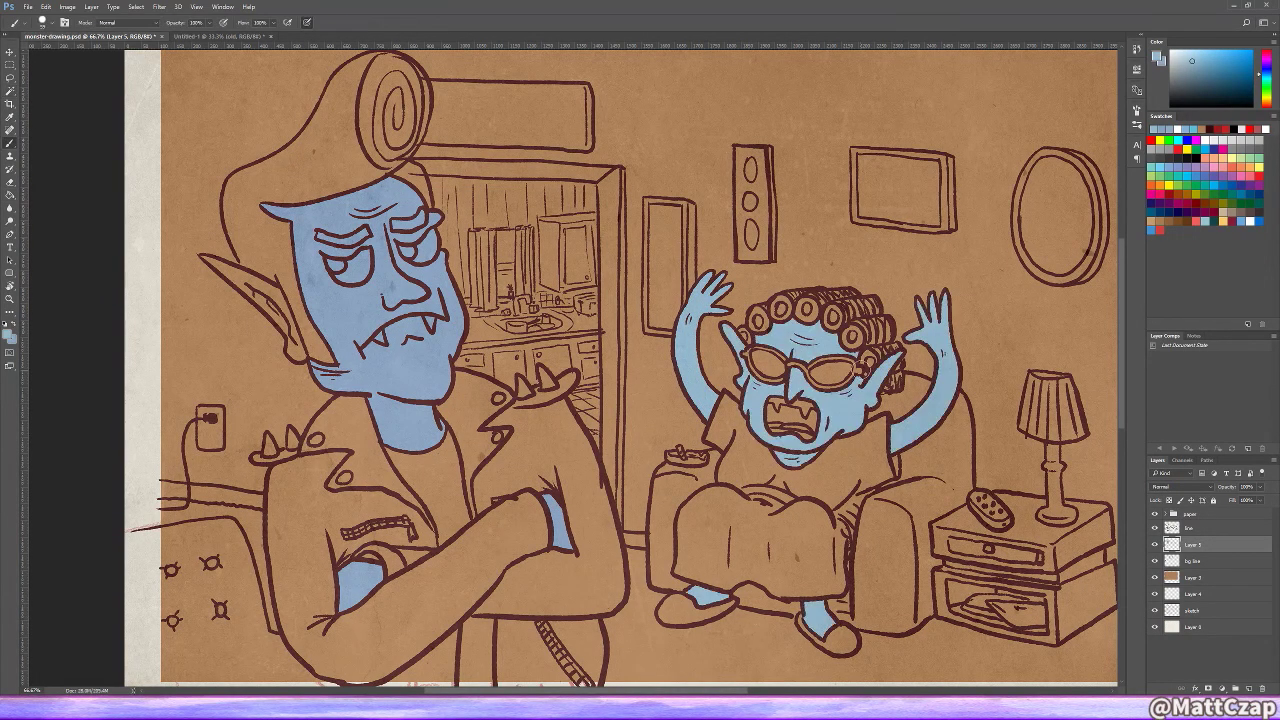
pyautogui.hotkey('alt', 'BackSpace')
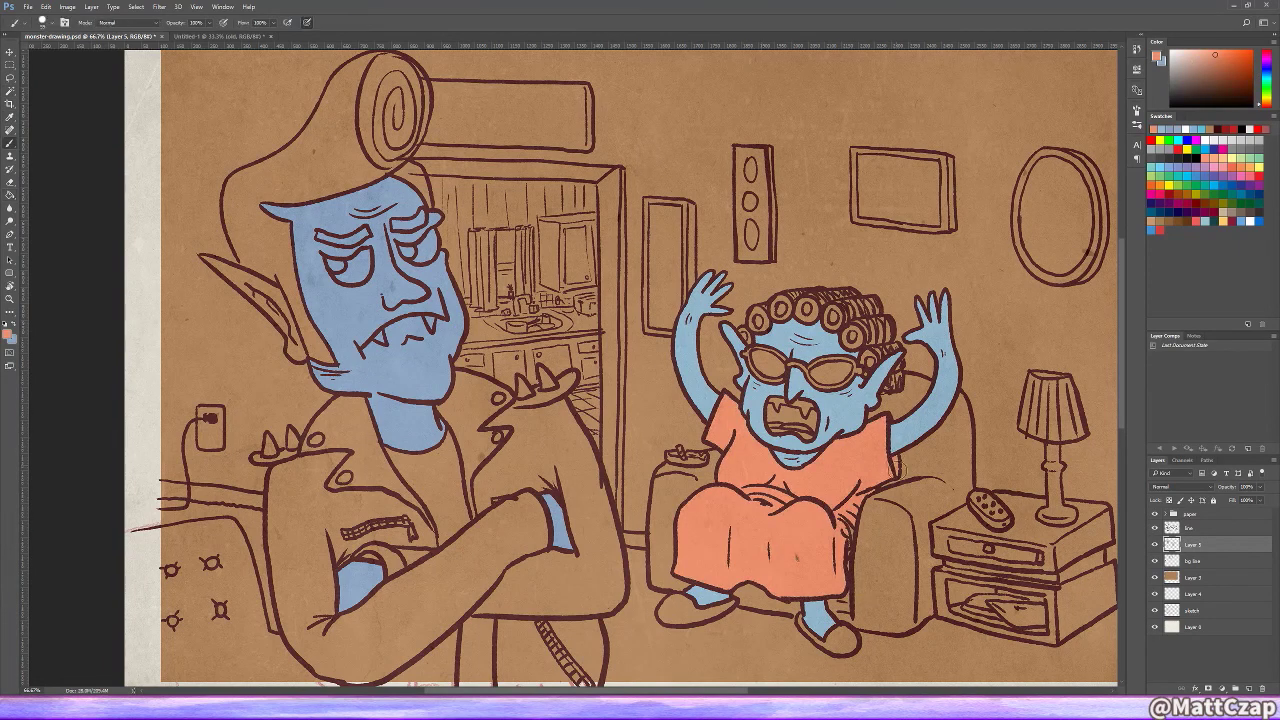
# Step: Paint both of the old woman's slippers a muted dark red
pyautogui.press('i')
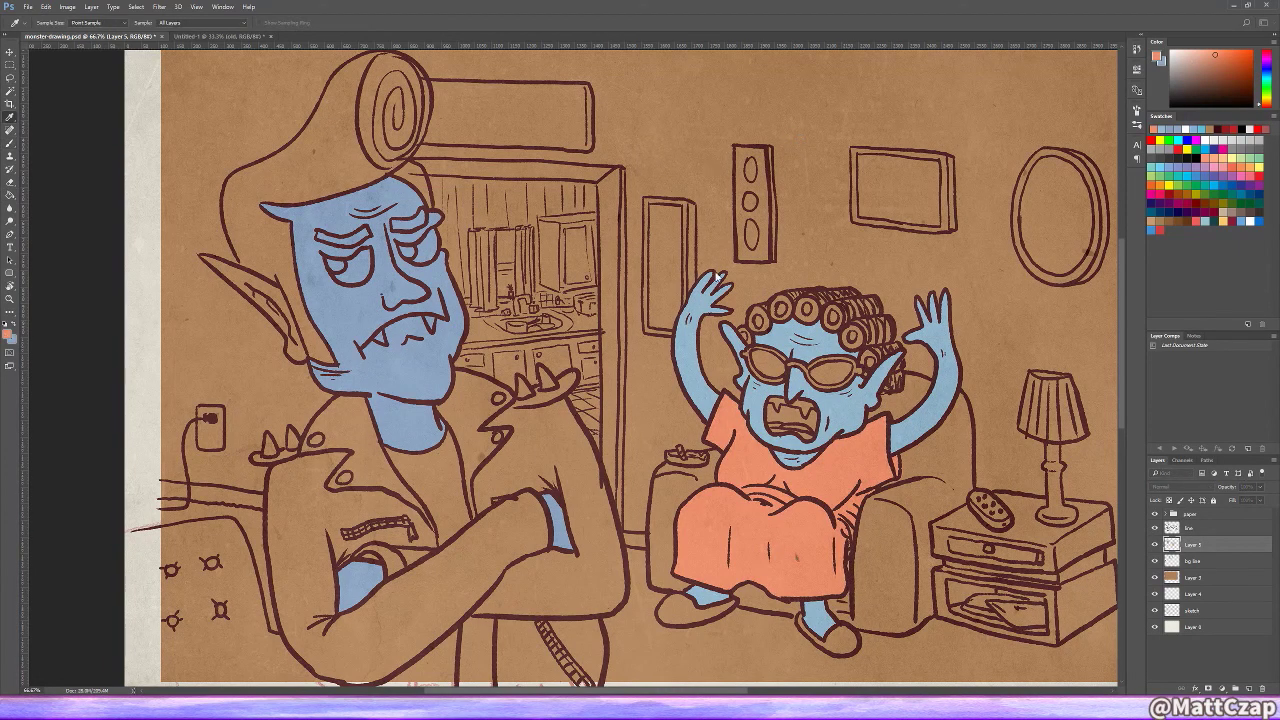
pyautogui.click(715, 281)
pyautogui.press('b')
pyautogui.moveTo(822, 645); pyautogui.dragTo(830, 627)
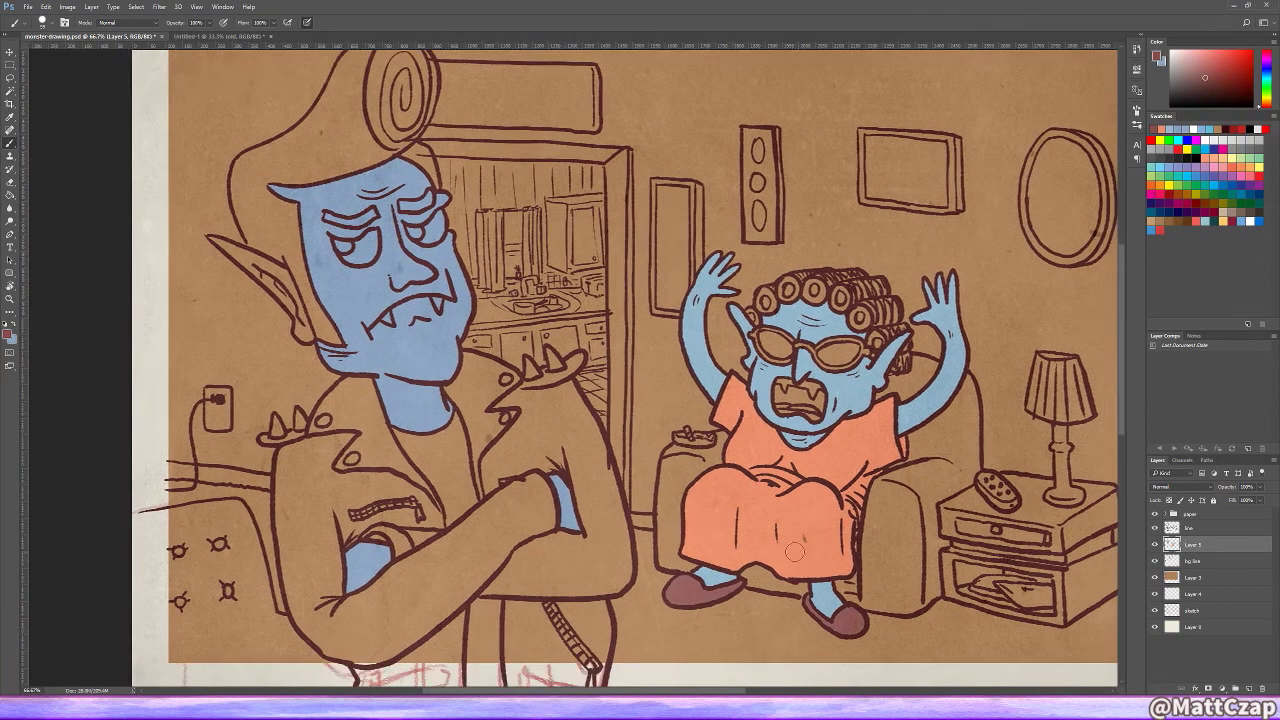
# Step: Select the greaser's jacket areas with the Magic Wand, fill them with dark grey-brown and clear the selection
pyautogui.press('w')
pyautogui.click(377, 451)
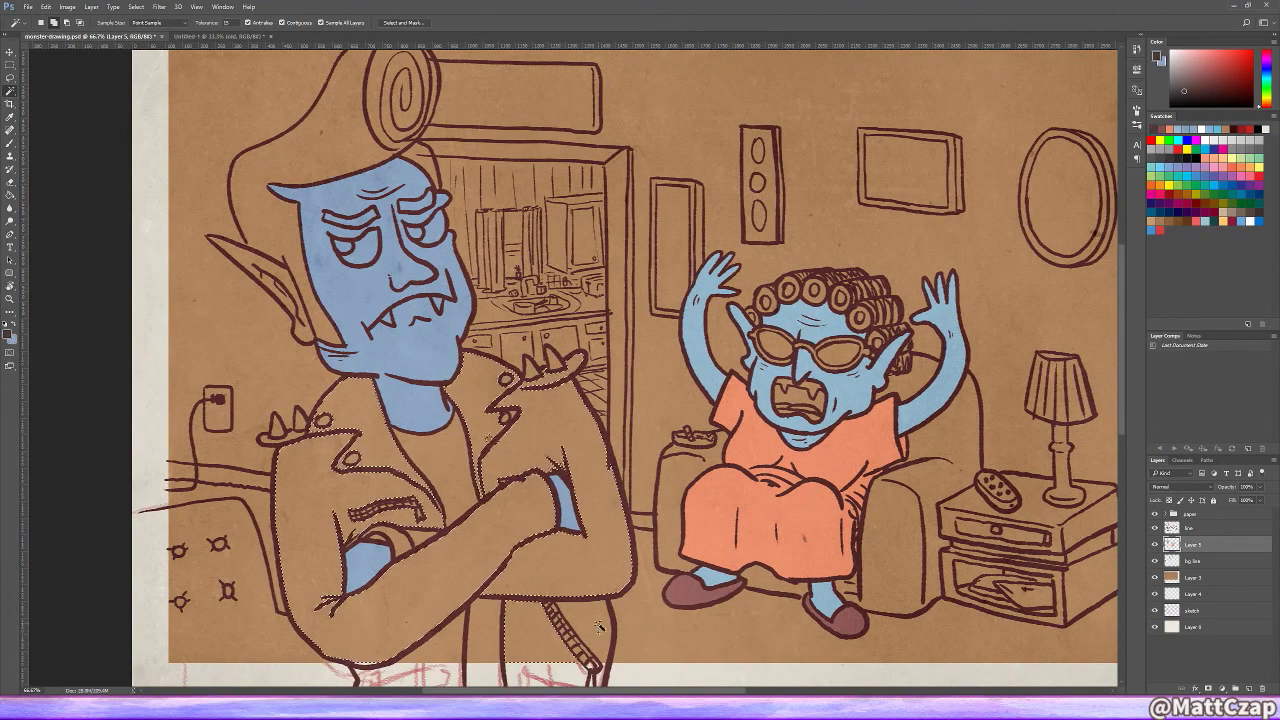
pyautogui.moveTo(679, 696); pyautogui.dragTo(709, 614)
pyautogui.press('g')
pyautogui.click(515, 365)
pyautogui.hotkey('ctrl', 'd')
pyautogui.press('b')
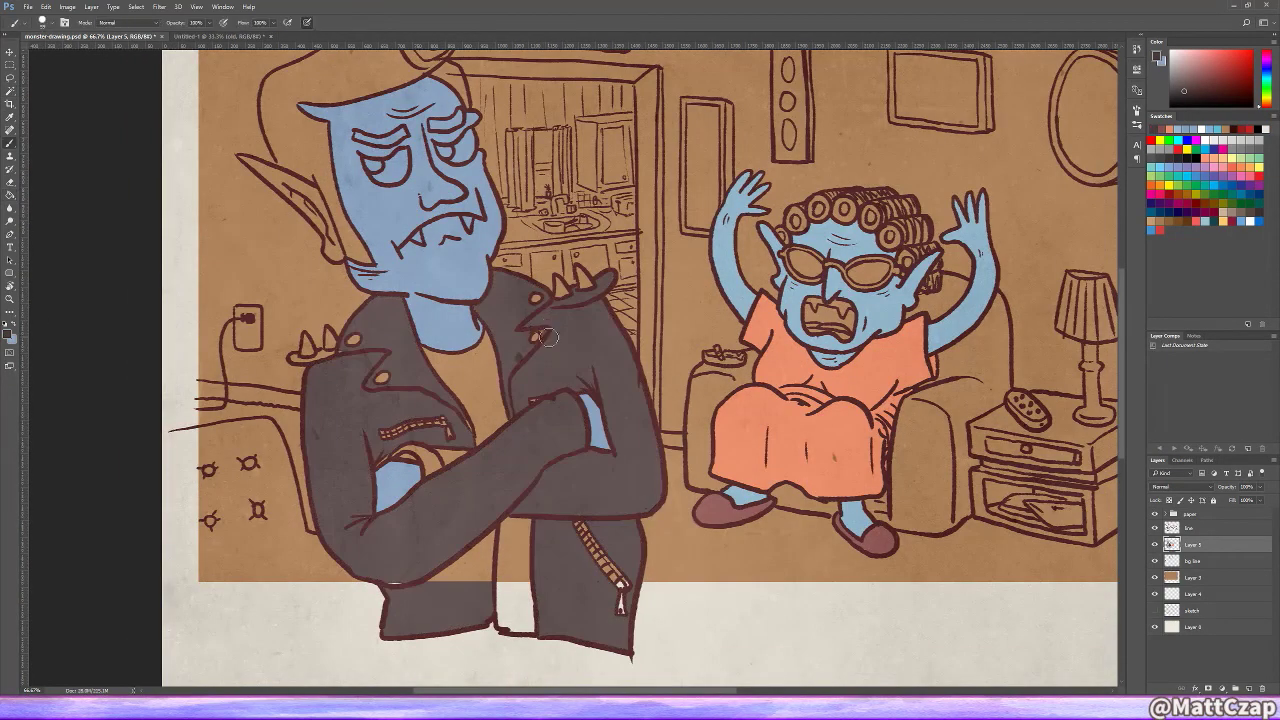
# Step: Paint the jacket's spikes, studs and zips light grey and the greaser's T-shirt off-white
pyautogui.press('i')
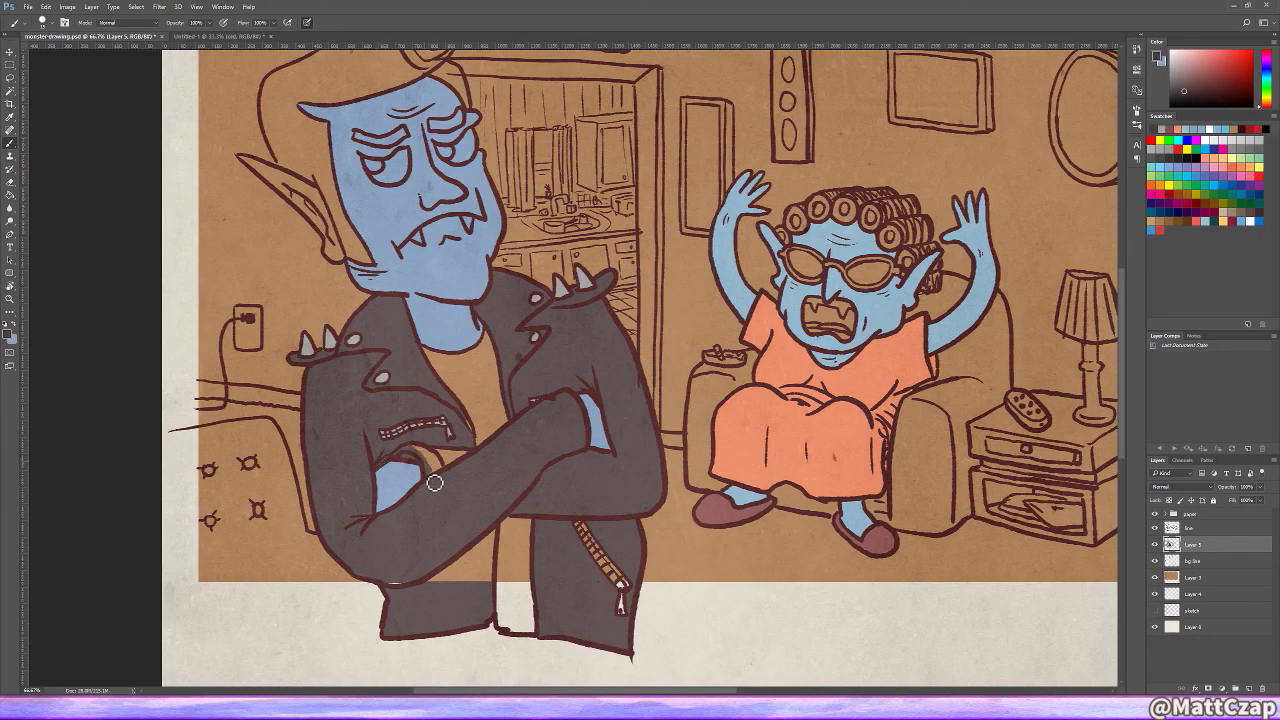
pyautogui.moveTo(480, 443); pyautogui.dragTo(469, 591)
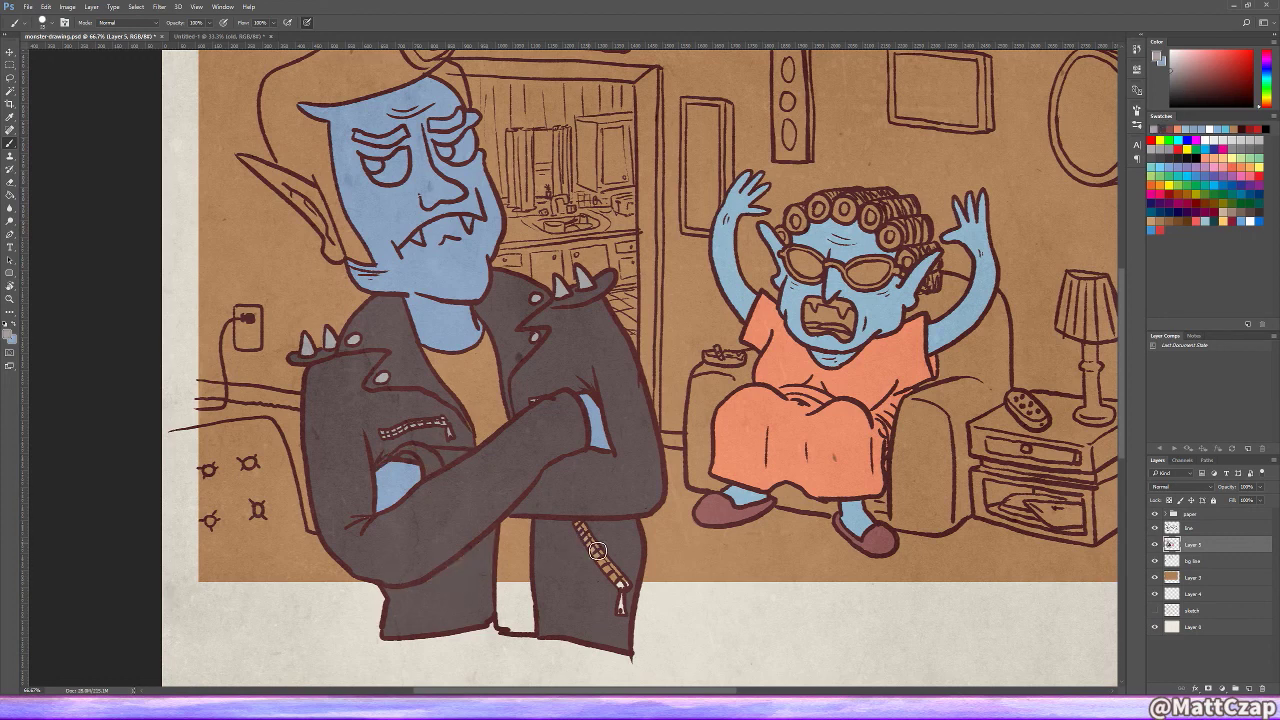
pyautogui.press('x')
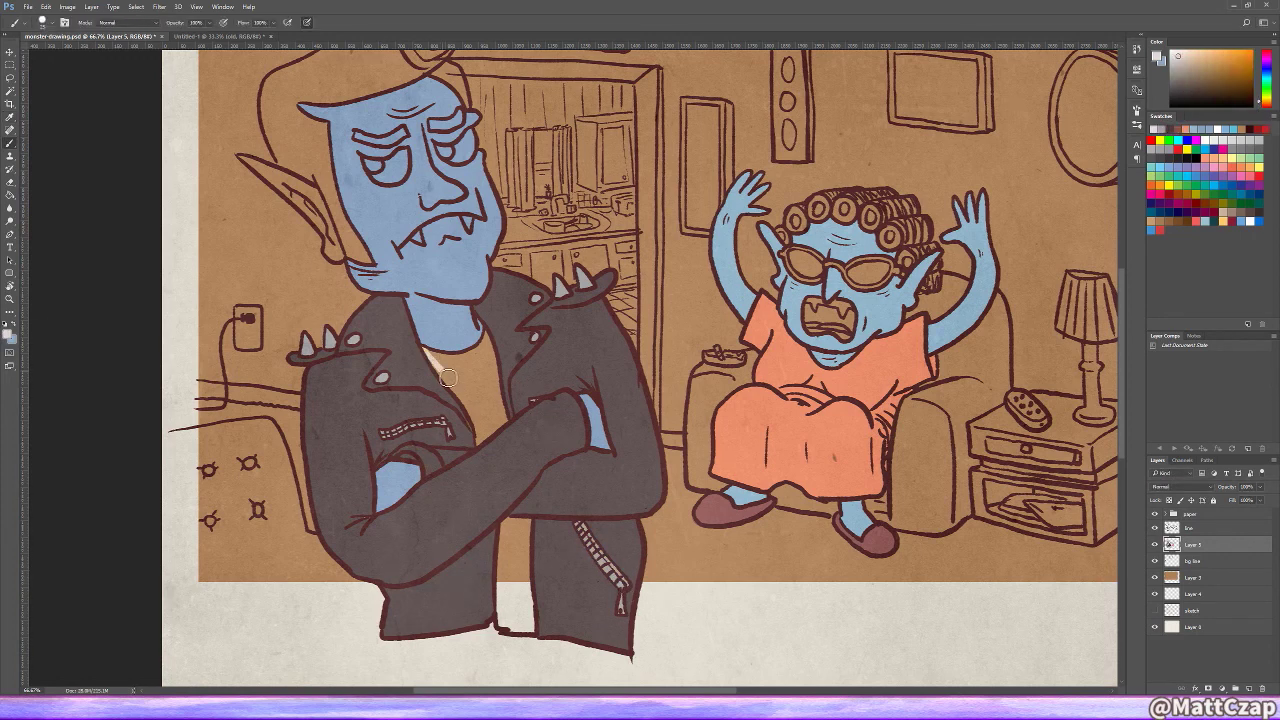
pyautogui.moveTo(487, 350)
pyautogui.mouseDown()
pyautogui.moveTo(490, 441)
pyautogui.moveTo(448, 370)
pyautogui.moveTo(496, 403)
pyautogui.moveTo(480, 365)
pyautogui.mouseUp()
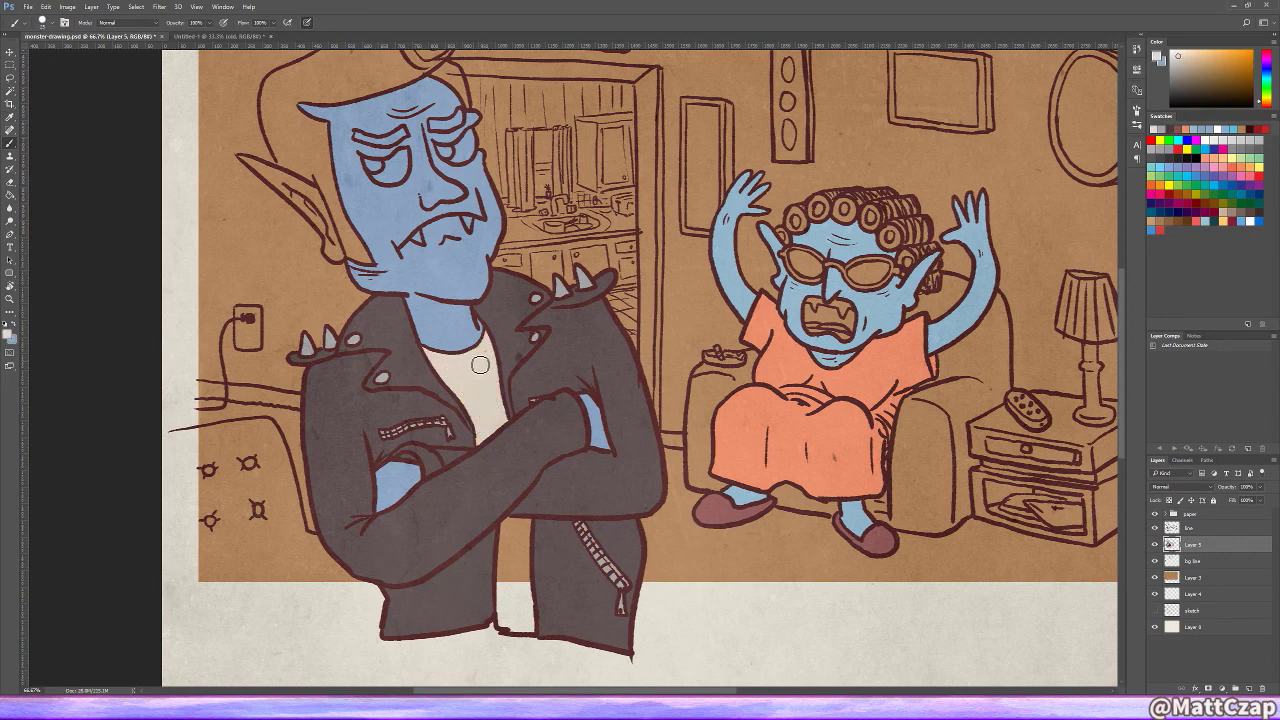
pyautogui.moveTo(512, 525); pyautogui.dragTo(518, 608)
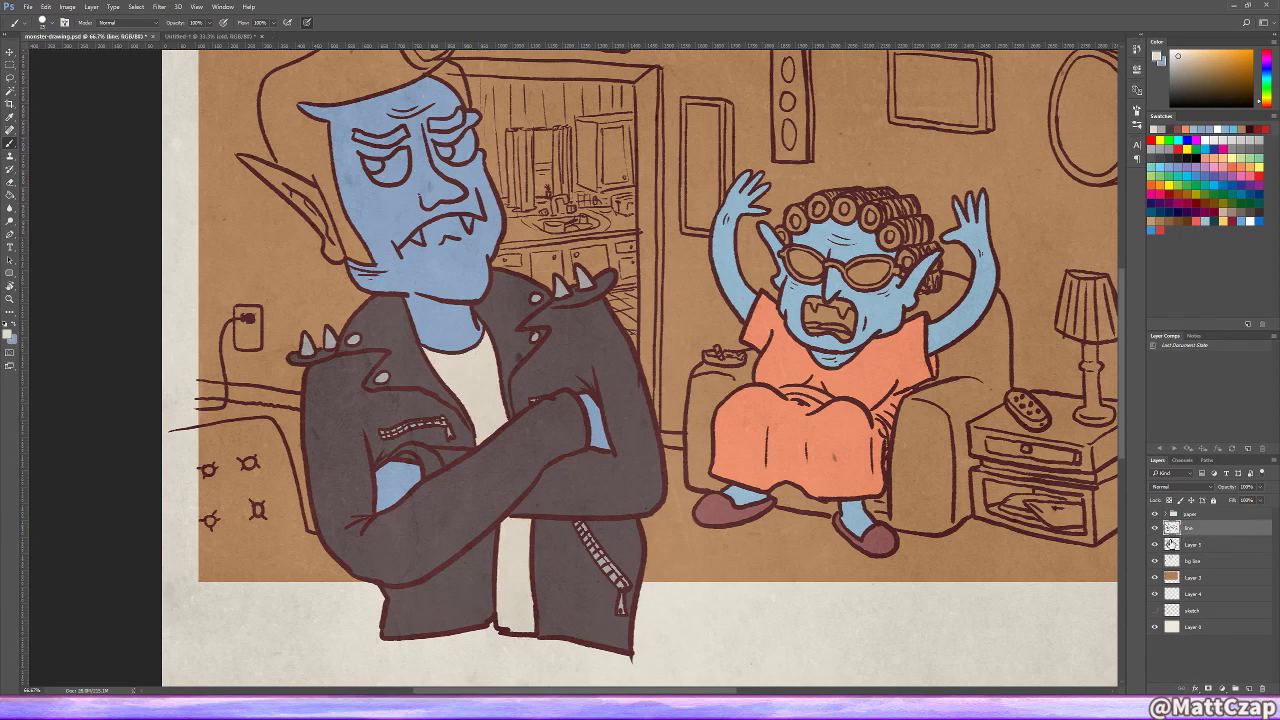
# Step: Rename Layer 5 as "color main" and paint the greaser's pointed ear with the blue sampled from his skin
pyautogui.press('x')
pyautogui.scroll(2, 670, 575)
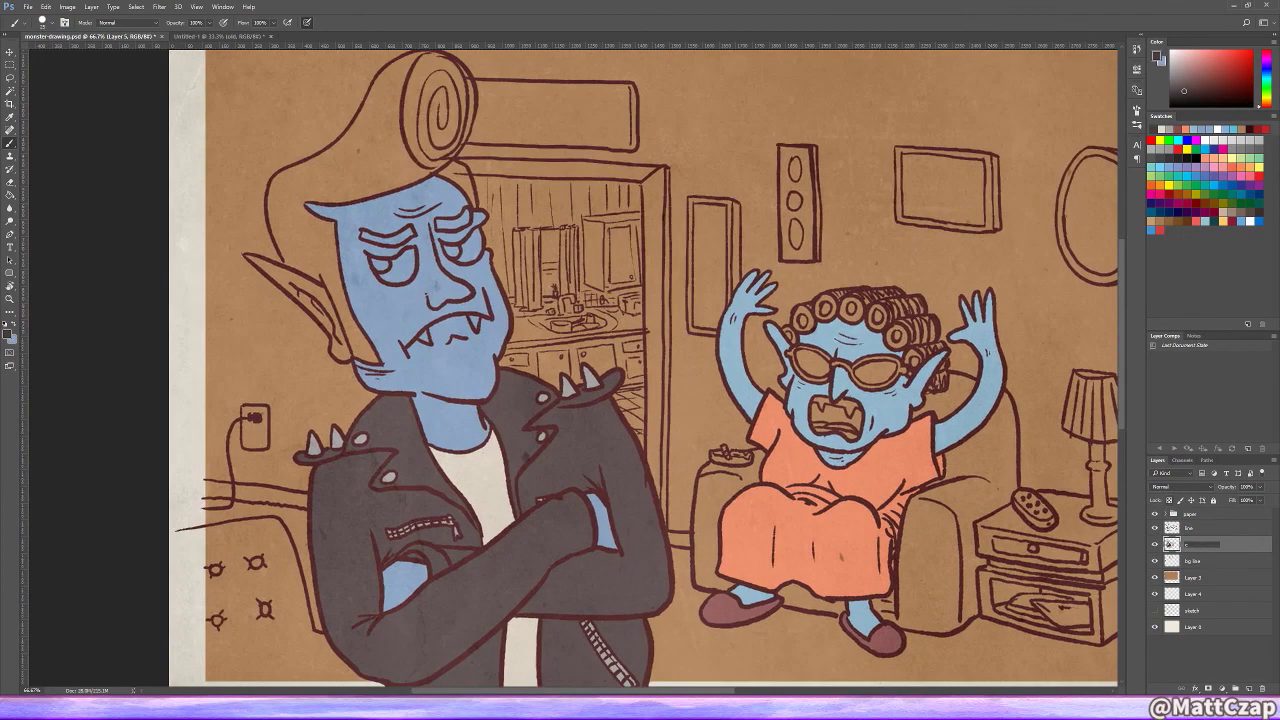
pyautogui.keyDown('alt'); pyautogui.click(403, 381); pyautogui.keyUp('alt')
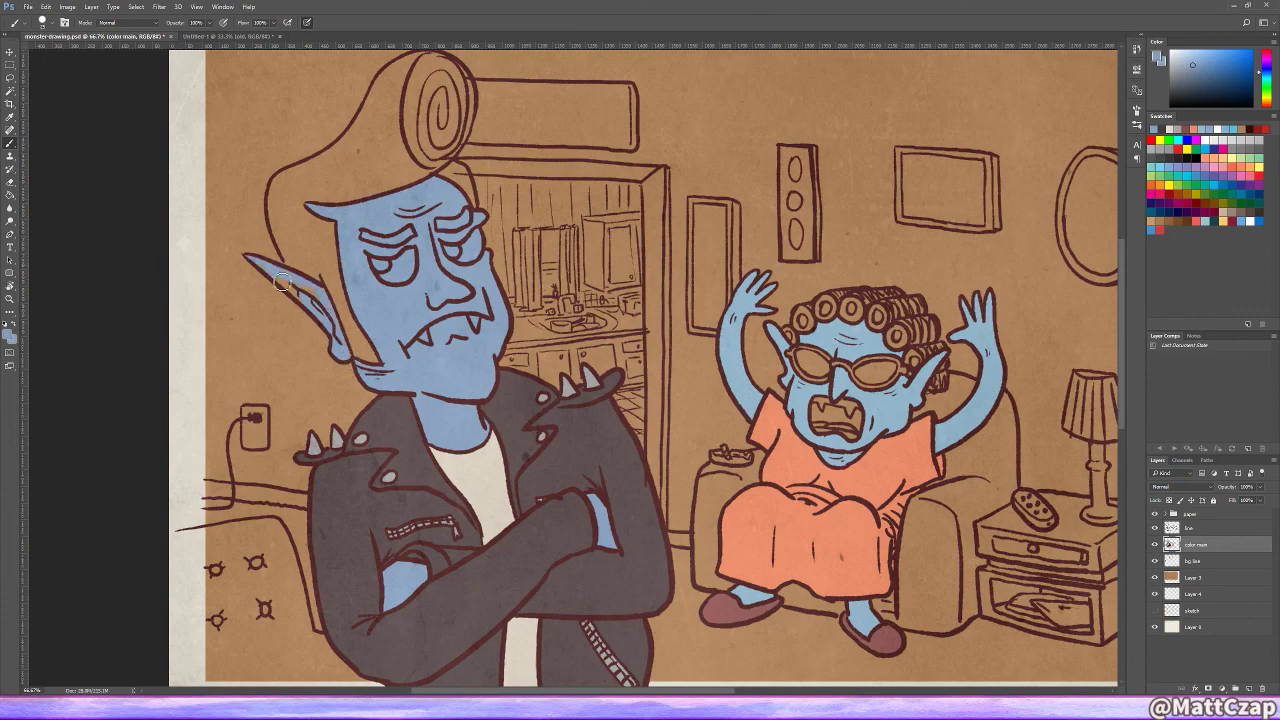
pyautogui.hotkey('alt', ']')
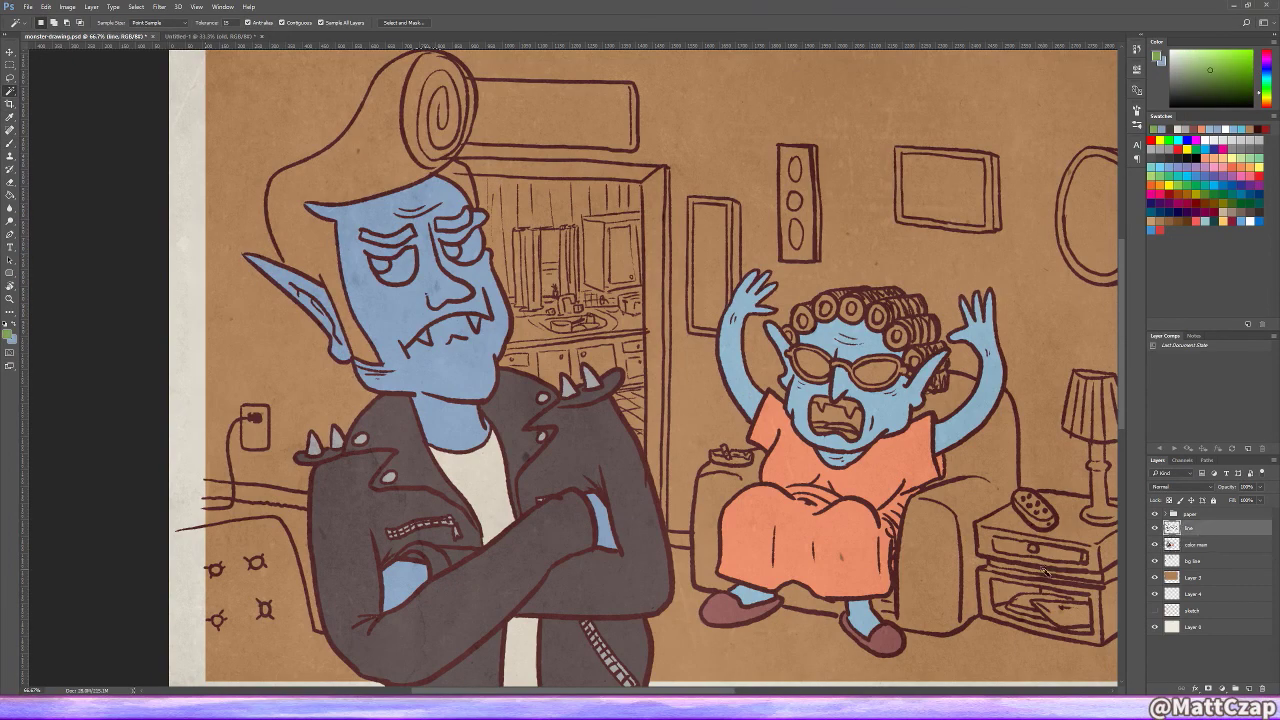
pyautogui.keyDown('alt'); pyautogui.click(300, 268); pyautogui.keyUp('alt')
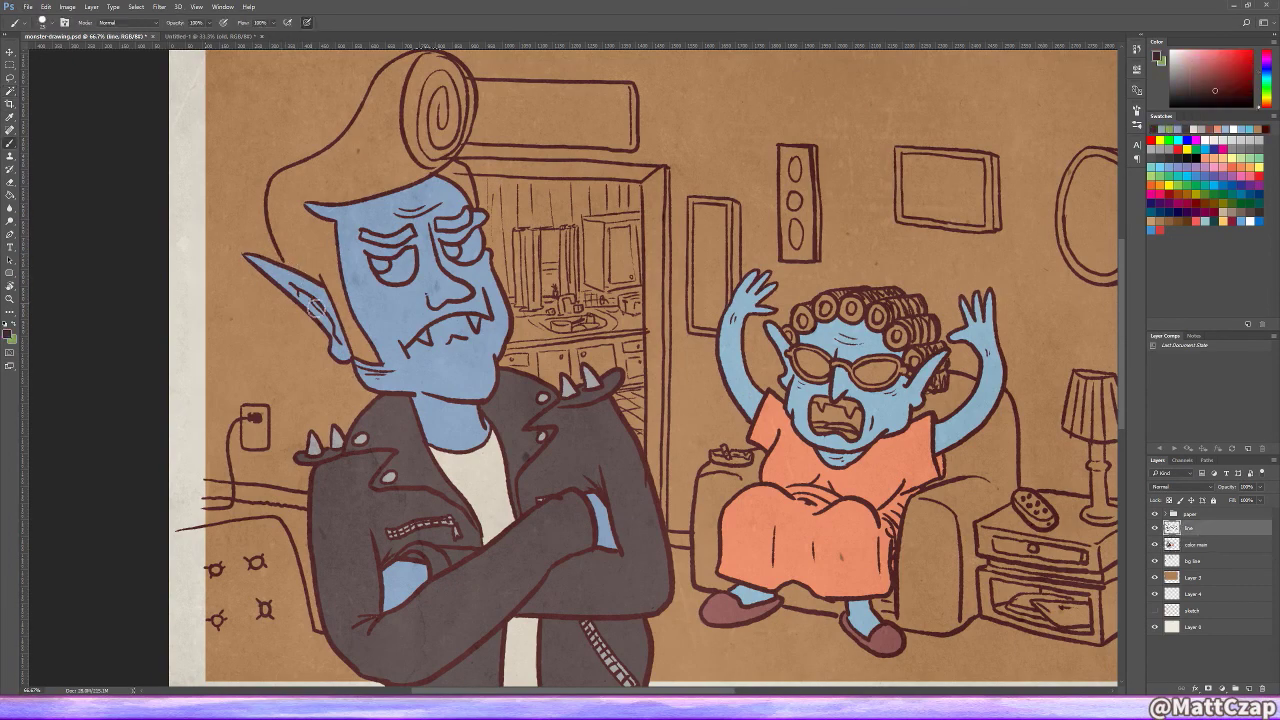
# Step: Select the greaser's hair on the color main layer with the Magic Wand and fill it with green
pyautogui.click(1207, 544)
pyautogui.press('w')
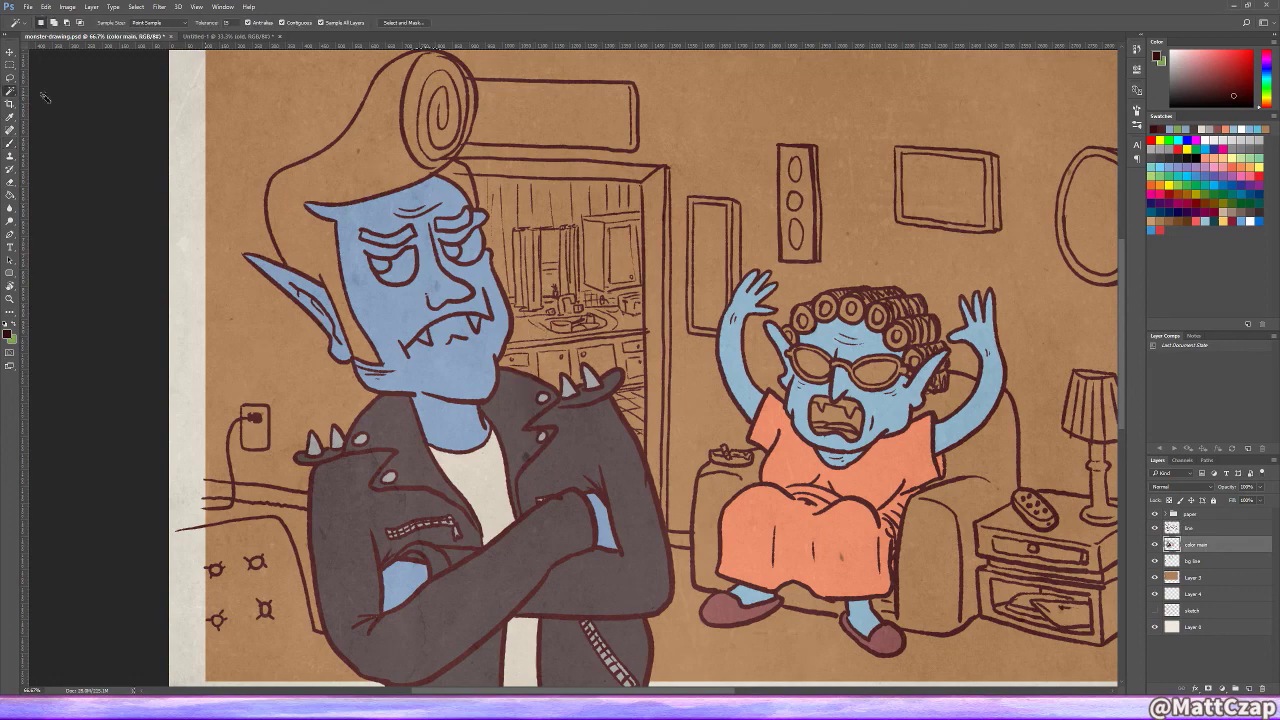
pyautogui.click(440, 120)
pyautogui.press('g')
pyautogui.hotkey('alt', 'BackSpace')
pyautogui.press('x')
pyautogui.hotkey('alt', 'BackSpace')
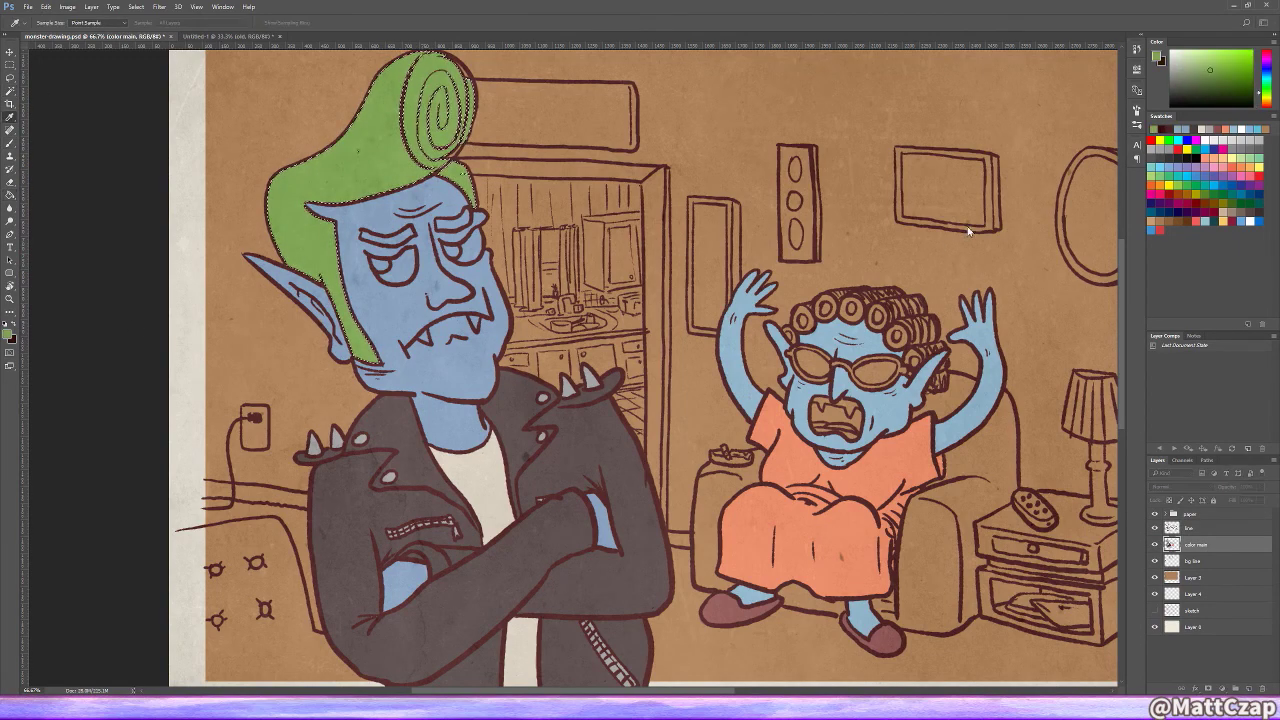
# Step: Shift the selected hair's colour to dark red and clear the selection
pyautogui.hotkey('ctrl', 'i')
pyautogui.press('i')
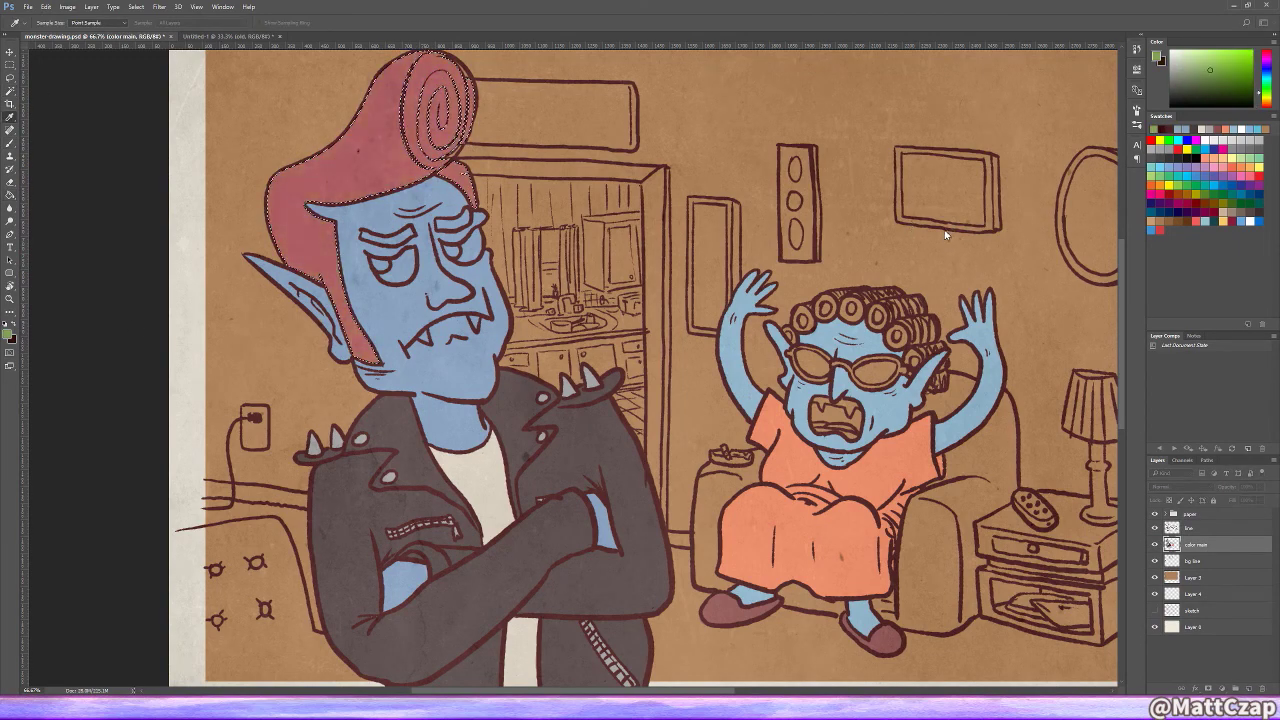
pyautogui.hotkey('alt', 'BackSpace')
pyautogui.hotkey('ctrl', 'd')
pyautogui.press('g')
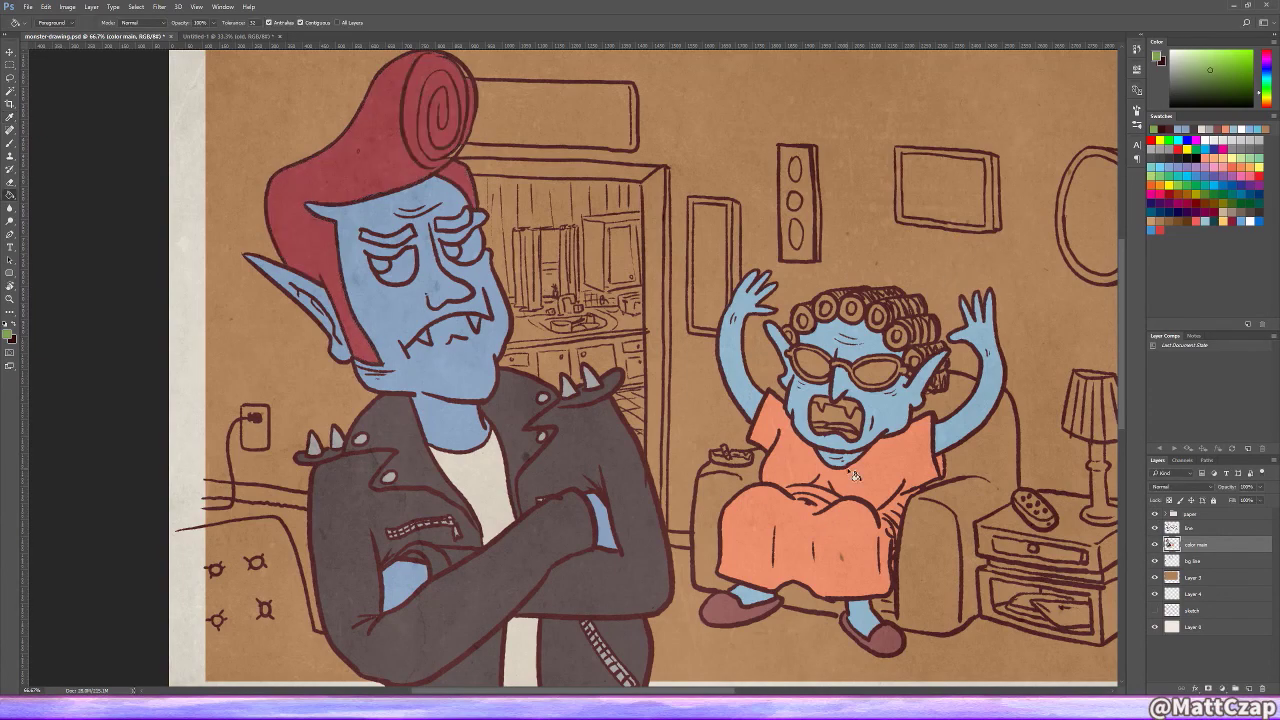
# Step: Paint the greaser's eyebrows in his hair's dark red, and his eyes and the old woman's lenses pale yellow
pyautogui.press('x')
pyautogui.press('b')
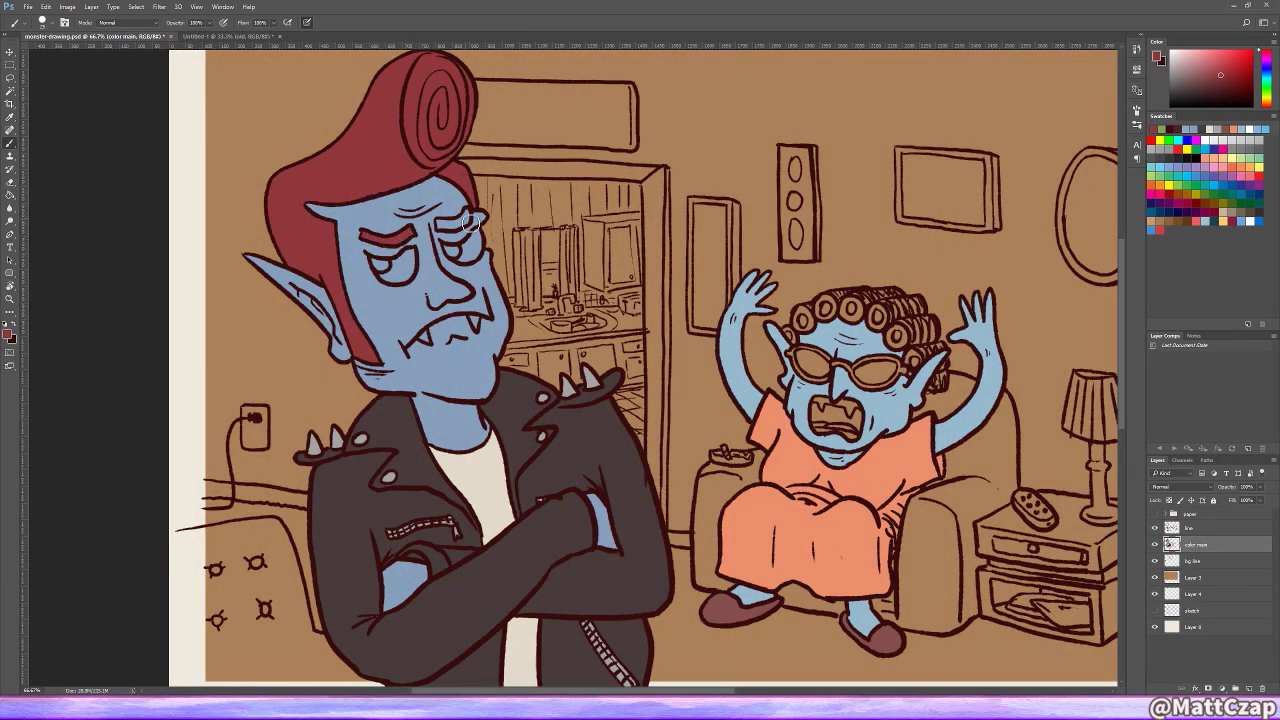
pyautogui.click(1157, 513)
pyautogui.keyDown('alt'); pyautogui.click(345, 268); pyautogui.keyUp('alt')
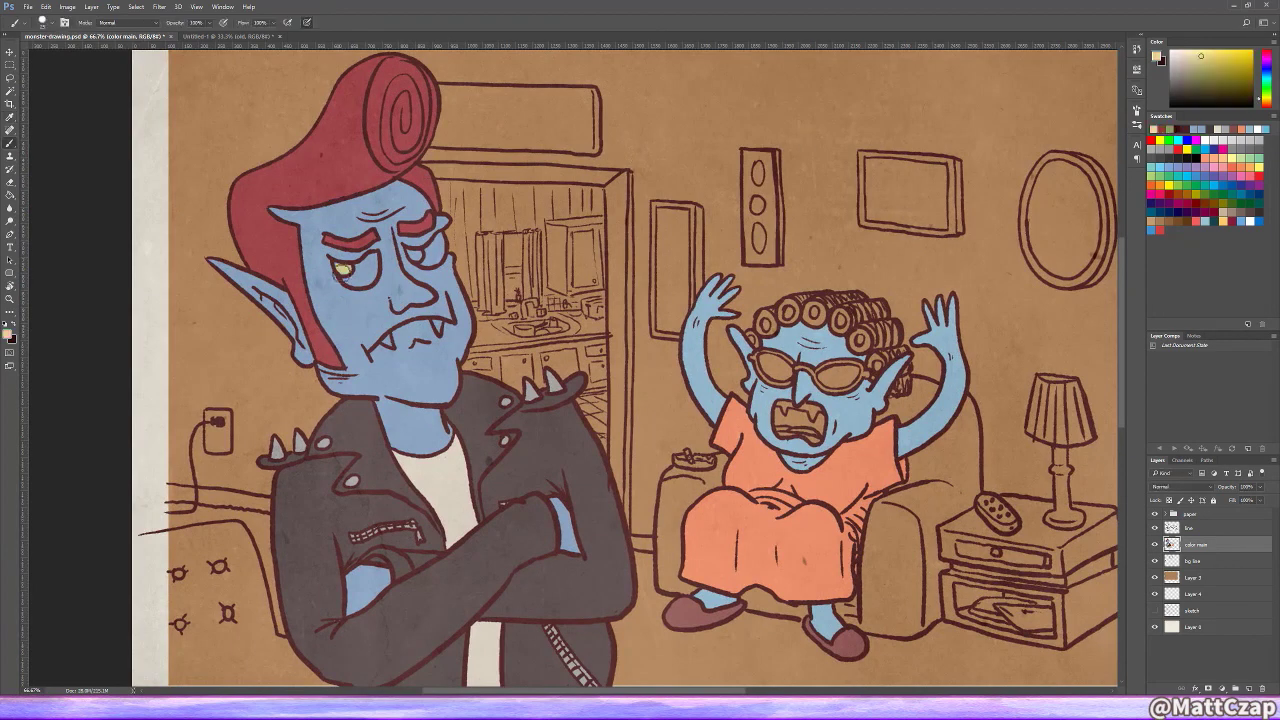
# Step: Paint the frame of the old woman's glasses pink
pyautogui.press('i')
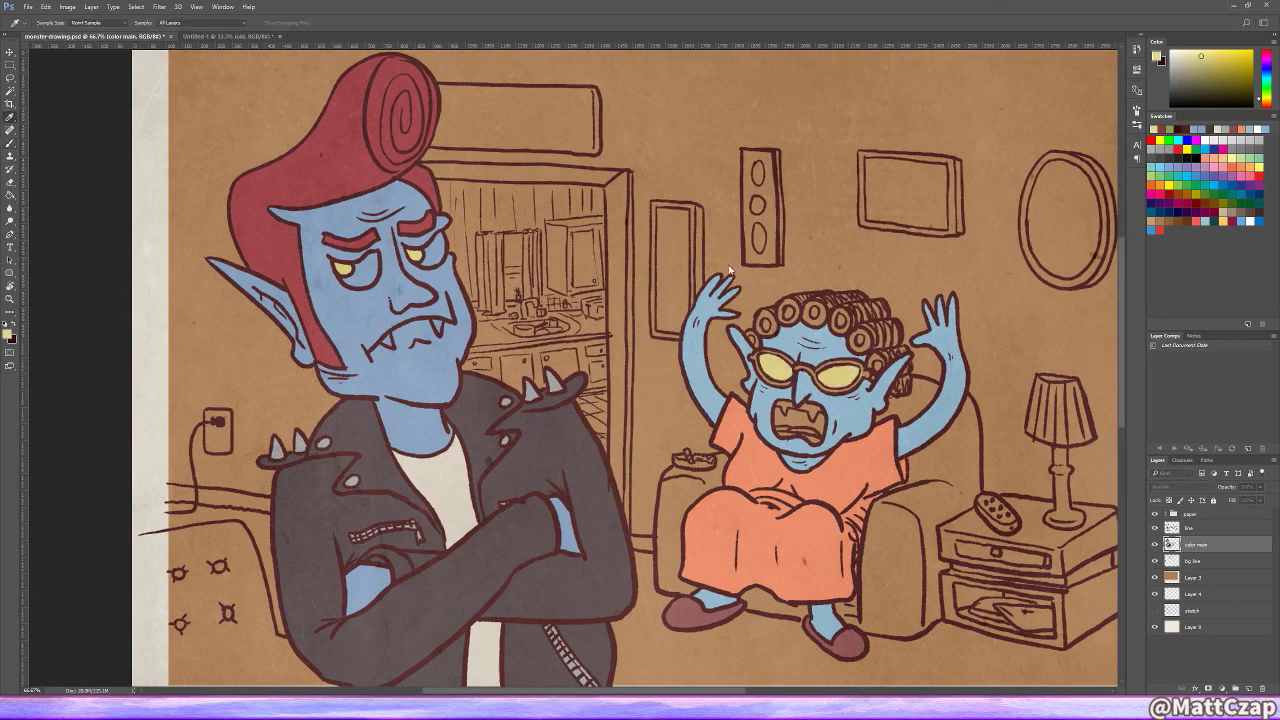
pyautogui.press('b')
pyautogui.moveTo(752, 356); pyautogui.dragTo(768, 382)
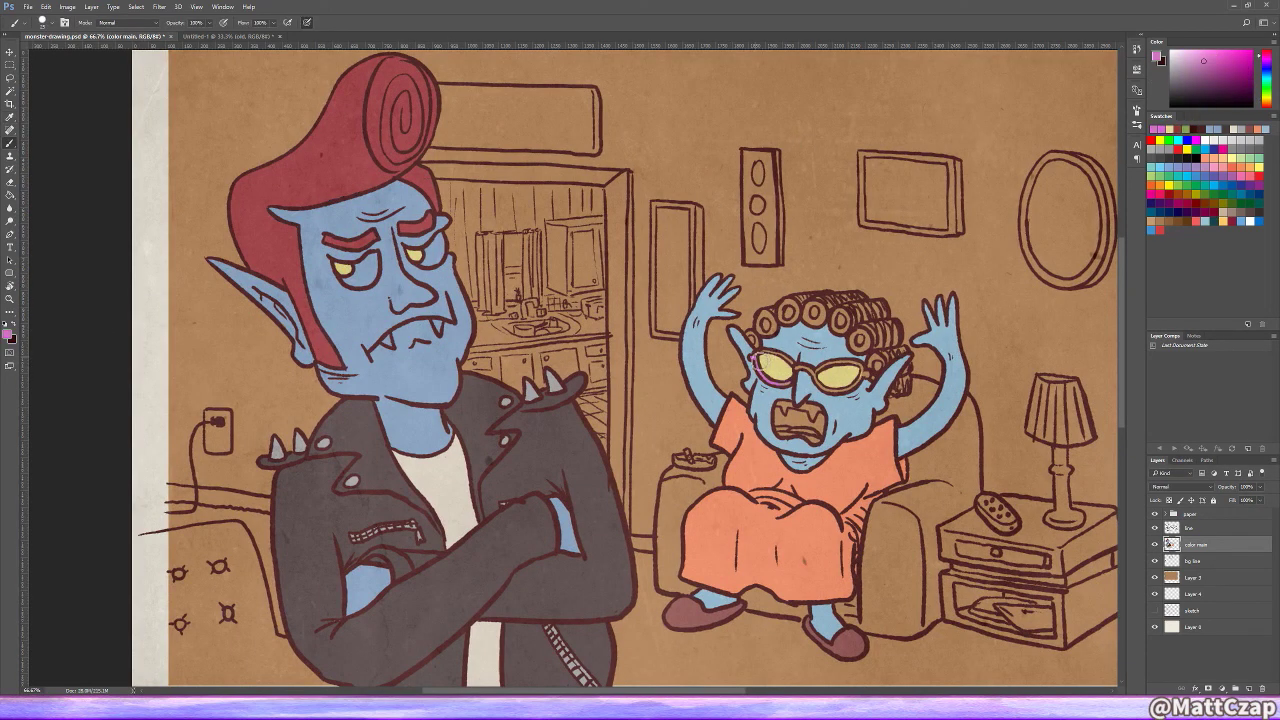
# Step: Paint the old woman's hair rollers a muted rose and pick up the frame's pink for the arm of her glasses
pyautogui.keyDown('alt'); pyautogui.click(768, 330); pyautogui.keyUp('alt')
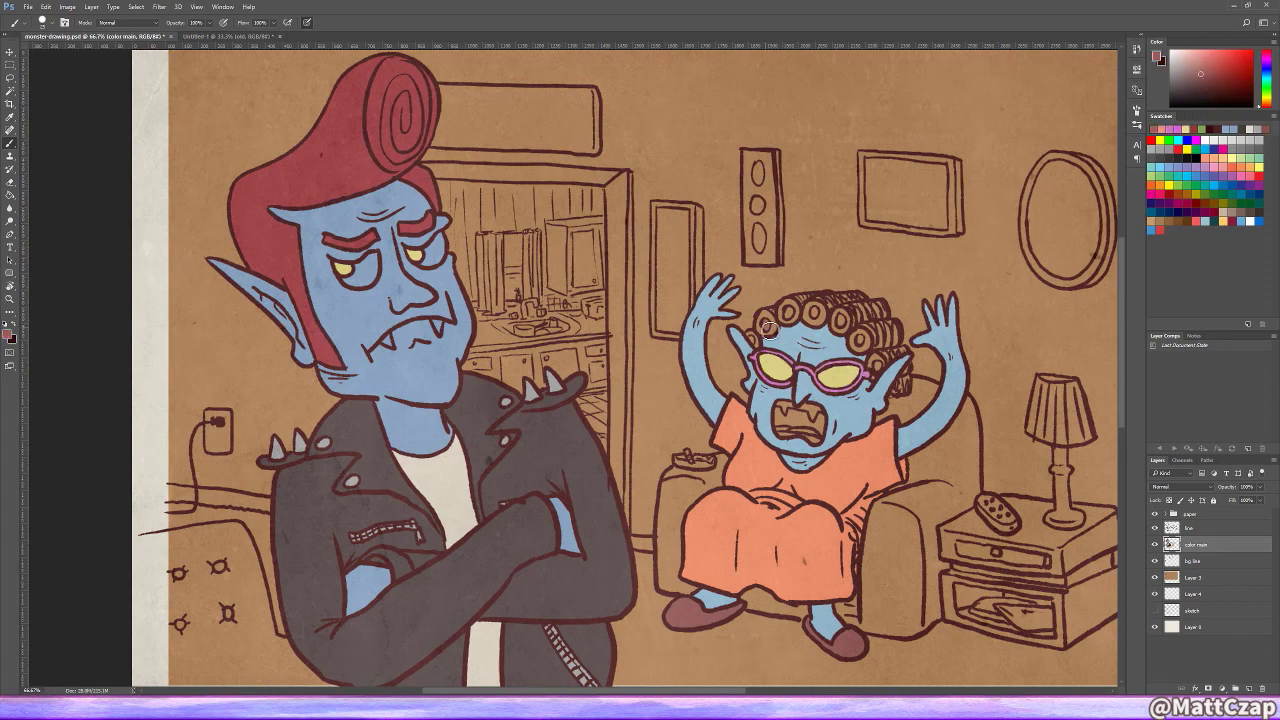
pyautogui.keyDown('alt'); pyautogui.click(347, 158); pyautogui.keyUp('alt')
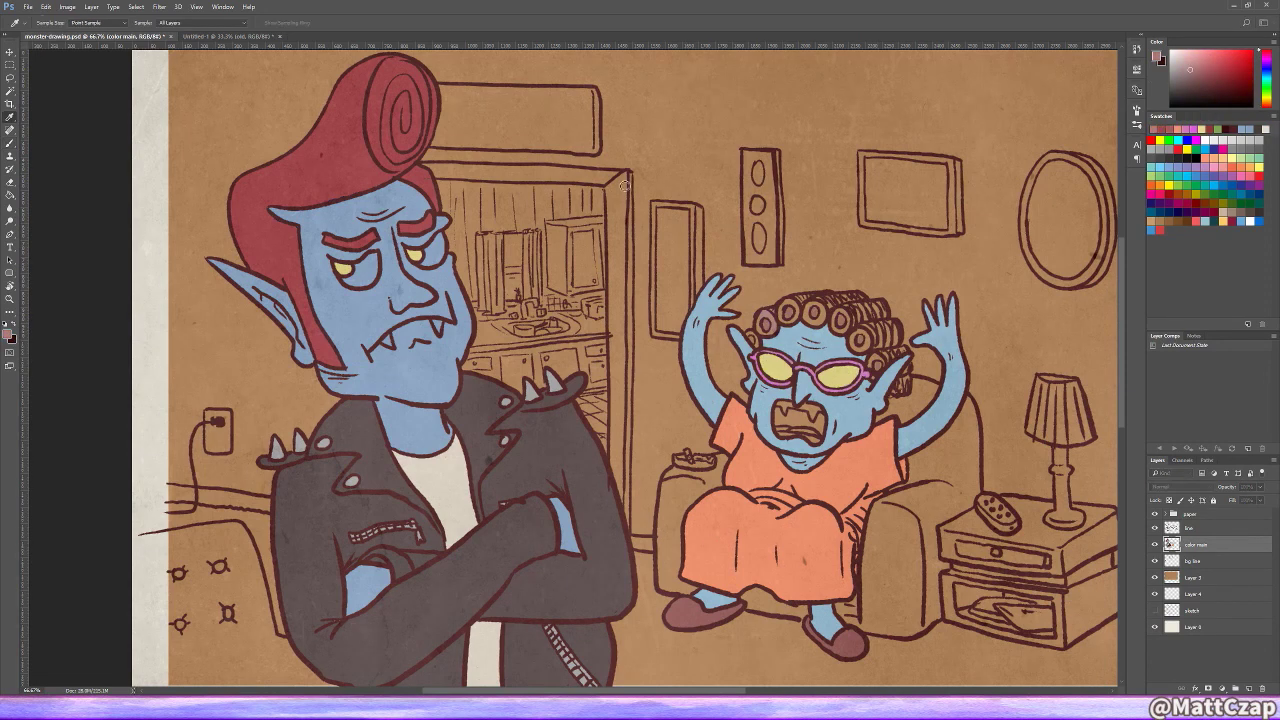
pyautogui.keyDown('alt'); pyautogui.click(767, 321); pyautogui.keyUp('alt')
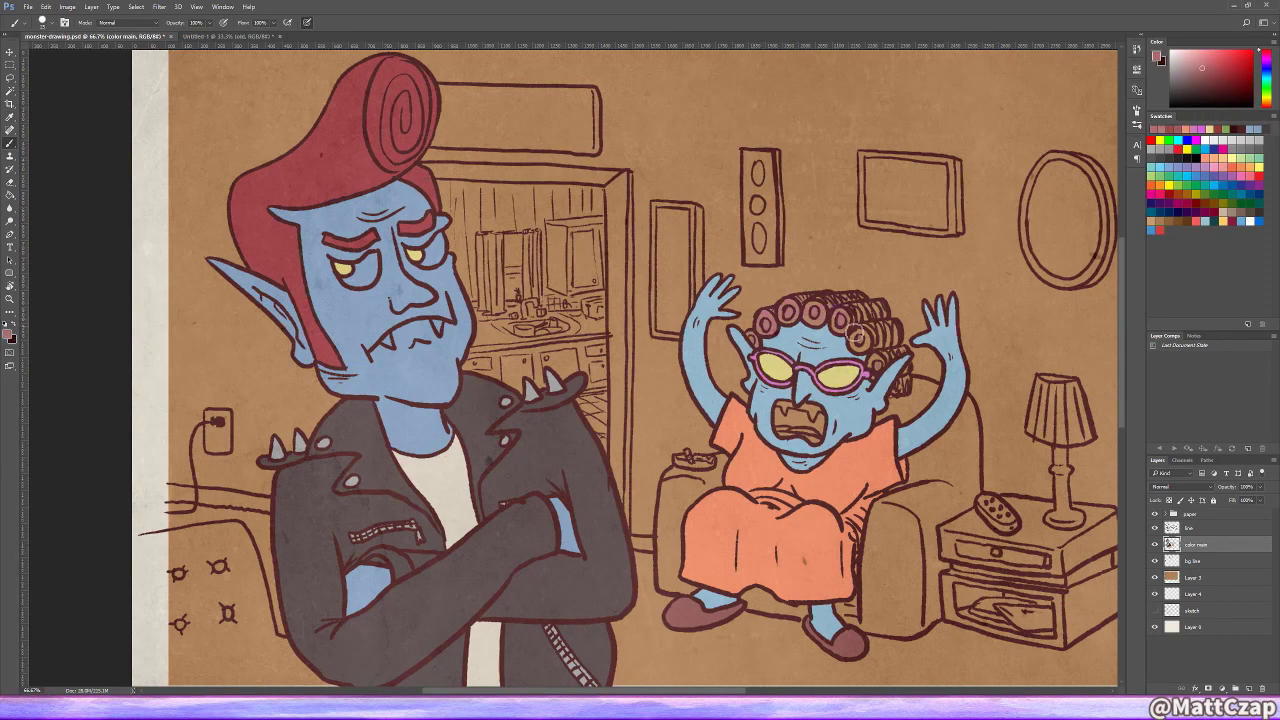
pyautogui.keyDown('alt'); pyautogui.click(875, 383); pyautogui.keyUp('alt')
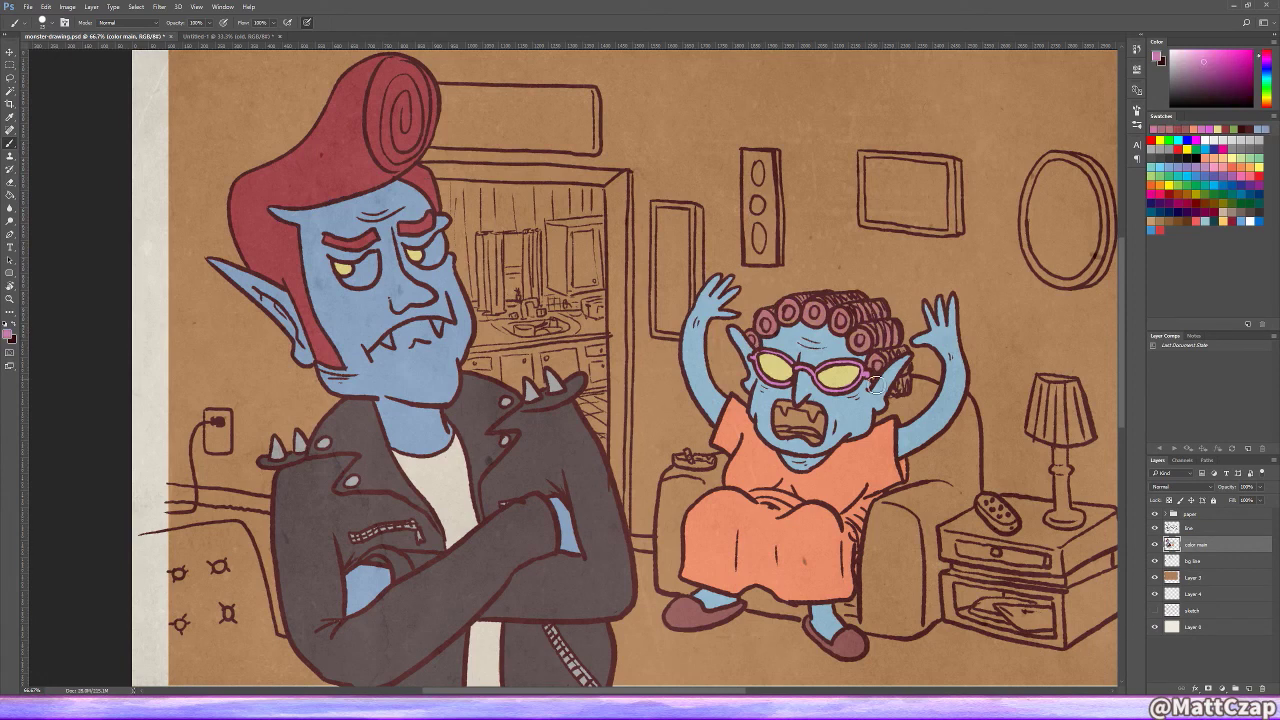
# Step: Paint the inside of the old woman's mouth dark grey-brown and her upper and lower teeth off-white
pyautogui.click(16, 326)
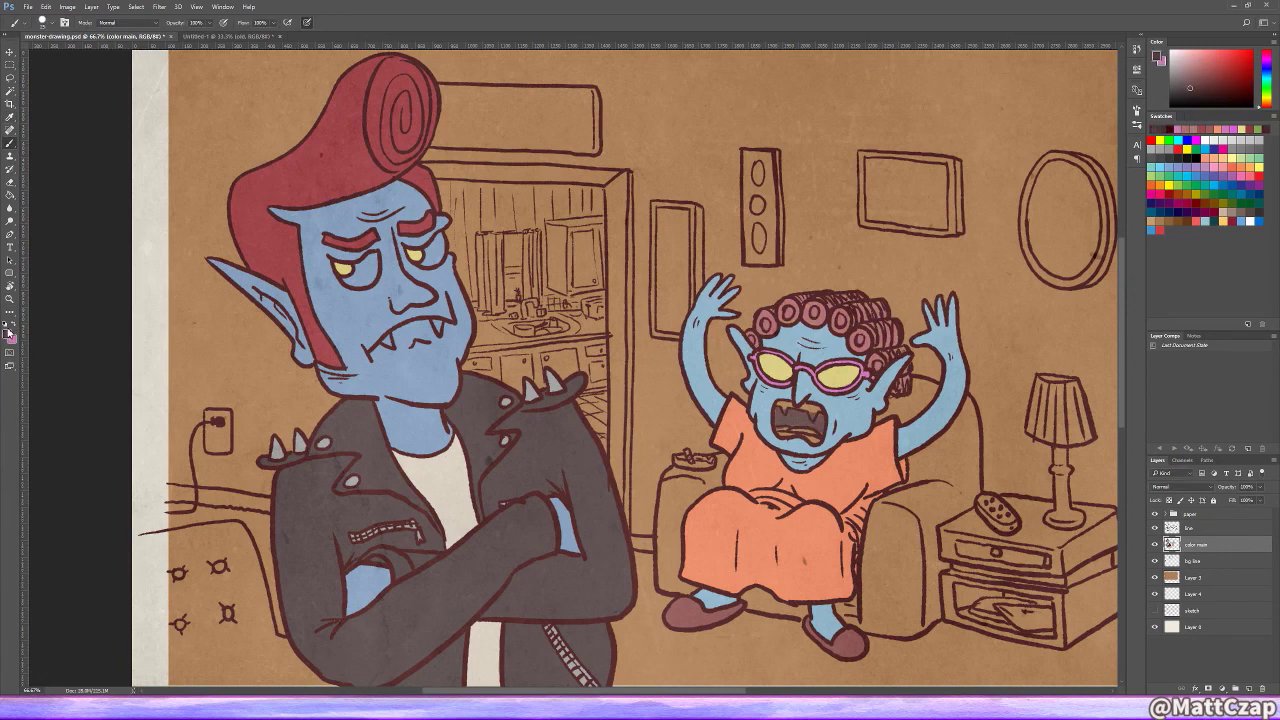
pyautogui.keyDown('alt'); pyautogui.click(787, 408); pyautogui.keyUp('alt')
pyautogui.hotkey('ctrl', '+')
pyautogui.hotkey('ctrl', '+')
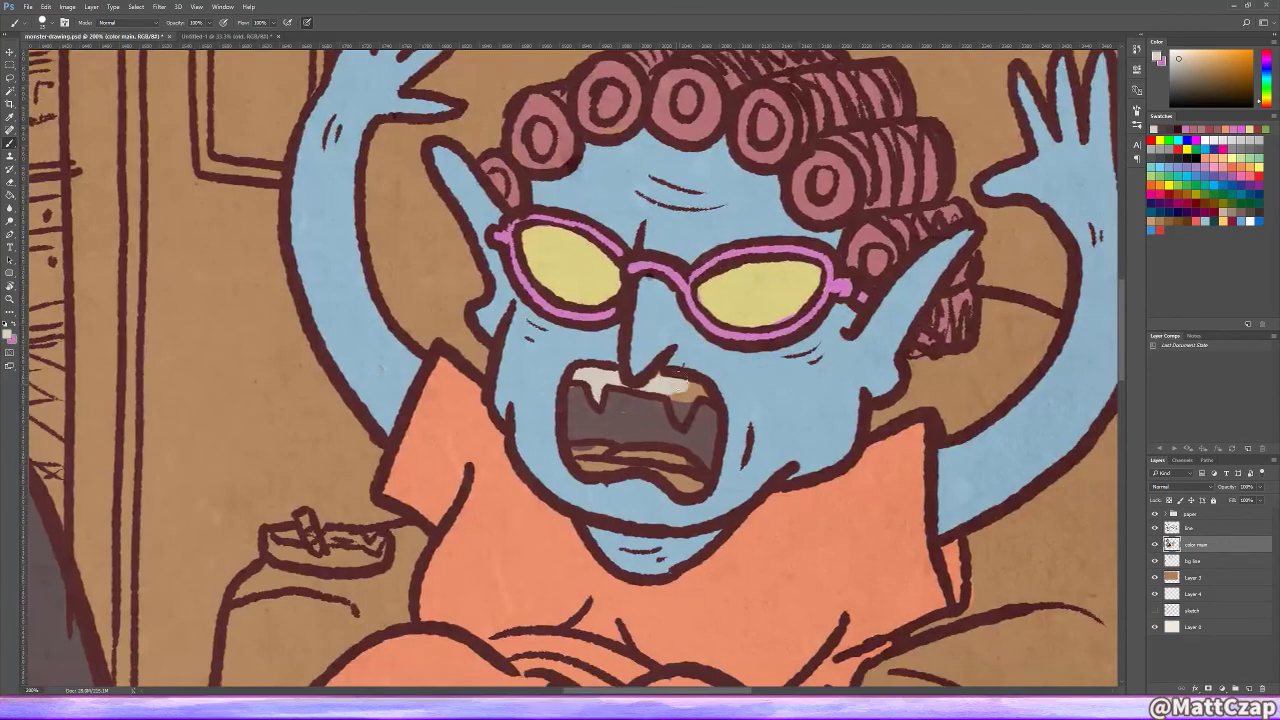
pyautogui.keyDown('alt'); pyautogui.click(644, 380); pyautogui.keyUp('alt')
pyautogui.moveTo(644, 380); pyautogui.dragTo(476, 320)
# Step: Paint the greaser's fangs and the whites of his eyes in the off-white of the old woman's teeth
pyautogui.keyDown('alt'); pyautogui.click(712, 224); pyautogui.keyUp('alt')
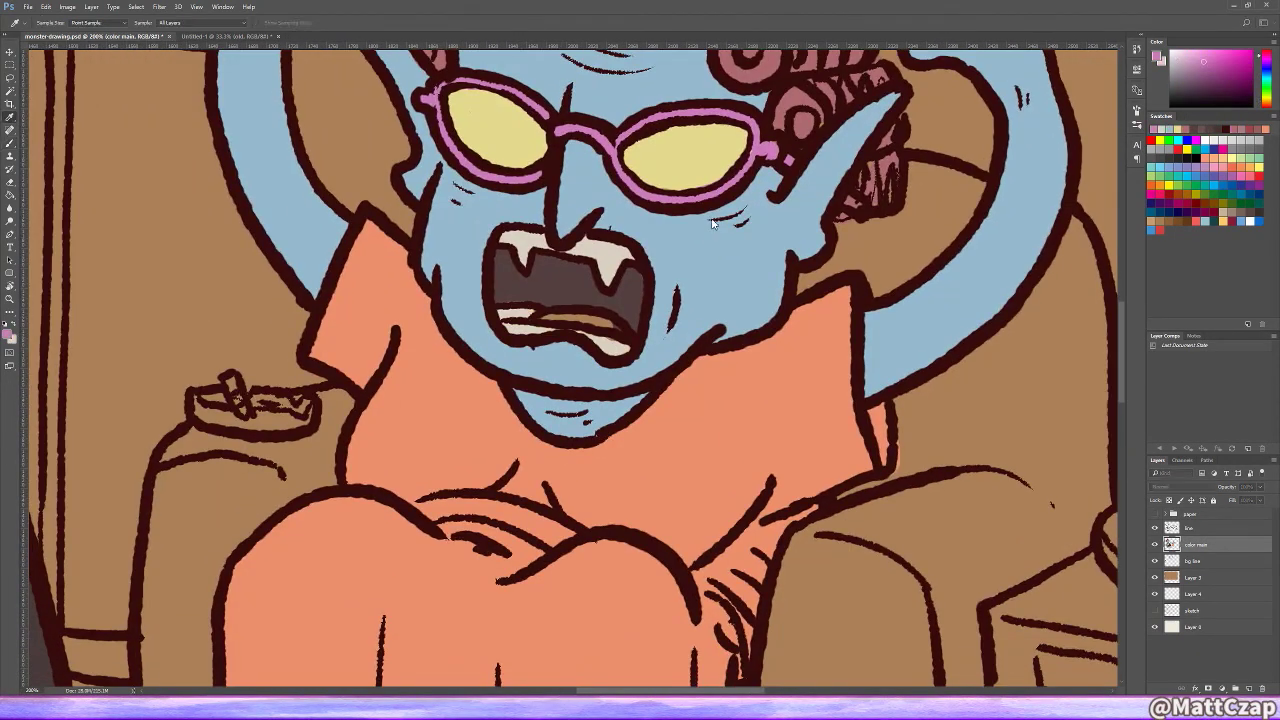
pyautogui.click(600, 265)
pyautogui.moveTo(600, 265); pyautogui.dragTo(900, 300)
pyautogui.press('b')
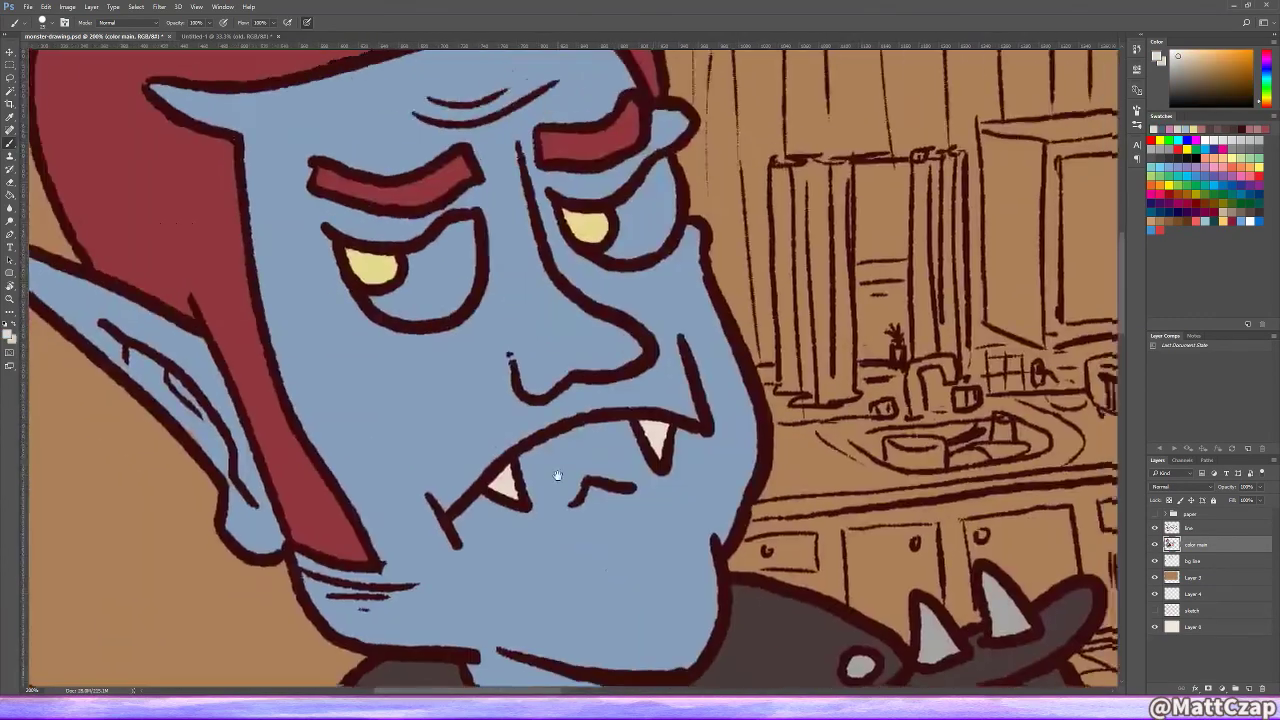
pyautogui.moveTo(380, 270); pyautogui.dragTo(405, 232)
pyautogui.moveTo(590, 205); pyautogui.dragTo(625, 225)
# Step: Touch up the greaser's hair in its dark red and the zipper on his jacket in light grey
pyautogui.keyDown('alt'); pyautogui.click(630, 140); pyautogui.keyUp('alt')
pyautogui.scroll(6, 448, 400)
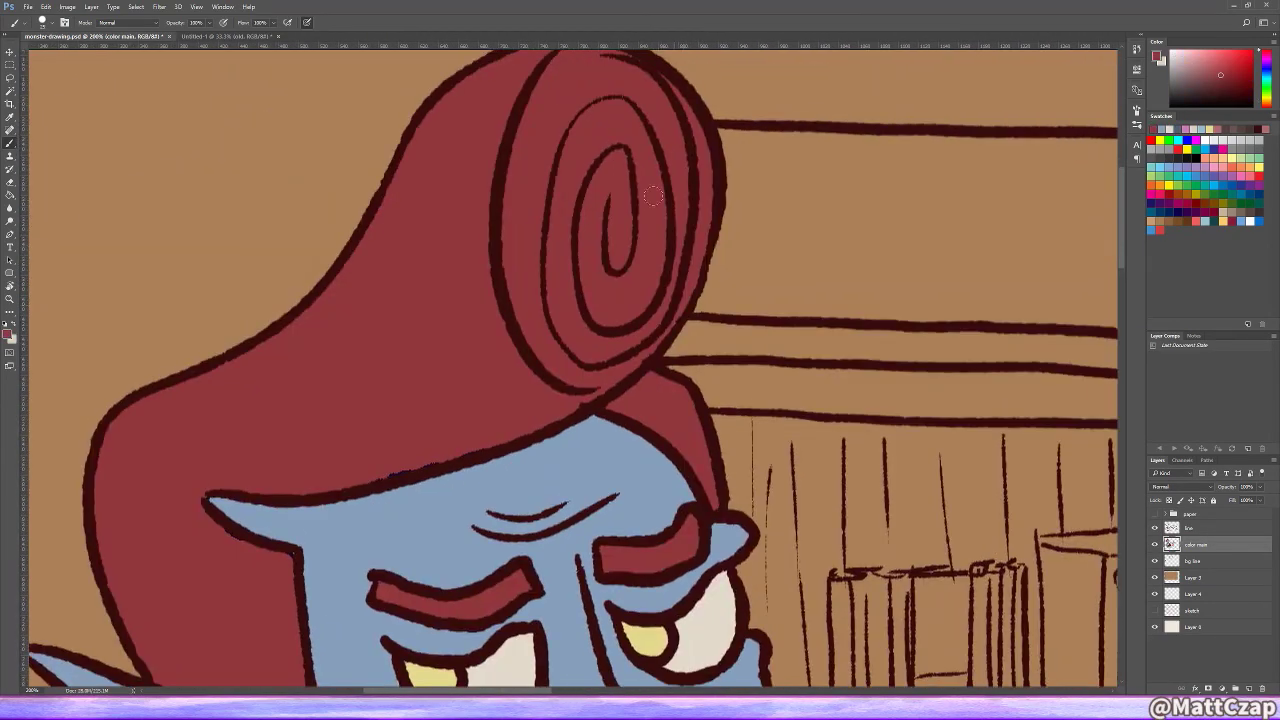
pyautogui.scroll(-8, 448, 472)
pyautogui.scroll(-10, 447, 473)
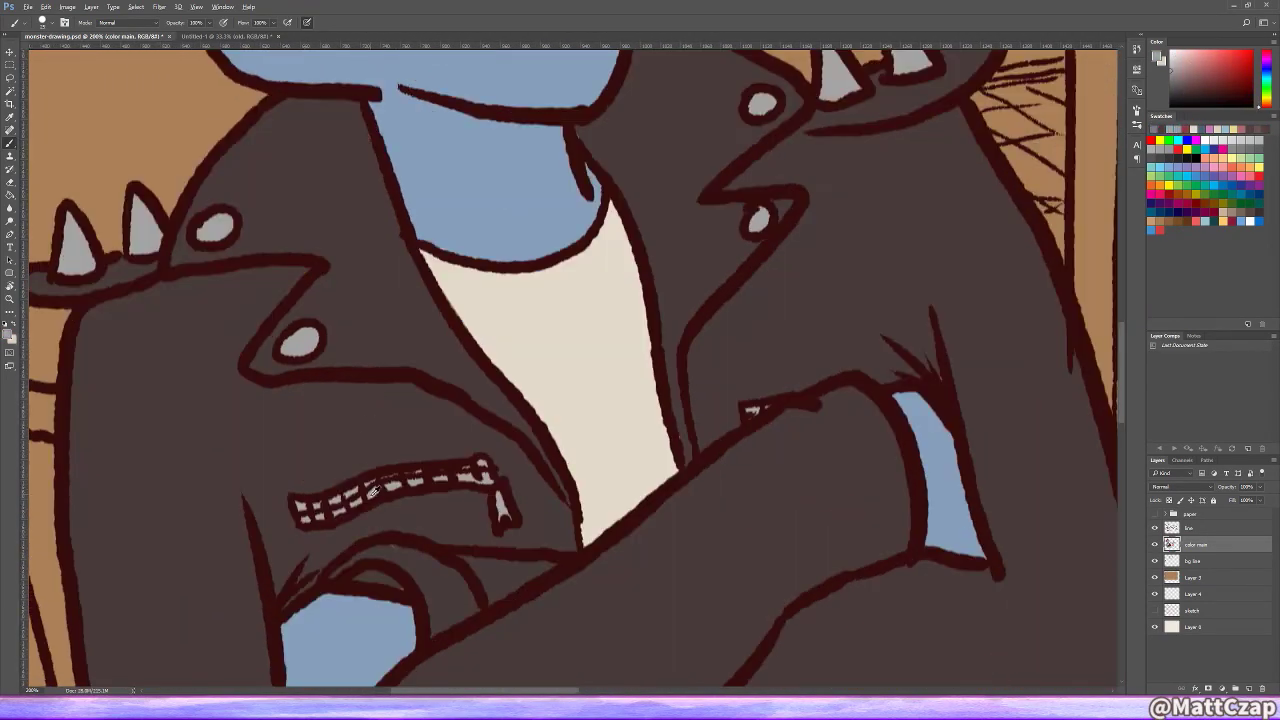
pyautogui.scroll(-5, 694, 526)
pyautogui.scroll(-5, 694, 526)
pyautogui.scroll(10, 771, 178)
# Step: Paint the old woman's tongue slate blue
pyautogui.keyDown('alt'); pyautogui.click(663, 471); pyautogui.keyUp('alt')
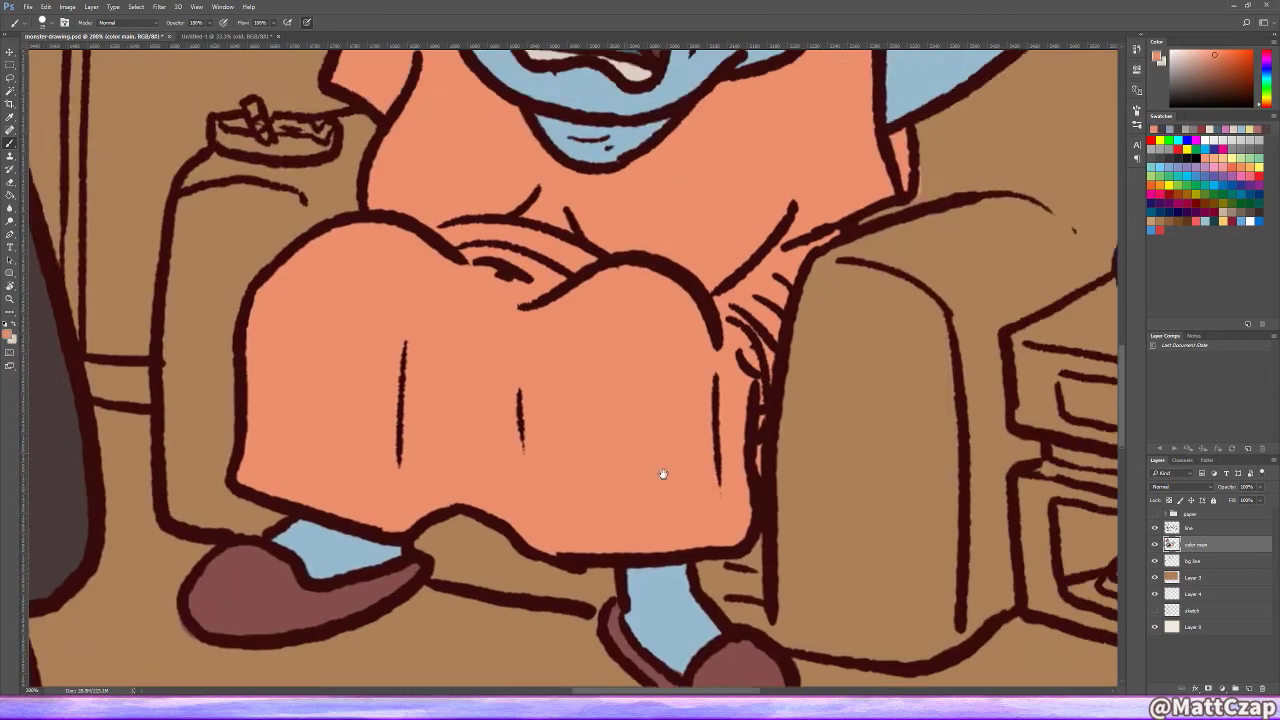
pyautogui.scroll(3, 663, 471)
pyautogui.keyDown('alt'); pyautogui.click(638, 192); pyautogui.keyUp('alt')
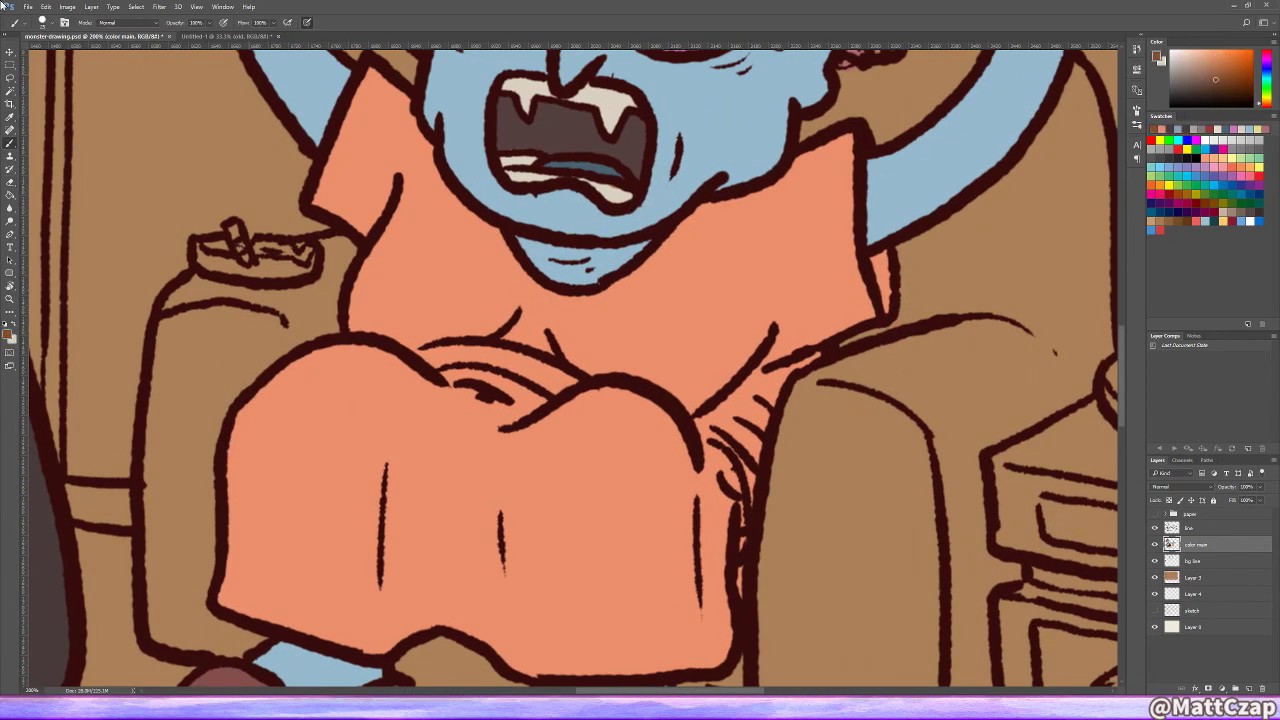
# Step: Paint the armchair's back and both armrests dark brown around the old woman
pyautogui.scroll(-3, 614, 491)
pyautogui.scroll(5, 486, 606)
pyautogui.moveTo(826, 183)
pyautogui.mouseDown()
pyautogui.moveTo(878, 198)
pyautogui.moveTo(893, 92)
pyautogui.moveTo(840, 170)
pyautogui.mouseUp()
pyautogui.scroll(-5, 420, 500)
pyautogui.moveTo(400, 495); pyautogui.dragTo(474, 521)
pyautogui.scroll(5, 474, 521)
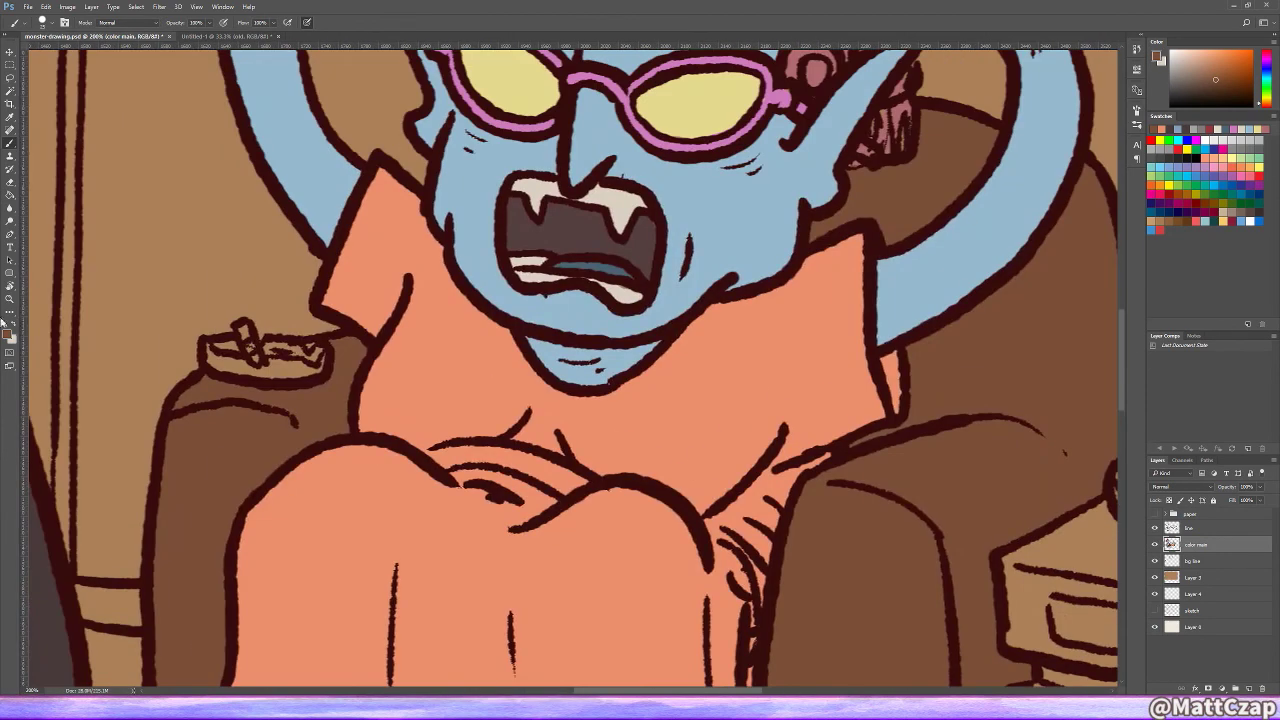
# Step: Paint the ashtray on the armrest pale blue-grey and colour the cigarette in it
pyautogui.keyDown('alt'); pyautogui.click(597, 203); pyautogui.keyUp('alt')
pyautogui.moveTo(205, 352)
pyautogui.mouseDown()
pyautogui.moveTo(320, 366)
pyautogui.moveTo(220, 346)
pyautogui.mouseUp()
pyautogui.keyDown('alt'); pyautogui.click(590, 160); pyautogui.keyUp('alt')
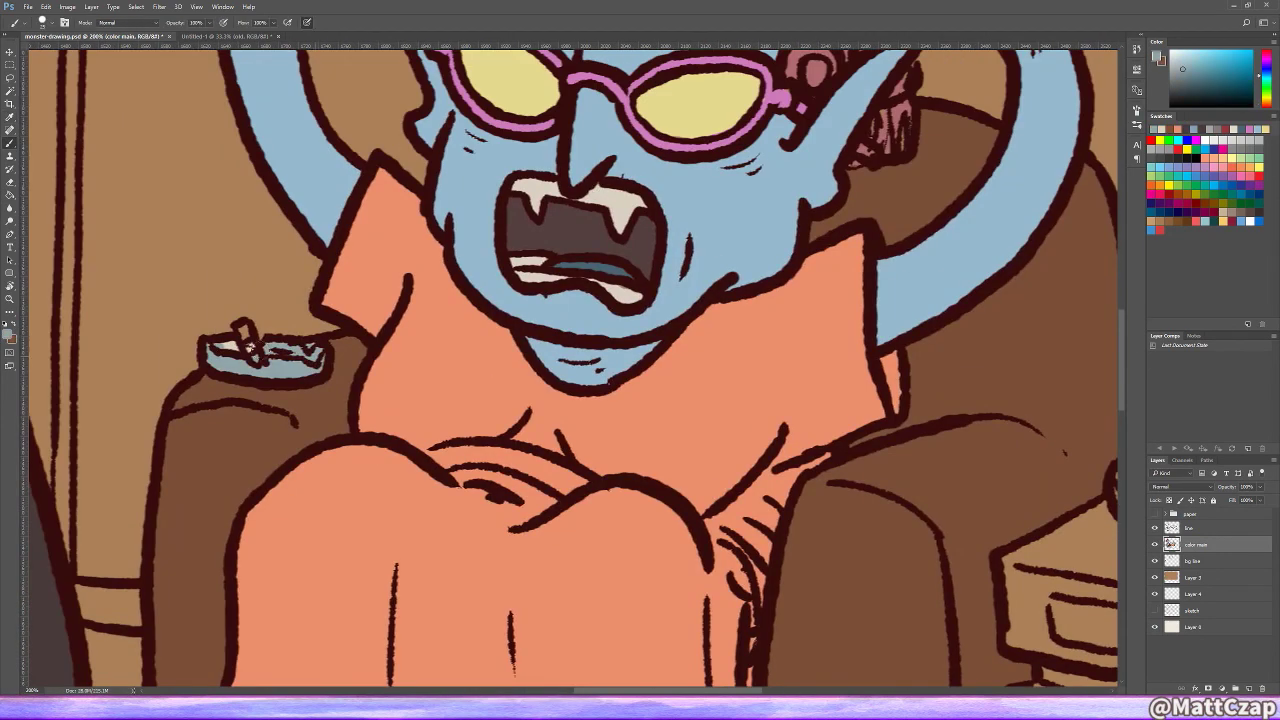
pyautogui.keyDown('alt'); pyautogui.click(543, 255); pyautogui.keyUp('alt')
pyautogui.hscroll(5, 400, 300)
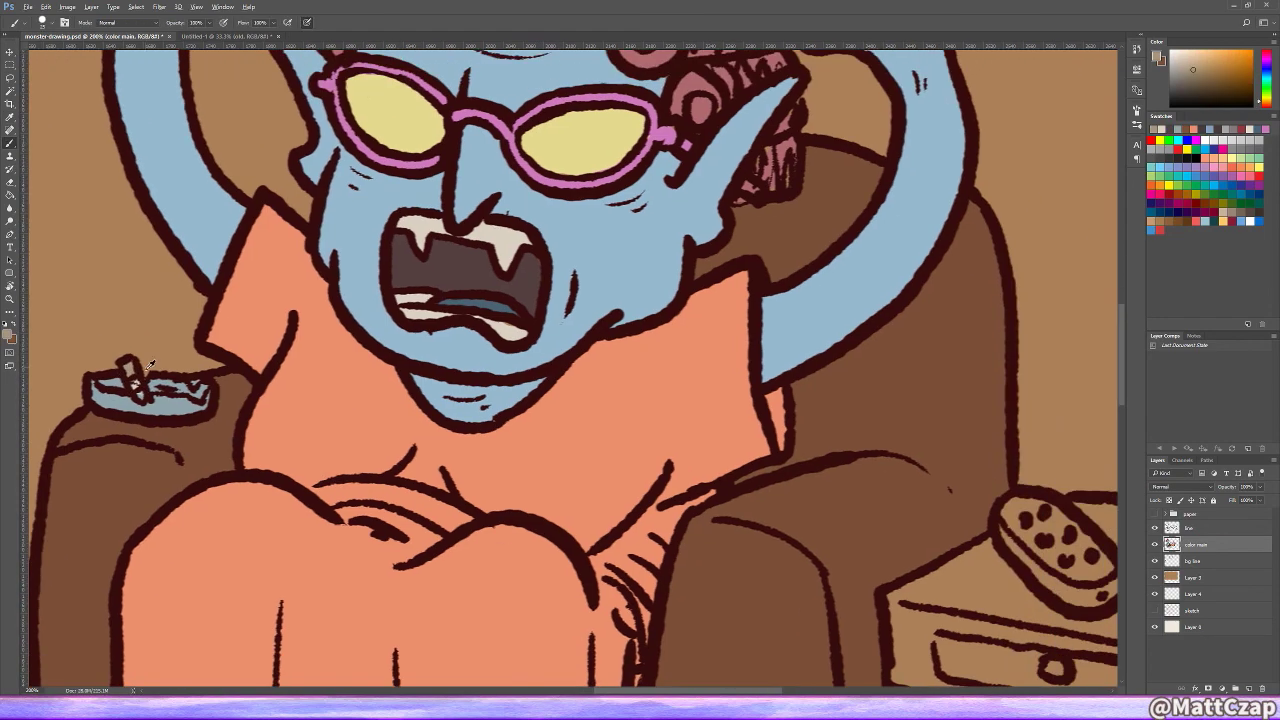
# Step: Paint the remote control on the side table dark grey-brown
pyautogui.scroll(-1, 180, 359)
pyautogui.moveTo(650, 400); pyautogui.dragTo(740, 470)
pyautogui.hscroll(5, 690, 430)
pyautogui.scroll(-2, 690, 430)
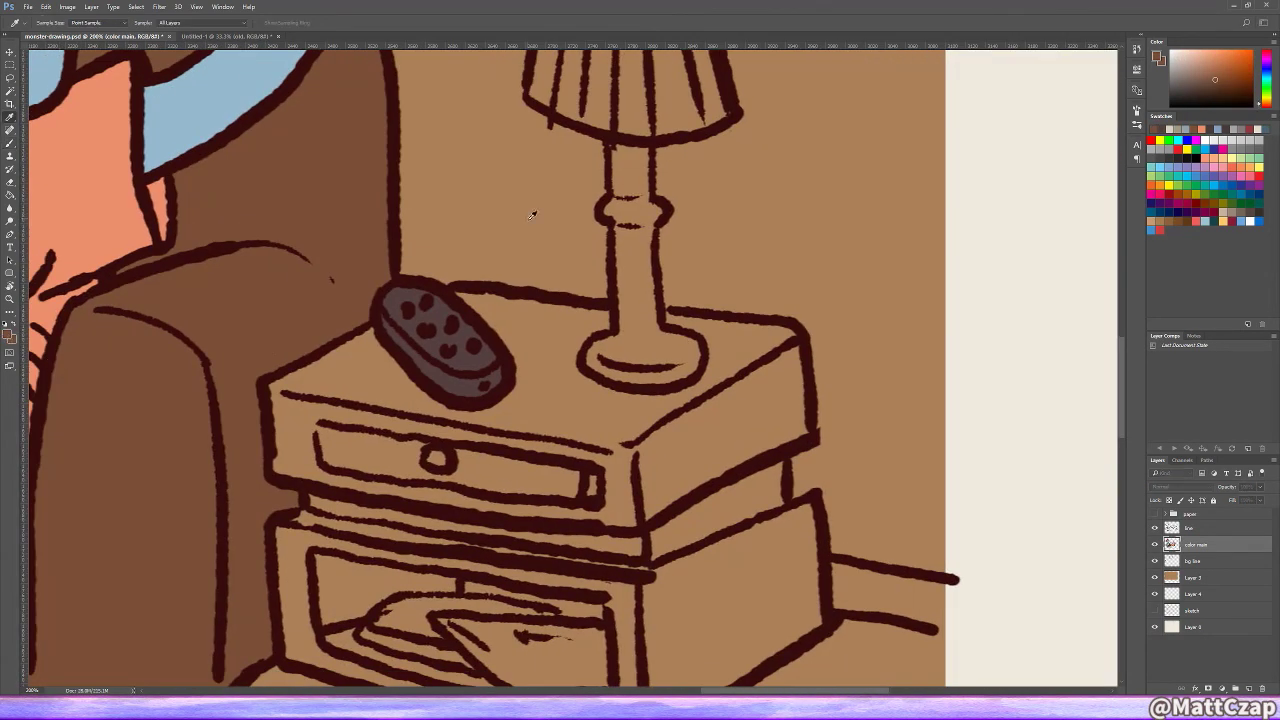
# Step: Select the surfaces of the side table and fill them with light tan
pyautogui.press('w')
pyautogui.click(640, 430)
pyautogui.keyDown('shift'); pyautogui.click(450, 530); pyautogui.keyUp('shift')
pyautogui.hotkey('alt', 'BackSpace')
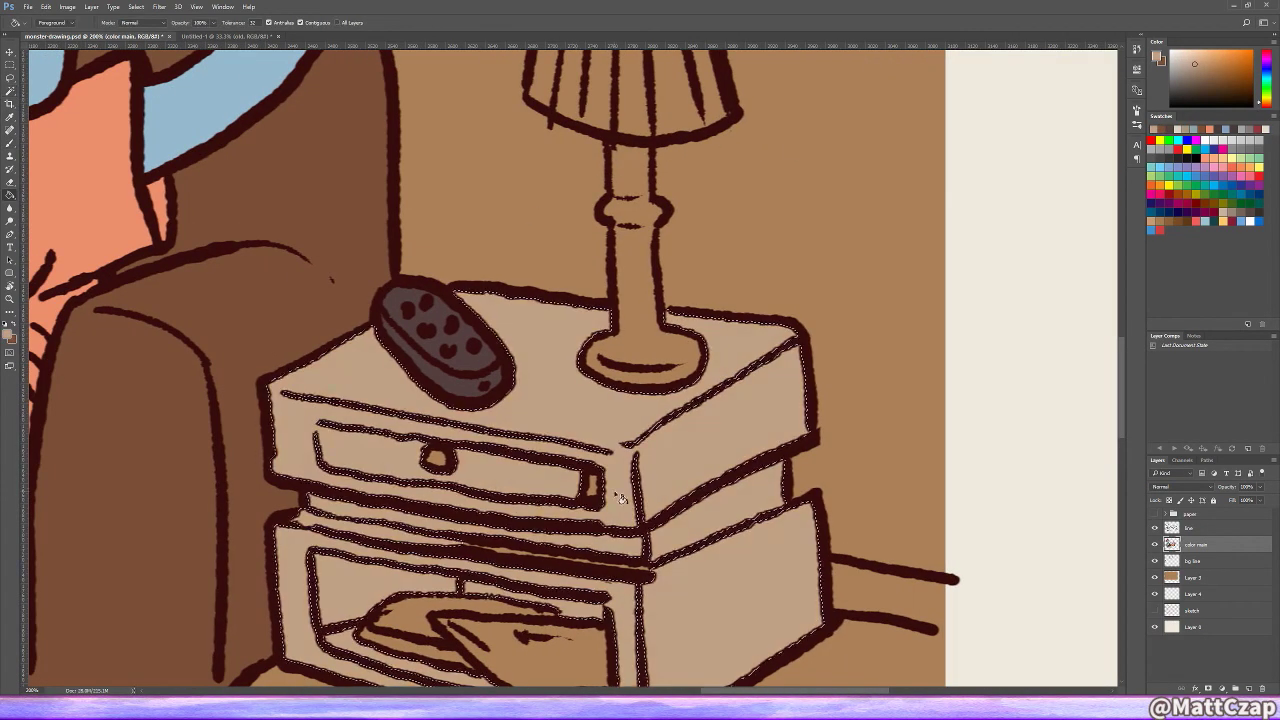
pyautogui.hotkey('ctrl', 'd')
# Step: Paint the magazines on the side table's open shelf light grey and fill the remaining gaps in the table
pyautogui.scroll(-3, 600, 400)
pyautogui.hscroll(-1, 600, 400)
pyautogui.press('b')
pyautogui.moveTo(440, 515)
pyautogui.mouseDown()
pyautogui.moveTo(405, 540)
pyautogui.moveTo(600, 570)
pyautogui.moveTo(460, 512)
pyautogui.mouseUp()
pyautogui.scroll(2, 640, 300)
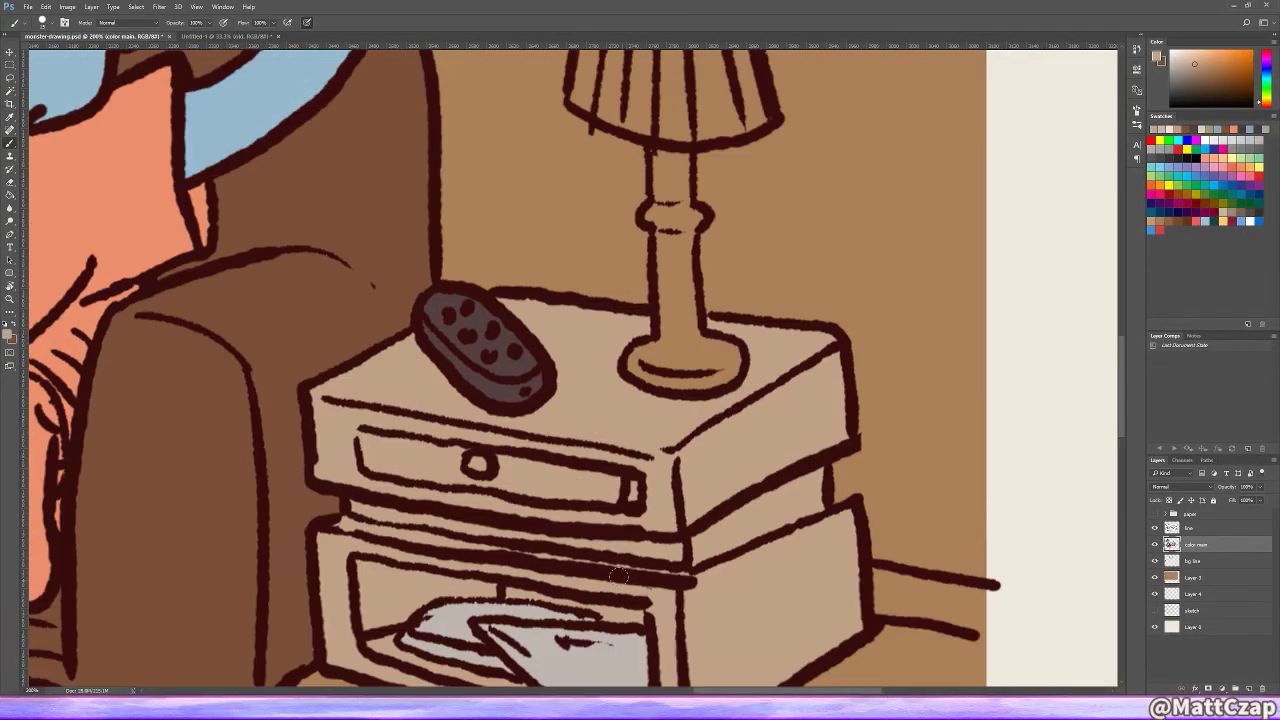
# Step: Paint the lamp's stem and base mustard yellow
pyautogui.press('i')
pyautogui.click(1218, 67)
pyautogui.moveTo(662, 150)
pyautogui.mouseDown()
pyautogui.moveTo(677, 214)
pyautogui.moveTo(672, 365)
pyautogui.mouseUp()
pyautogui.moveTo(672, 365); pyautogui.dragTo(700, 370)
# Step: Rename the brown backdrop layer "bg flat" and add a layer named "bg color" above it
pyautogui.hscroll(3, 600, 300)
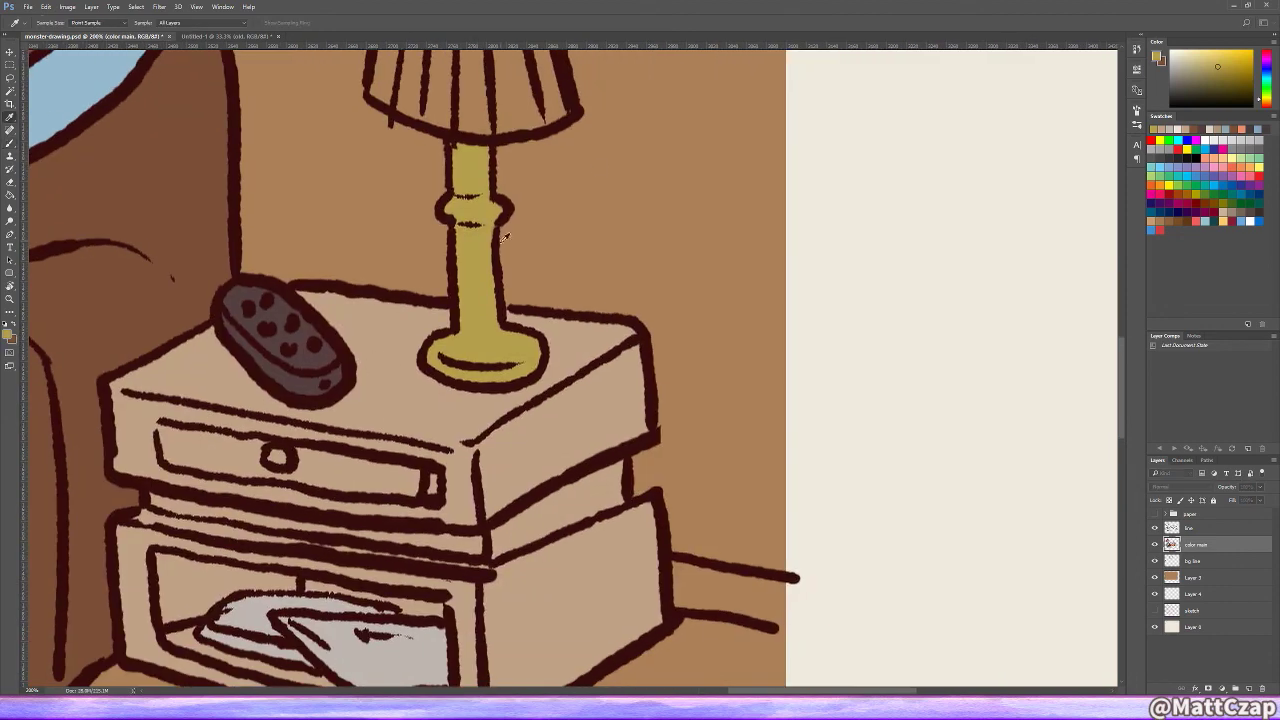
pyautogui.click(613, 177)
pyautogui.write('bbg')
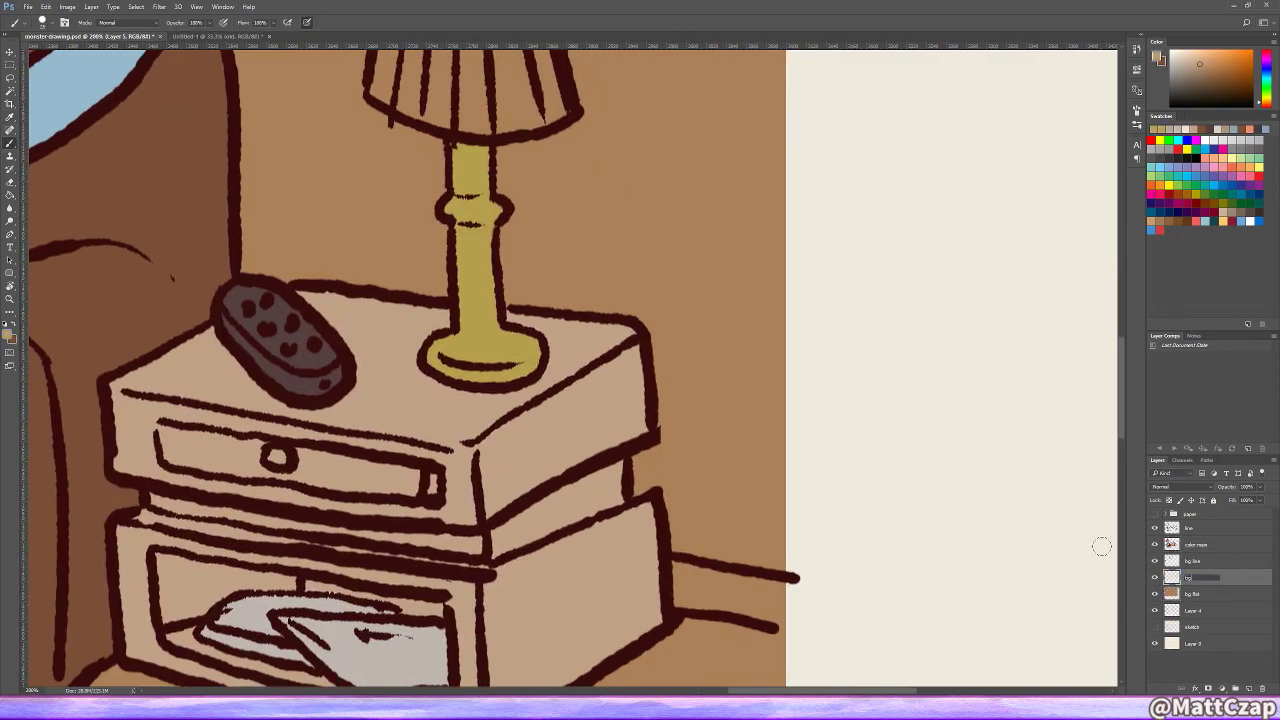
pyautogui.write(' color')
pyautogui.press('Return')
# Step: Fill the kitchen door frame with light tan on the bg color layer
pyautogui.hotkey('ctrl', '0')
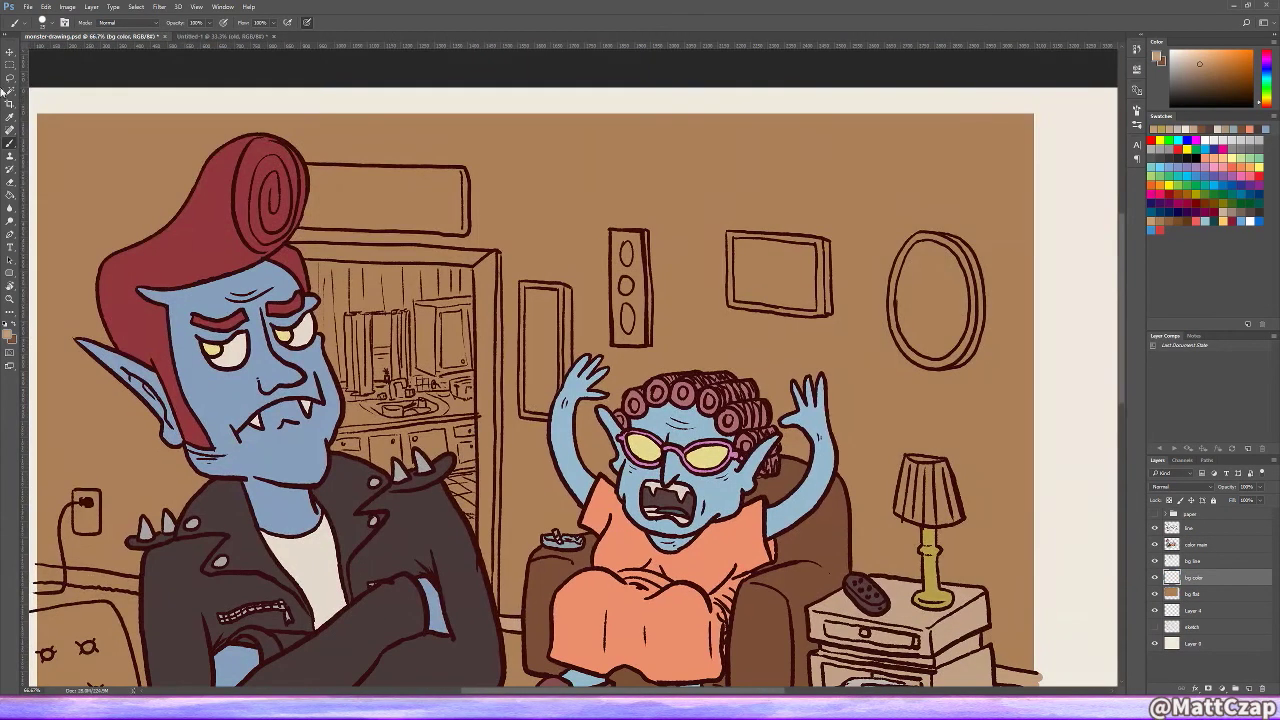
pyautogui.press('w')
pyautogui.press('b')
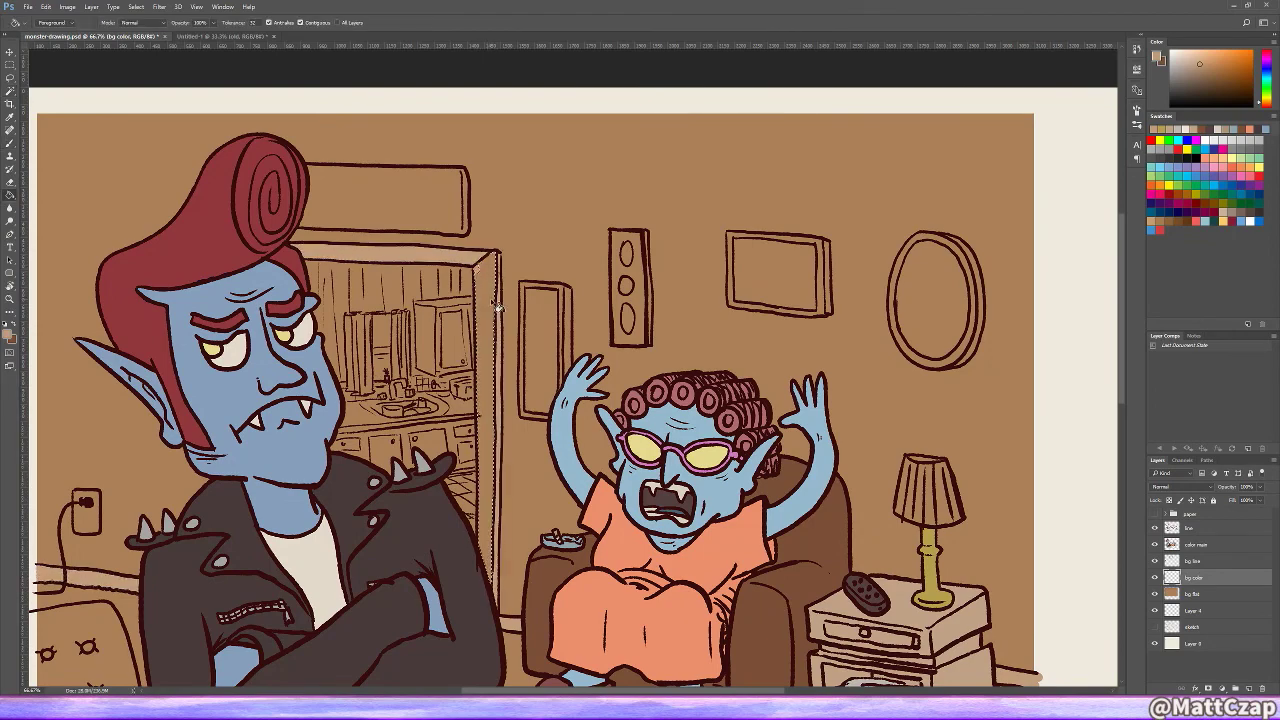
pyautogui.scroll(-3, 476, 312)
# Step: Paint the tufted chair behind the greaser in the armchair's dark brown
pyautogui.keyDown('alt'); pyautogui.click(141, 519); pyautogui.keyUp('alt')
pyautogui.moveTo(120, 515)
pyautogui.mouseDown()
pyautogui.moveTo(153, 638)
pyautogui.moveTo(215, 535)
pyautogui.mouseUp()
pyautogui.moveTo(215, 535); pyautogui.dragTo(290, 590)
pyautogui.moveTo(100, 425)
pyautogui.mouseDown()
pyautogui.moveTo(96, 541)
pyautogui.moveTo(180, 450)
pyautogui.mouseUp()
pyautogui.moveTo(120, 560); pyautogui.dragTo(190, 440)
pyautogui.moveTo(190, 440); pyautogui.dragTo(235, 525)
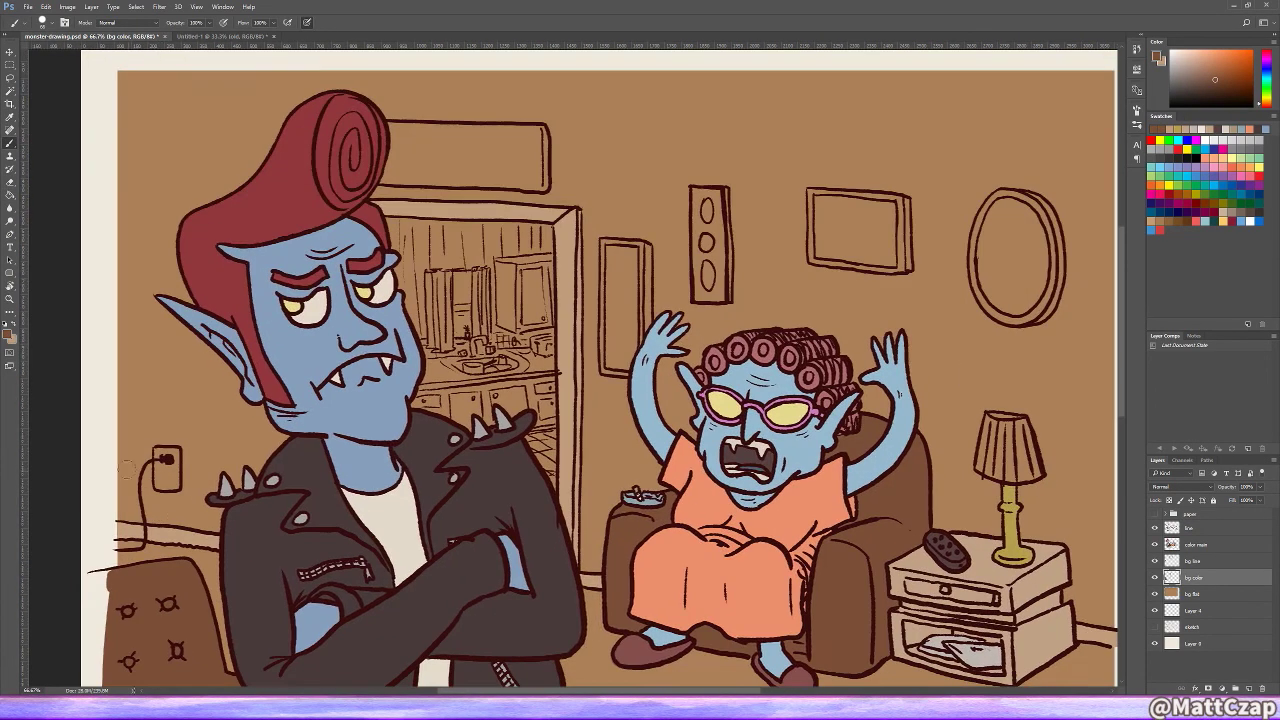
# Step: Paint the wall outlet light tan and the lampshade grey
pyautogui.keyDown('alt'); pyautogui.click(168, 467); pyautogui.keyUp('alt')
pyautogui.moveTo(928, 316)
pyautogui.mouseDown()
pyautogui.moveTo(708, 276)
pyautogui.moveTo(580, 218)
pyautogui.mouseUp()
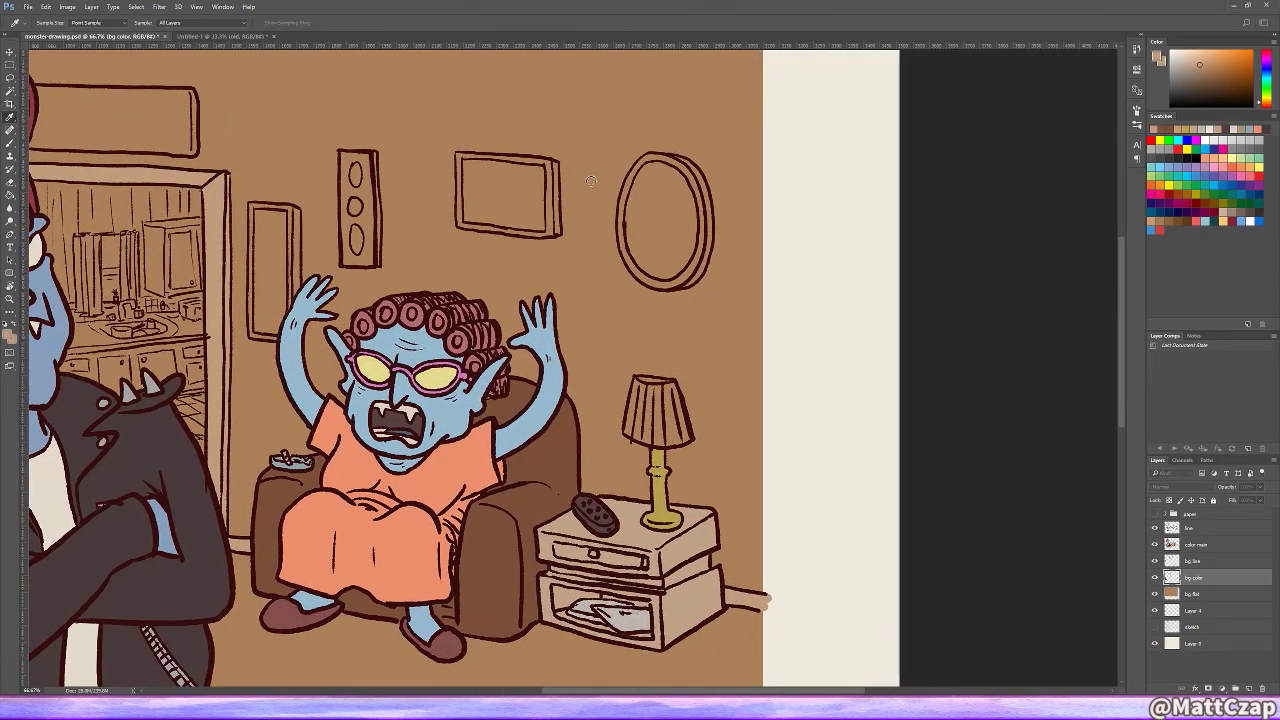
pyautogui.keyDown('alt'); pyautogui.click(631, 405); pyautogui.keyUp('alt')
pyautogui.moveTo(673, 400); pyautogui.dragTo(544, 208)
# Step: Paint the kitchen seen through the doorway a flat light pink
pyautogui.moveTo(300, 410)
pyautogui.mouseDown()
pyautogui.moveTo(436, 470)
pyautogui.moveTo(400, 245)
pyautogui.moveTo(300, 400)
pyautogui.moveTo(416, 440)
pyautogui.mouseUp()
pyautogui.keyDown('alt'); pyautogui.click(452, 282); pyautogui.keyUp('alt')
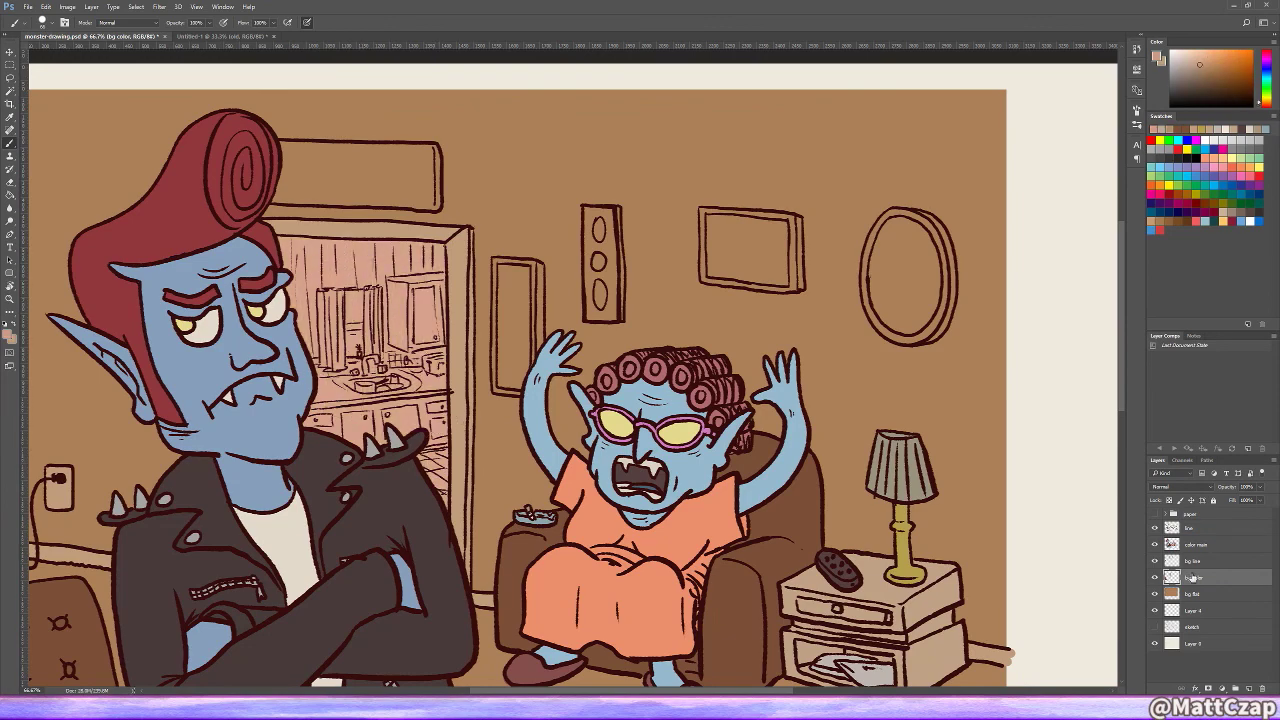
pyautogui.scroll(-3, 458, 396)
pyautogui.scroll(2, 432, 540)
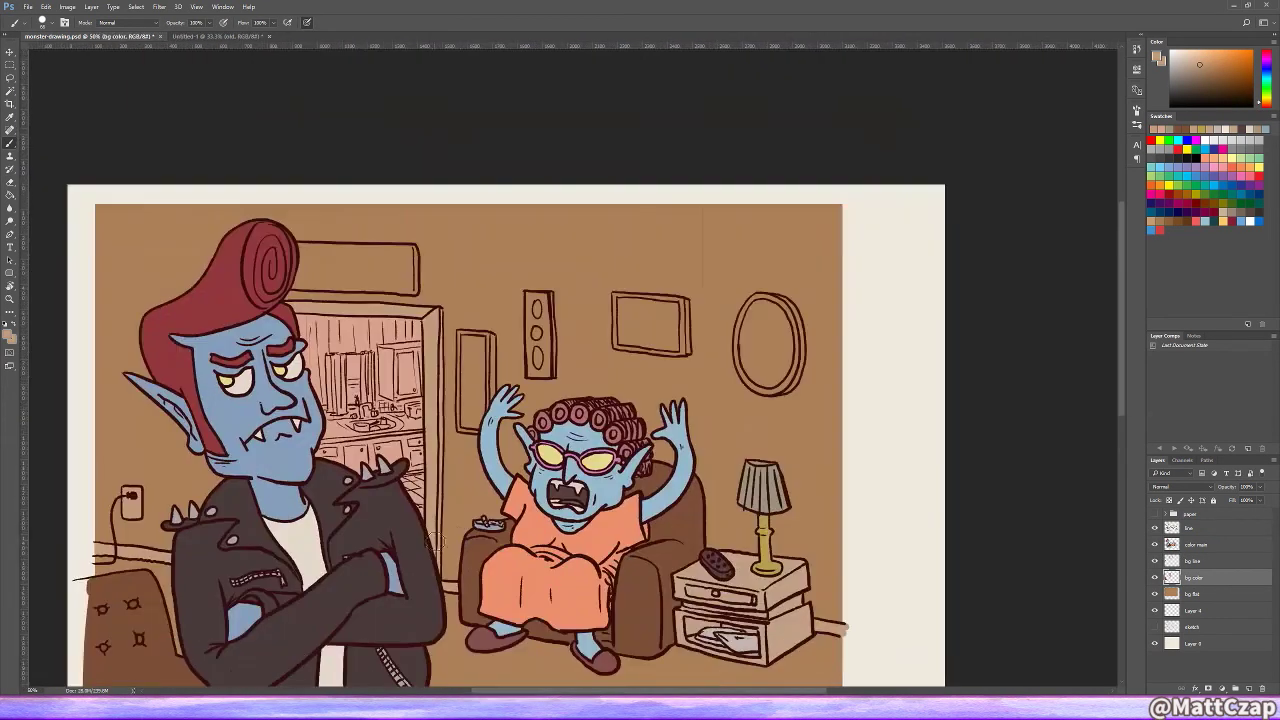
# Step: Lasso the kitchen area inside the door frame and darken its pink to a muted mauve-brown
pyautogui.press('l')
pyautogui.moveTo(278, 318); pyautogui.dragTo(428, 527)
pyautogui.hotkey('ctrl', '+')
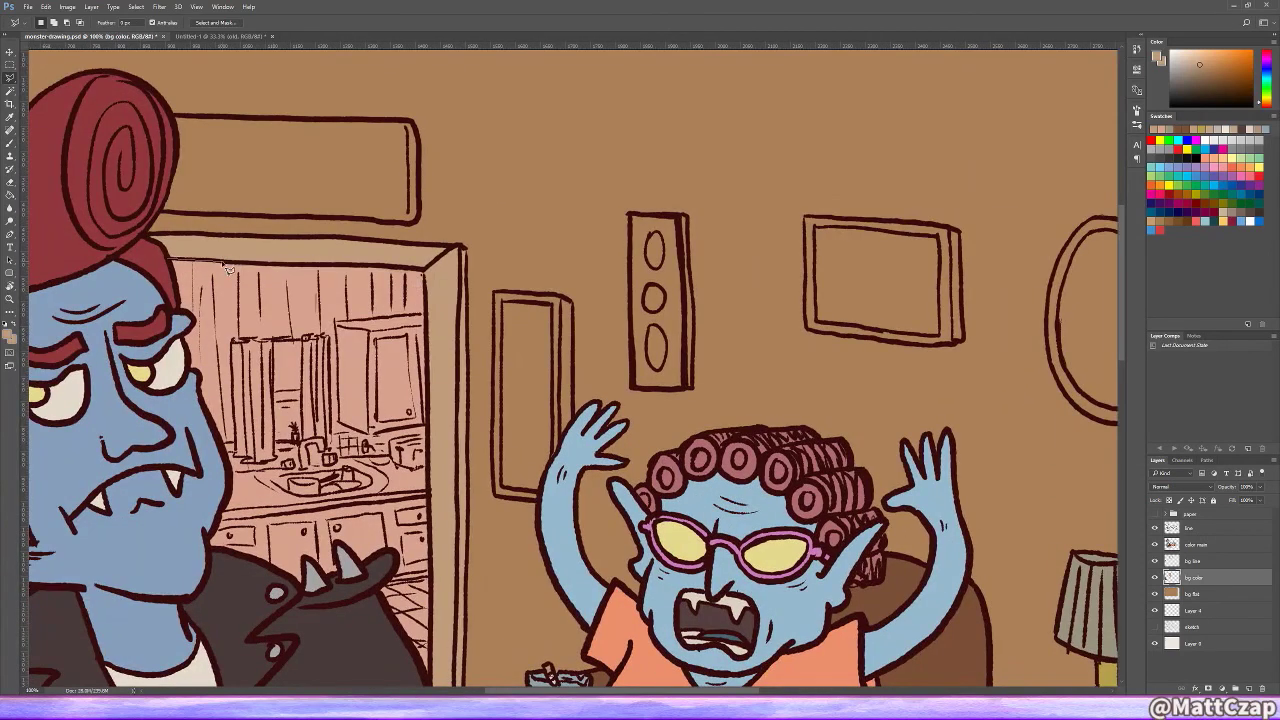
pyautogui.hotkey('ctrl', '-')
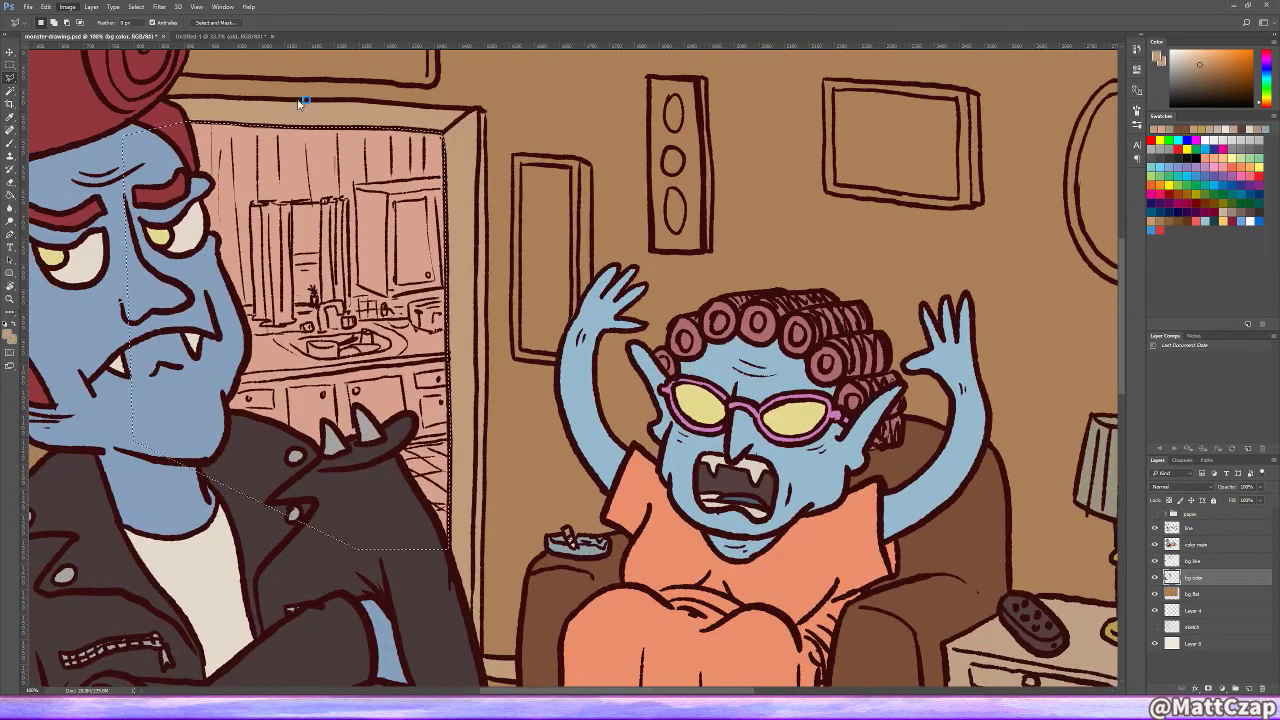
pyautogui.press('i')
pyautogui.hotkey('ctrl', '-')
pyautogui.hotkey('ctrl', 'i')
pyautogui.hotkey('ctrl', 'z')
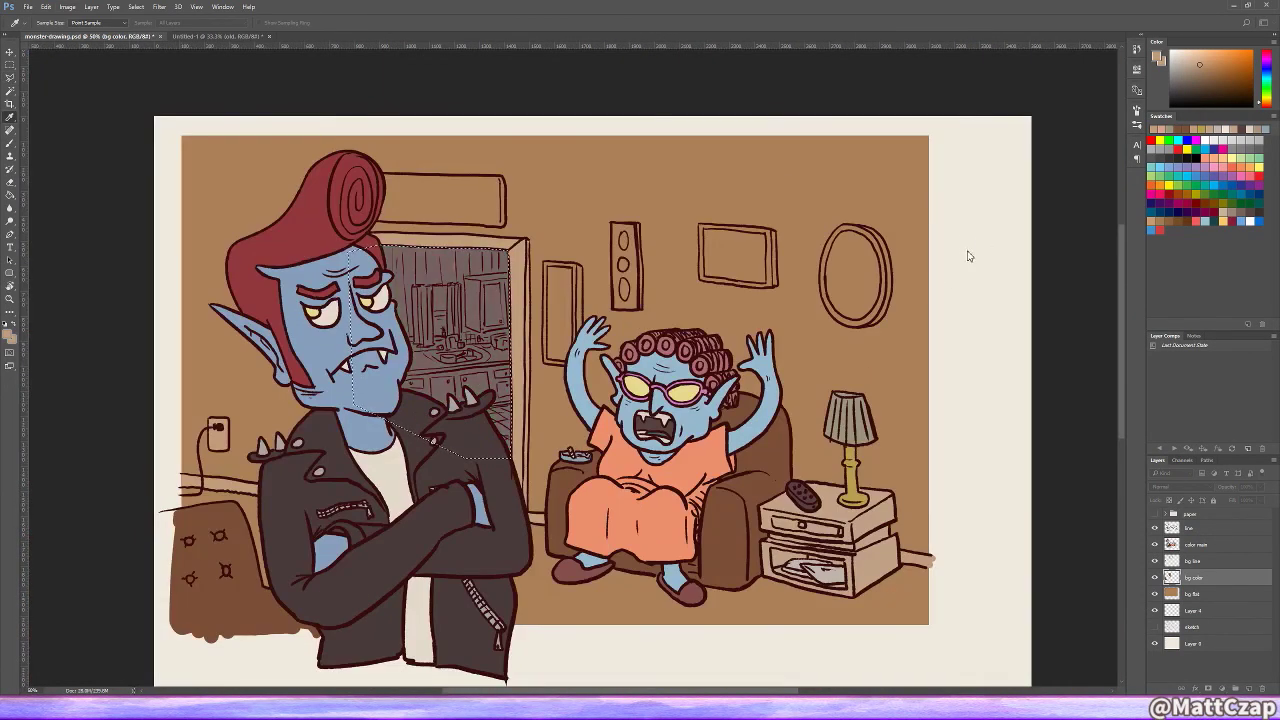
pyautogui.hotkey('ctrl', 'alt', 'z')
pyautogui.hotkey('ctrl', 'alt', 'z')
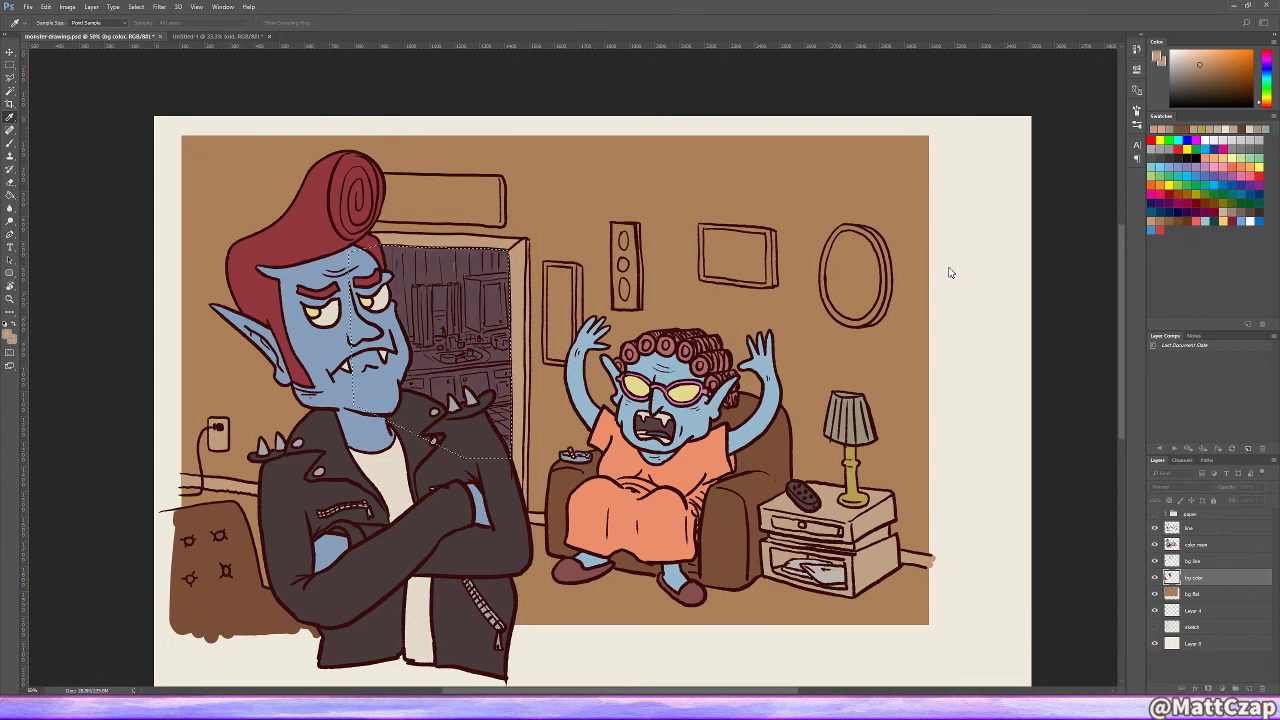
pyautogui.hotkey('ctrl', 'd')
pyautogui.press('b')
# Step: Fill the panel above the doorway, the tall picture frame and the oval frame with dark brown
pyautogui.keyDown('alt'); pyautogui.click(458, 265); pyautogui.keyUp('alt')
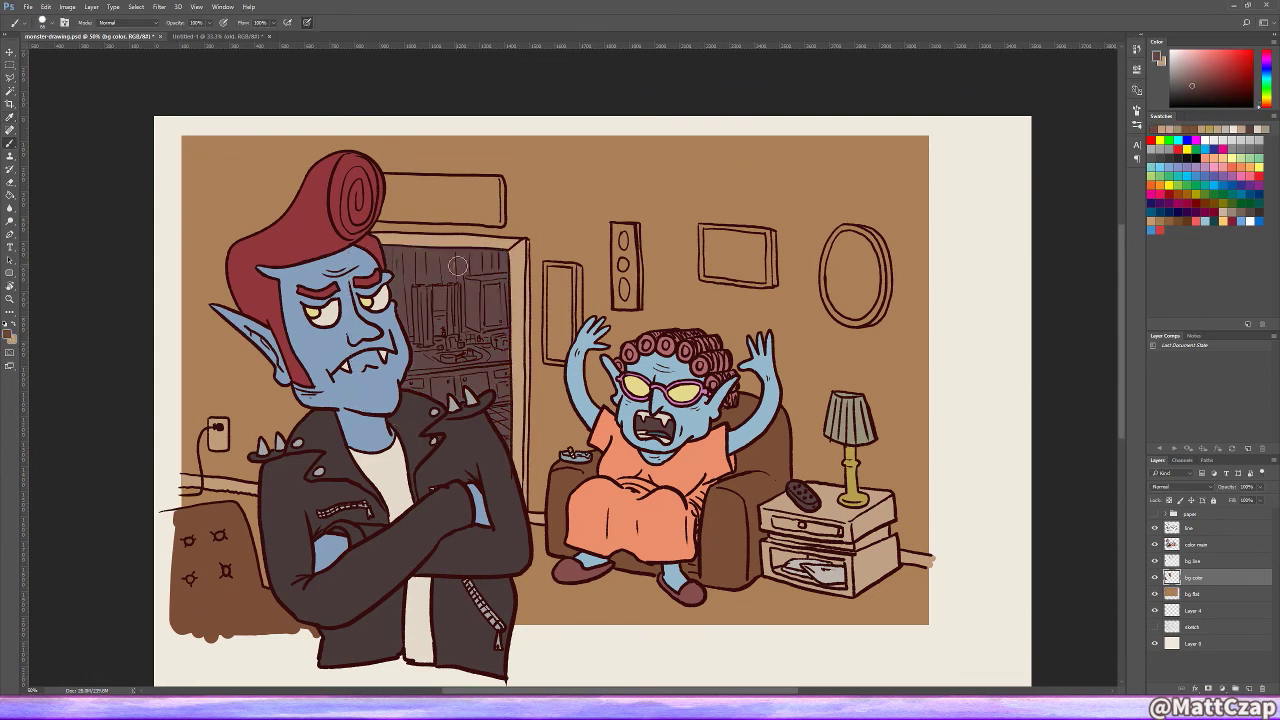
pyautogui.click(440, 200)
pyautogui.keyDown('shift'); pyautogui.click(560, 310); pyautogui.keyUp('shift')
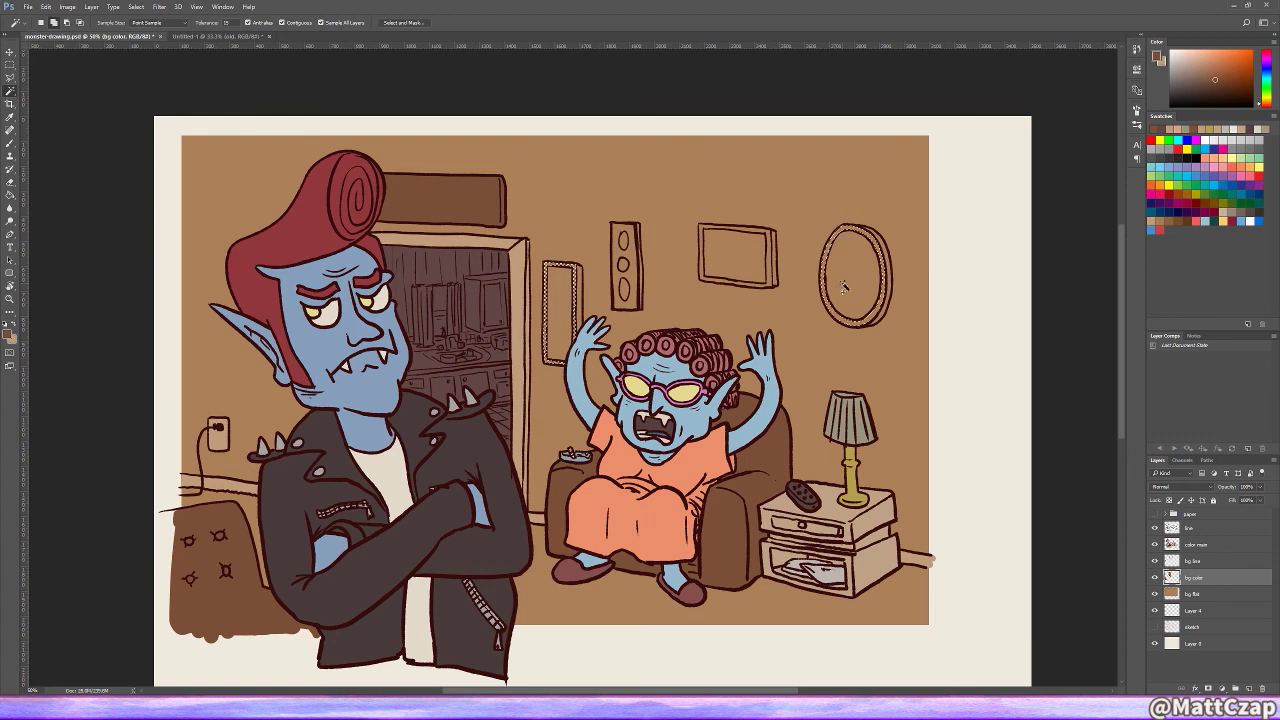
pyautogui.keyDown('shift'); pyautogui.click(855, 275); pyautogui.keyUp('shift')
pyautogui.press('i')
pyautogui.click(695, 158)
pyautogui.hotkey('alt', 'BackSpace')
pyautogui.hotkey('ctrl', 'd')
pyautogui.press('b')
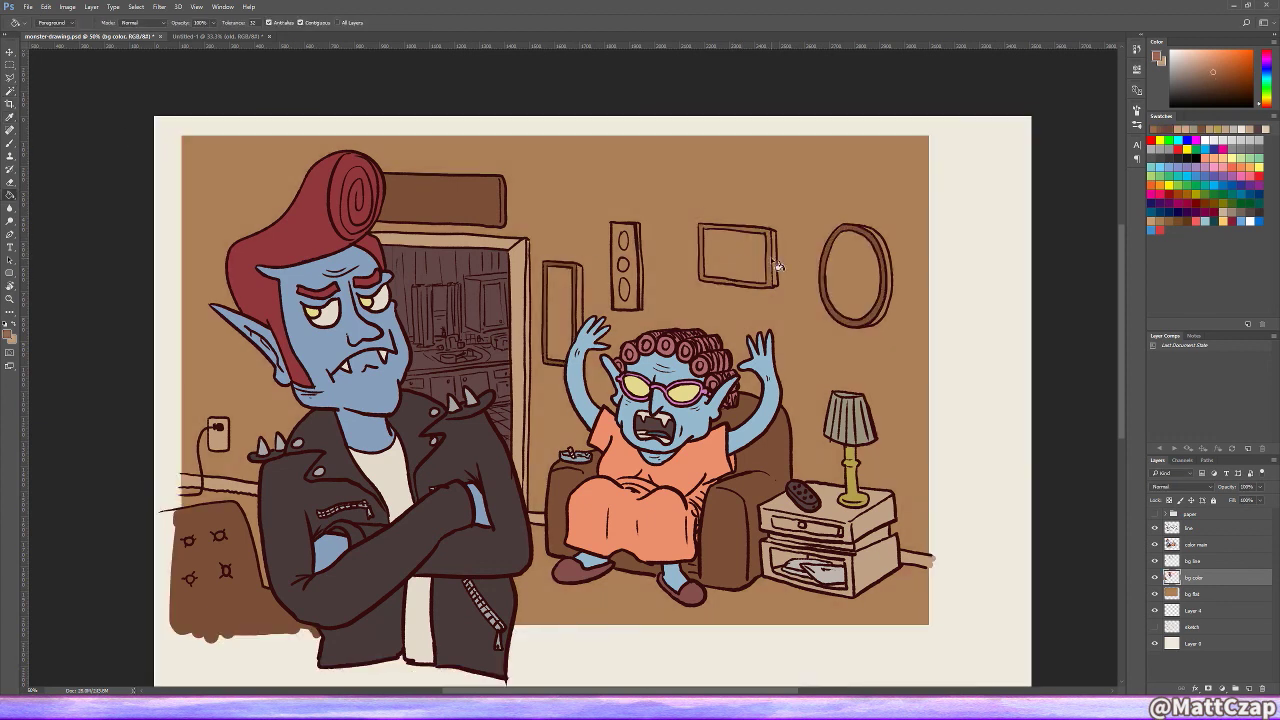
pyautogui.keyDown('alt'); pyautogui.click(891, 317); pyautogui.keyUp('alt')
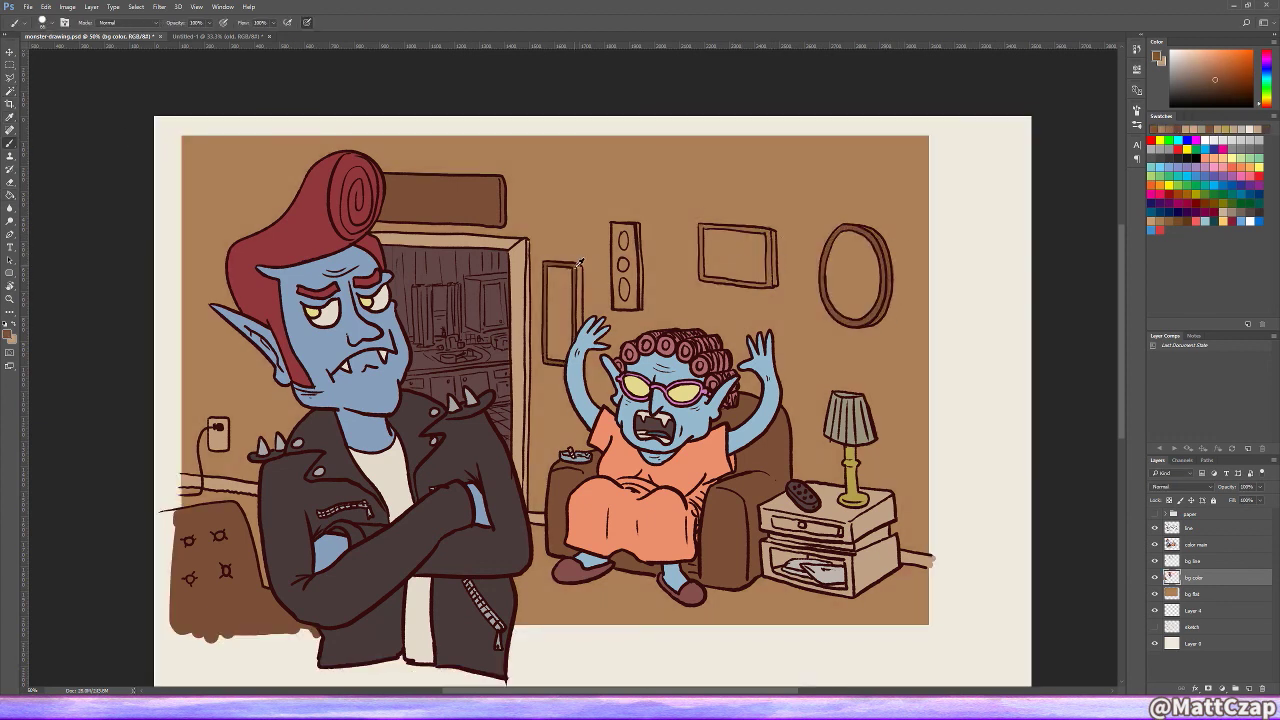
# Step: Paint the narrow wall hanging with three ovals light grey
pyautogui.click(1180, 63)
pyautogui.moveTo(624, 230)
pyautogui.mouseDown()
pyautogui.moveTo(640, 306)
pyautogui.moveTo(640, 233)
pyautogui.mouseUp()
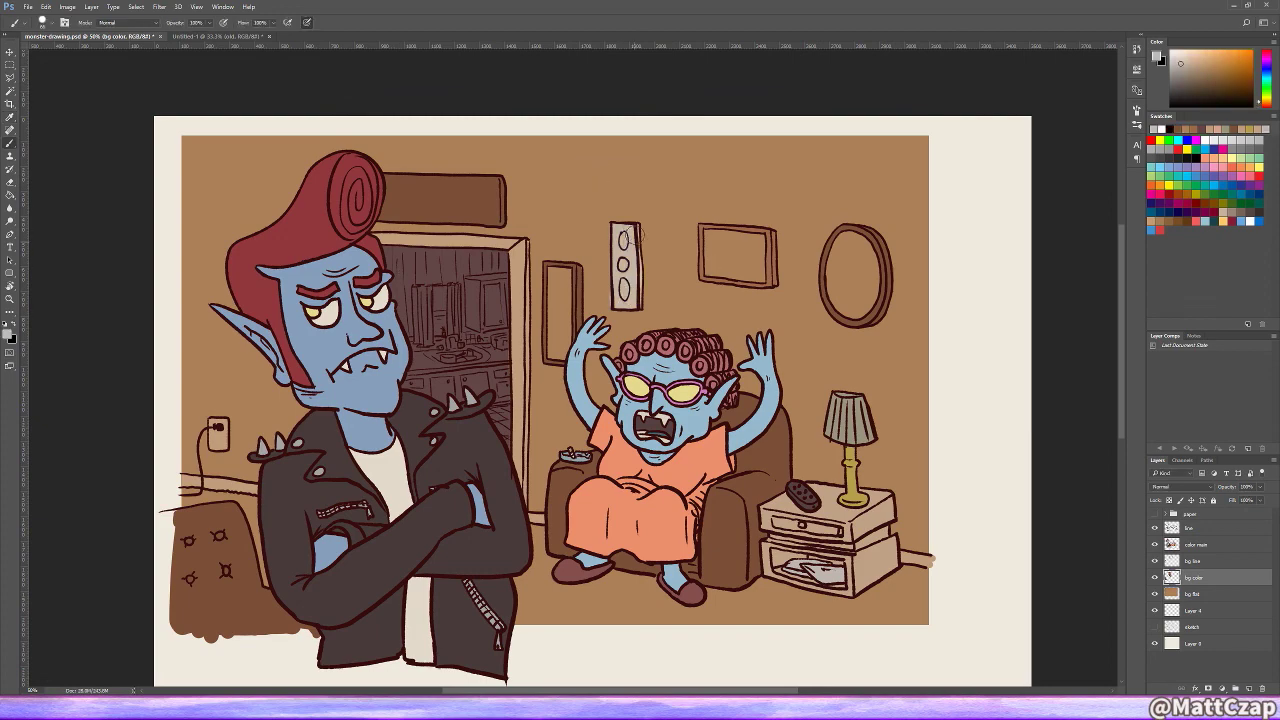
pyautogui.hotkey('ctrl', '+')
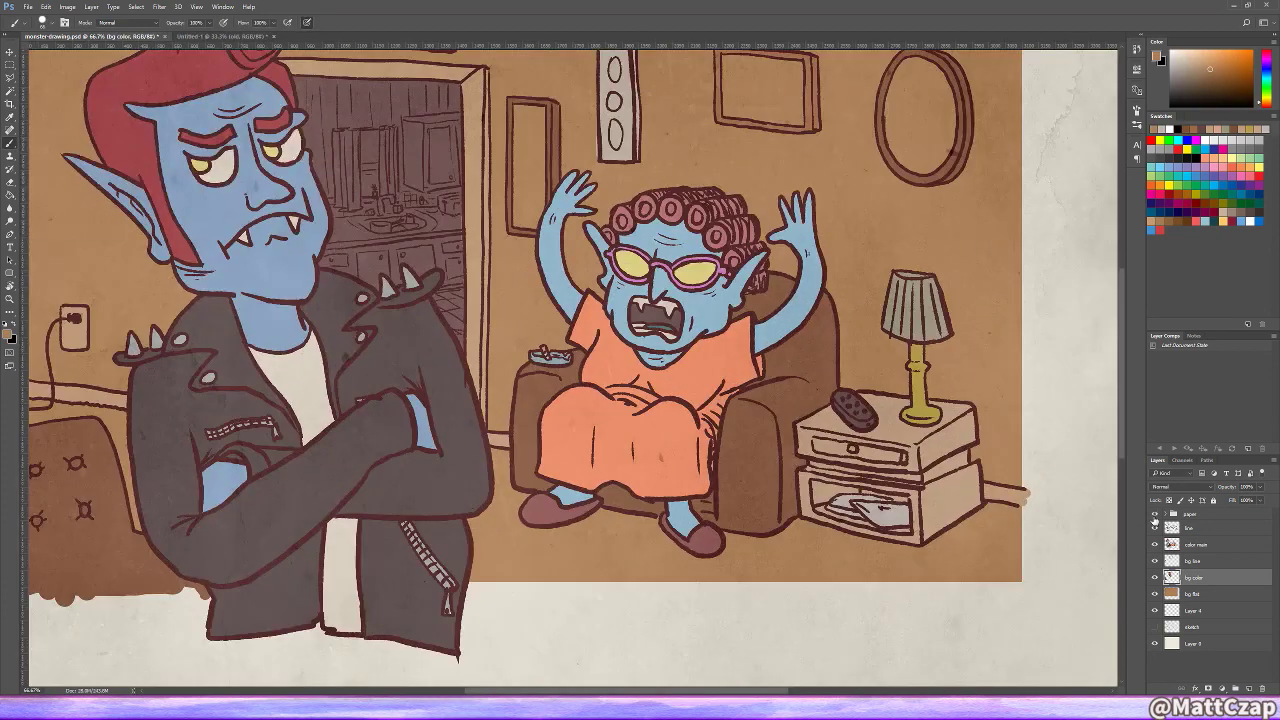
pyautogui.moveTo(482, 252); pyautogui.dragTo(558, 378)
# Step: Pick up the dark red line colour and add a Hard Light layer named "shade 1" above the main colour layer
pyautogui.keyDown('alt'); pyautogui.click(238, 426); pyautogui.keyUp('alt')
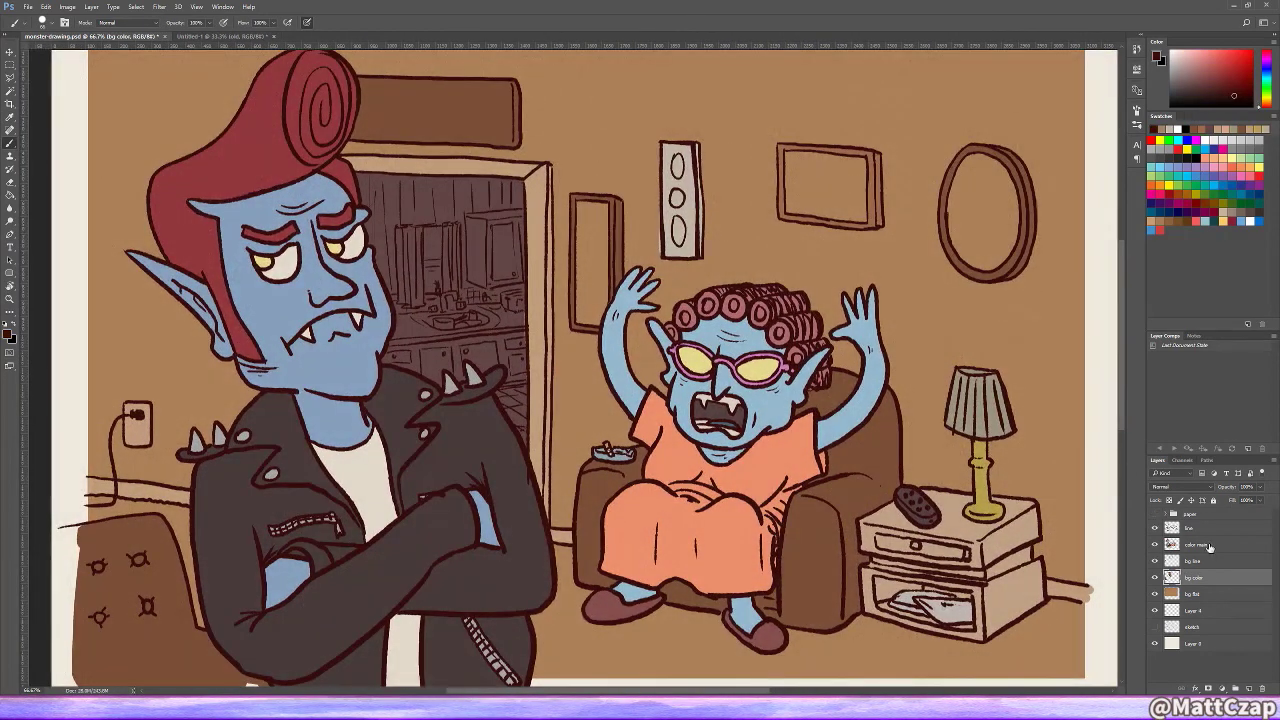
pyautogui.hotkey('ctrl', 'shift', 'alt', 'n')
pyautogui.doubleClick(1195, 544)
pyautogui.write('shade 1')
pyautogui.click(1199, 593)
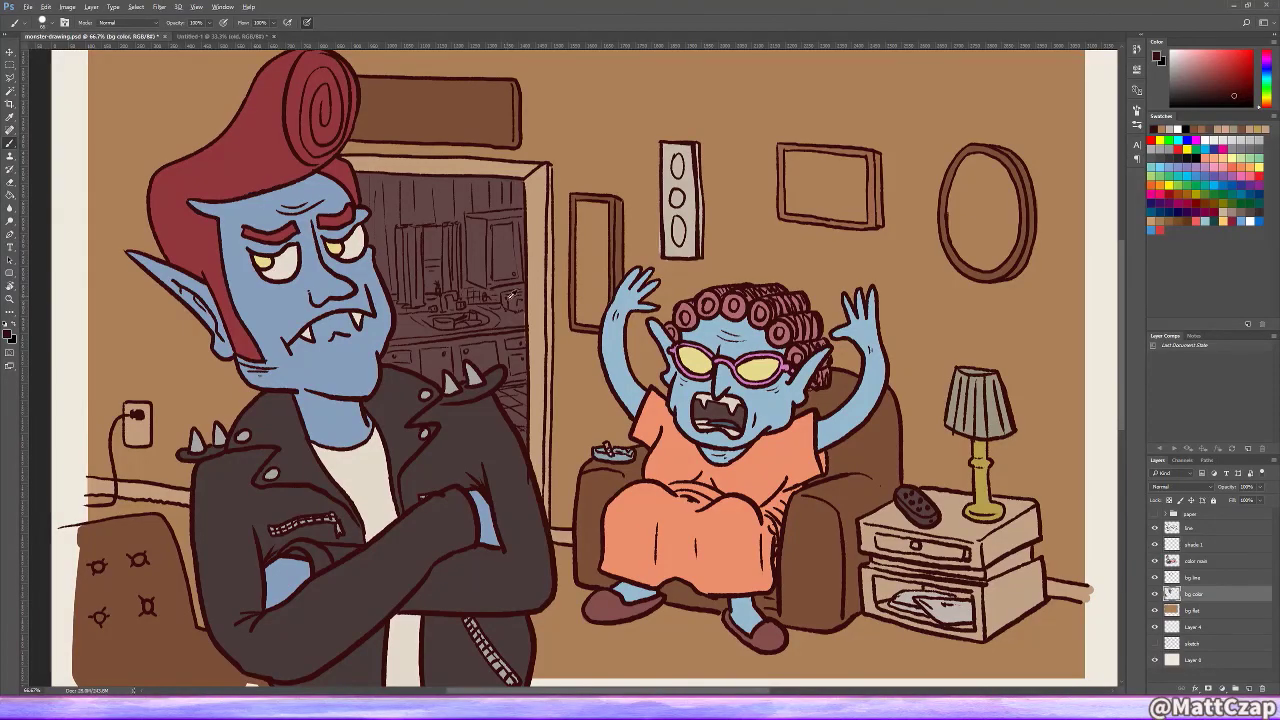
pyautogui.keyDown('alt'); pyautogui.click(518, 318); pyautogui.keyUp('alt')
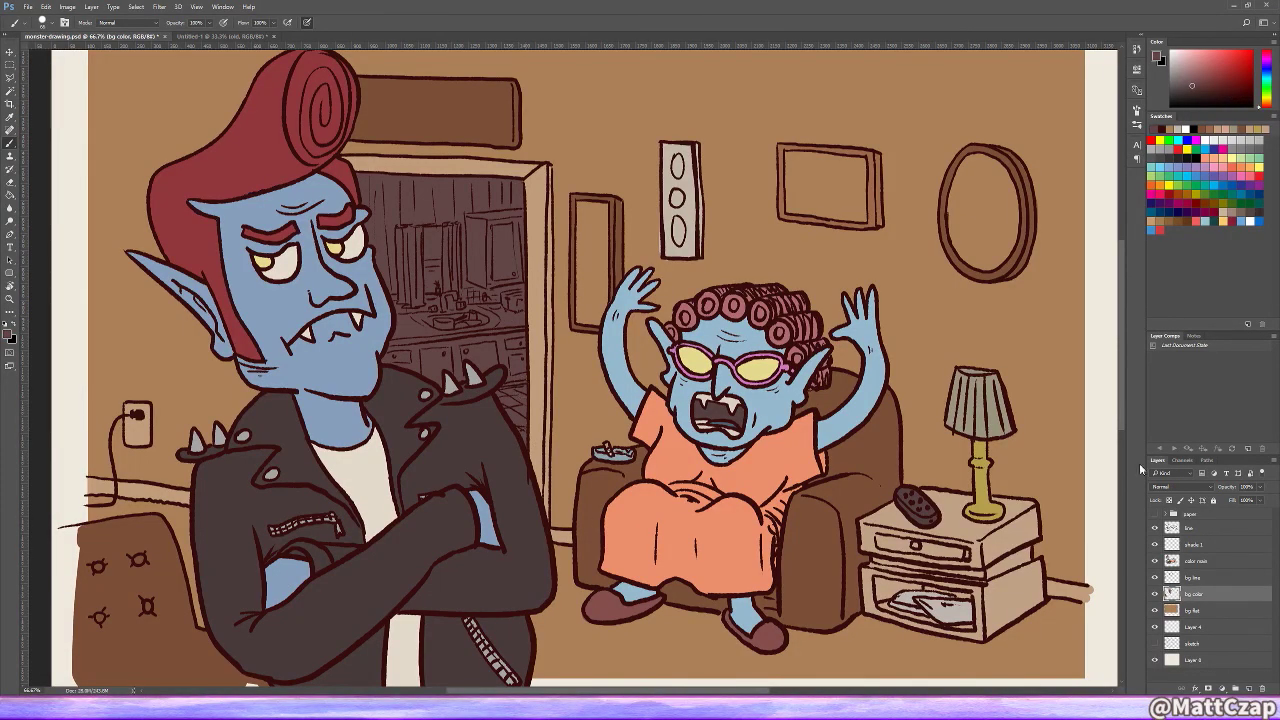
pyautogui.click(1195, 544)
# Step: Try out dark shading strokes on the greaser's face along his hairline and undo them
pyautogui.moveTo(310, 390); pyautogui.dragTo(338, 480)
pyautogui.moveTo(340, 140)
pyautogui.mouseDown()
pyautogui.moveTo(322, 189)
pyautogui.moveTo(354, 231)
pyautogui.moveTo(334, 158)
pyautogui.mouseUp()
pyautogui.hotkey('ctrl', 'z')
pyautogui.moveTo(230, 275); pyautogui.dragTo(300, 420)
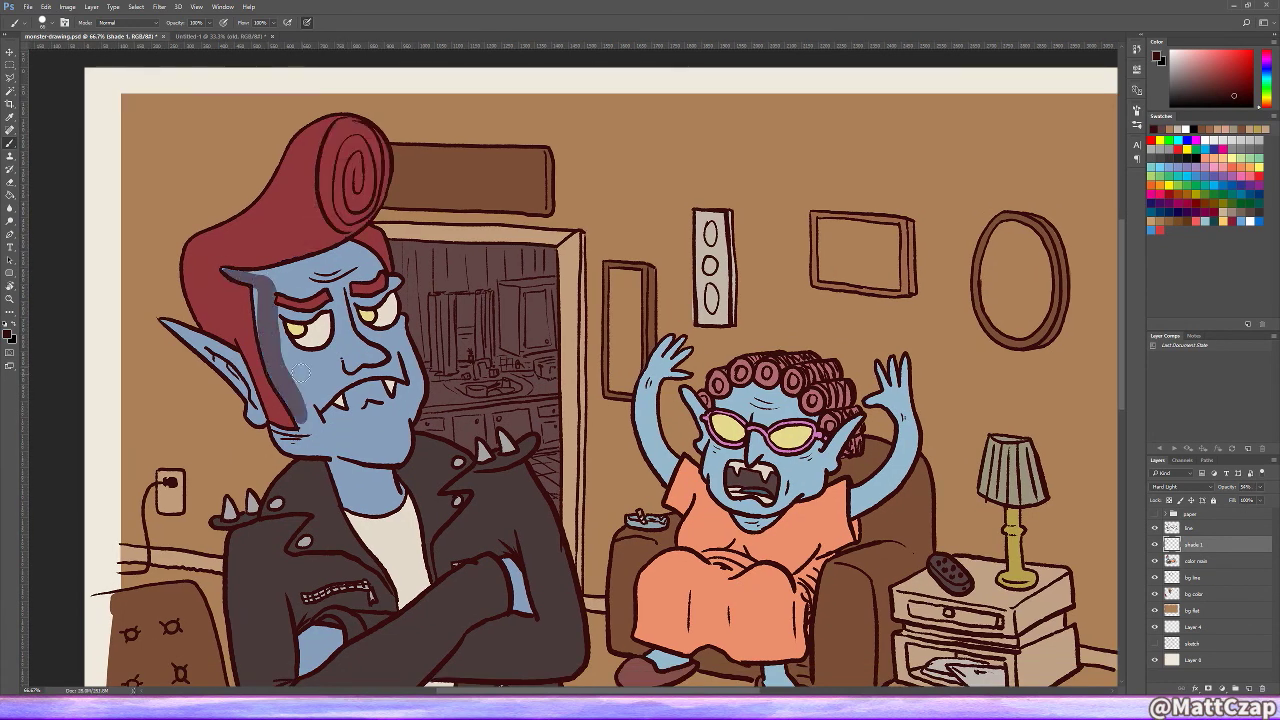
pyautogui.hotkey('ctrl', 'z')
pyautogui.moveTo(330, 250); pyautogui.dragTo(380, 340)
pyautogui.moveTo(380, 340); pyautogui.dragTo(387, 260)
pyautogui.moveTo(340, 170)
pyautogui.mouseDown()
pyautogui.moveTo(410, 315)
pyautogui.moveTo(334, 373)
pyautogui.moveTo(345, 425)
pyautogui.mouseUp()
pyautogui.hotkey('ctrl', 'z')
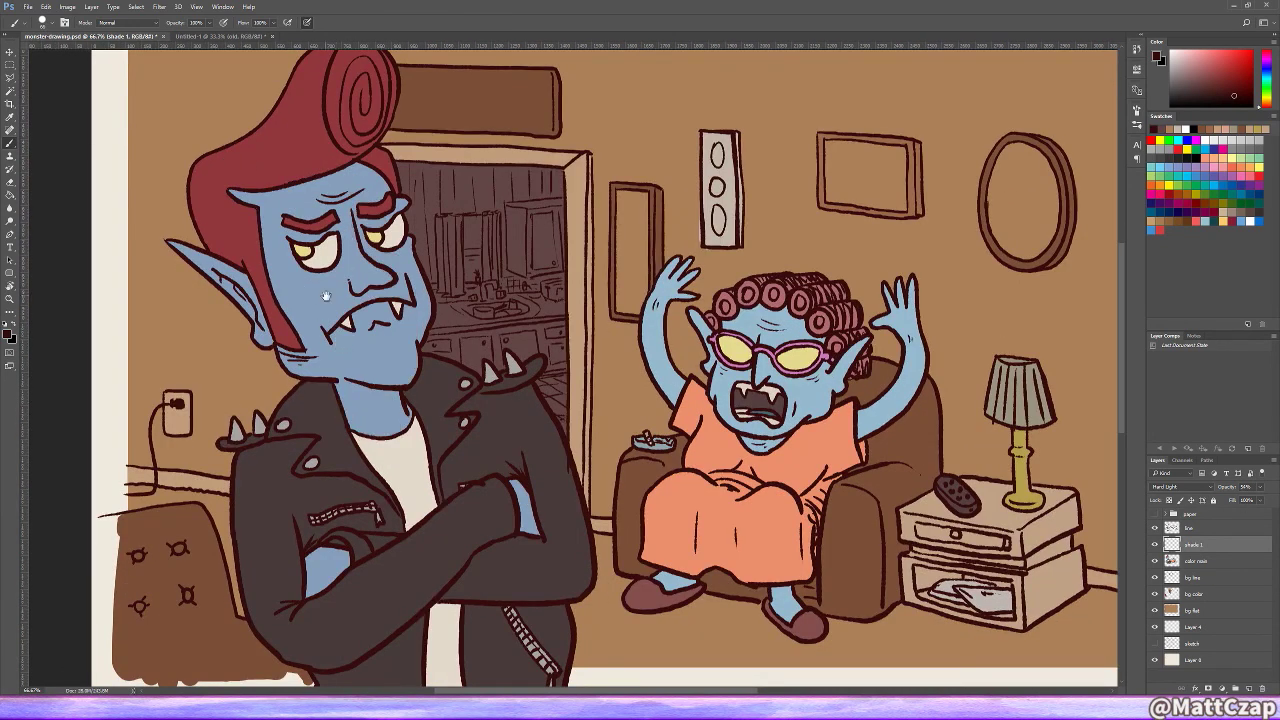
# Step: Shade the greaser's hair, ear, the shadow side of his face, his nose and the area around his mouth on the shade 1 layer
pyautogui.moveTo(300, 180); pyautogui.dragTo(337, 272)
pyautogui.moveTo(370, 135)
pyautogui.mouseDown()
pyautogui.moveTo(350, 260)
pyautogui.moveTo(240, 270)
pyautogui.moveTo(229, 299)
pyautogui.moveTo(330, 440)
pyautogui.moveTo(360, 458)
pyautogui.moveTo(291, 330)
pyautogui.mouseUp()
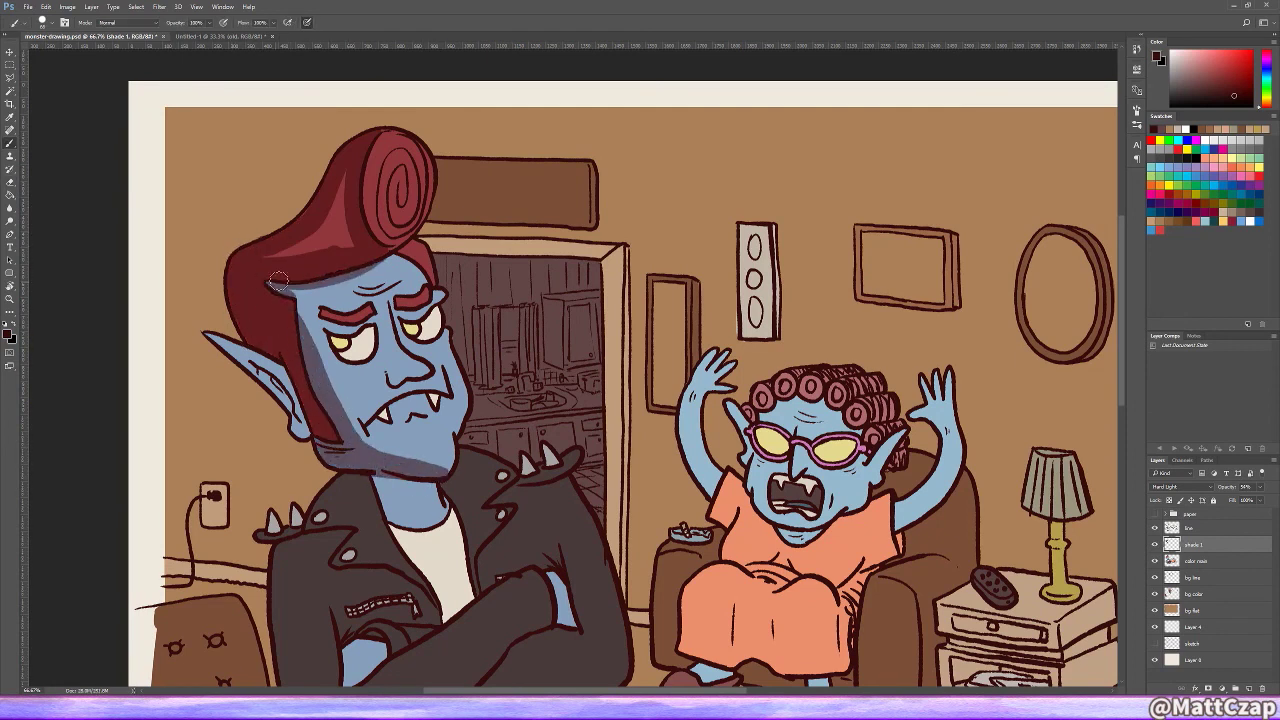
pyautogui.moveTo(278, 281); pyautogui.dragTo(298, 295)
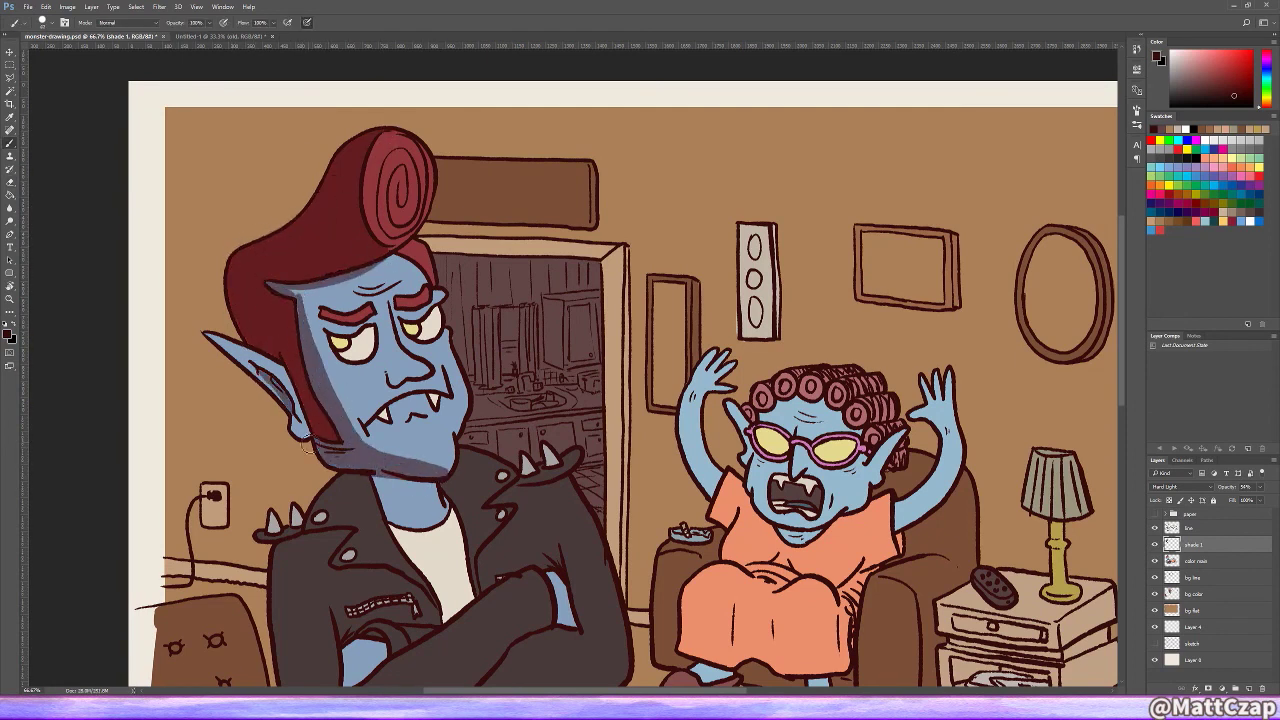
pyautogui.moveTo(395, 373); pyautogui.dragTo(362, 377)
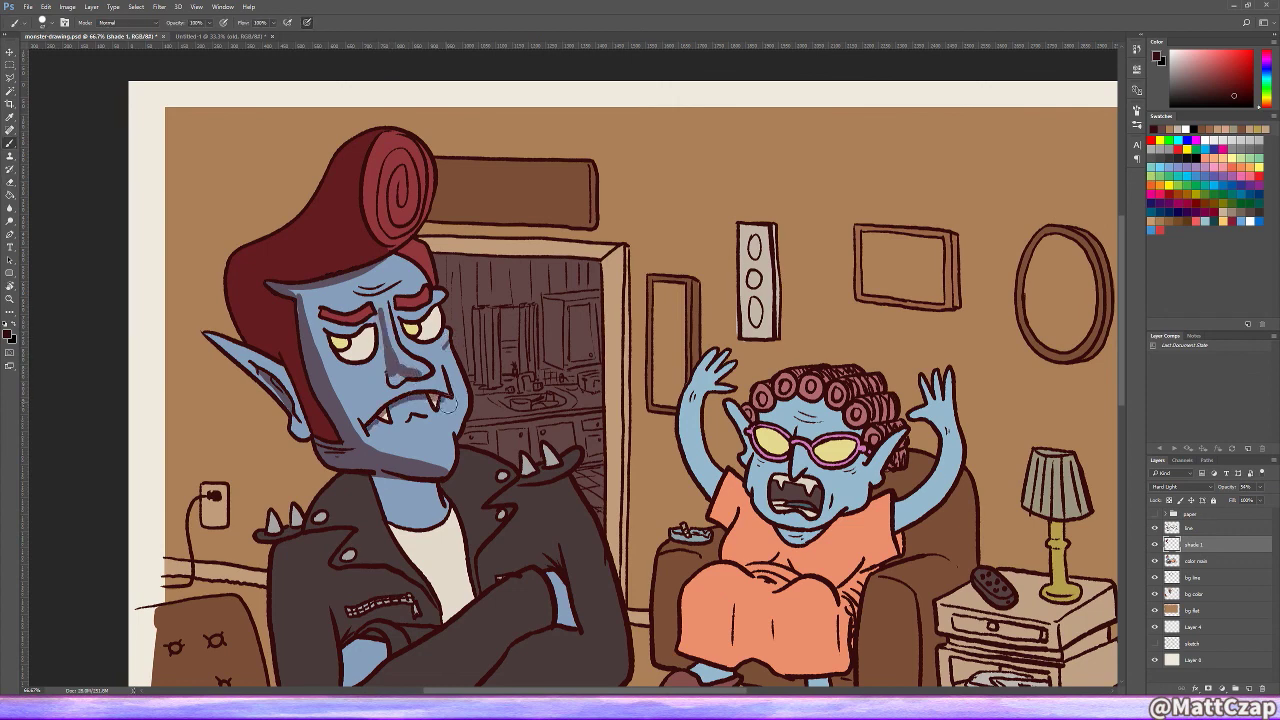
# Step: Shade the greaser's neck, the edge of his white shirt and his exposed forearms, tidying the strokes with the Eraser
pyautogui.press('e')
pyautogui.moveTo(398, 488); pyautogui.dragTo(362, 338)
pyautogui.press('b')
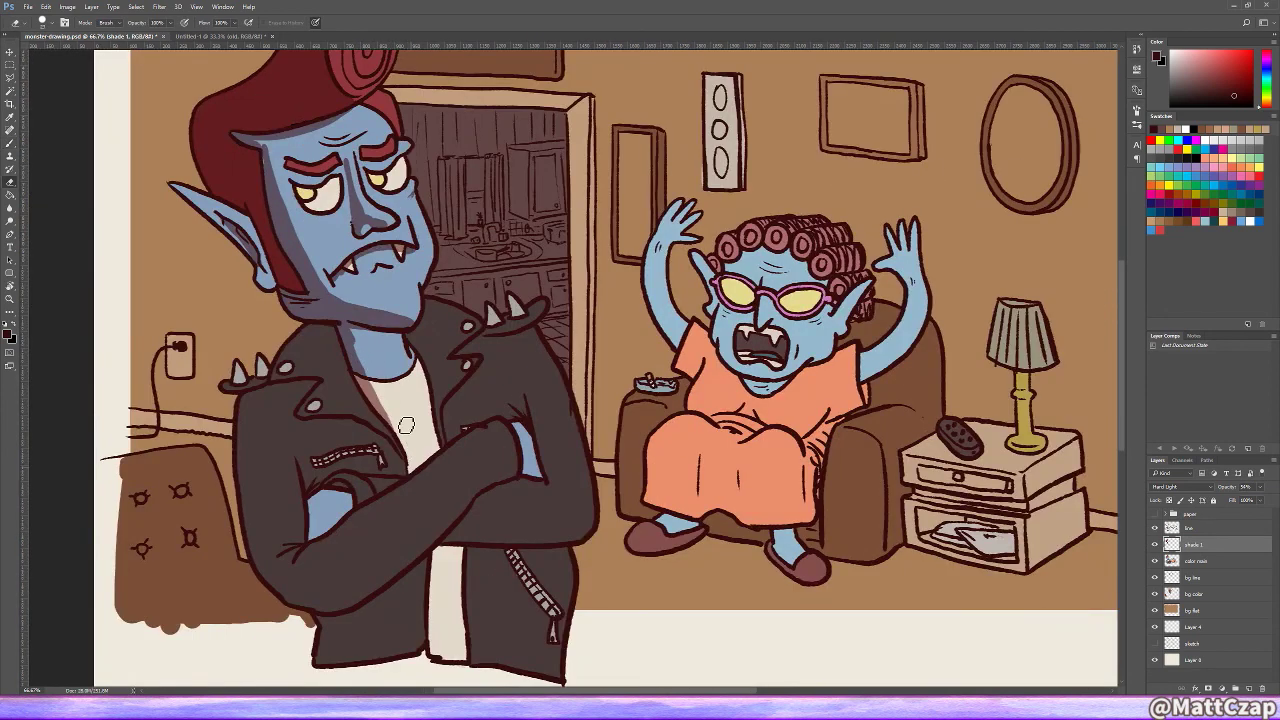
pyautogui.moveTo(314, 380); pyautogui.dragTo(374, 348)
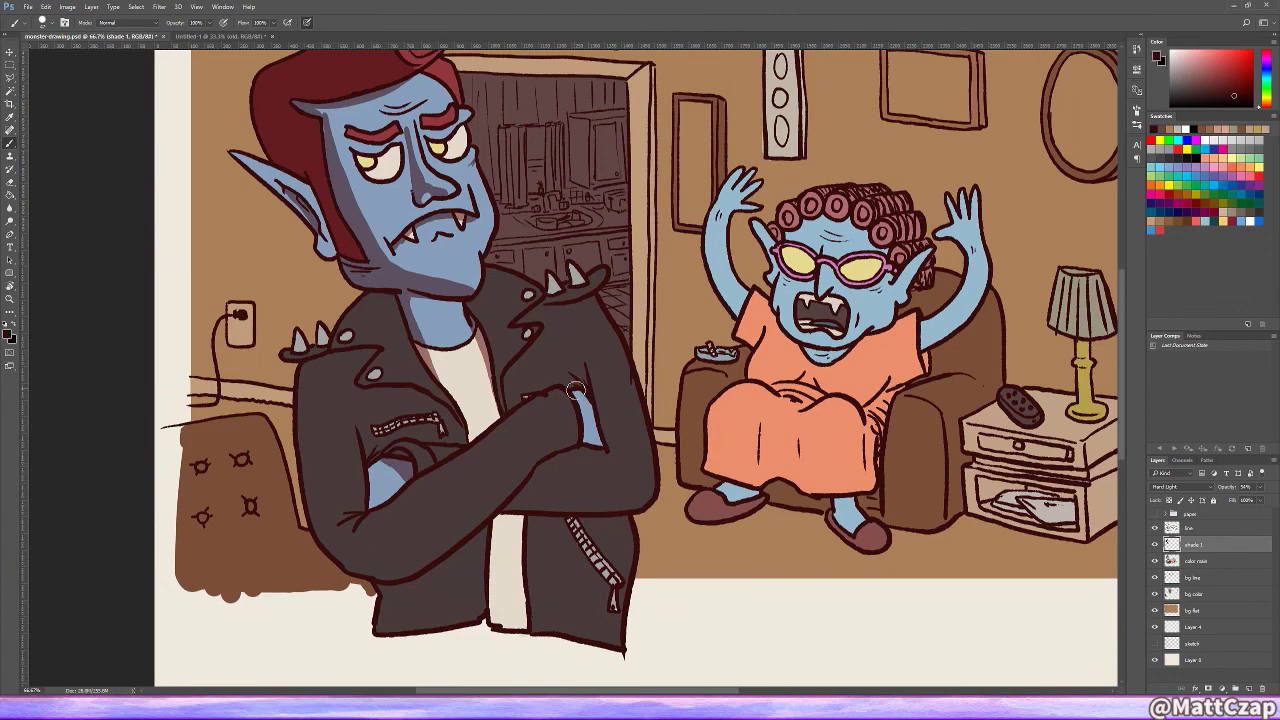
# Step: Shade the old woman's hair curlers, ears, the side of her face, her neck and the bust of her dress
pyautogui.scroll(3, 575, 390)
pyautogui.moveTo(820, 510); pyautogui.dragTo(750, 466)
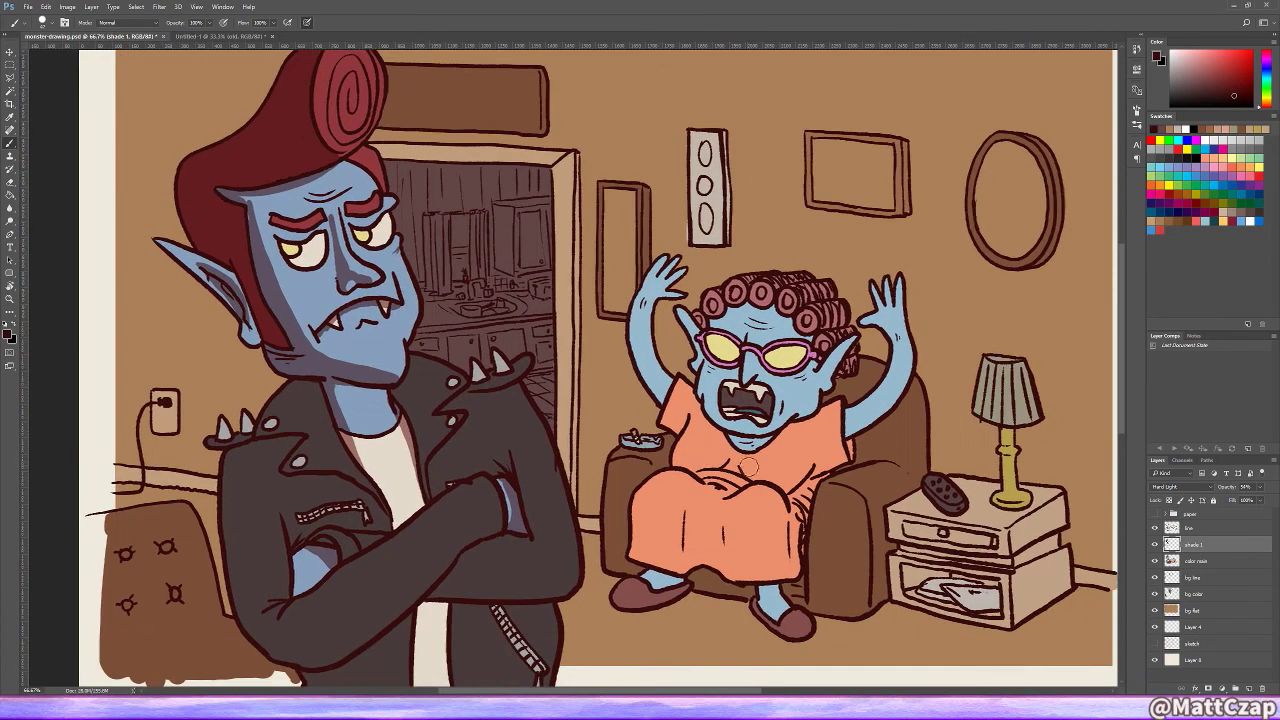
pyautogui.hotkey('ctrl', '+')
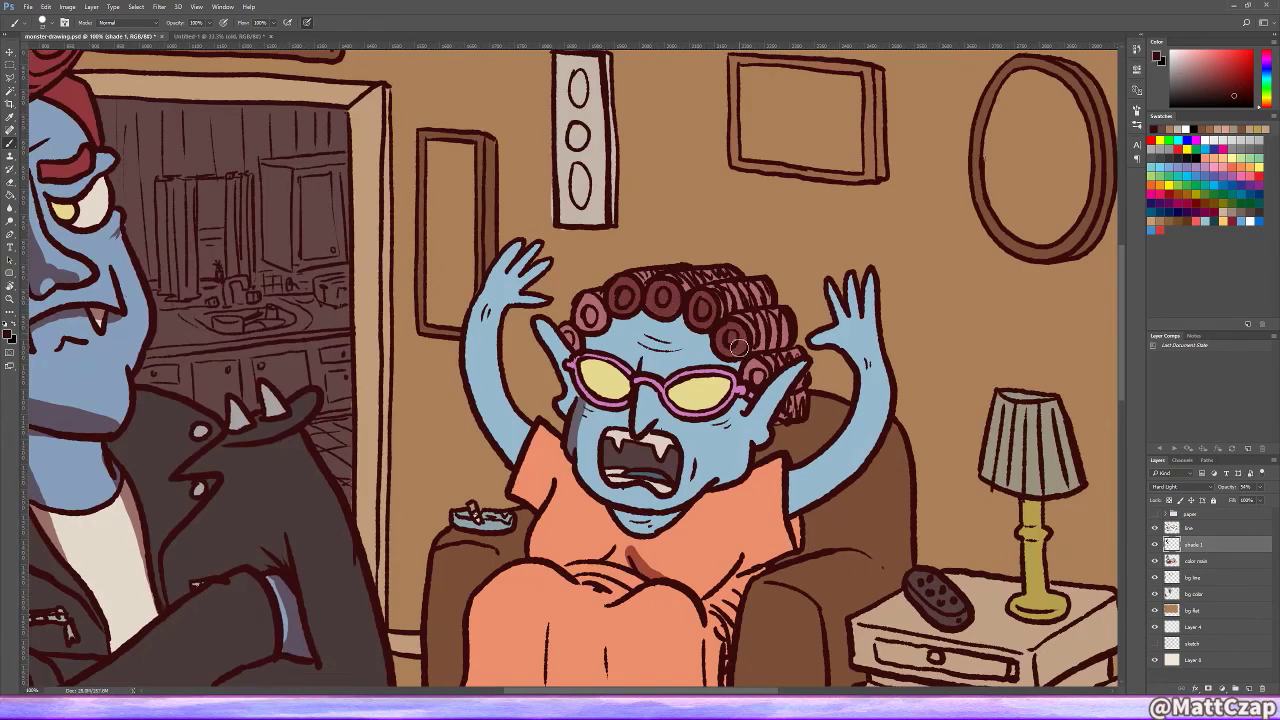
pyautogui.scroll(-2, 610, 370)
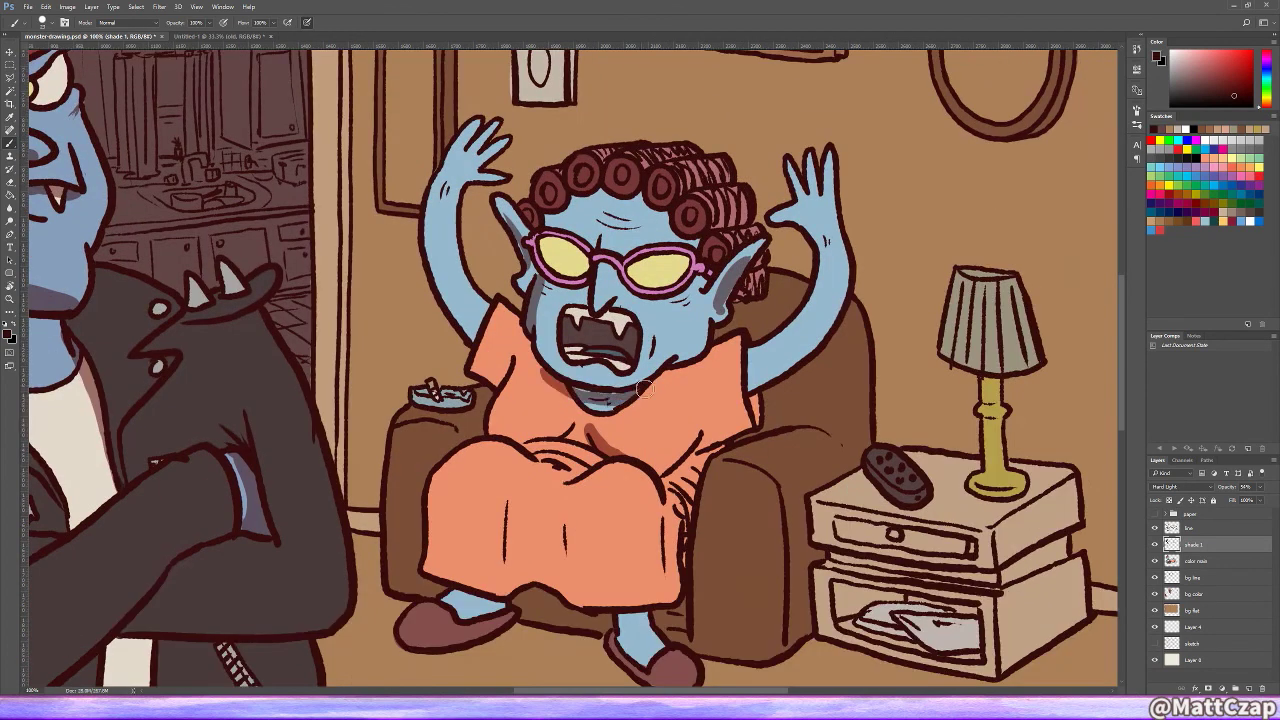
# Step: Paint shadow folds down the skirt of the old woman's orange dress and along its edge
pyautogui.moveTo(572, 486); pyautogui.dragTo(578, 604)
pyautogui.moveTo(448, 455); pyautogui.dragTo(440, 570)
pyautogui.moveTo(584, 500); pyautogui.dragTo(588, 604)
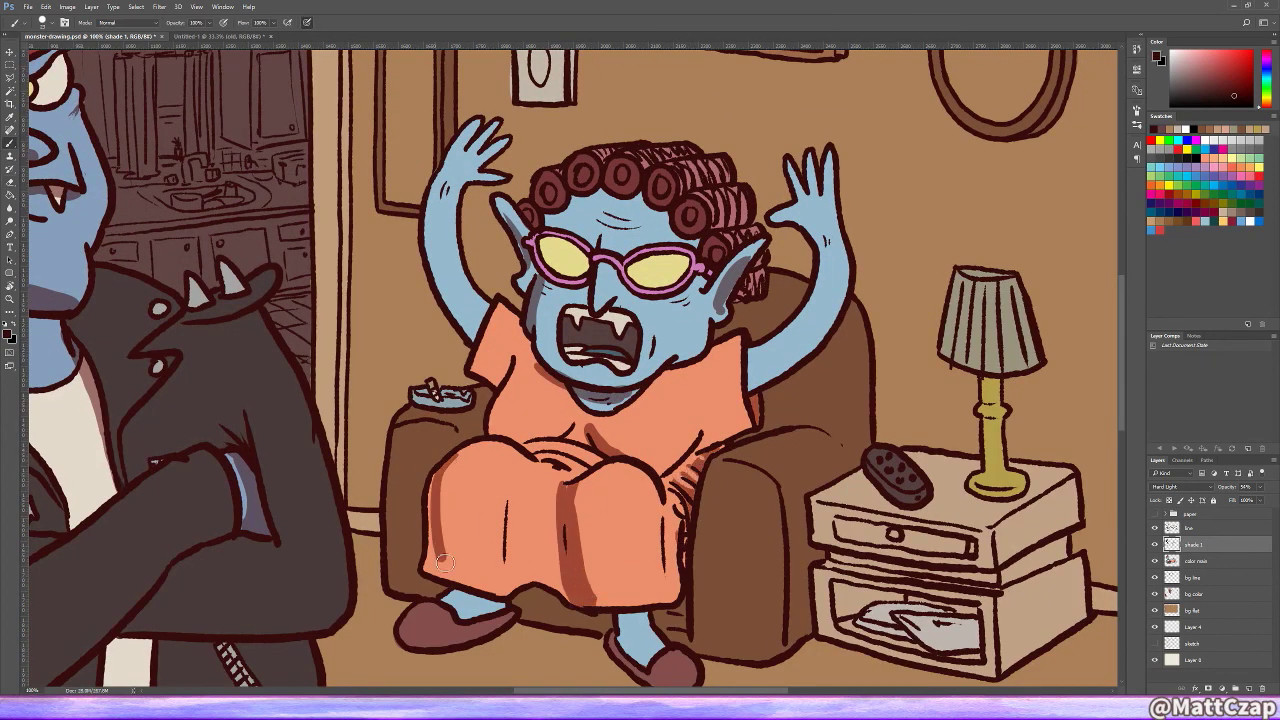
pyautogui.moveTo(448, 482); pyautogui.dragTo(428, 584)
pyautogui.moveTo(516, 480); pyautogui.dragTo(515, 578)
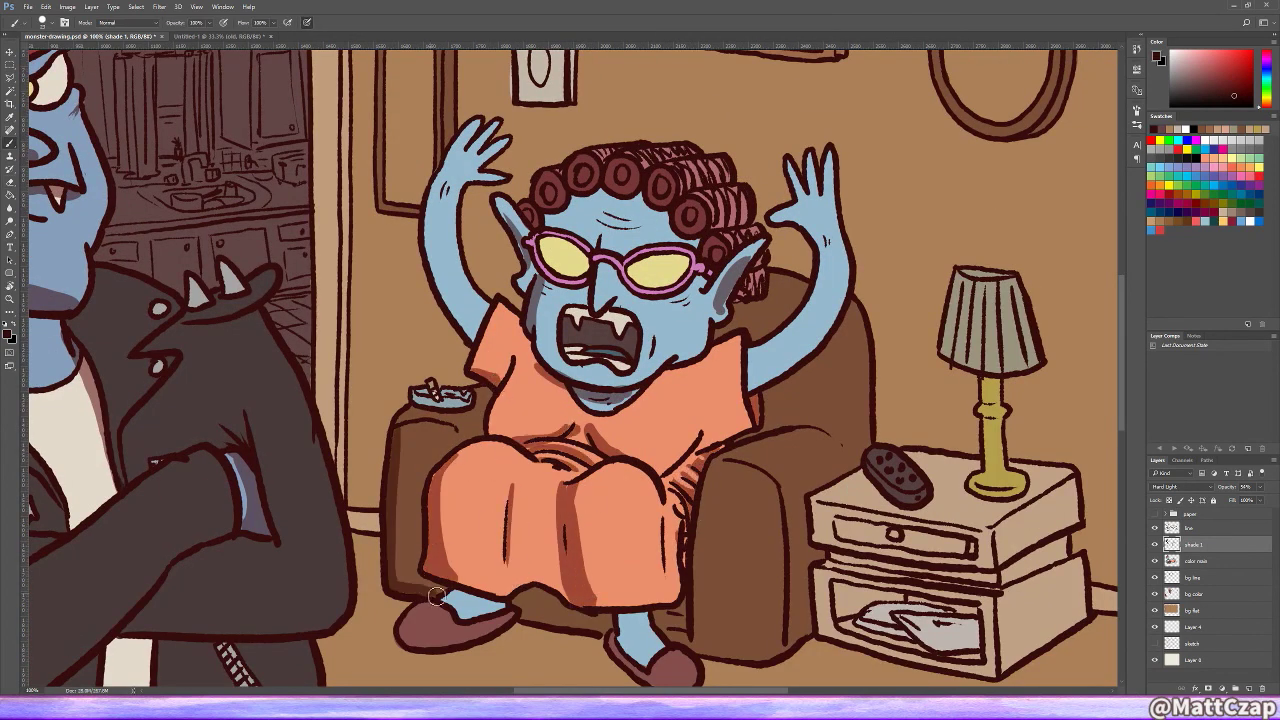
# Step: Shade the armrest fronts of the armchair, the old woman's raised arms and her slippers
pyautogui.hscroll(2, 575, 432)
pyautogui.scroll(3, 590, 440)
pyautogui.scroll(-4, 597, 443)
pyautogui.moveTo(597, 443)
pyautogui.mouseDown()
pyautogui.moveTo(615, 610)
pyautogui.moveTo(635, 600)
pyautogui.moveTo(608, 588)
pyautogui.mouseUp()
pyautogui.moveTo(282, 382)
pyautogui.mouseDown()
pyautogui.moveTo(282, 552)
pyautogui.moveTo(298, 552)
pyautogui.mouseUp()
pyautogui.moveTo(262, 386); pyautogui.dragTo(322, 385)
pyautogui.moveTo(272, 592)
pyautogui.mouseDown()
pyautogui.moveTo(338, 566)
pyautogui.moveTo(372, 578)
pyautogui.mouseUp()
pyautogui.scroll(-3, 640, 400)
pyautogui.scroll(3, 700, 450)
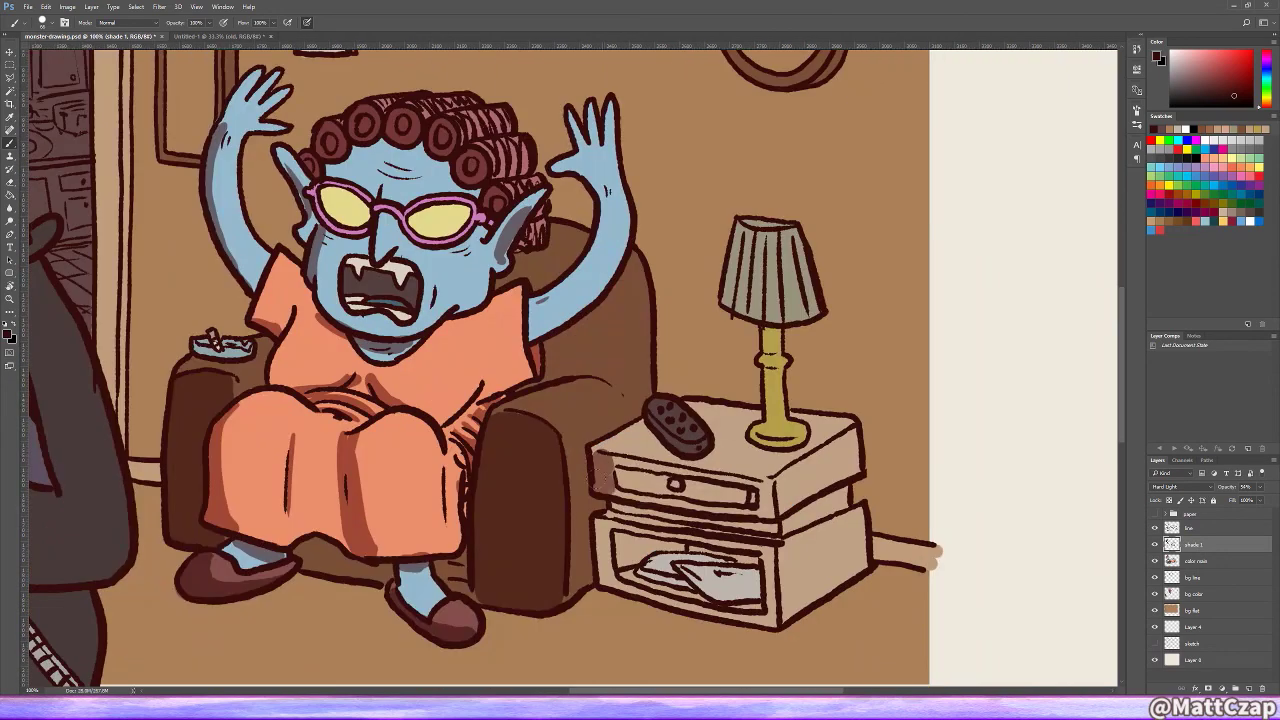
# Step: Shade the front of the nightstand, its drawer and open shelf, and the table lamp
pyautogui.moveTo(612, 470); pyautogui.dragTo(770, 500)
pyautogui.moveTo(600, 520); pyautogui.dragTo(770, 610)
pyautogui.moveTo(740, 560); pyautogui.dragTo(700, 590)
pyautogui.moveTo(772, 388); pyautogui.dragTo(757, 473)
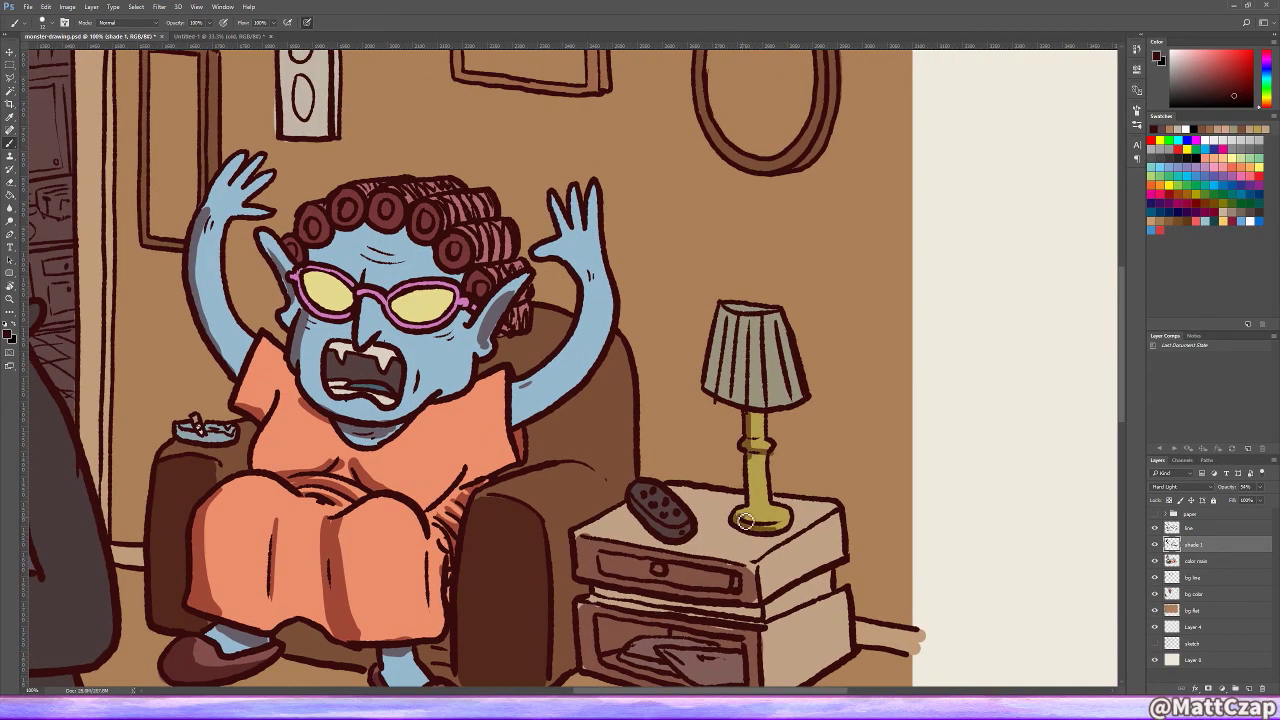
# Step: Darken the picture frames, the panel above the doorway and the narrow wall hanging on the shade 1 layer, selecting areas with the Magic Wand
pyautogui.scroll(-2, 733, 313)
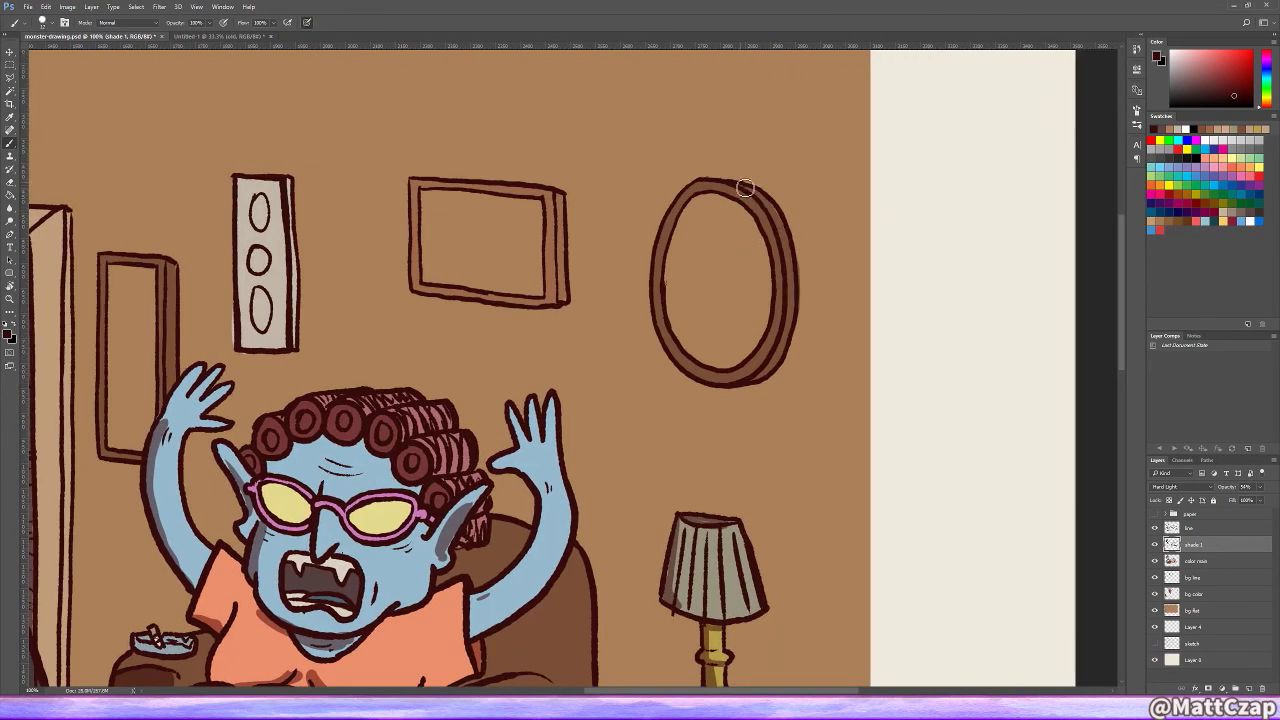
pyautogui.scroll(2, 515, 290)
pyautogui.scroll(-3, 524, 268)
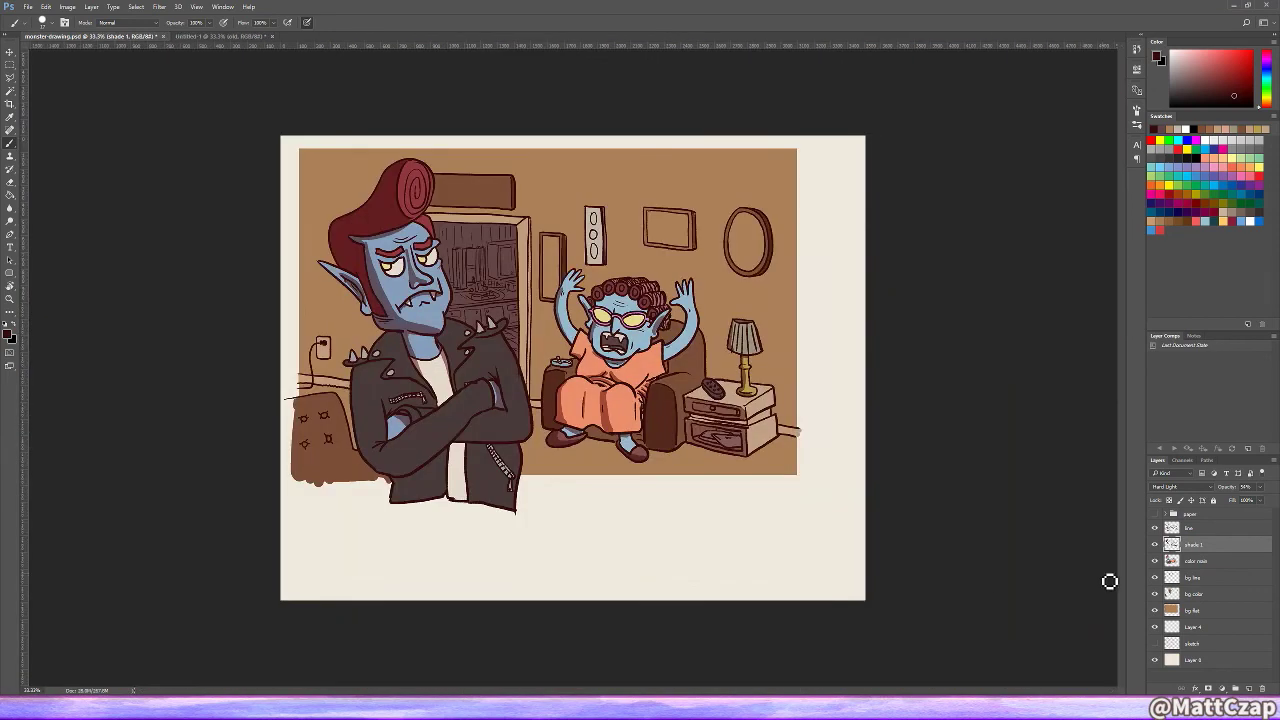
pyautogui.scroll(2, 848, 243)
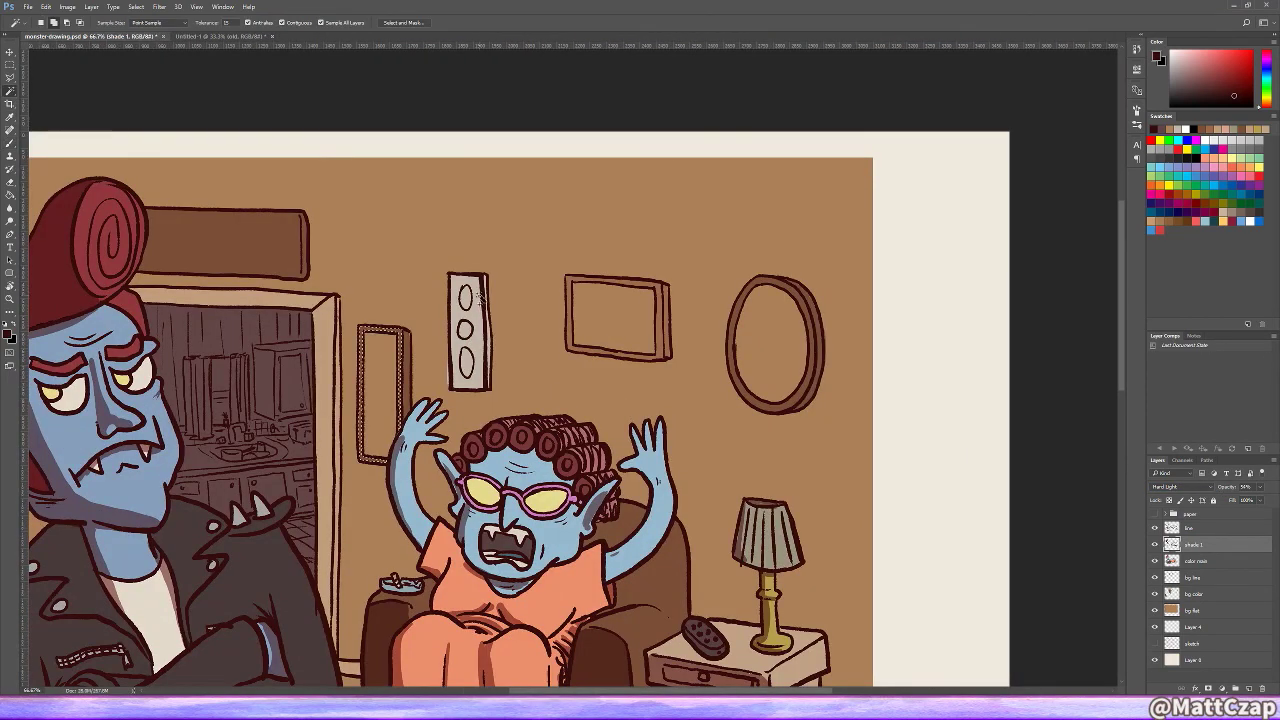
pyautogui.scroll(-2, 223, 257)
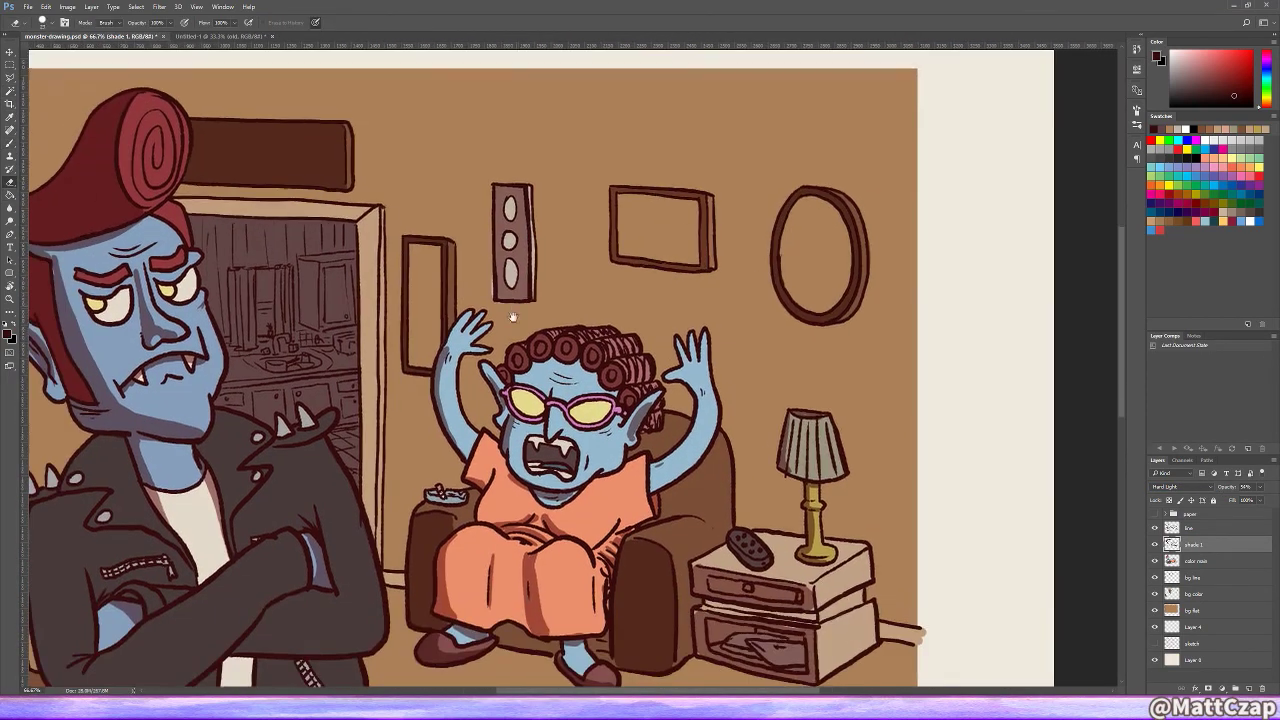
pyautogui.hscroll(-3, 223, 257)
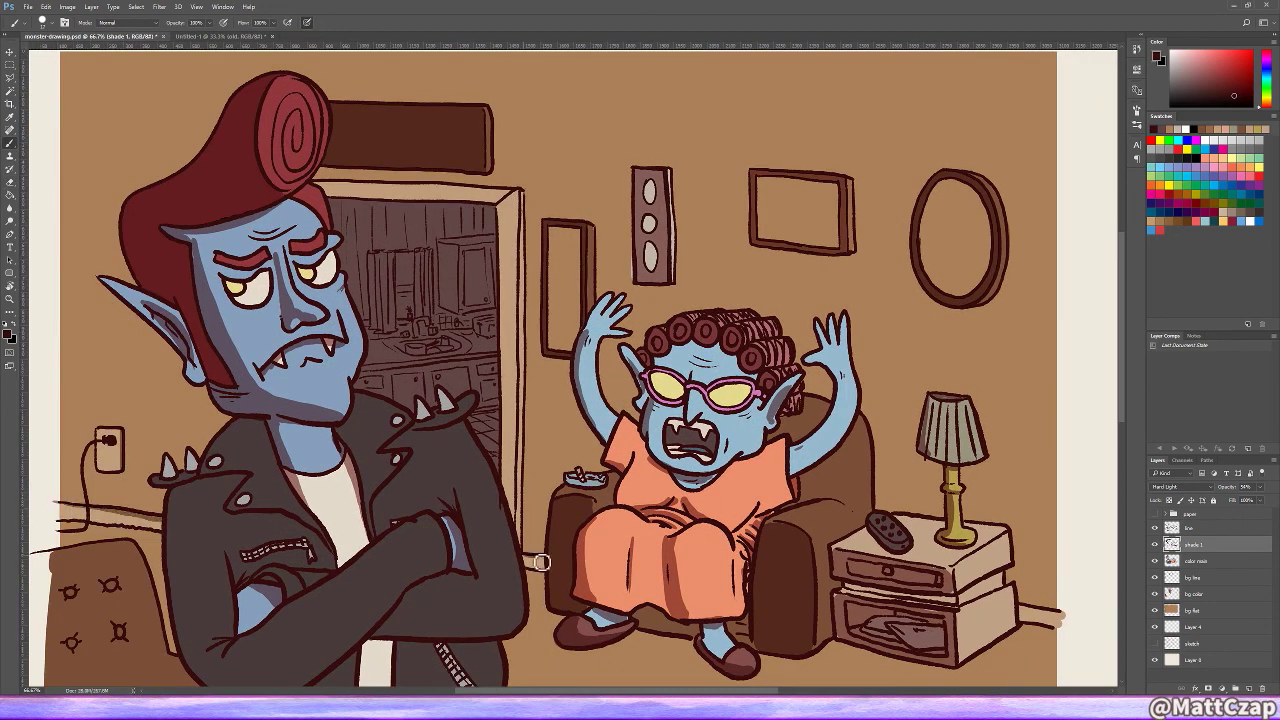
# Step: Lower the opacity of the shade 1 layer to about 20% and touch up the figures' shading with the Eraser and Brush
pyautogui.scroll(-2, 969, 489)
pyautogui.hscroll(1, 969, 489)
pyautogui.moveTo(1245, 487); pyautogui.dragTo(1237, 503)
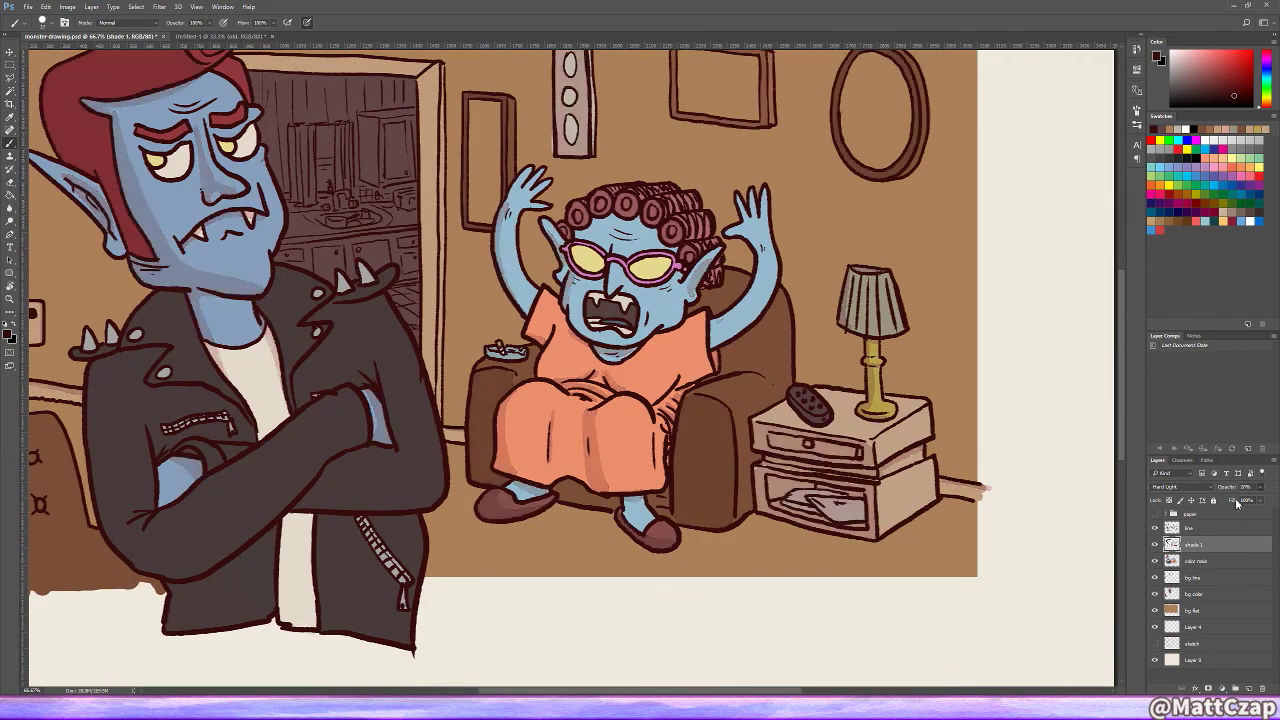
pyautogui.press('e')
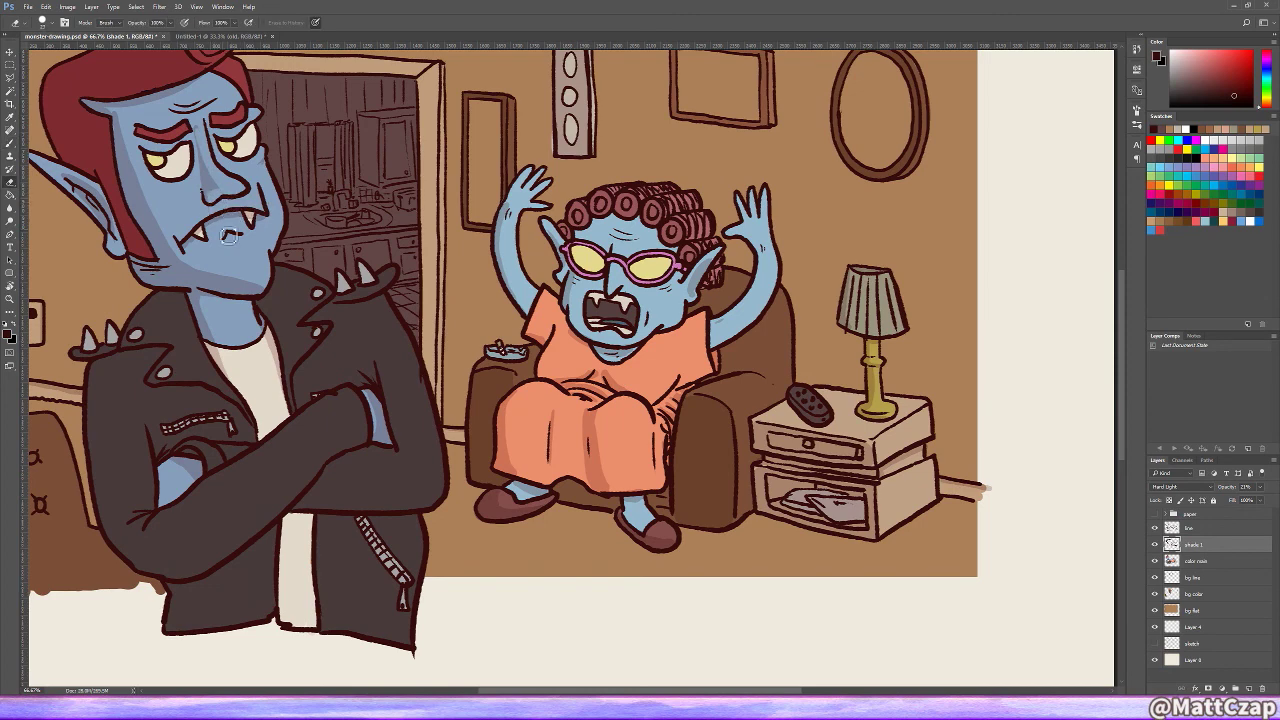
pyautogui.scroll(1, 228, 235)
pyautogui.hscroll(-1, 228, 235)
pyautogui.press('b')
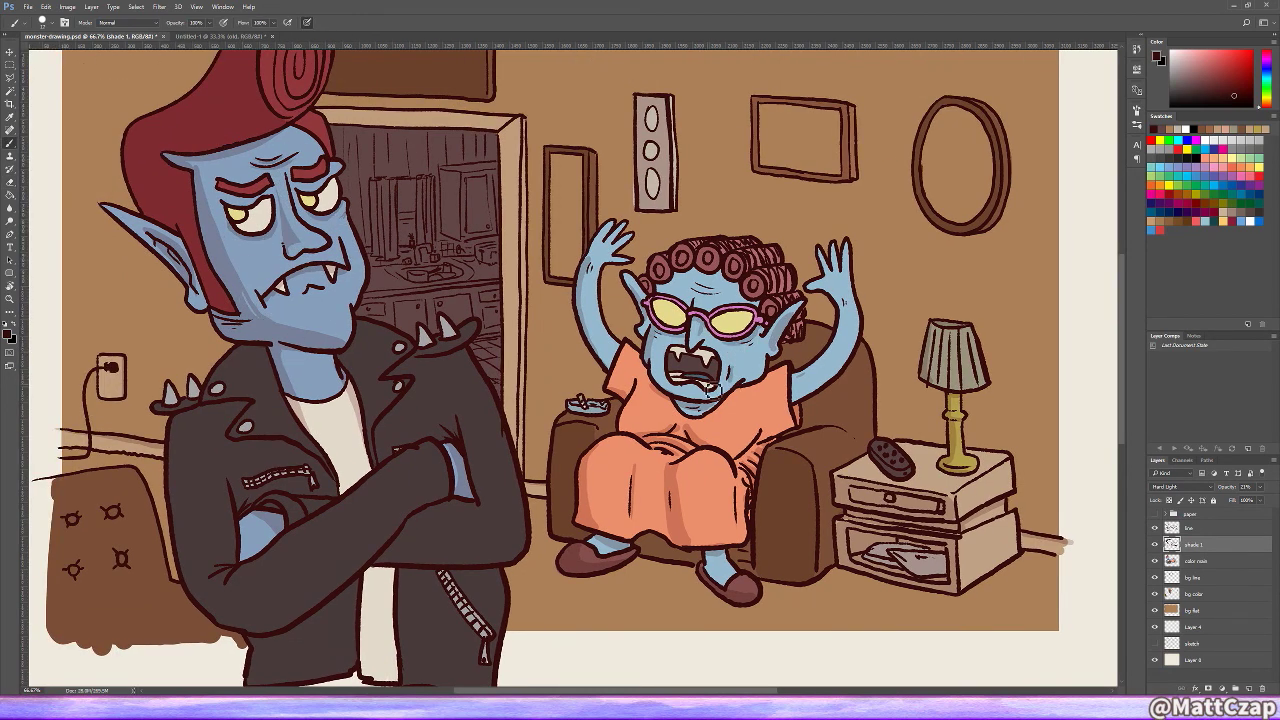
# Step: Add two Hard Light layers named "shade 2" and "jacket shade" above the shade 1 layer
pyautogui.hotkey('ctrl', 'shift', 'alt', 'n')
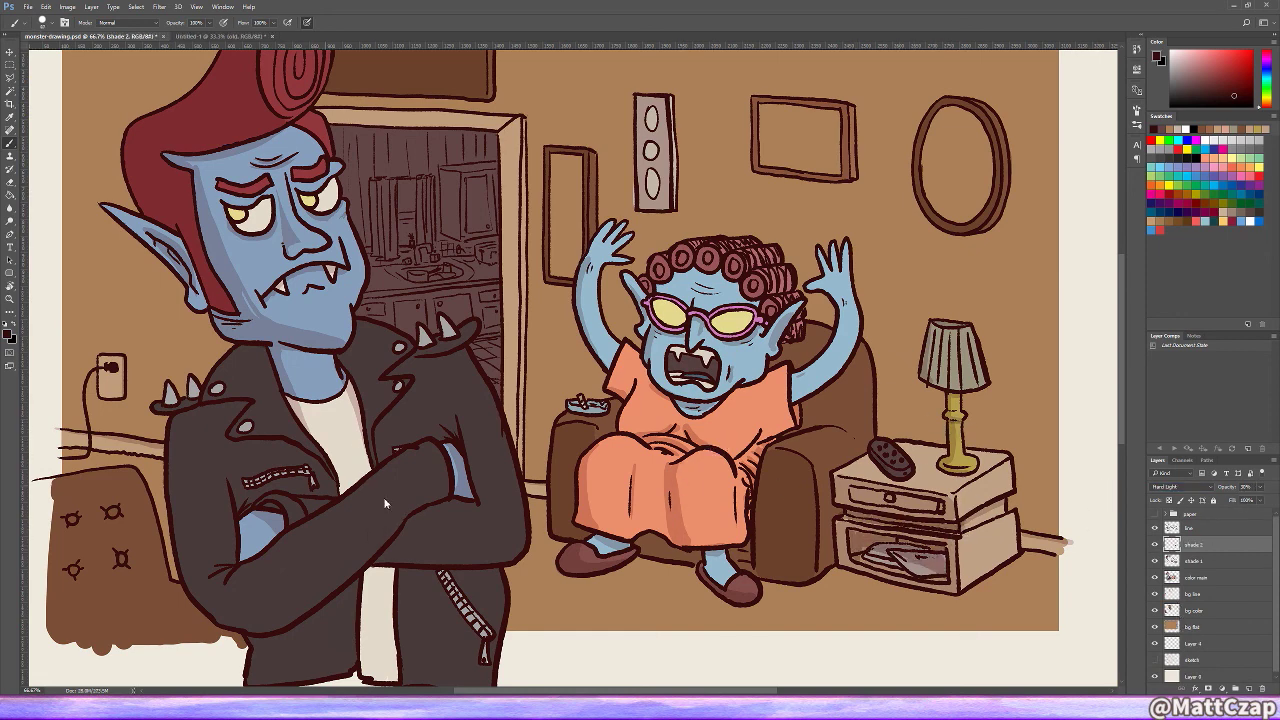
pyautogui.hotkey('ctrl', 'shift', 'n')
pyautogui.write('jacket shade')
pyautogui.press('Return')
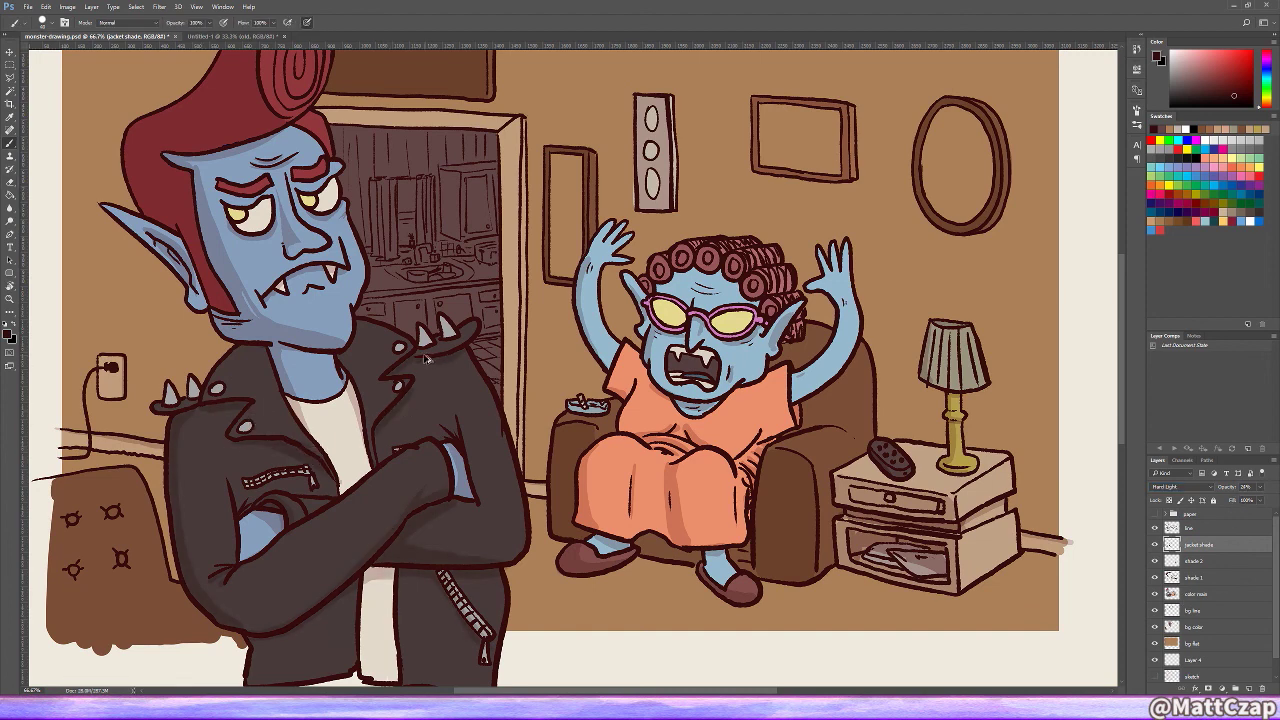
# Step: Touch up the studs and shirt shadows on the shade 1 layer and shade the leather jacket on the jacket shade layer
pyautogui.click(1200, 577)
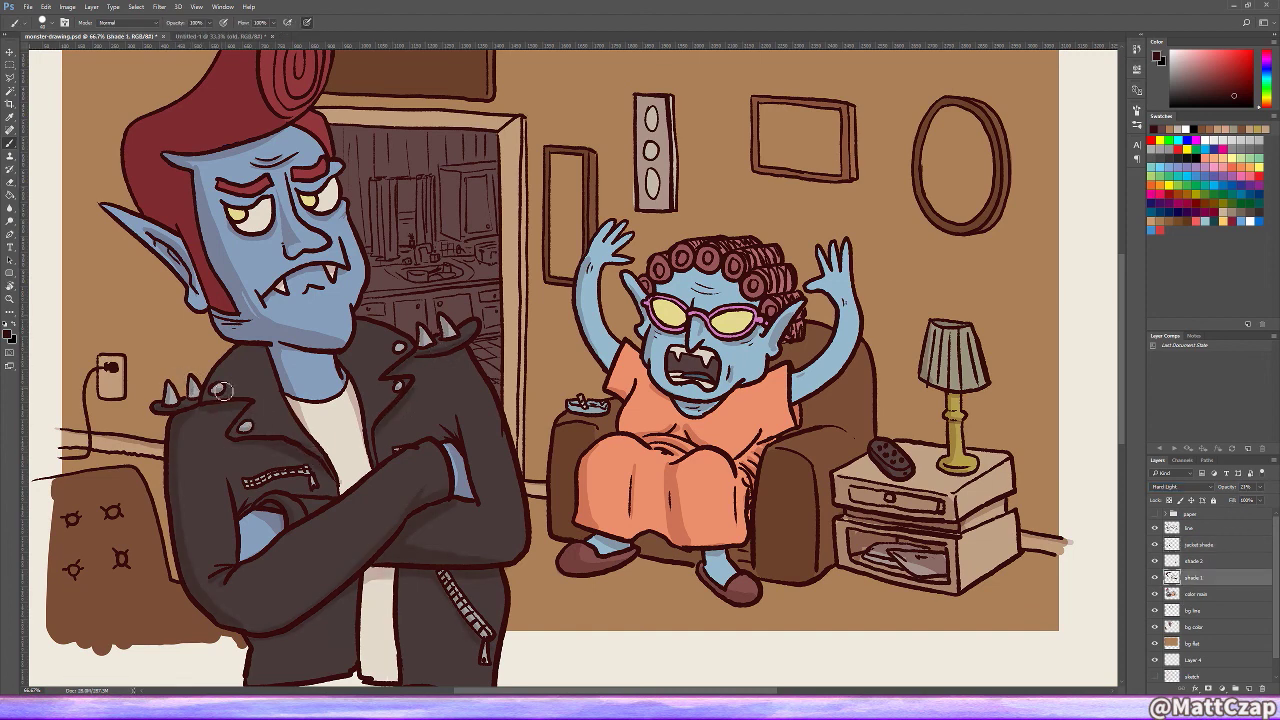
pyautogui.press('e')
pyautogui.keyDown('ctrl'); pyautogui.click(381, 588); pyautogui.keyUp('ctrl')
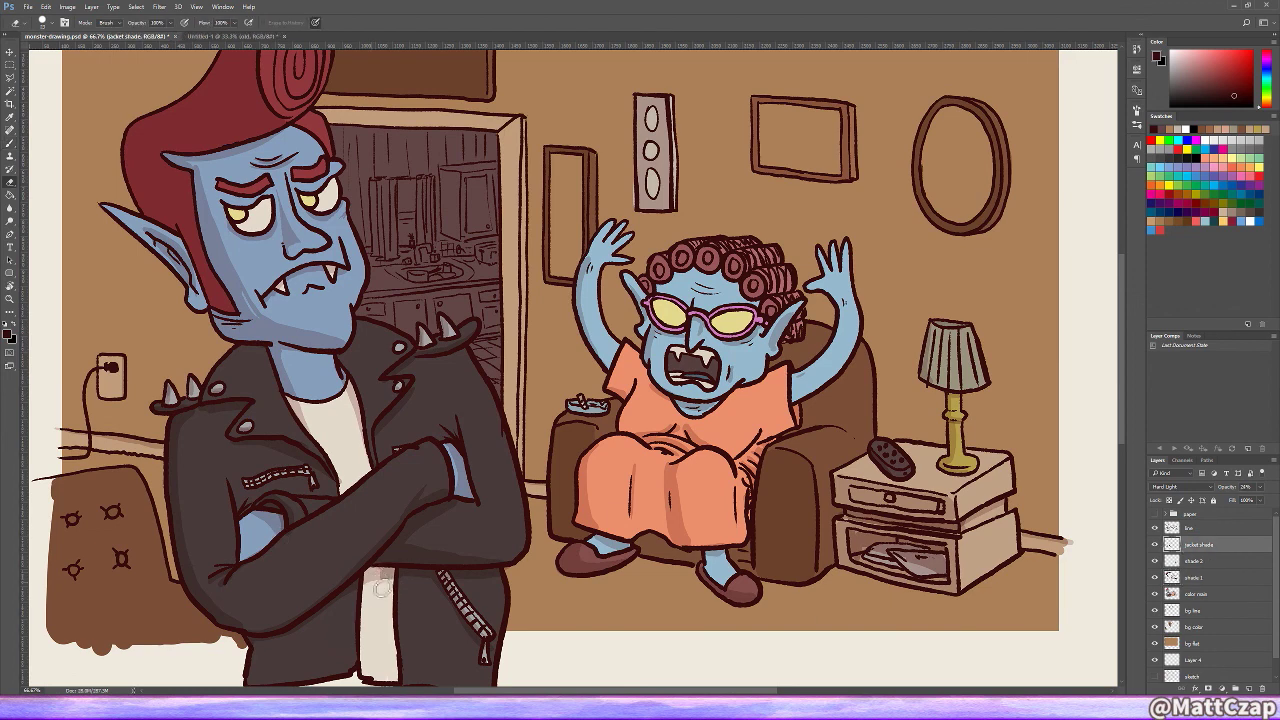
pyautogui.press('b')
pyautogui.moveTo(278, 563); pyautogui.dragTo(312, 627)
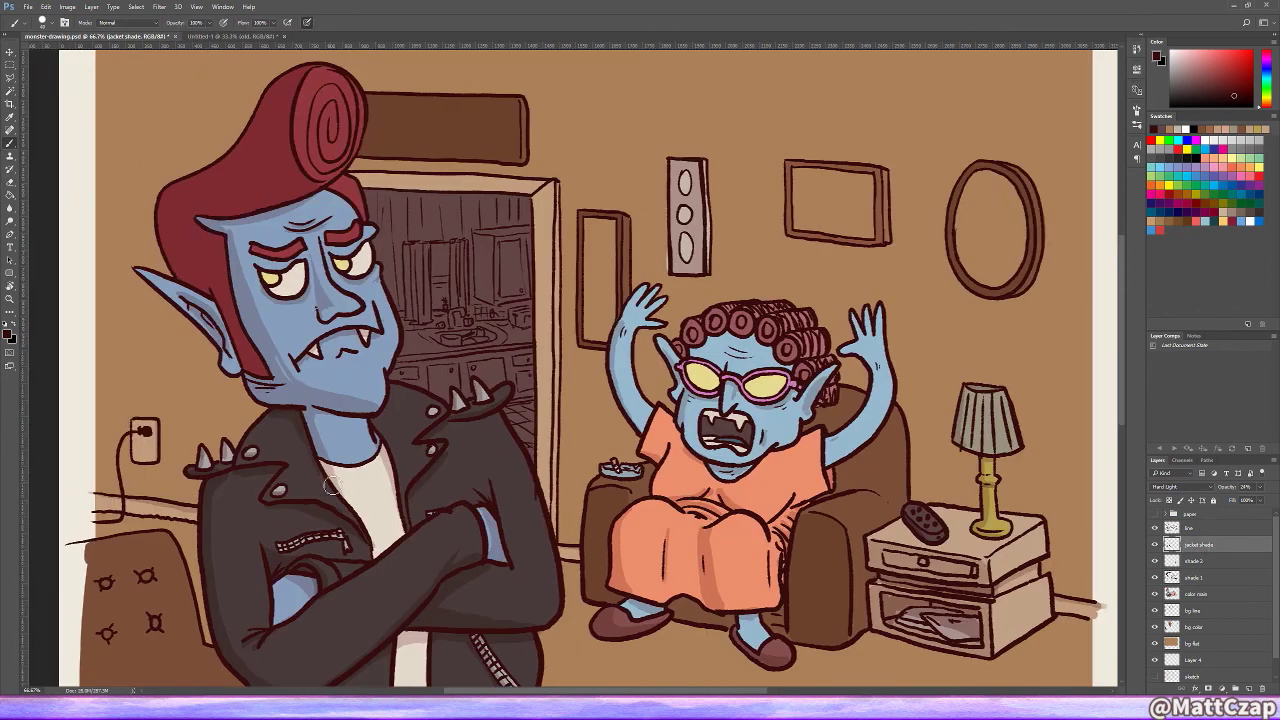
# Step: Try pale highlight strokes on the greaser's jacket and add a new layer above the jacket shade layer
pyautogui.press('x')
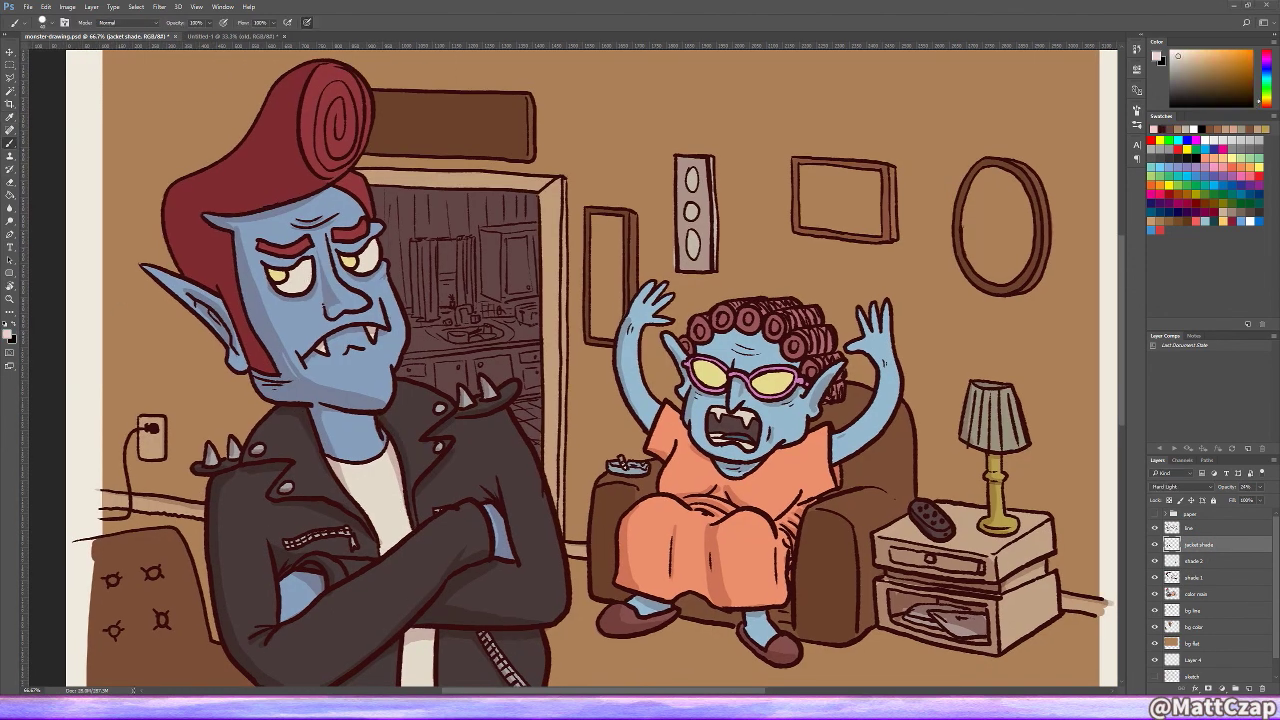
pyautogui.hotkey('ctrl', 'shift', 'alt', 'n')
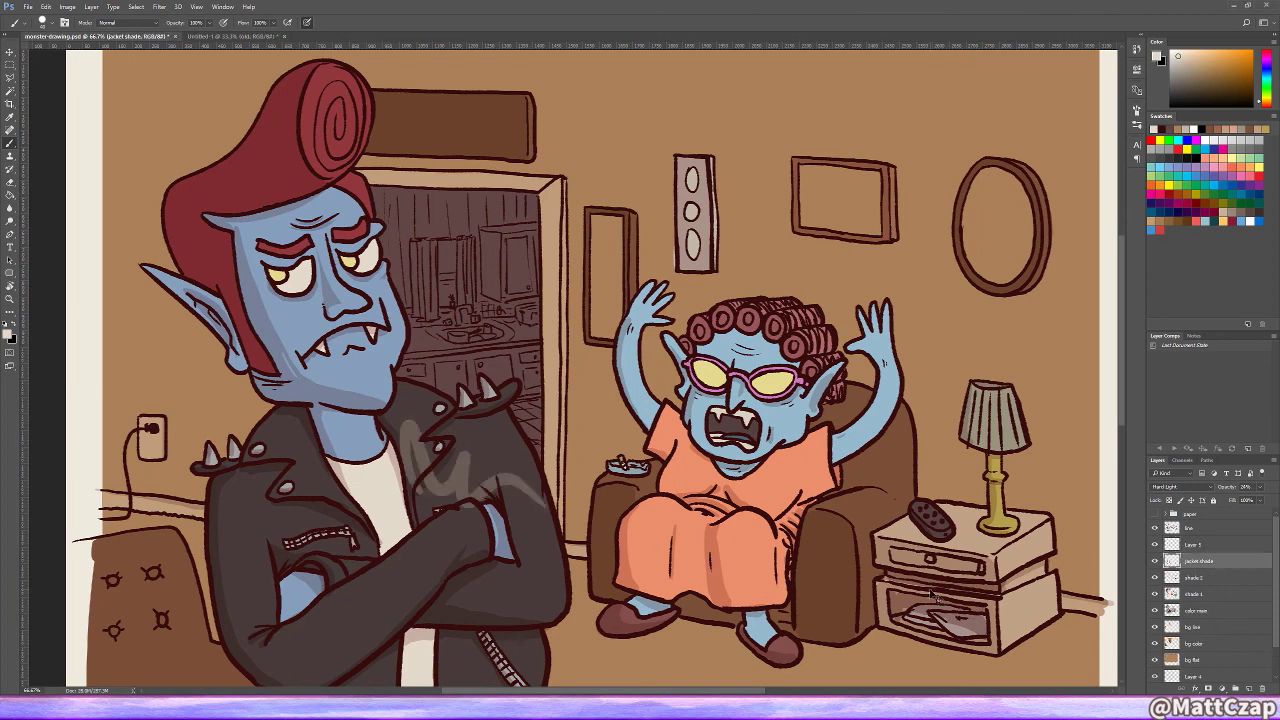
# Step: Paint dark hatching strokes over the greaser's hair on the shade 1 layer and clean them up with the Eraser
pyautogui.click(1200, 594)
pyautogui.press('x')
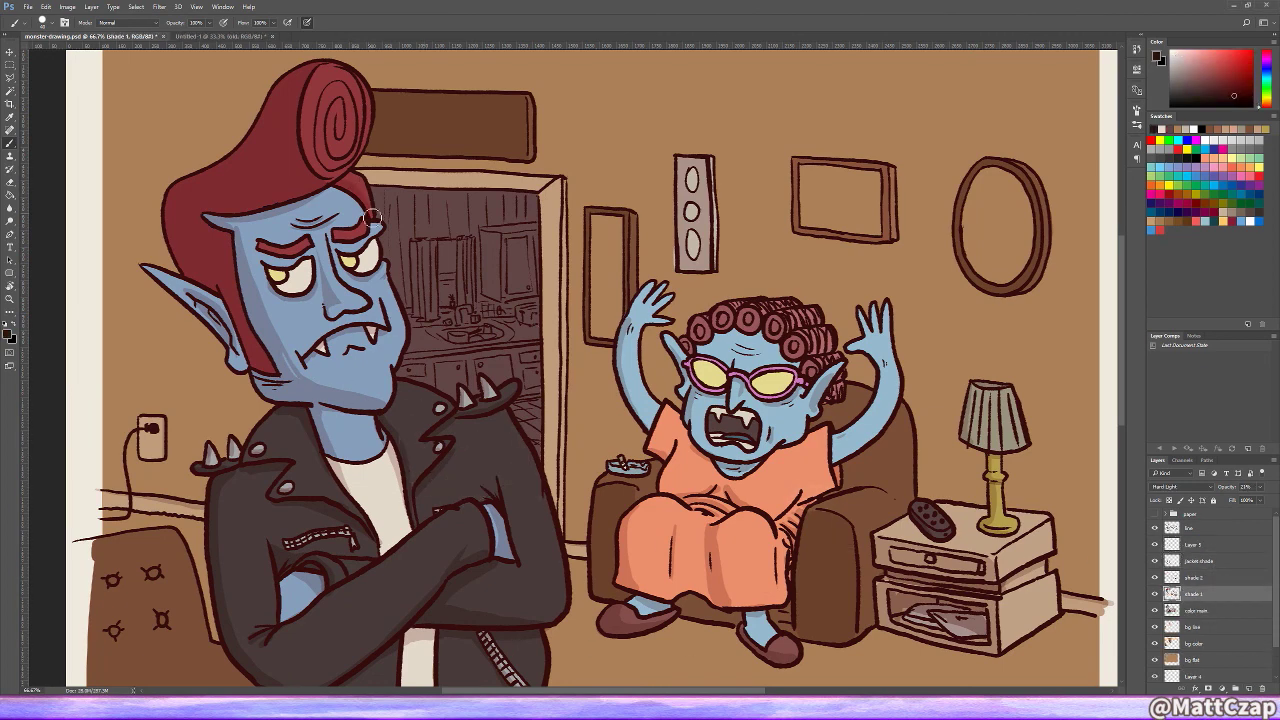
pyautogui.press('e')
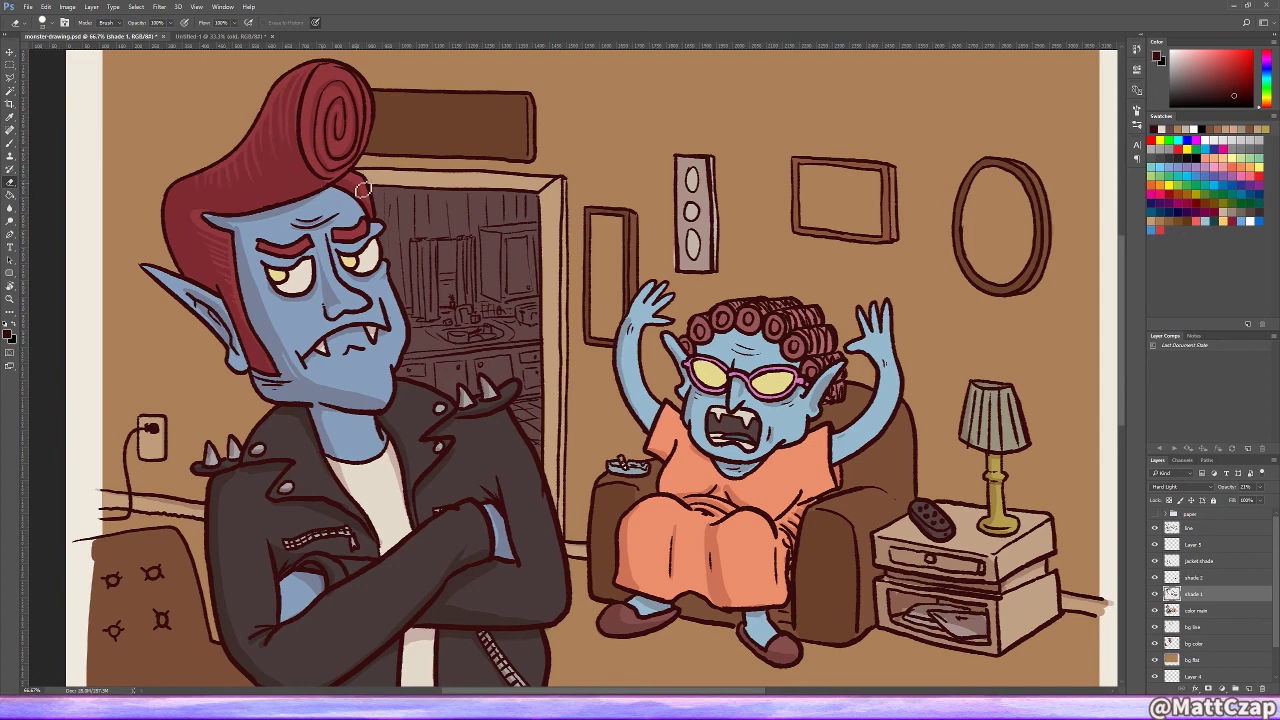
# Step: Show the paper texture group and paint white highlights on the jacket's spikes and studs on the jacket shade layer
pyautogui.scroll(-2, 362, 188)
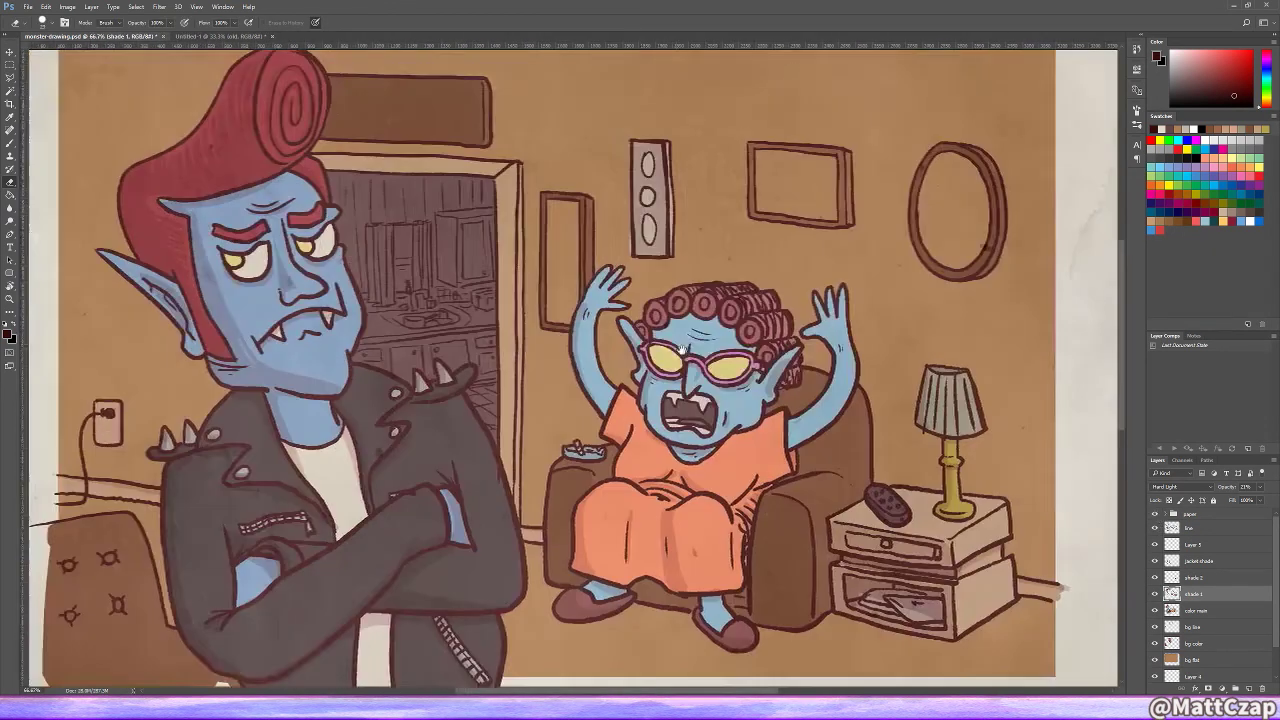
pyautogui.press('b')
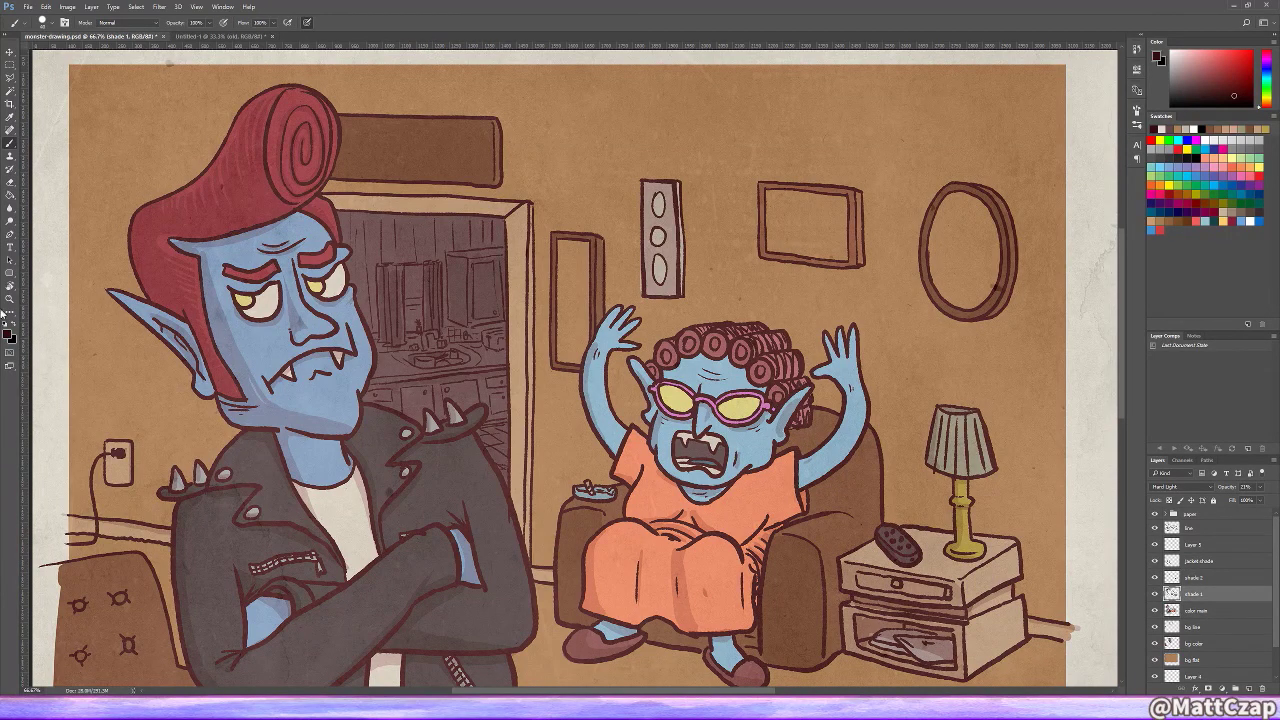
pyautogui.keyDown('alt'); pyautogui.click(452, 412); pyautogui.keyUp('alt')
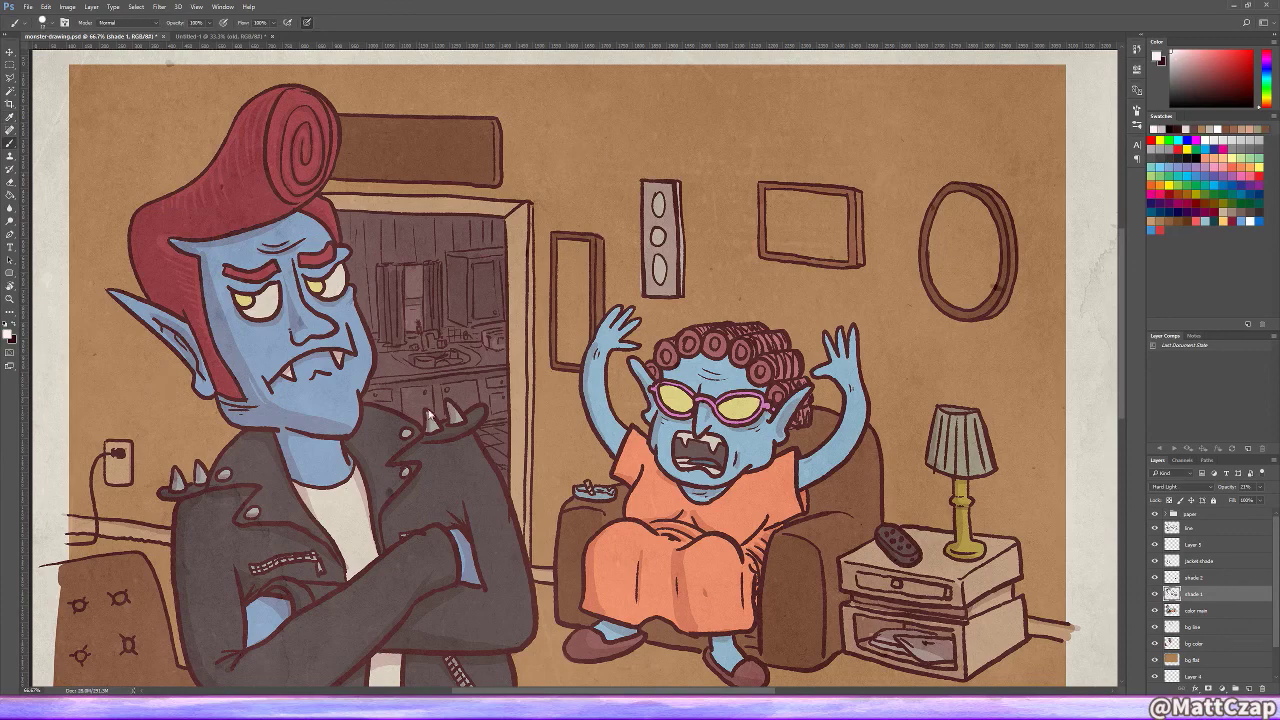
pyautogui.hotkey('alt', ']')
pyautogui.hotkey('alt', ']')
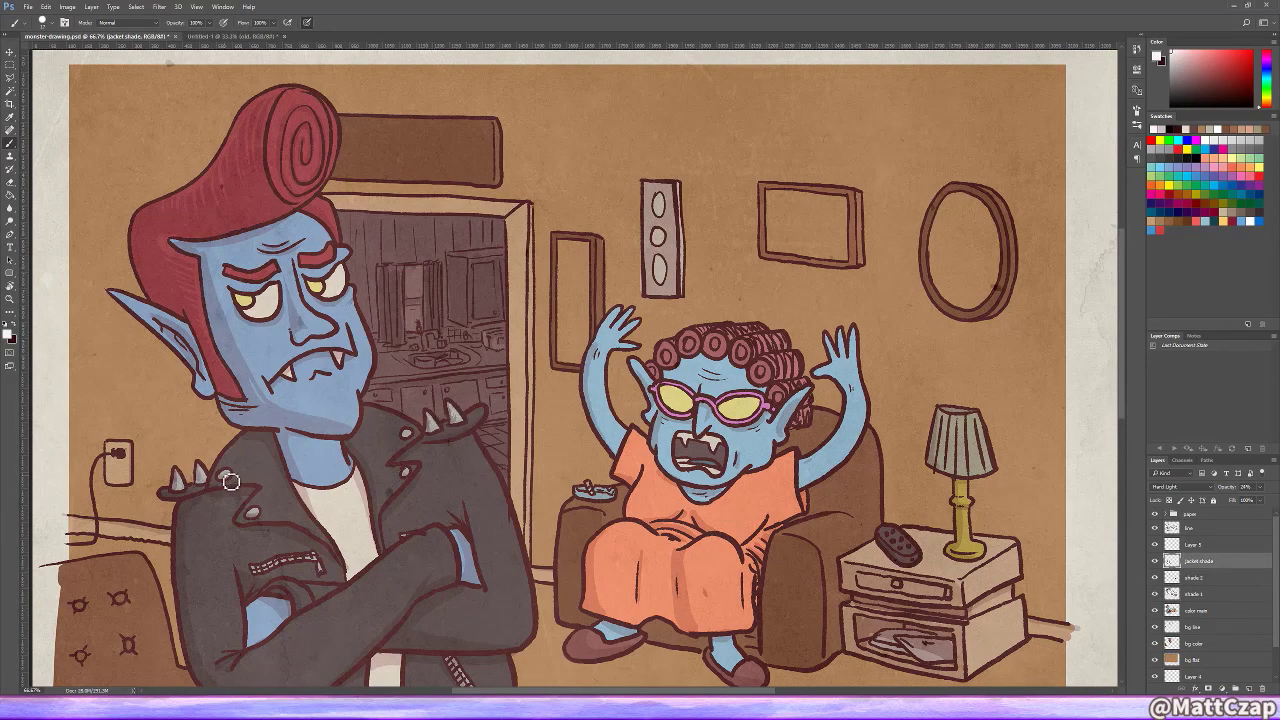
pyautogui.moveTo(776, 476); pyautogui.dragTo(730, 424)
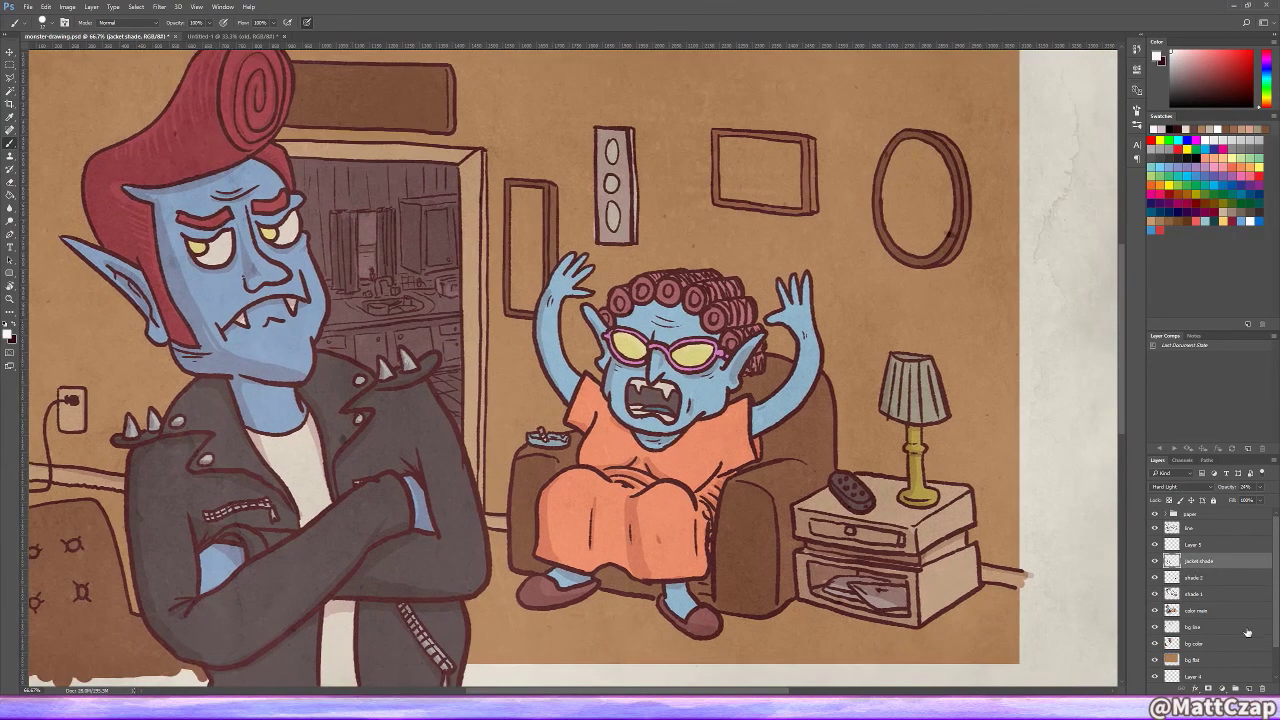
# Step: Fill the insides of the three empty wall frames with pale grey on the bg color layer and add a layer named pictures
pyautogui.click(1221, 628)
pyautogui.click(1205, 643)
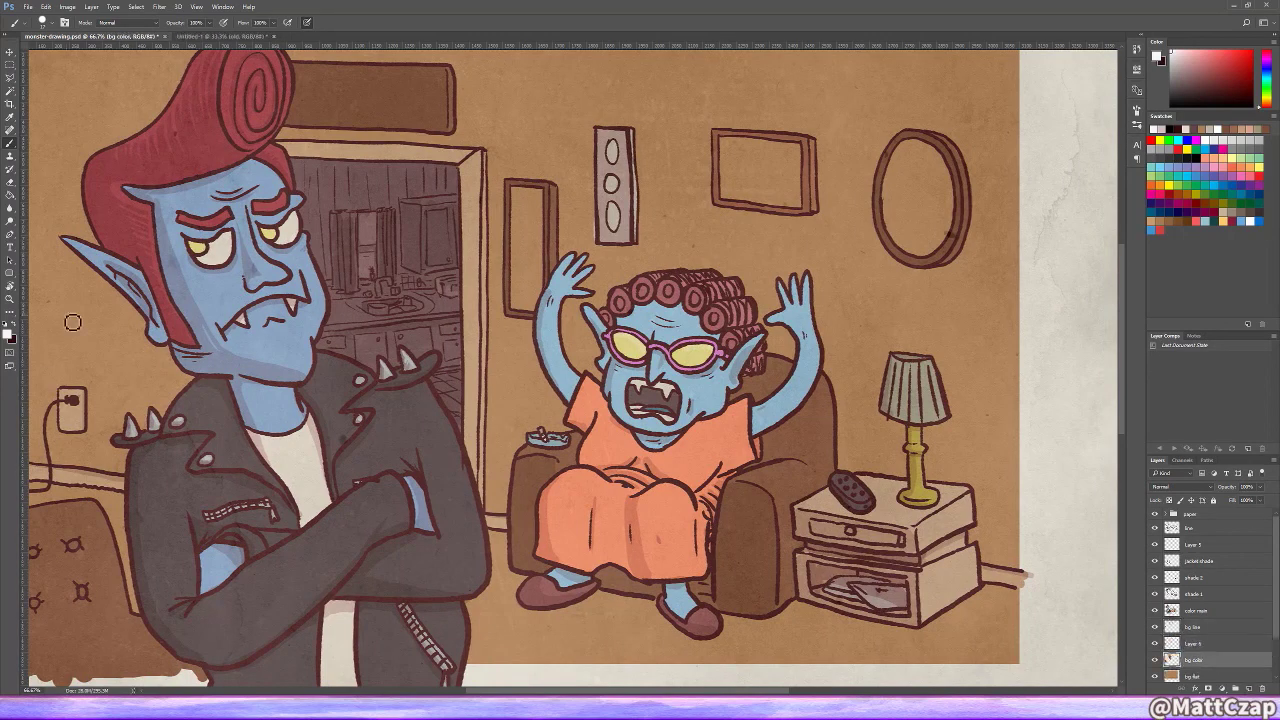
pyautogui.press('i')
pyautogui.hotkey('alt', 'BackSpace')
pyautogui.hotkey('ctrl', 'd')
pyautogui.press('b')
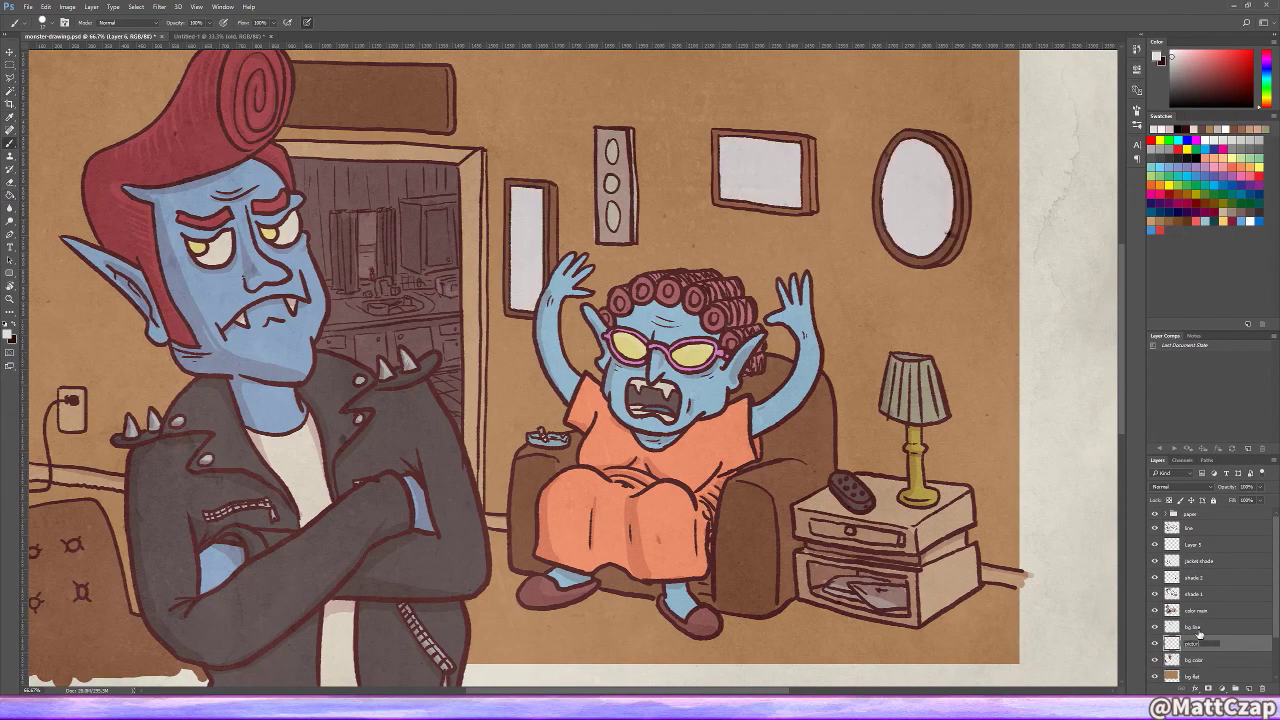
# Step: Paint a grey skyscraper and city skyline inside the narrow wall frame beside the doorway on the pictures layer
pyautogui.moveTo(527, 227)
pyautogui.mouseDown()
pyautogui.moveTo(524, 300)
pyautogui.moveTo(538, 315)
pyautogui.mouseUp()
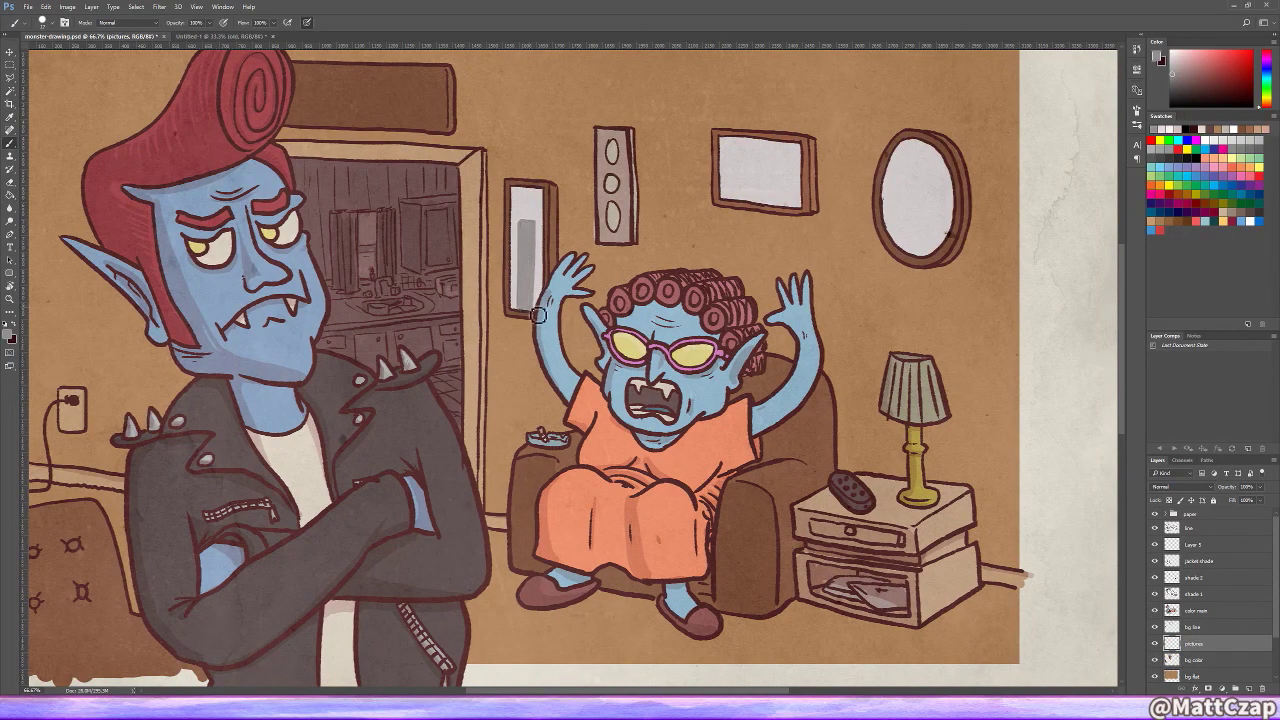
pyautogui.moveTo(533, 222); pyautogui.dragTo(519, 305)
pyautogui.moveTo(515, 260); pyautogui.dragTo(515, 310)
pyautogui.moveTo(545, 260); pyautogui.dragTo(536, 237)
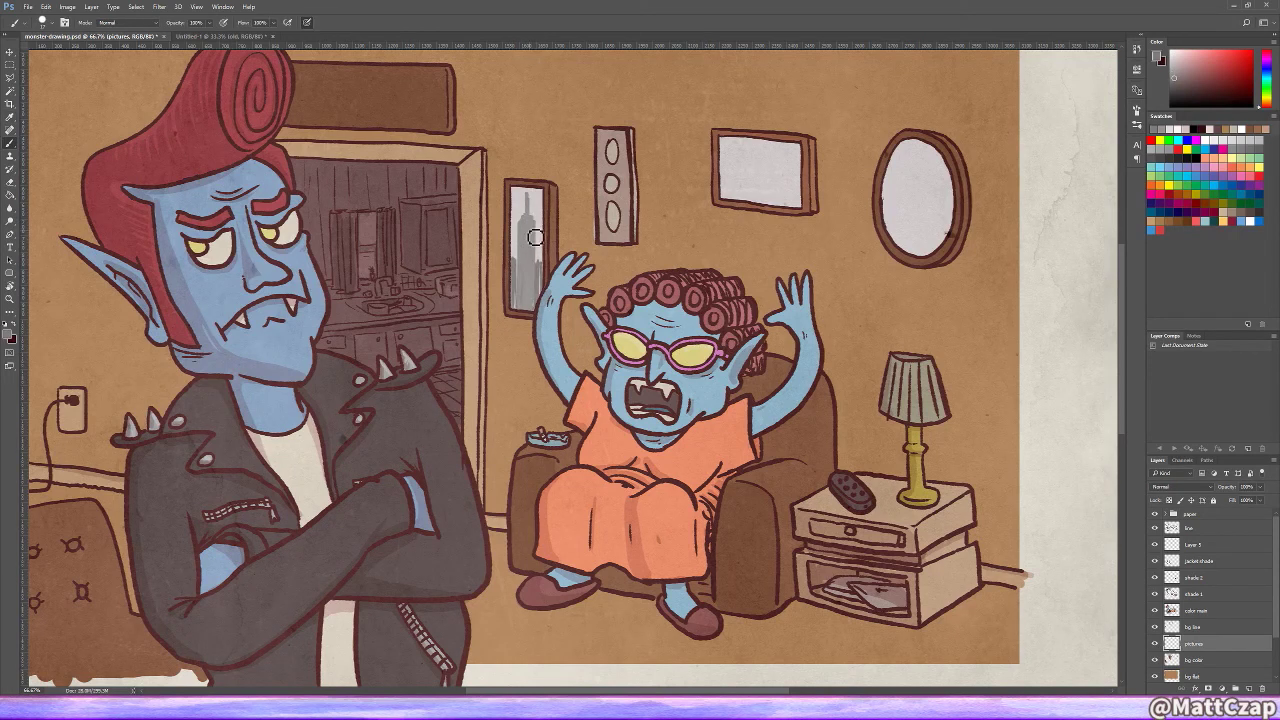
pyautogui.keyDown('alt'); pyautogui.click(526, 235); pyautogui.keyUp('alt')
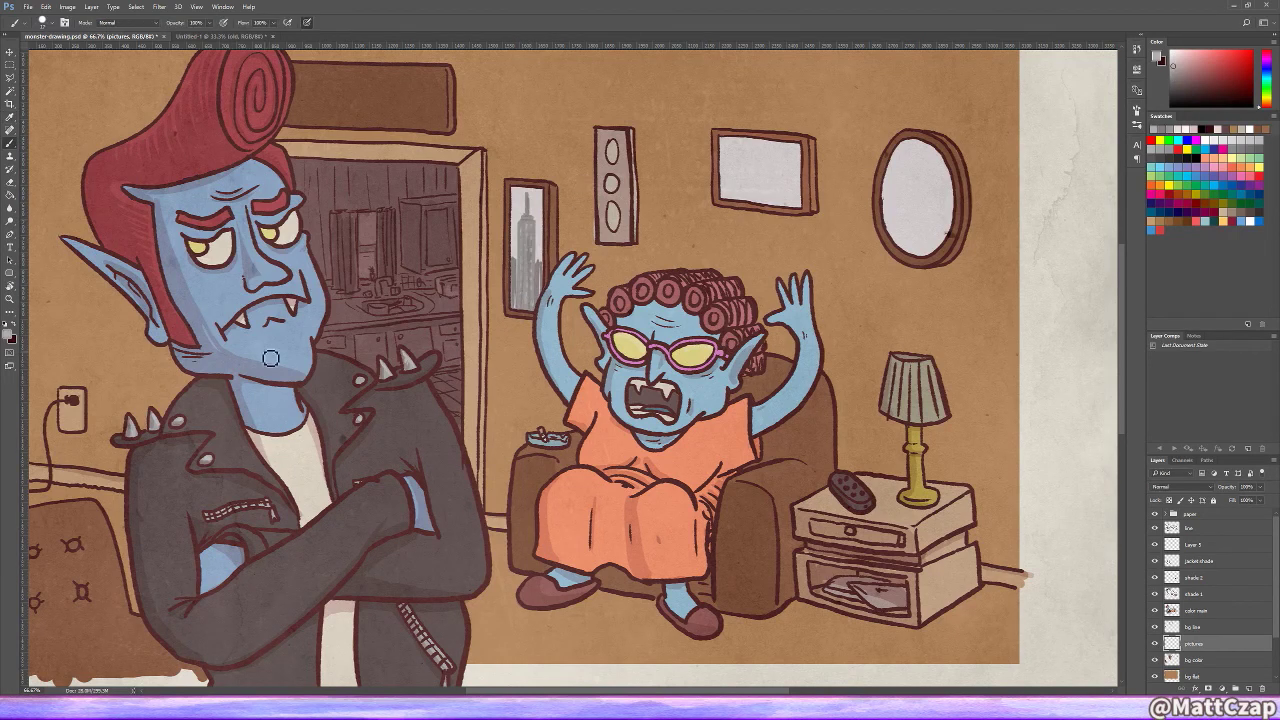
pyautogui.keyDown('alt'); pyautogui.click(522, 250); pyautogui.keyUp('alt')
pyautogui.keyDown('ctrl'); pyautogui.click(248, 86); pyautogui.keyUp('ctrl')
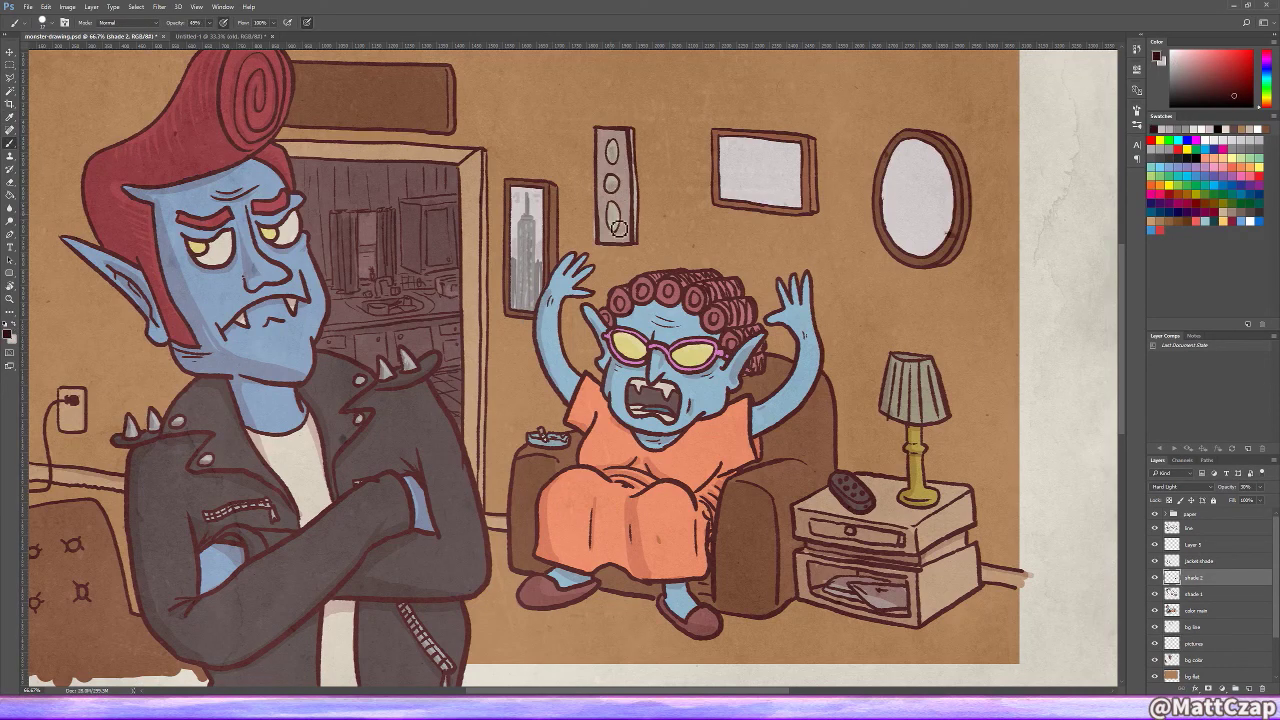
# Step: Paint light grey head-and-shoulders silhouettes on the pictures layer, two in the rectangular frame and one in the oval frame
pyautogui.click(1195, 643)
pyautogui.keyDown('alt'); pyautogui.click(760, 170); pyautogui.keyUp('alt')
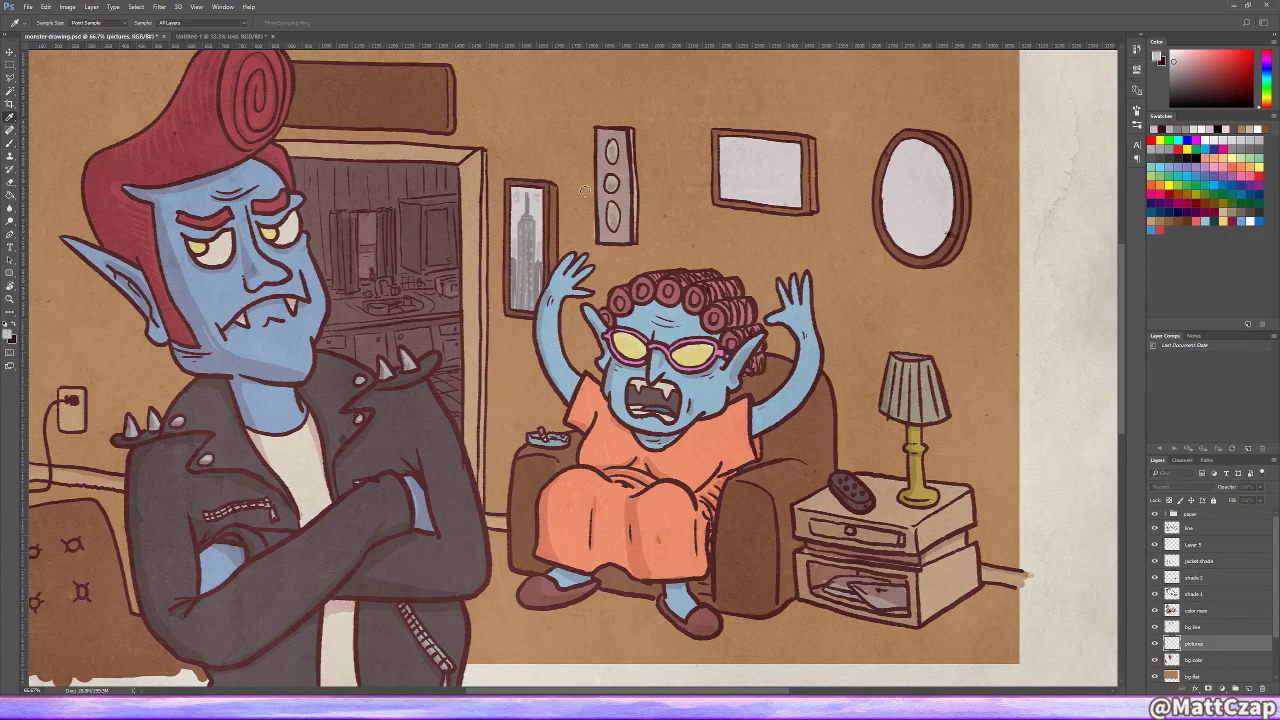
pyautogui.moveTo(733, 165)
pyautogui.mouseDown()
pyautogui.moveTo(748, 188)
pyautogui.moveTo(791, 178)
pyautogui.mouseUp()
pyautogui.moveTo(915, 182); pyautogui.dragTo(915, 230)
pyautogui.moveTo(740, 190); pyautogui.dragTo(786, 206)
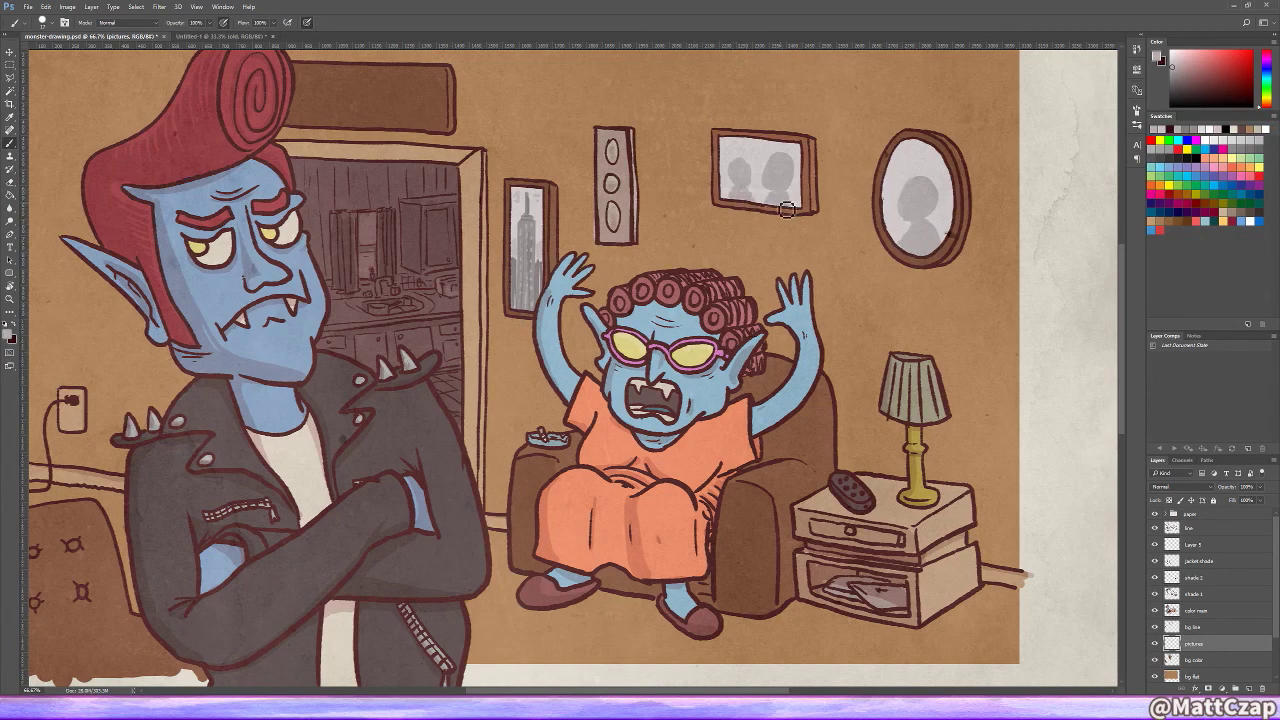
# Step: Fill the background of the rectangular photo with a darker grey on the bg color layer
pyautogui.keyDown('alt'); pyautogui.click(770, 185); pyautogui.keyUp('alt')
pyautogui.moveTo(722, 145); pyautogui.dragTo(737, 170)
pyautogui.hotkey('alt', '[')
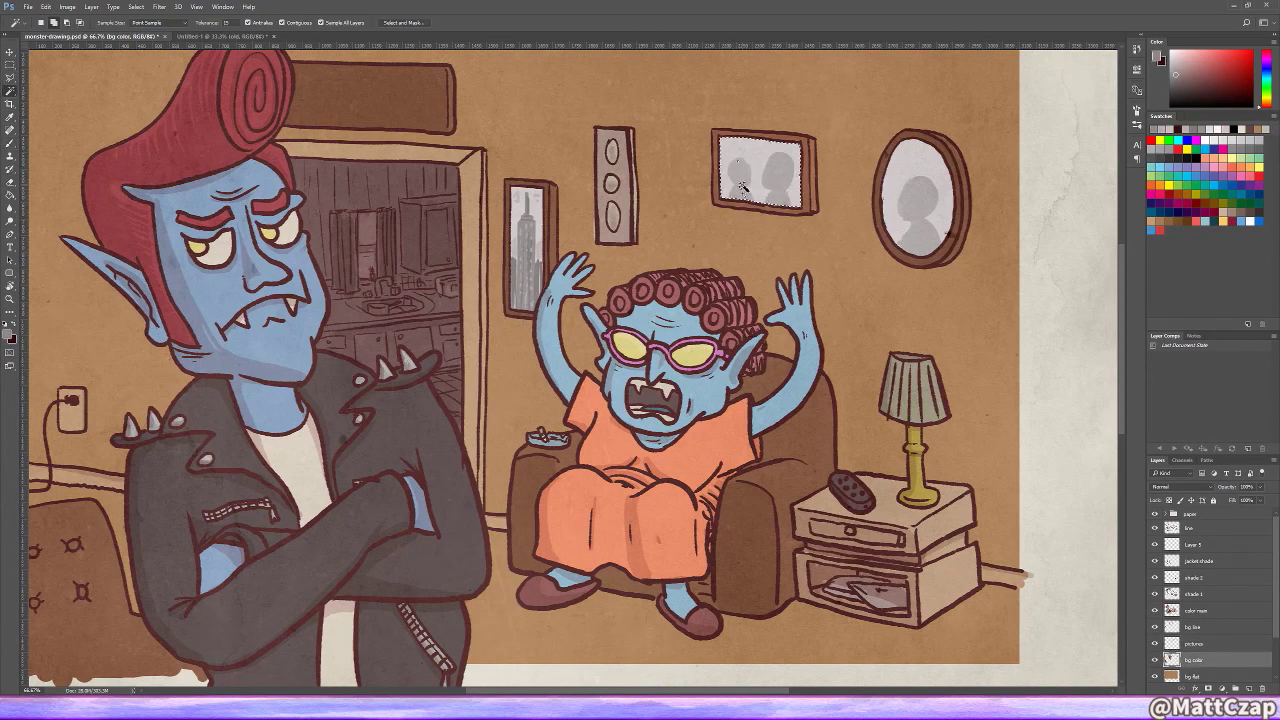
pyautogui.click(760, 172)
pyautogui.hotkey('ctrl', 'd')
pyautogui.press('b')
pyautogui.hotkey('alt', ']')
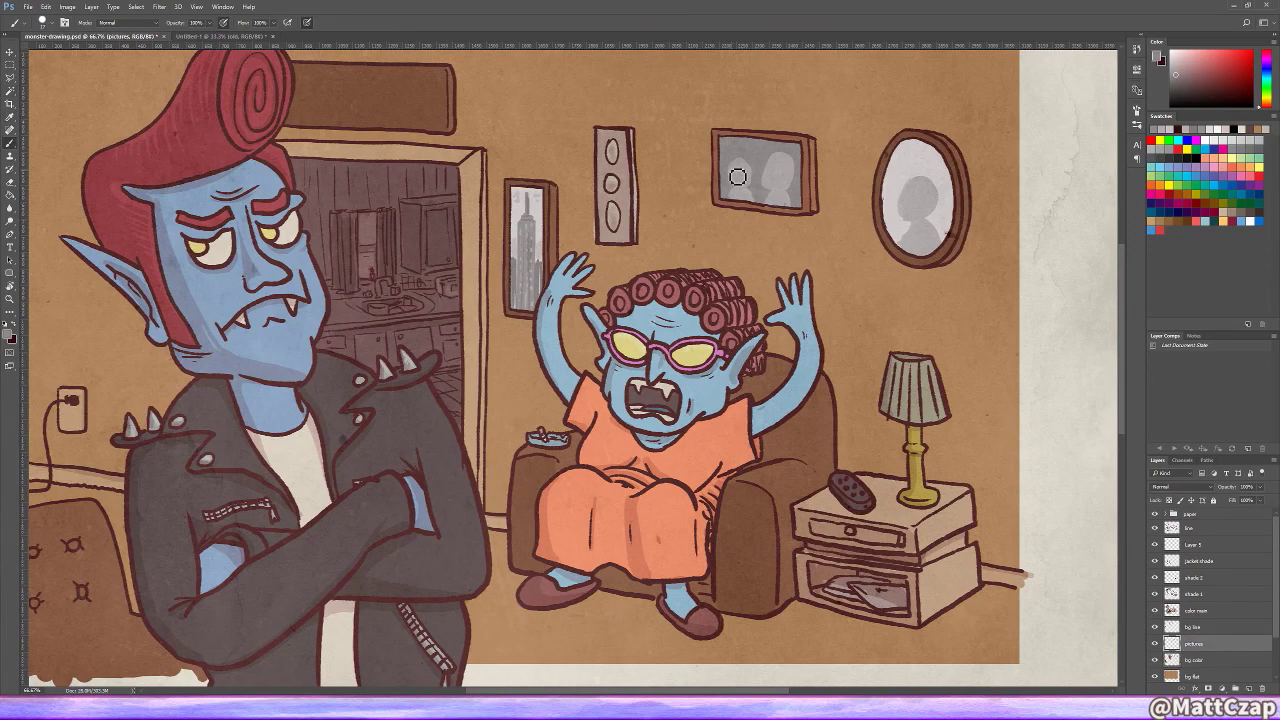
# Step: Paint grey hair and face details on the two figures in the rectangular photo on the pictures layer
pyautogui.keyDown('alt'); pyautogui.click(753, 185); pyautogui.keyUp('alt')
pyautogui.moveTo(742, 166)
pyautogui.mouseDown()
pyautogui.moveTo(752, 200)
pyautogui.moveTo(800, 190)
pyautogui.mouseUp()
pyautogui.keyDown('alt'); pyautogui.click(745, 185); pyautogui.keyUp('alt')
pyautogui.keyDown('alt'); pyautogui.click(795, 183); pyautogui.keyUp('alt')
pyautogui.keyDown('alt'); pyautogui.click(738, 170); pyautogui.keyUp('alt')
pyautogui.press('i')
pyautogui.click(742, 169)
pyautogui.press('b')
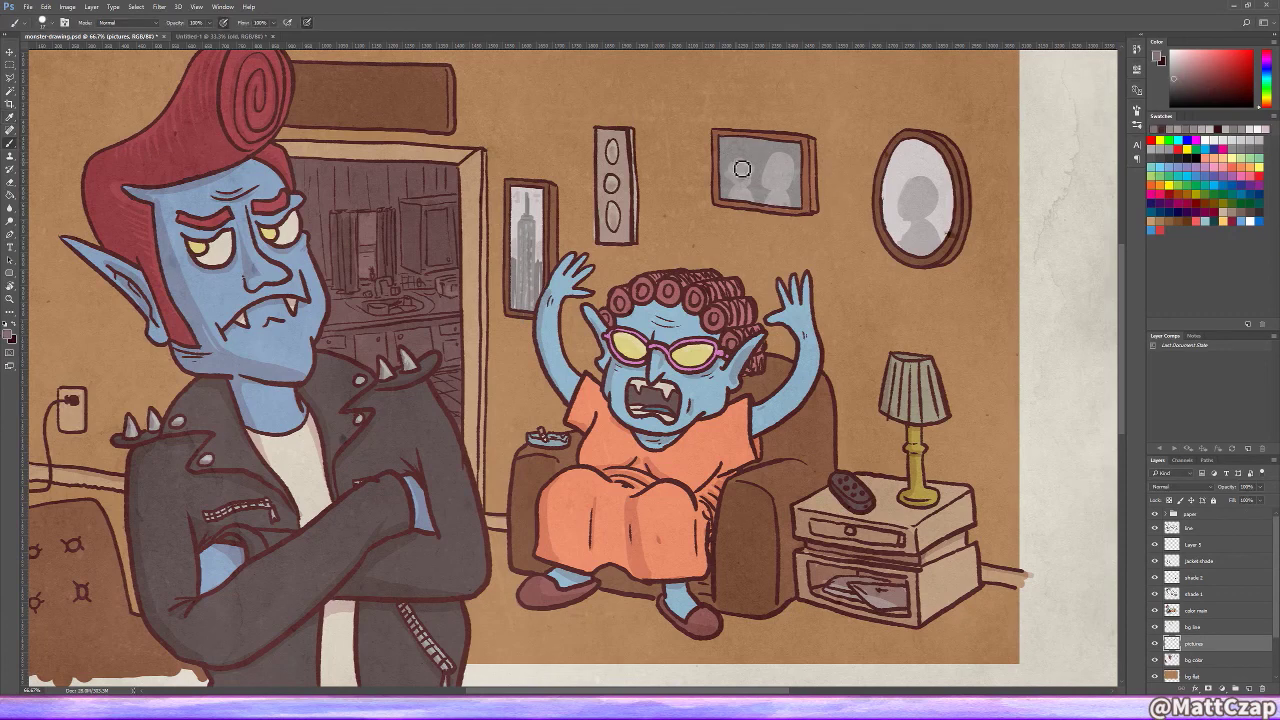
pyautogui.moveTo(780, 173); pyautogui.dragTo(795, 177)
# Step: Draw face and body details on the oval portrait with a dark colour and switch to the Eraser on the pictures layer
pyautogui.hotkey('alt', ']')
pyautogui.hotkey('alt', ']')
pyautogui.hotkey('alt', ']')
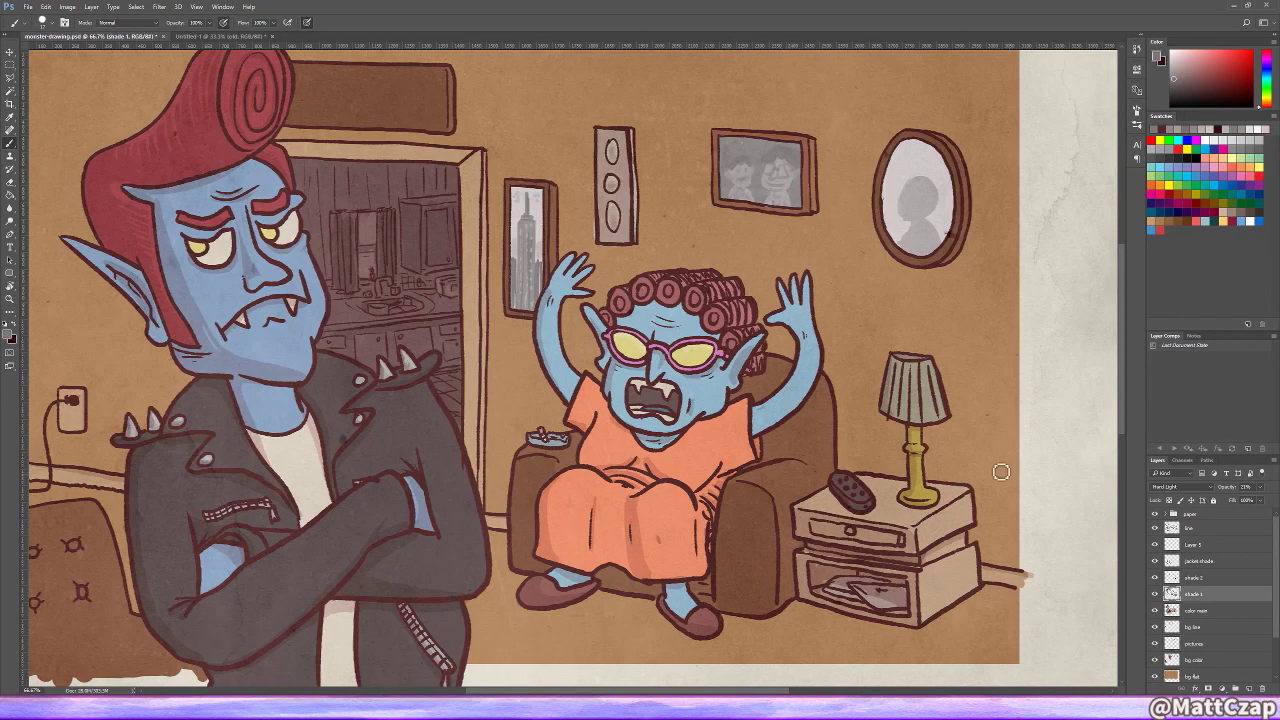
pyautogui.keyDown('alt'); pyautogui.click(740, 172); pyautogui.keyUp('alt')
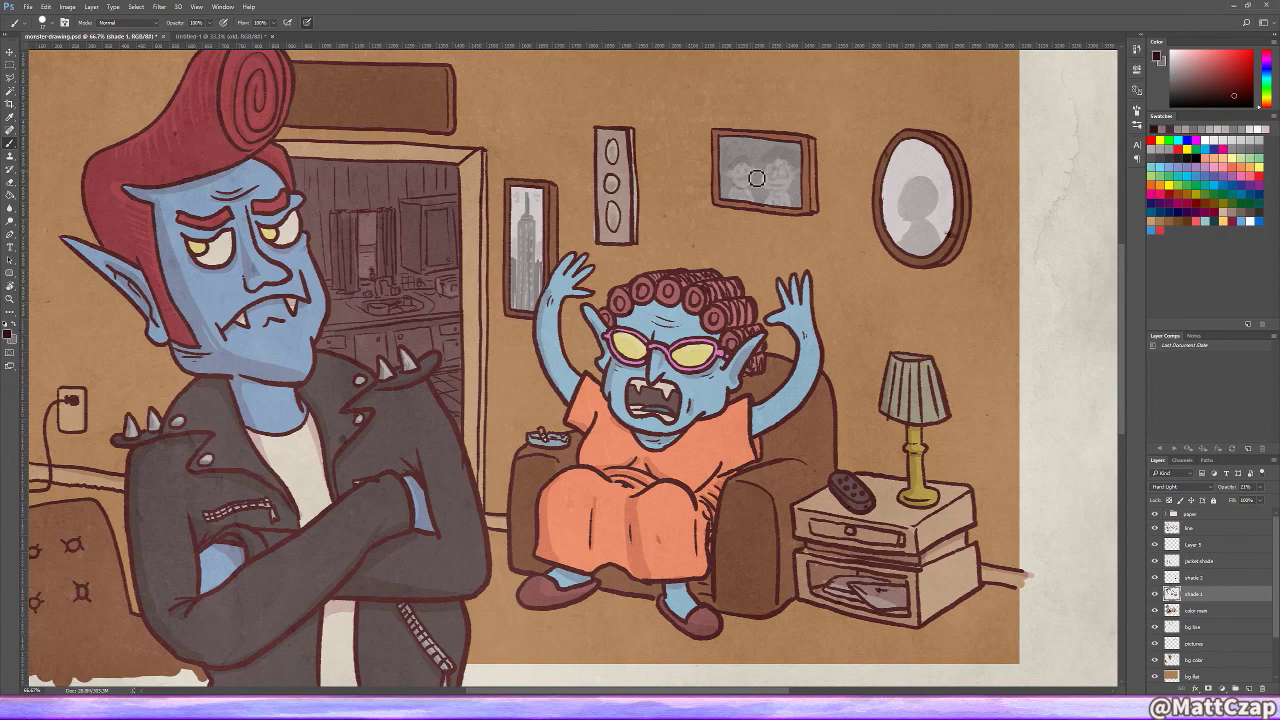
pyautogui.moveTo(913, 202); pyautogui.dragTo(923, 186)
pyautogui.hotkey('alt', '[')
pyautogui.hotkey('alt', '[')
pyautogui.hotkey('alt', '[')
pyautogui.press('e')
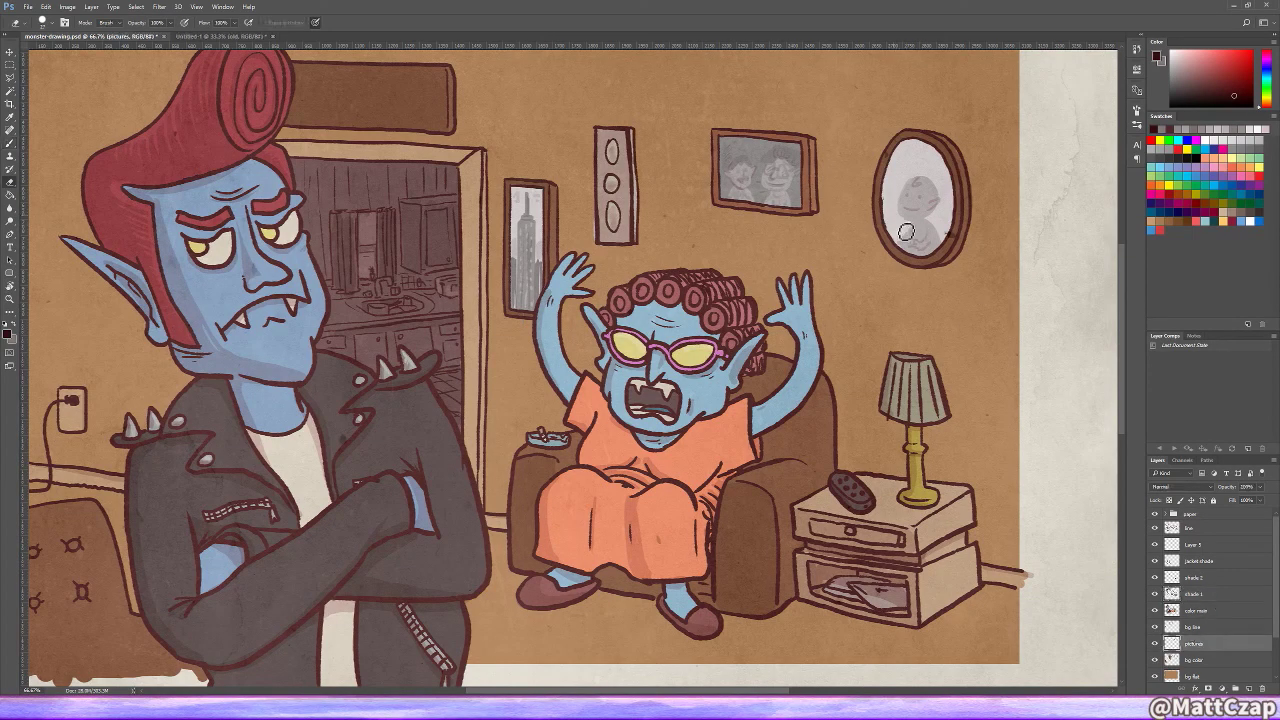
# Step: Hand-letter "BLESS THIS DANG HOME" in dark brown on the wooden sign above the doorway on the pictures layer
pyautogui.scroll(-5, 923, 517)
pyautogui.scroll(6, 452, 267)
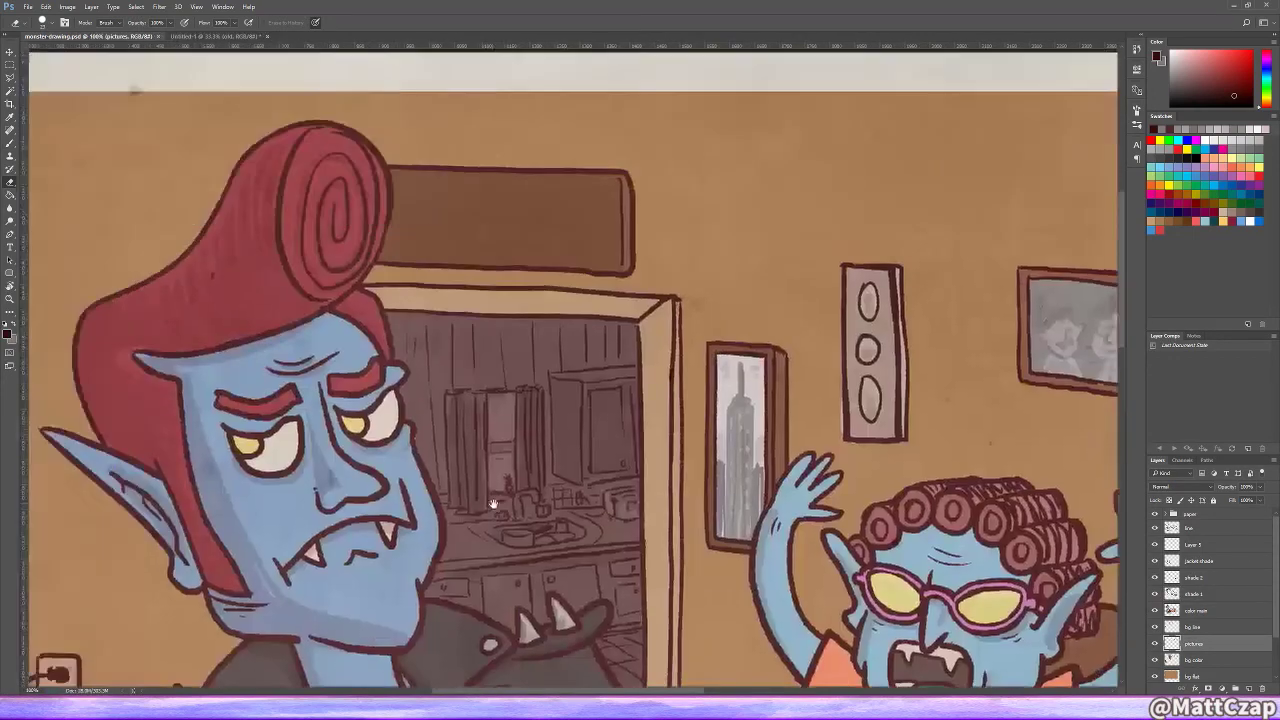
pyautogui.hotkey('alt', ']')
pyautogui.hotkey('alt', ']')
pyautogui.hotkey('alt', ']')
pyautogui.hotkey('alt', ']')
pyautogui.press('b')
pyautogui.hotkey('alt', '[')
pyautogui.hotkey('alt', '[')
pyautogui.hotkey('alt', '[')
pyautogui.hotkey('alt', '[')
pyautogui.keyDown('alt'); pyautogui.click(848, 222); pyautogui.keyUp('alt')
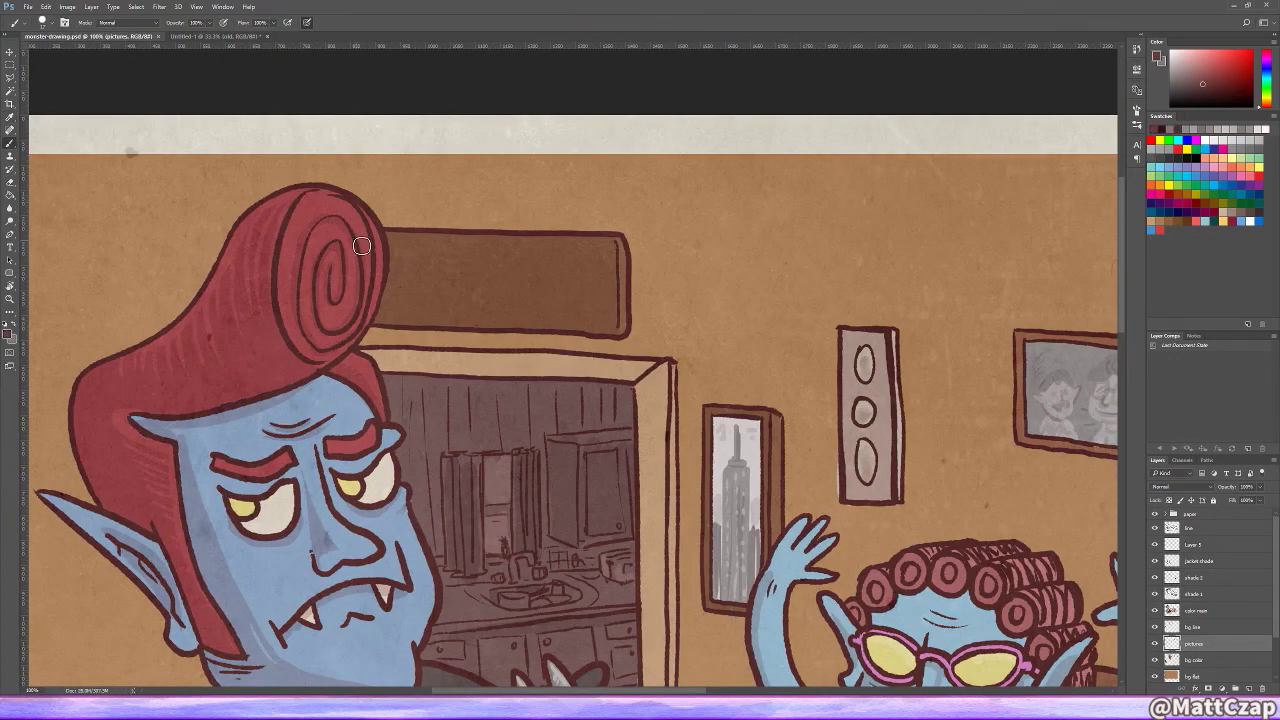
pyautogui.moveTo(391, 257)
pyautogui.mouseDown()
pyautogui.moveTo(423, 277)
pyautogui.moveTo(491, 257)
pyautogui.moveTo(556, 259)
pyautogui.moveTo(440, 300)
pyautogui.moveTo(509, 291)
pyautogui.moveTo(596, 303)
pyautogui.mouseUp()
pyautogui.hotkey('alt', ']')
pyautogui.hotkey('alt', ']')
pyautogui.hotkey('alt', ']')
pyautogui.hotkey('alt', ']')
pyautogui.hotkey('alt', '[')
pyautogui.hotkey('alt', ']')
pyautogui.hotkey('alt', ']')
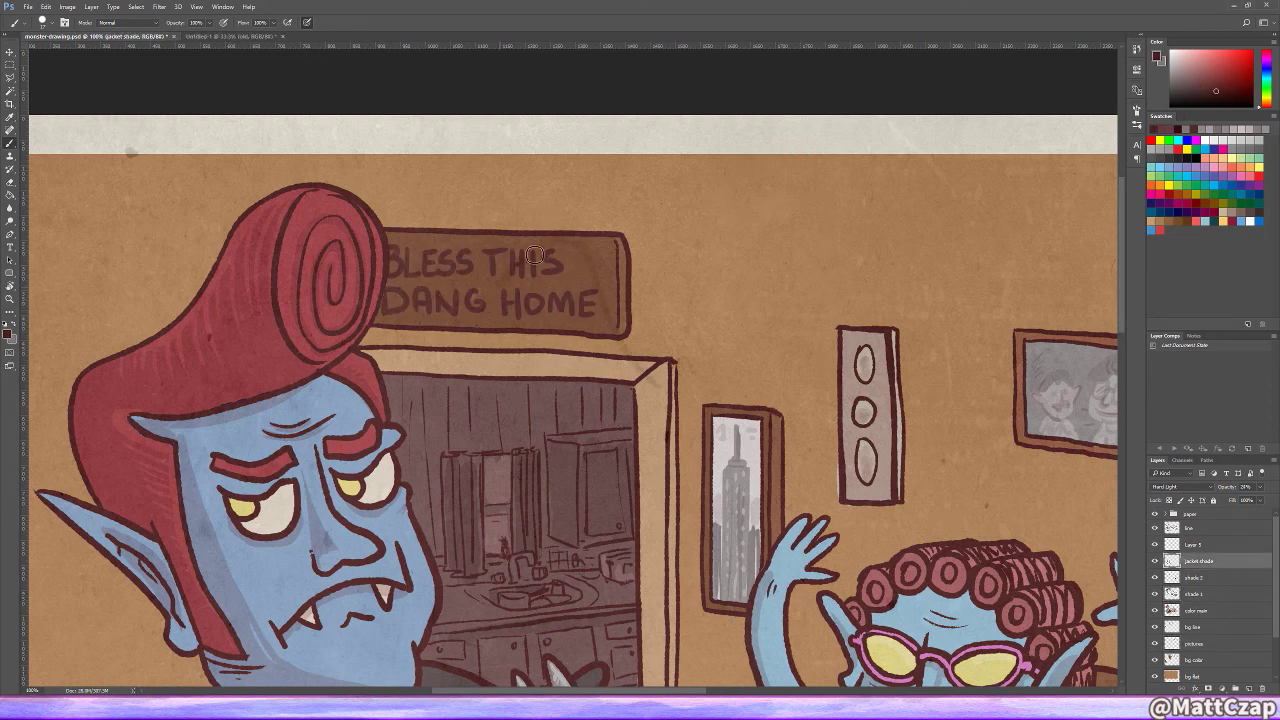
pyautogui.hotkey('alt', '[')
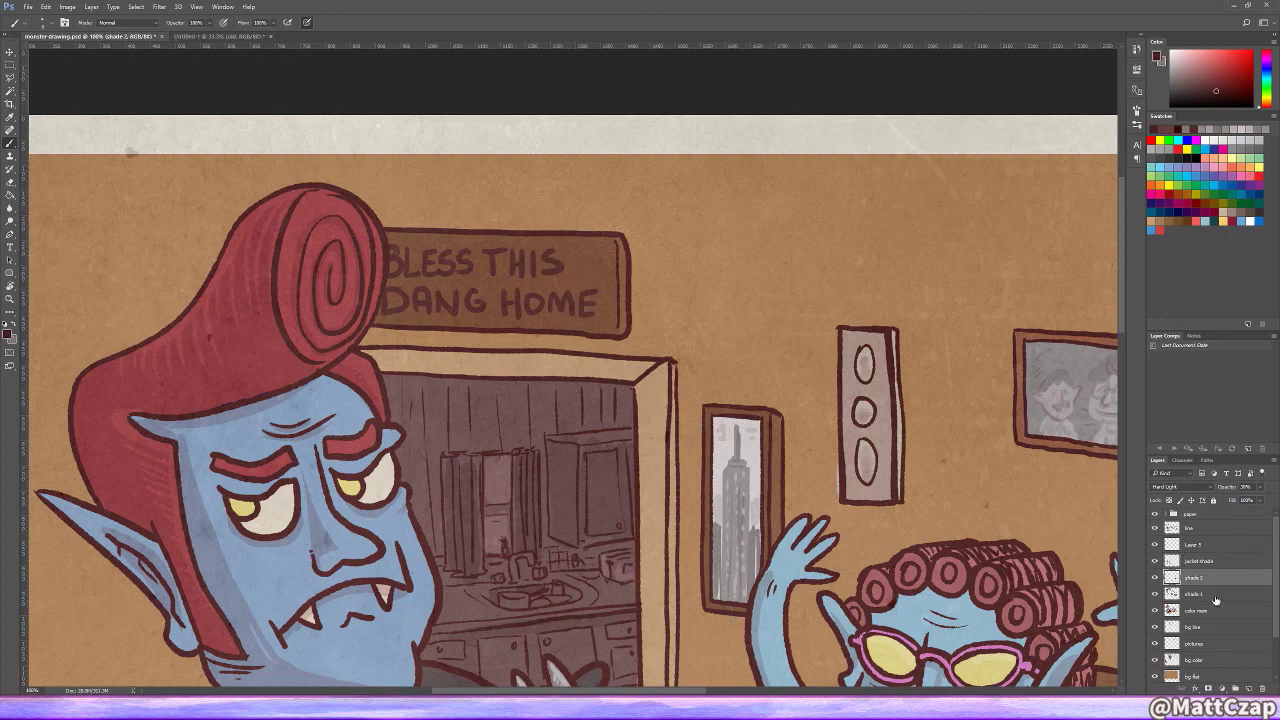
pyautogui.hotkey('alt', '[')
pyautogui.hotkey('alt', '[')
pyautogui.hotkey('alt', '[')
pyautogui.hotkey('alt', '[')
# Step: Hide the paper texture group and touch up the sign's lettering with colours sampled from the letters and the board
pyautogui.keyDown('alt'); pyautogui.click(560, 282); pyautogui.keyUp('alt')
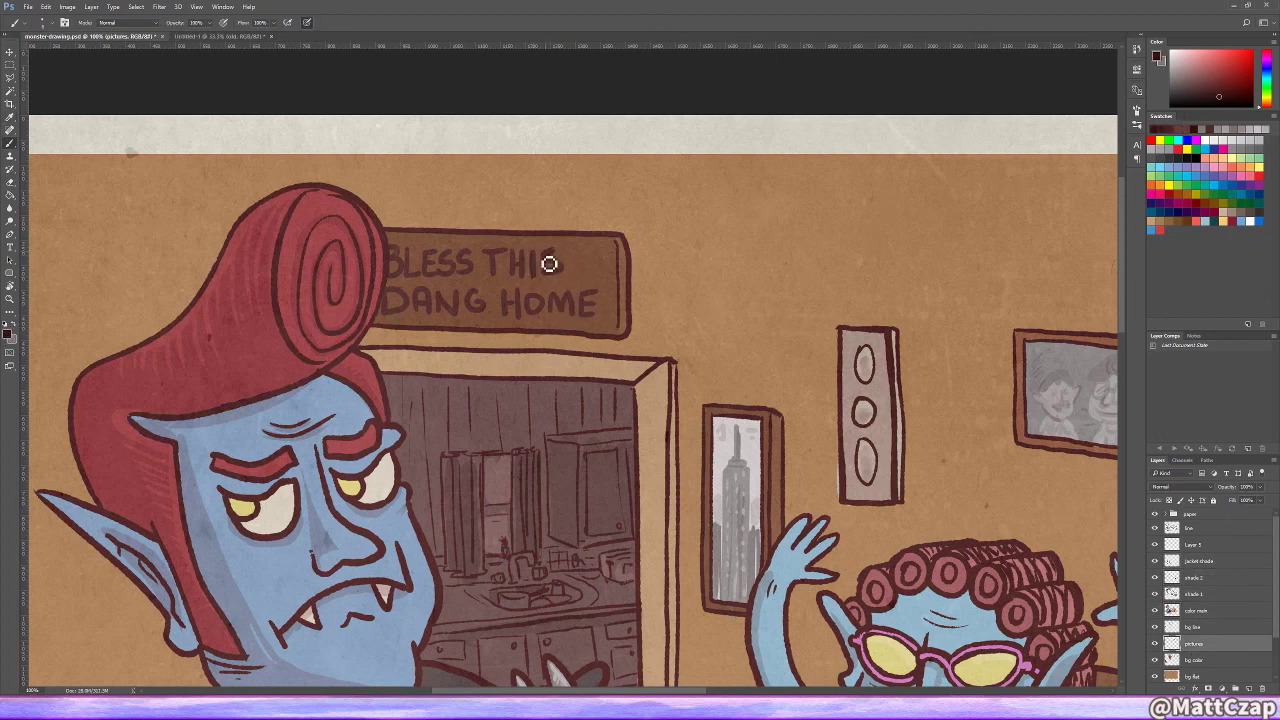
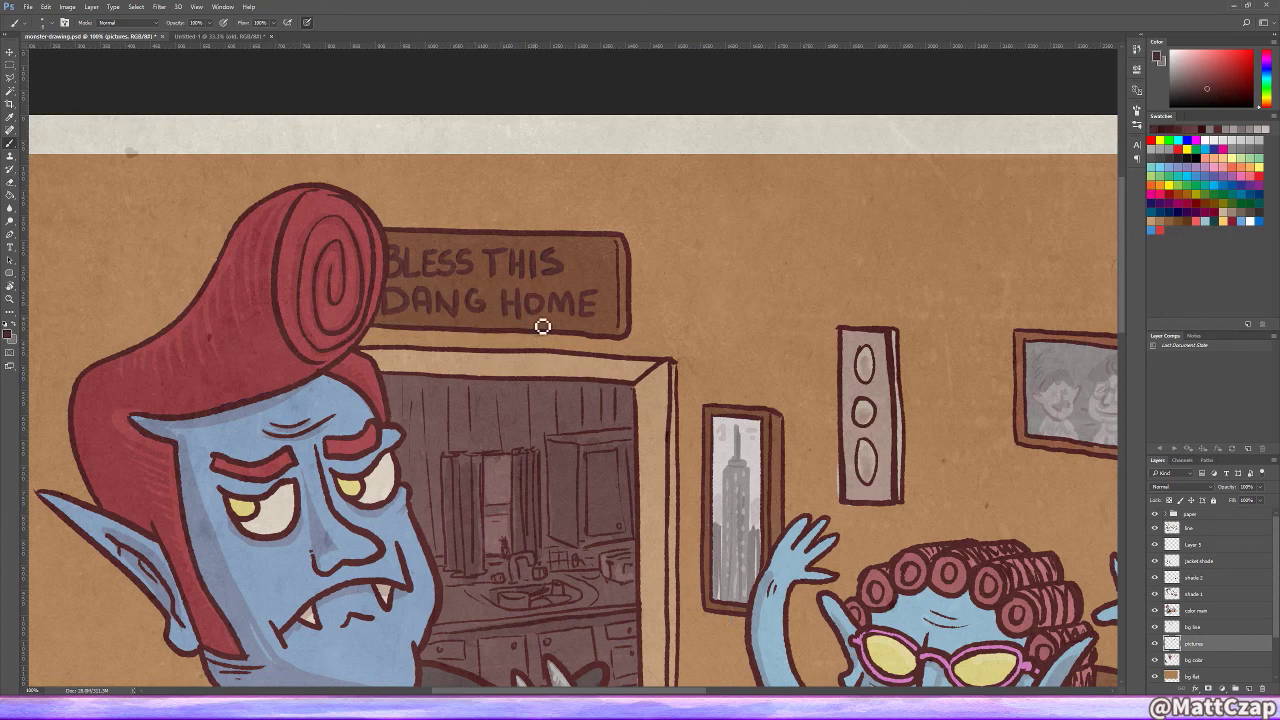
pyautogui.press('i')
pyautogui.press('b')
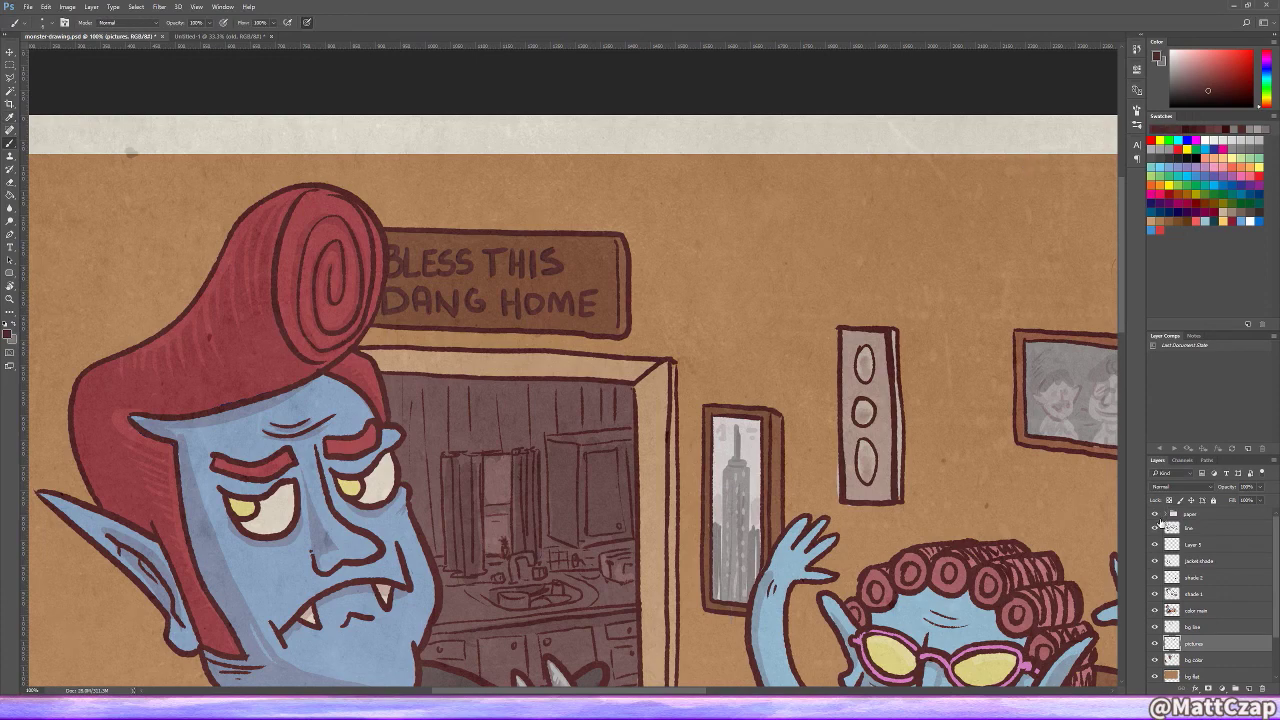
pyautogui.click(1155, 513)
pyautogui.keyDown('alt'); pyautogui.click(476, 300); pyautogui.keyUp('alt')
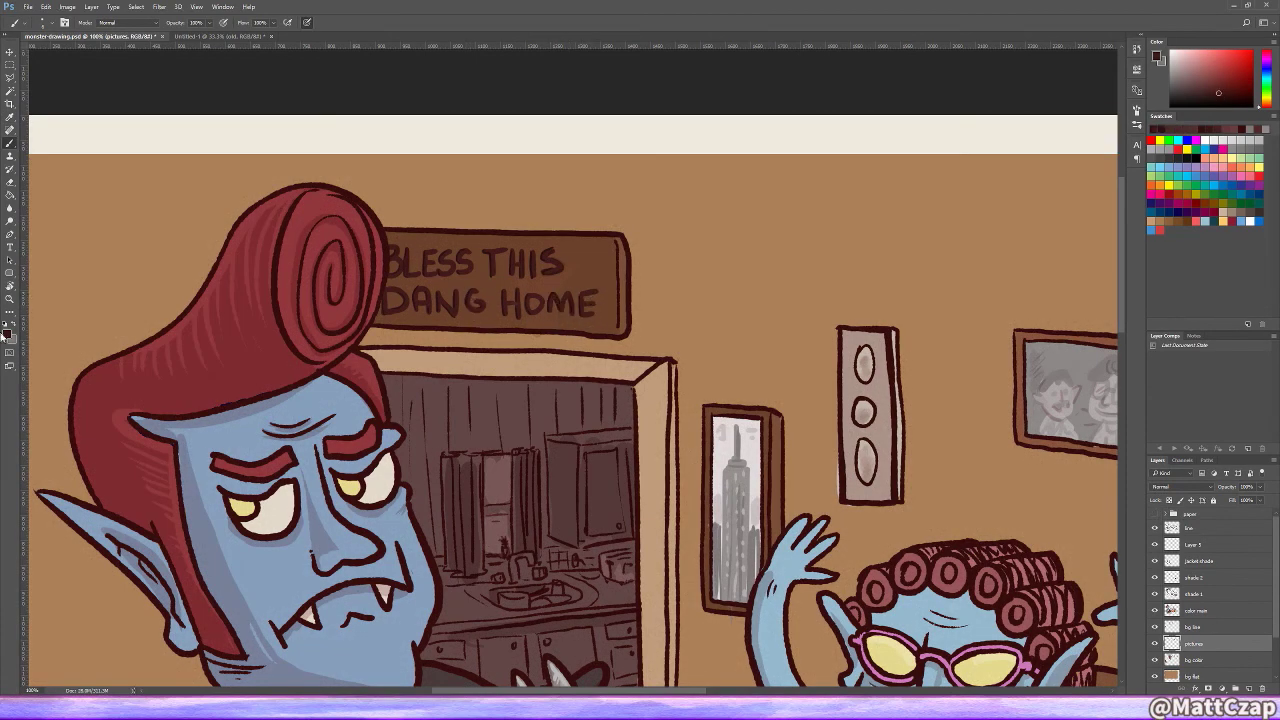
pyautogui.keyDown('alt'); pyautogui.click(543, 260); pyautogui.keyUp('alt')
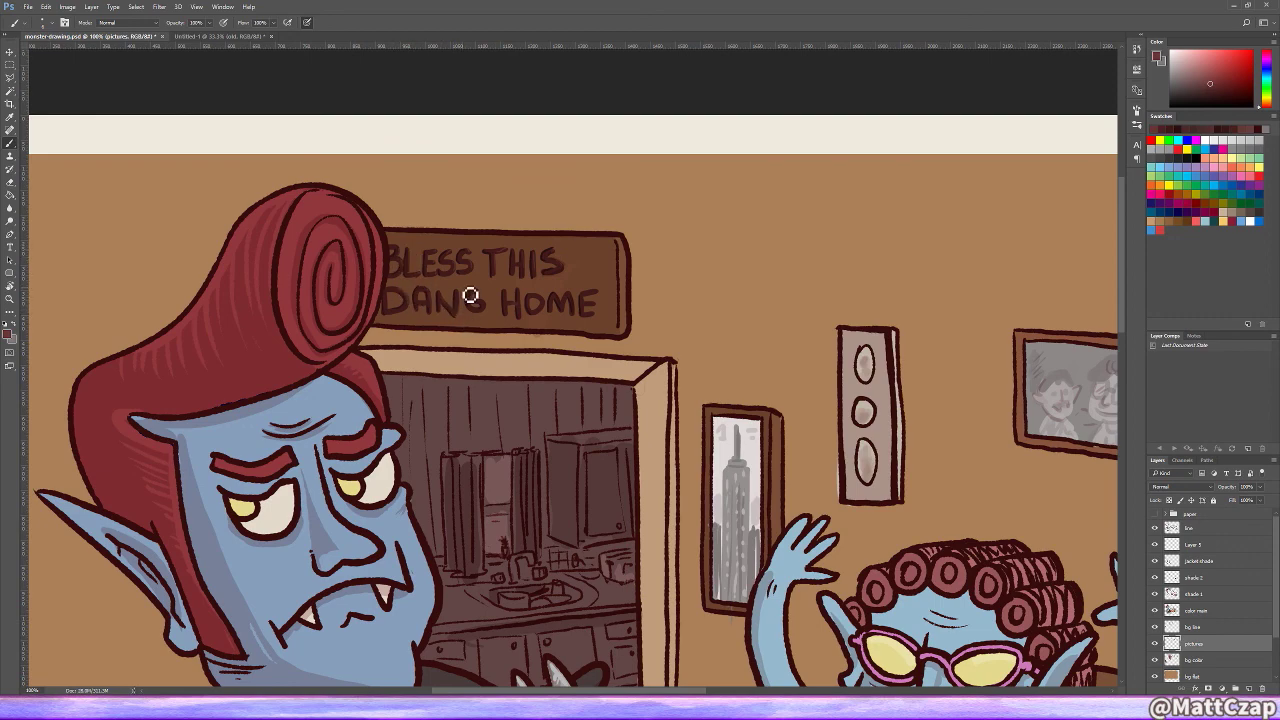
# Step: Add a new layer named bg detail above the bg line layer
pyautogui.hotkey('ctrl', '-')
pyautogui.hotkey('ctrl', '-')
pyautogui.hotkey('ctrl', '-')
pyautogui.hotkey('ctrl', '-')
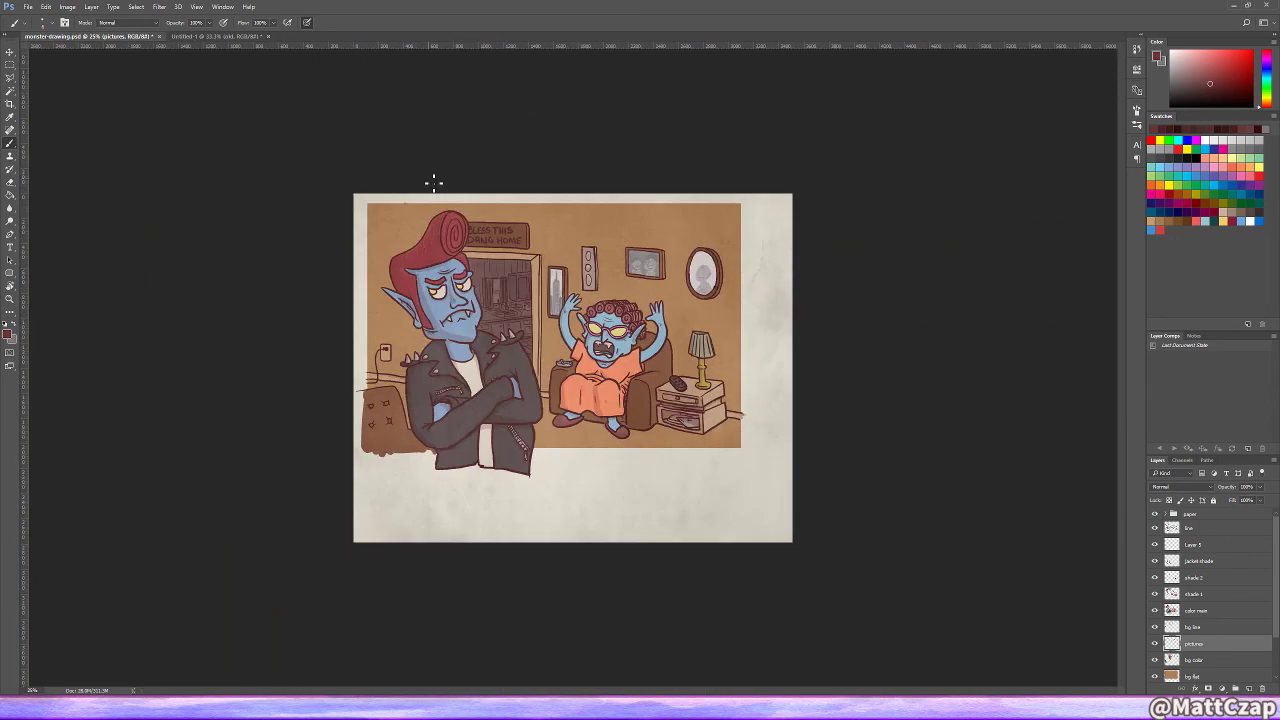
pyautogui.hotkey('ctrl', '+')
pyautogui.hotkey('ctrl', '+')
pyautogui.hotkey('ctrl', 'shift', 'alt', 'n')
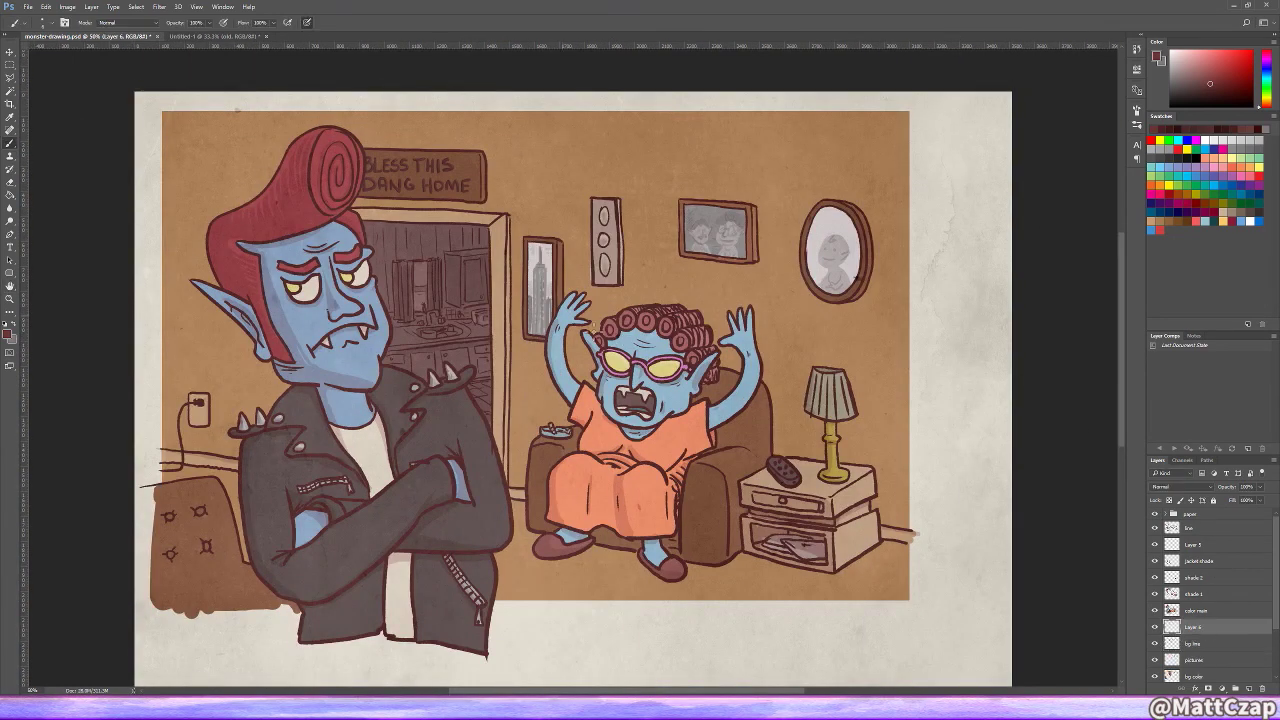
pyautogui.press('Return')
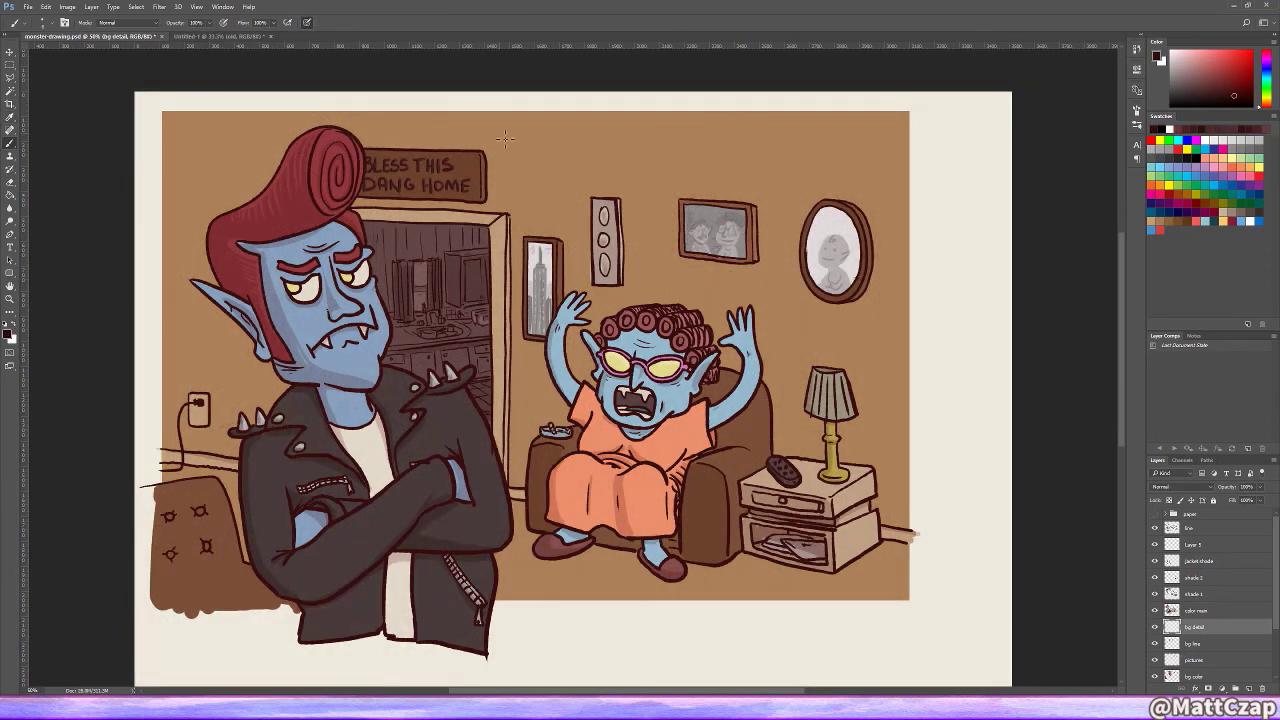
# Step: Draw thin dark vertical paneling lines down the wall from the doorway to the far side past the lamp on the bg detail layer
pyautogui.moveTo(521, 141); pyautogui.dragTo(517, 488)
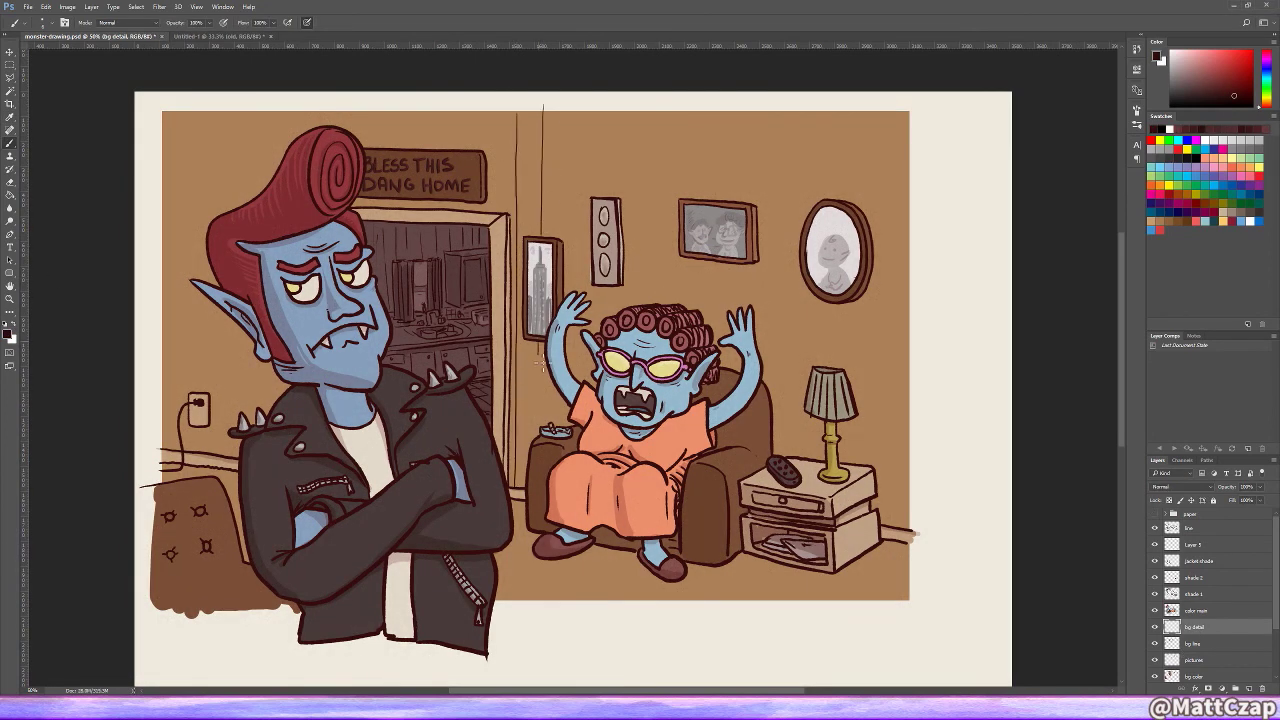
pyautogui.moveTo(543, 365); pyautogui.dragTo(543, 436)
pyautogui.moveTo(568, 104); pyautogui.dragTo(568, 430)
pyautogui.moveTo(590, 102); pyautogui.dragTo(590, 302)
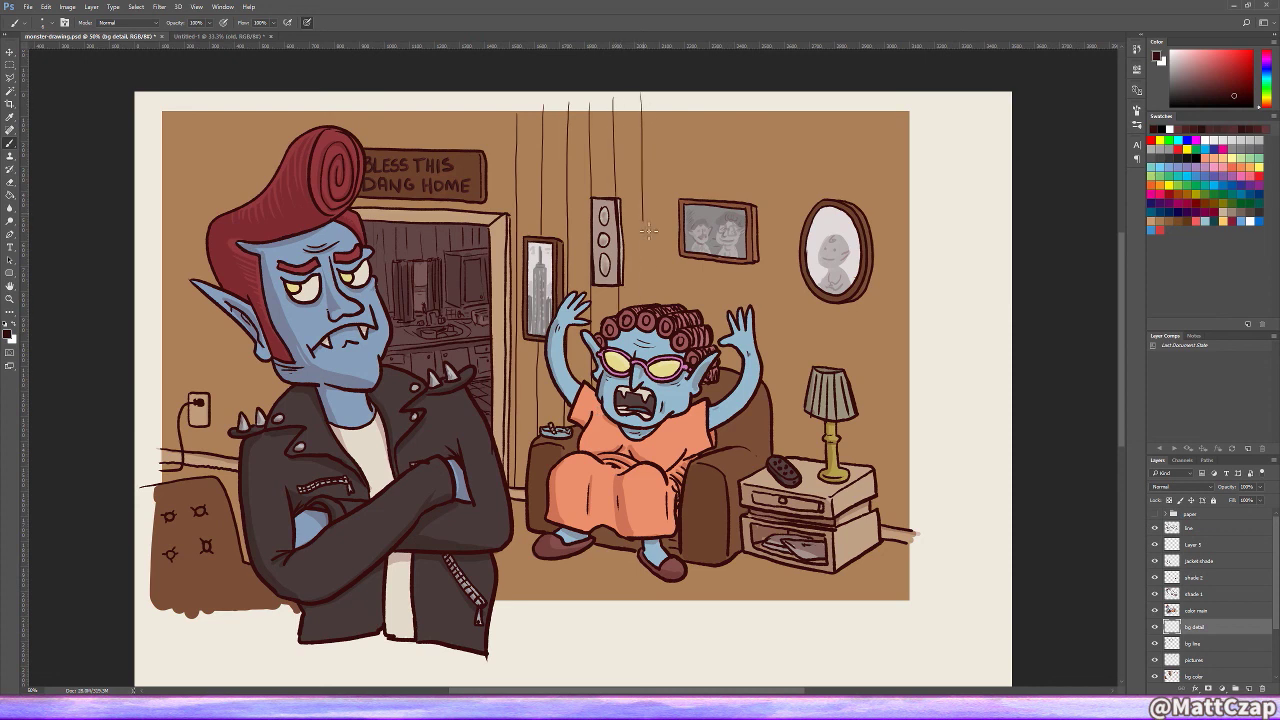
pyautogui.moveTo(641, 222); pyautogui.dragTo(641, 304)
pyautogui.moveTo(667, 100); pyautogui.dragTo(668, 304)
pyautogui.moveTo(691, 92)
pyautogui.mouseDown()
pyautogui.moveTo(692, 310)
pyautogui.moveTo(713, 344)
pyautogui.mouseUp()
pyautogui.moveTo(736, 94)
pyautogui.mouseDown()
pyautogui.moveTo(736, 320)
pyautogui.moveTo(760, 366)
pyautogui.mouseUp()
pyautogui.moveTo(784, 92)
pyautogui.mouseDown()
pyautogui.moveTo(784, 456)
pyautogui.moveTo(808, 386)
pyautogui.mouseUp()
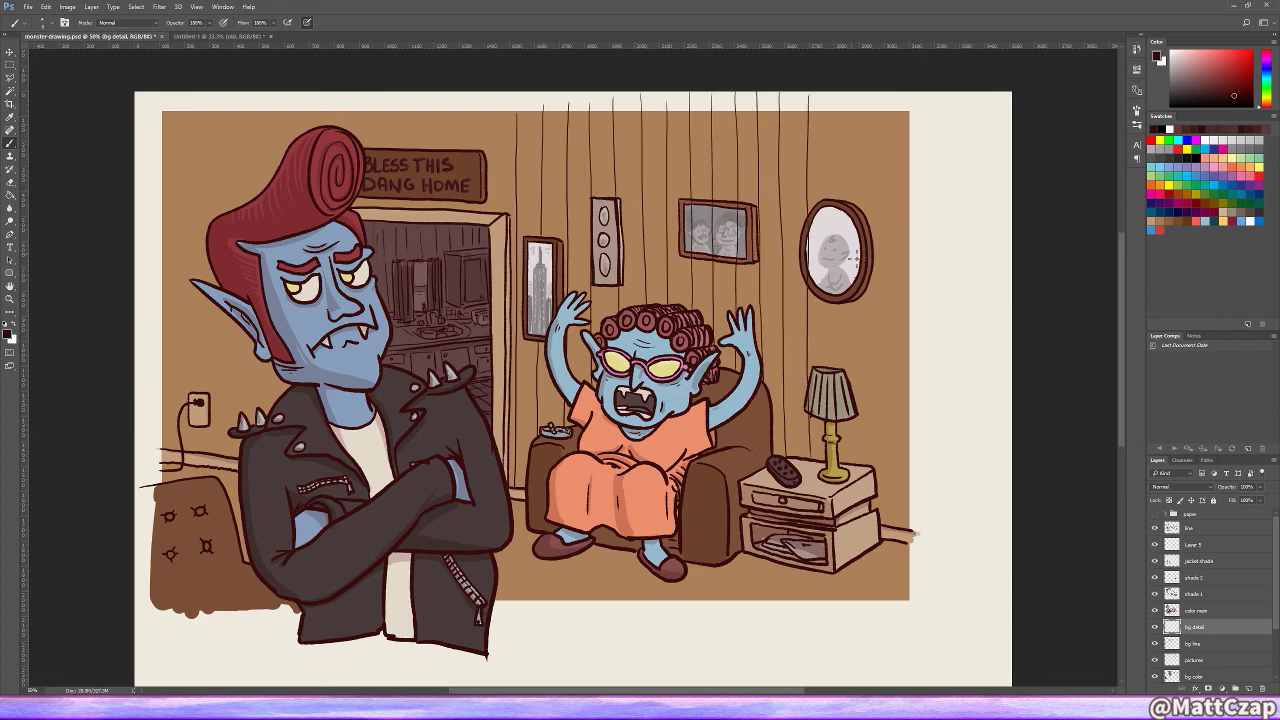
pyautogui.moveTo(832, 92); pyautogui.dragTo(834, 294)
pyautogui.moveTo(856, 92); pyautogui.dragTo(860, 464)
pyautogui.moveTo(886, 92); pyautogui.dragTo(890, 540)
# Step: Continue the vertical paneling lines above the doorway and sign and across the wall behind the greaser
pyautogui.moveTo(491, 100); pyautogui.dragTo(489, 212)
pyautogui.moveTo(469, 102); pyautogui.dragTo(469, 150)
pyautogui.moveTo(449, 98); pyautogui.dragTo(450, 184)
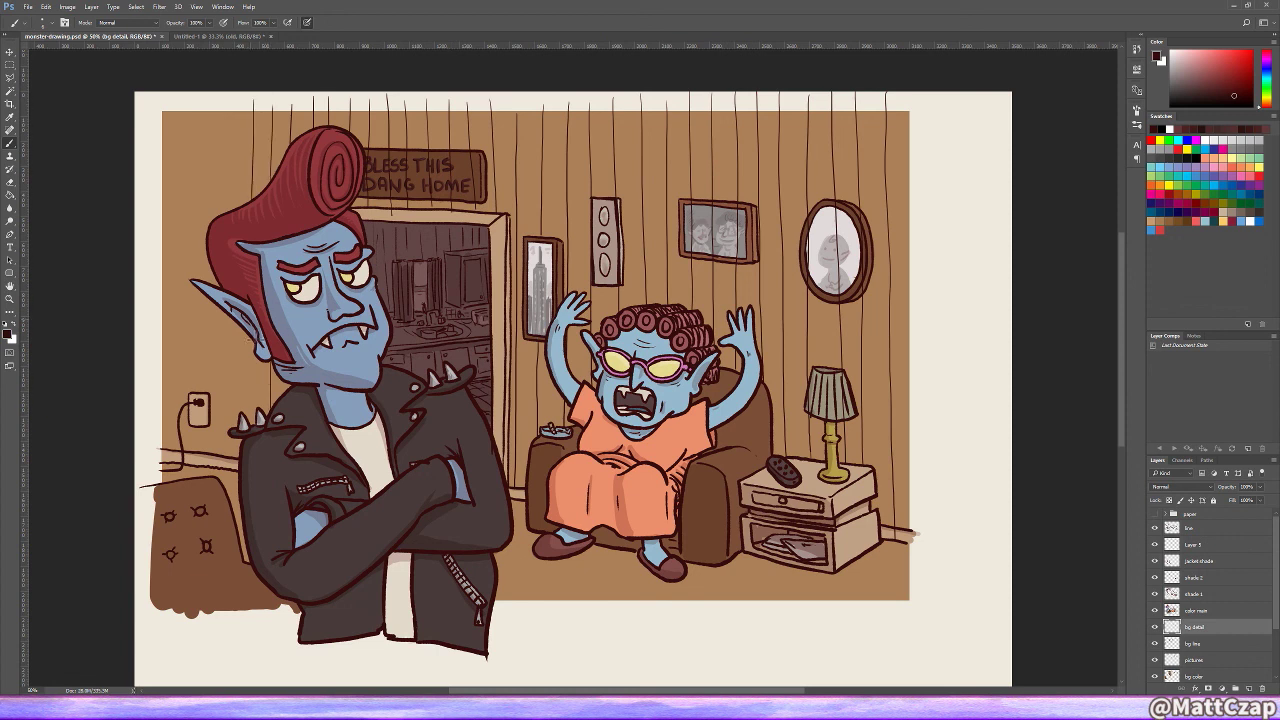
pyautogui.moveTo(208, 432); pyautogui.dragTo(204, 452)
pyautogui.moveTo(213, 90)
pyautogui.mouseDown()
pyautogui.moveTo(208, 346)
pyautogui.moveTo(184, 452)
pyautogui.mouseUp()
pyautogui.moveTo(172, 102); pyautogui.dragTo(167, 462)
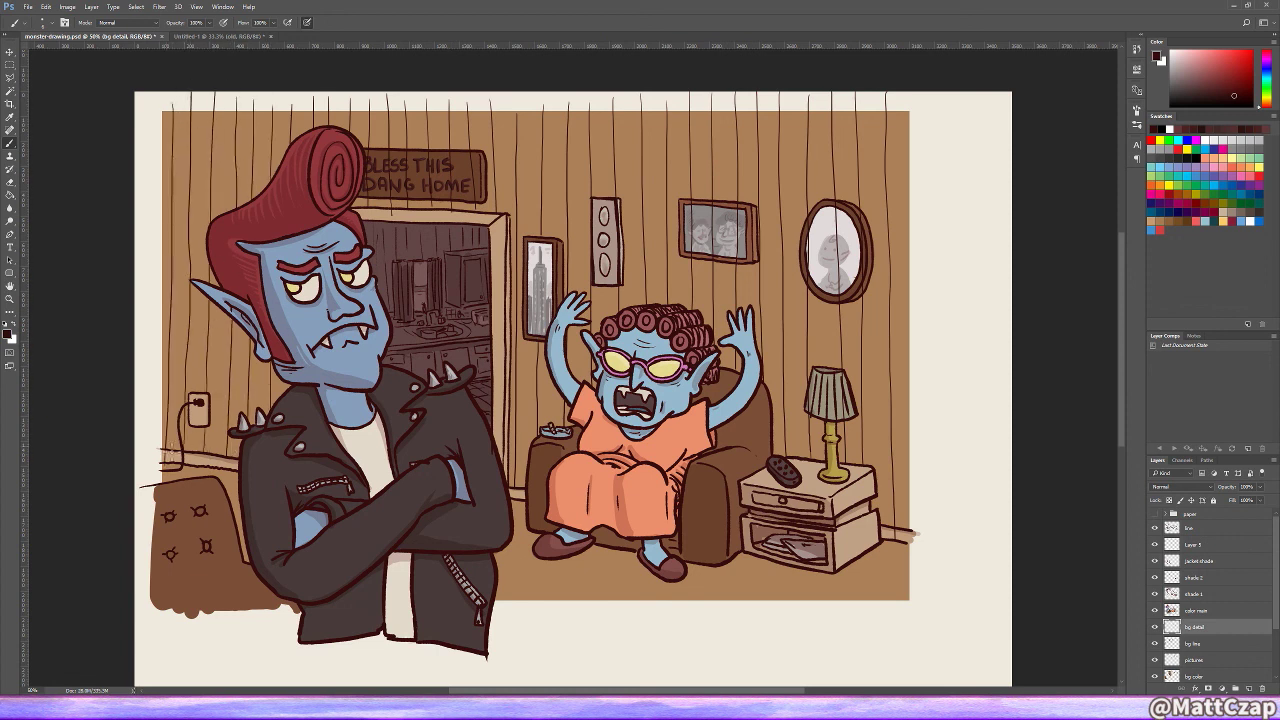
# Step: Rename the layer wood paneling and erase the paneling lines that cross the rectangular photo and the oval portrait
pyautogui.press('Return')
pyautogui.press('e')
pyautogui.moveTo(737, 205)
pyautogui.mouseDown()
pyautogui.moveTo(744, 267)
pyautogui.moveTo(712, 255)
pyautogui.mouseUp()
pyautogui.moveTo(691, 205); pyautogui.dragTo(751, 266)
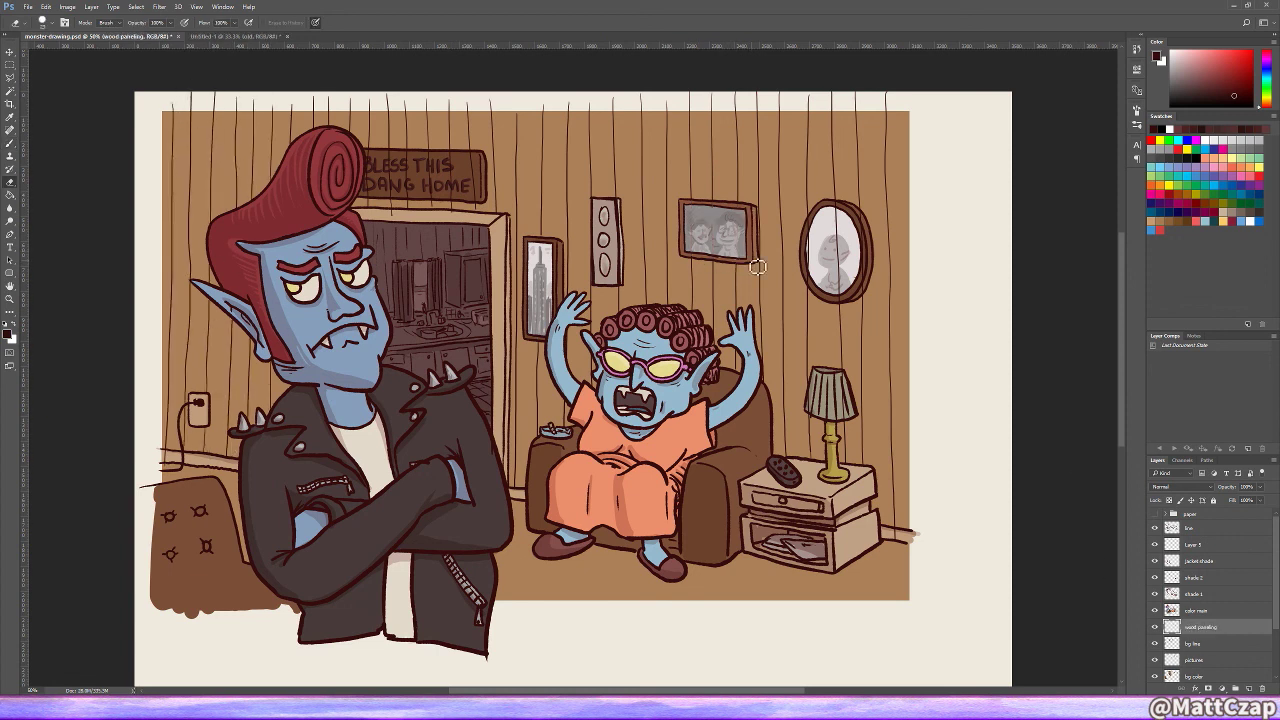
pyautogui.moveTo(834, 208); pyautogui.dragTo(834, 292)
pyautogui.moveTo(808, 232); pyautogui.dragTo(817, 245)
# Step: Paint the greaser's cast shadow on the tufted couch on the shade 2 layer and select the jacket shade layer
pyautogui.press('b')
pyautogui.hotkey('alt', ']')
pyautogui.hotkey('alt', ']')
pyautogui.hotkey('alt', ']')
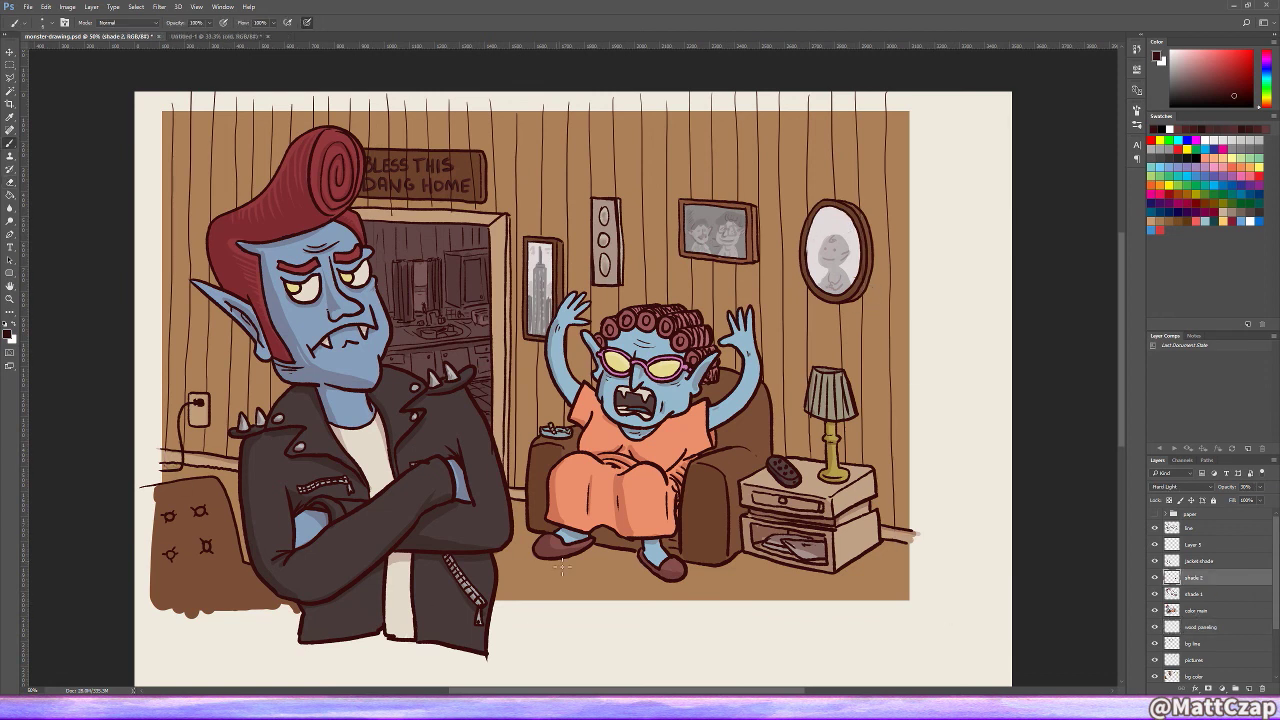
pyautogui.moveTo(247, 570)
pyautogui.mouseDown()
pyautogui.moveTo(279, 608)
pyautogui.moveTo(242, 617)
pyautogui.mouseUp()
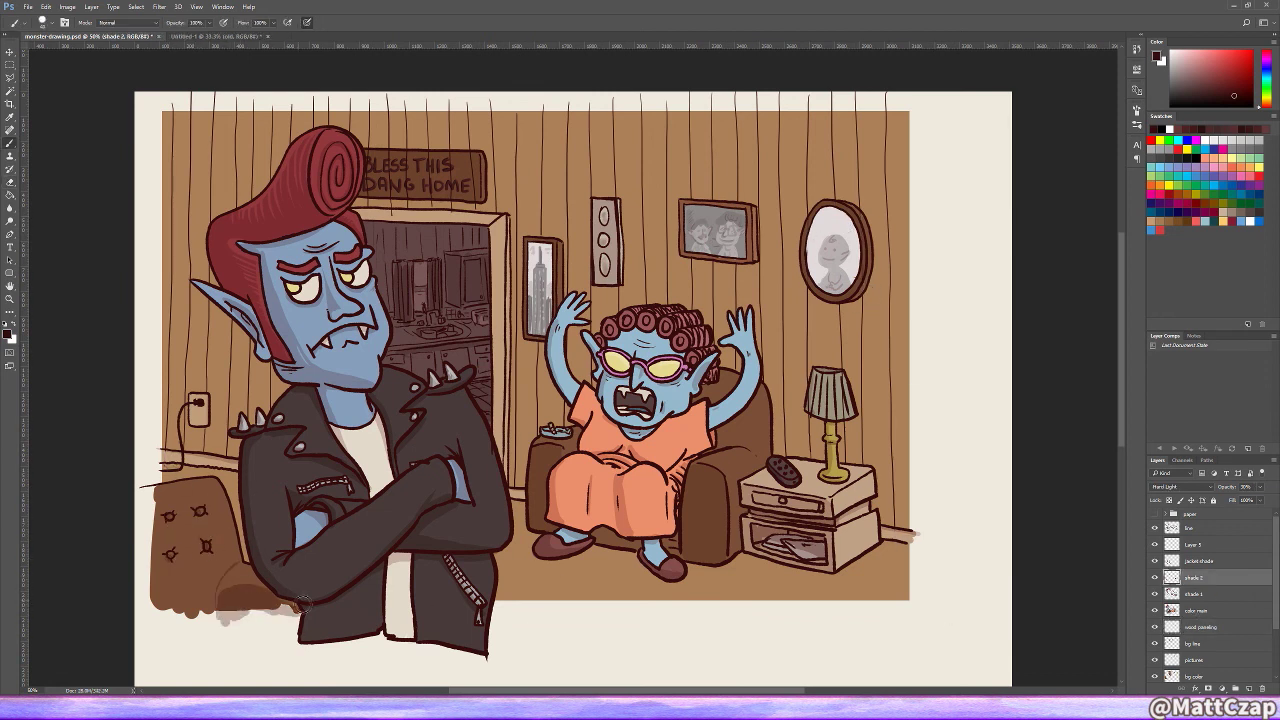
pyautogui.hotkey('alt', ']')
pyautogui.hotkey('alt', '[')
pyautogui.hotkey('alt', ']')
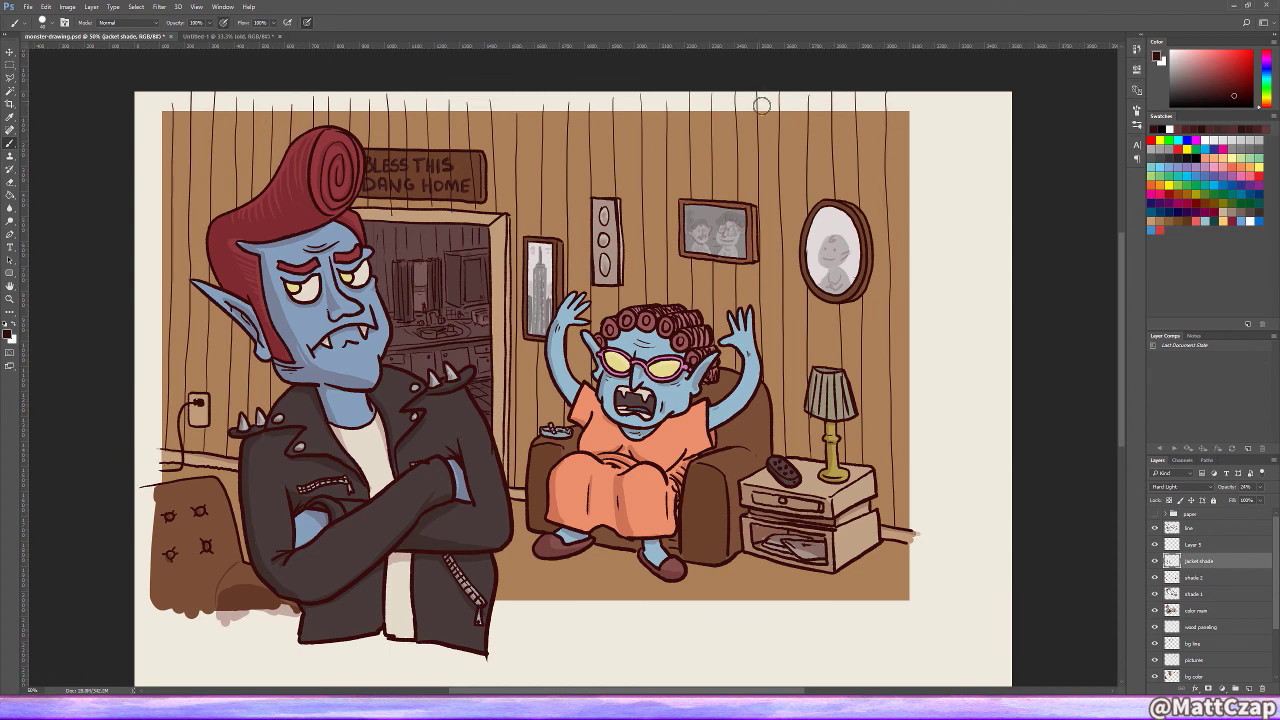
# Step: Paint soft shading strokes along the wall's vertical paneling lines from the lamp side to above the doorway on the jacket shade layer
pyautogui.press('e')
pyautogui.hotkey('alt', '[')
pyautogui.hotkey('alt', '[')
pyautogui.hotkey('alt', '[')
pyautogui.hotkey('alt', '[')
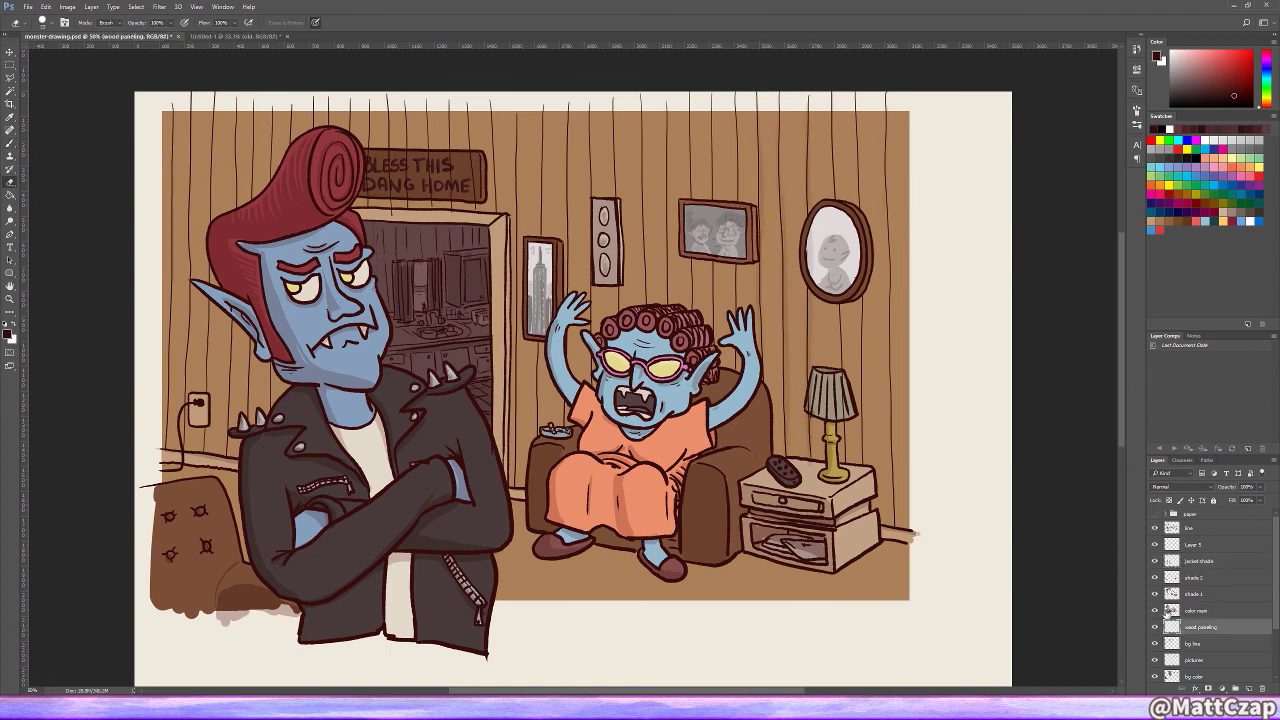
pyautogui.click(1198, 564)
pyautogui.press('b')
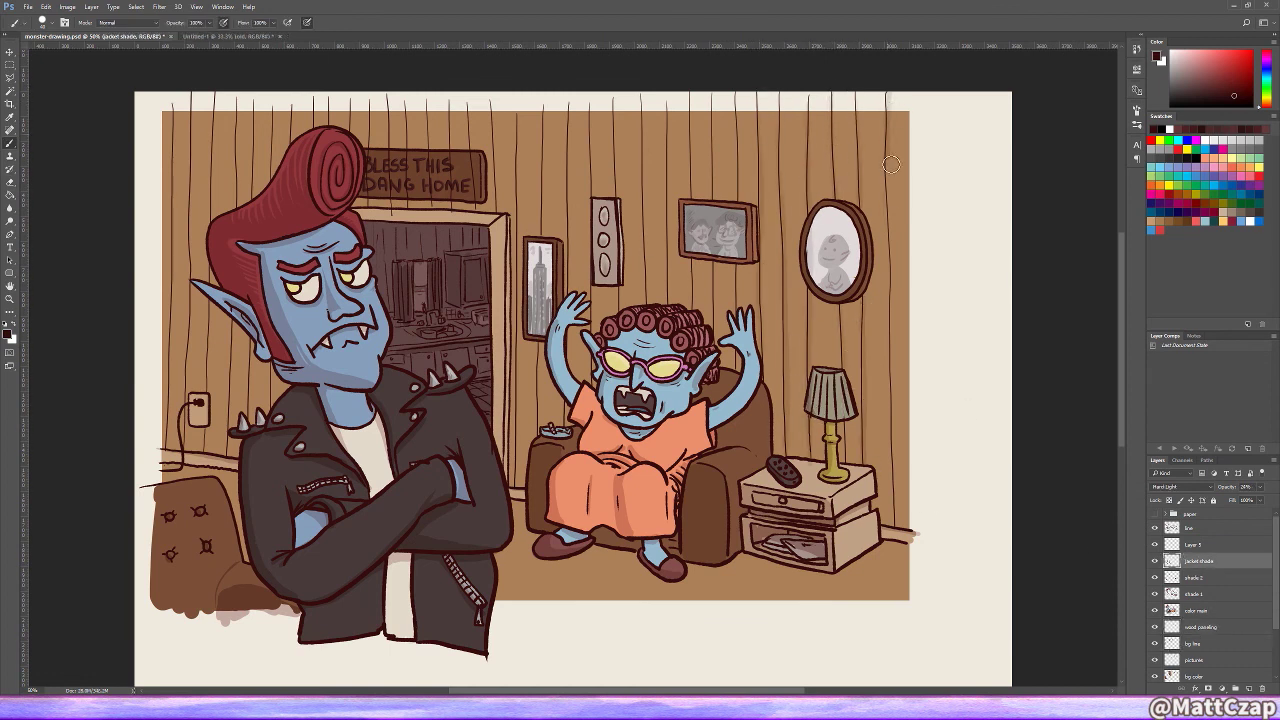
pyautogui.moveTo(692, 114); pyautogui.dragTo(692, 196)
pyautogui.moveTo(669, 96)
pyautogui.mouseDown()
pyautogui.moveTo(669, 252)
pyautogui.moveTo(646, 184)
pyautogui.mouseUp()
pyautogui.moveTo(611, 92); pyautogui.dragTo(616, 176)
pyautogui.moveTo(567, 96); pyautogui.dragTo(567, 290)
pyautogui.moveTo(516, 98); pyautogui.dragTo(516, 292)
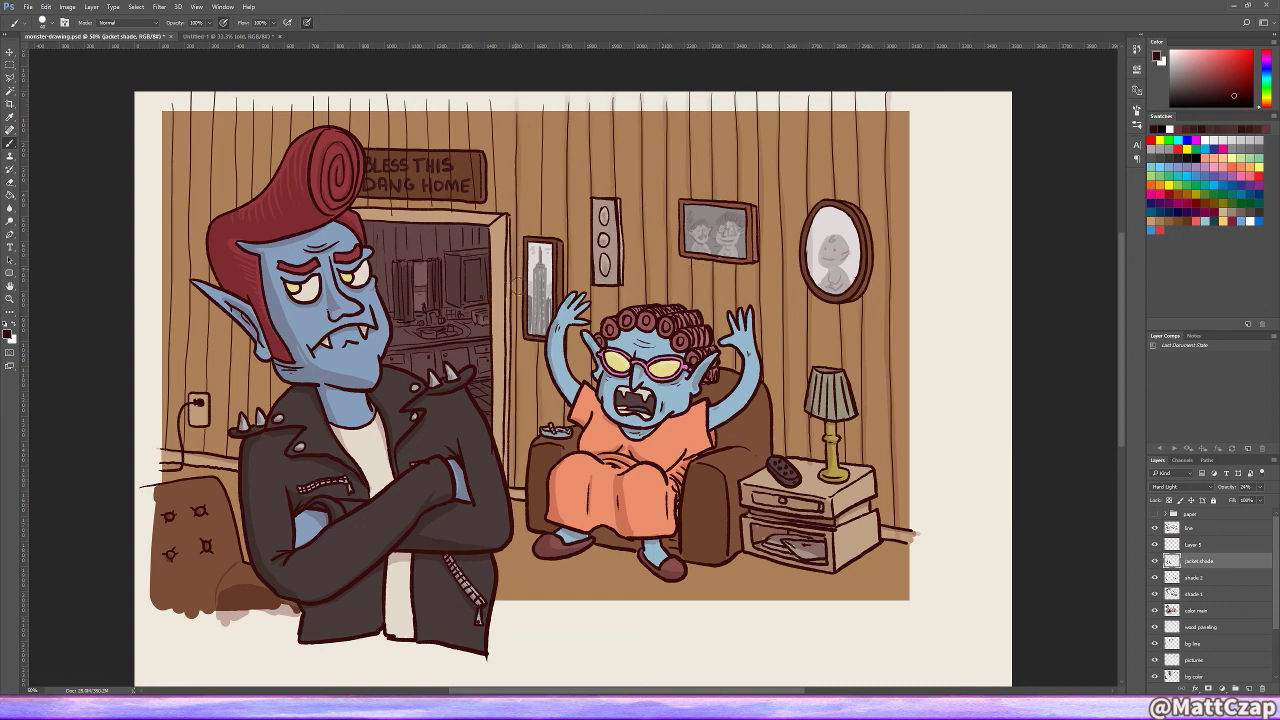
pyautogui.moveTo(468, 96); pyautogui.dragTo(468, 146)
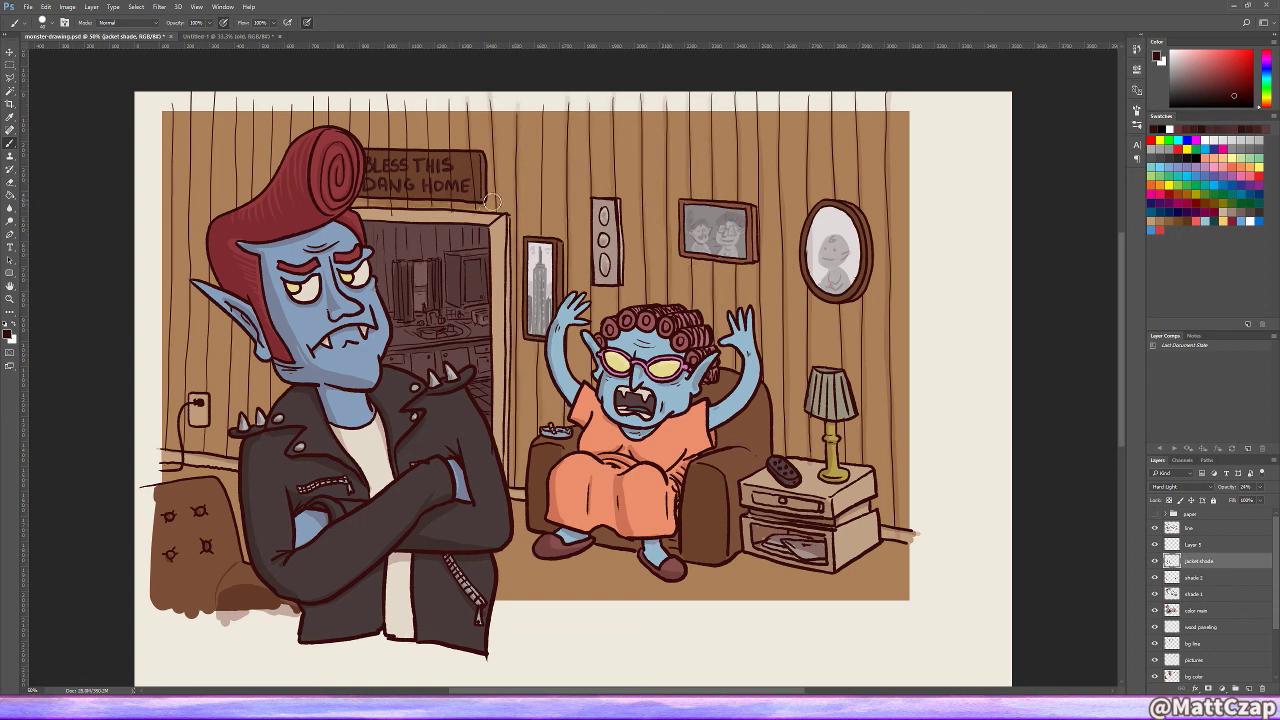
# Step: Extend the soft shading along the paneling lines above the sign and behind the greaser
pyautogui.click(1200, 626)
pyautogui.press('e')
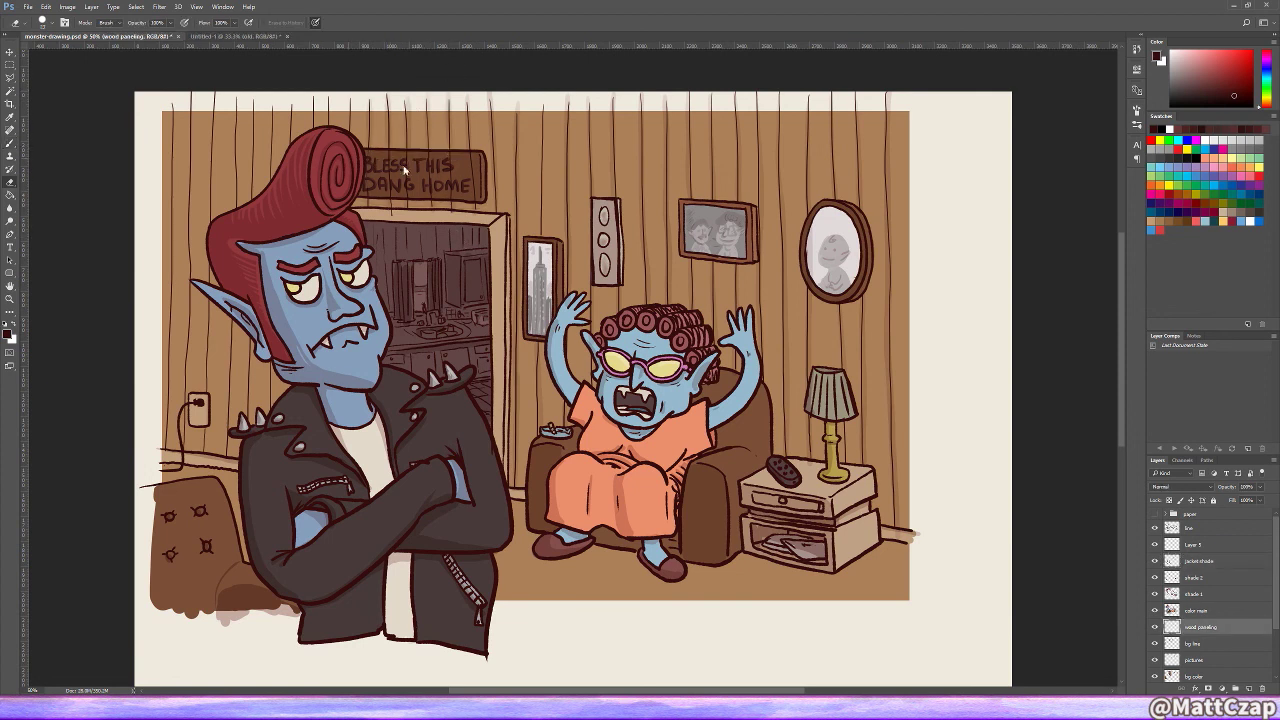
pyautogui.press('b')
pyautogui.hotkey('alt', ']')
pyautogui.hotkey('alt', ']')
pyautogui.hotkey('alt', ']')
pyautogui.hotkey('alt', ']')
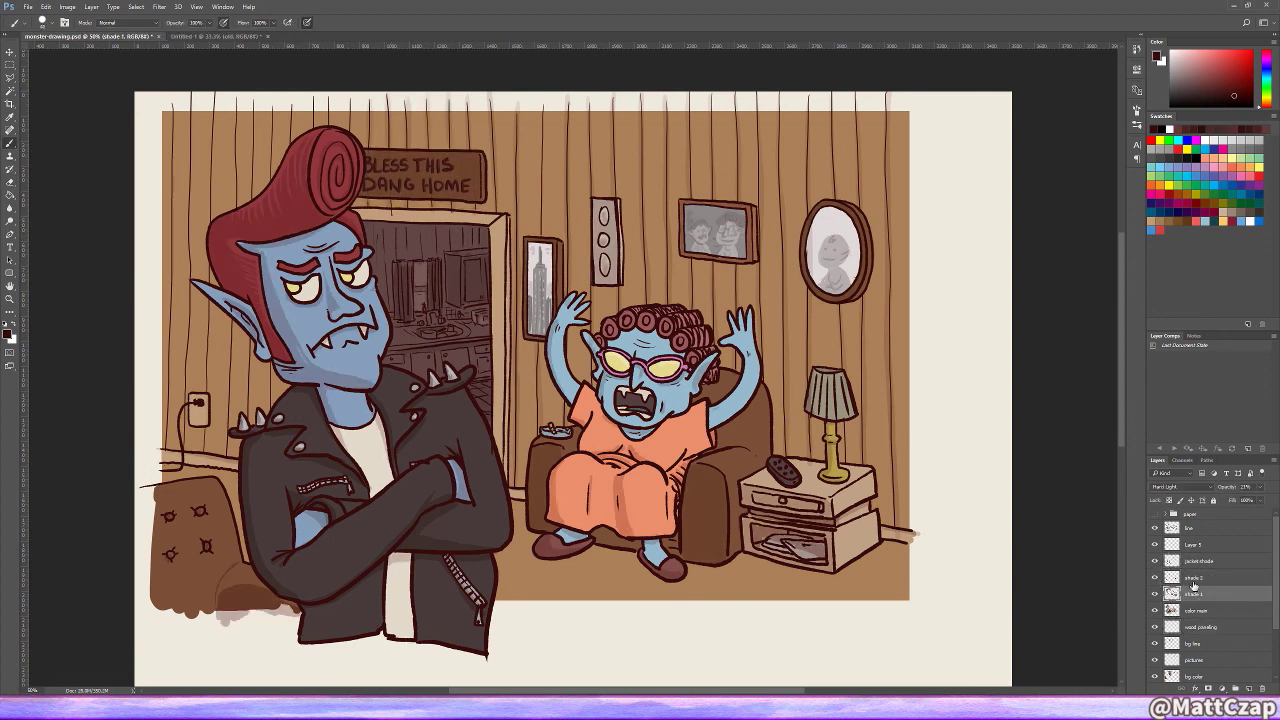
pyautogui.hotkey('alt', '[')
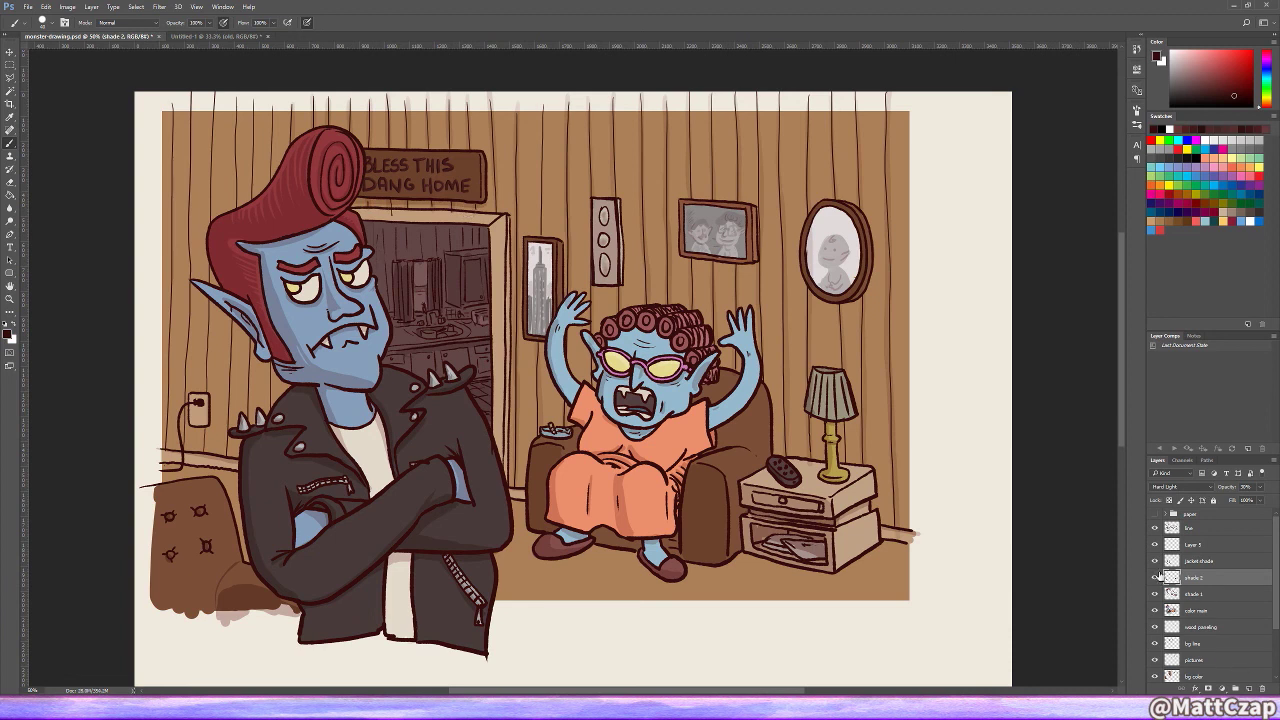
pyautogui.hotkey('alt', ']')
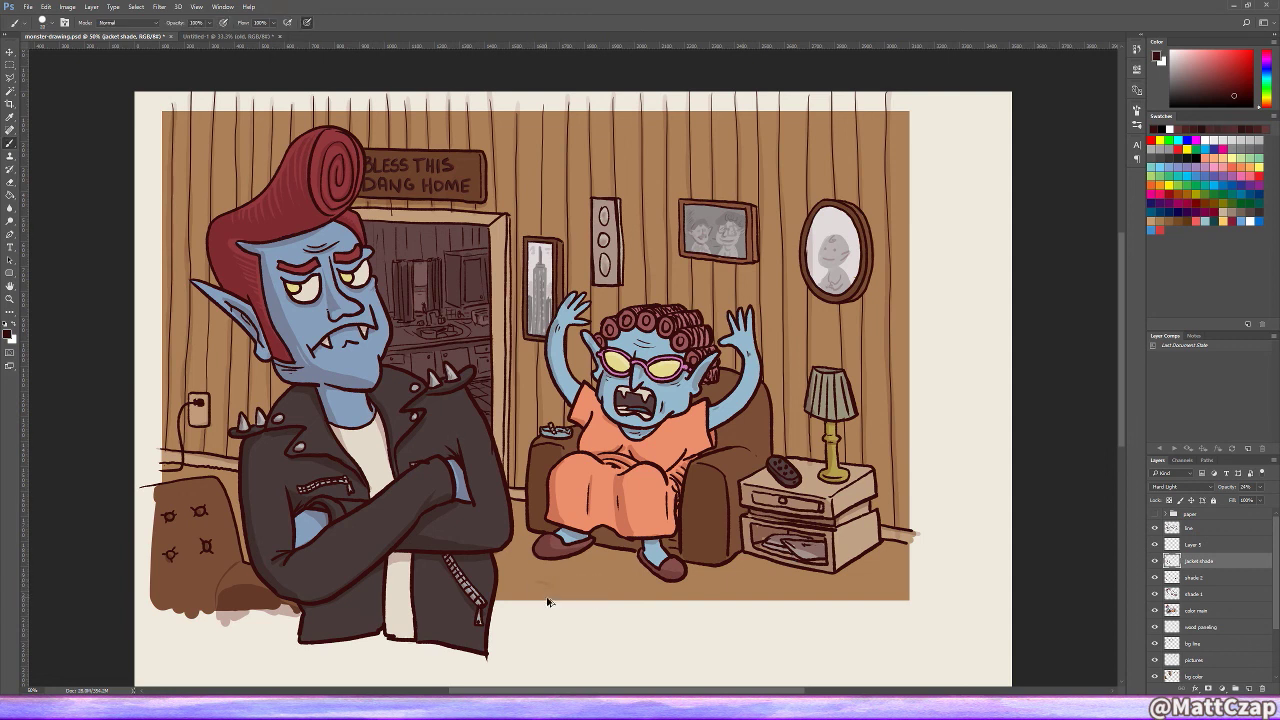
# Step: Dab small carpet-texture flecks across the floor around the armchair and side table on the shade layers
pyautogui.keyDown('ctrl'); pyautogui.click(862, 581); pyautogui.keyUp('ctrl')
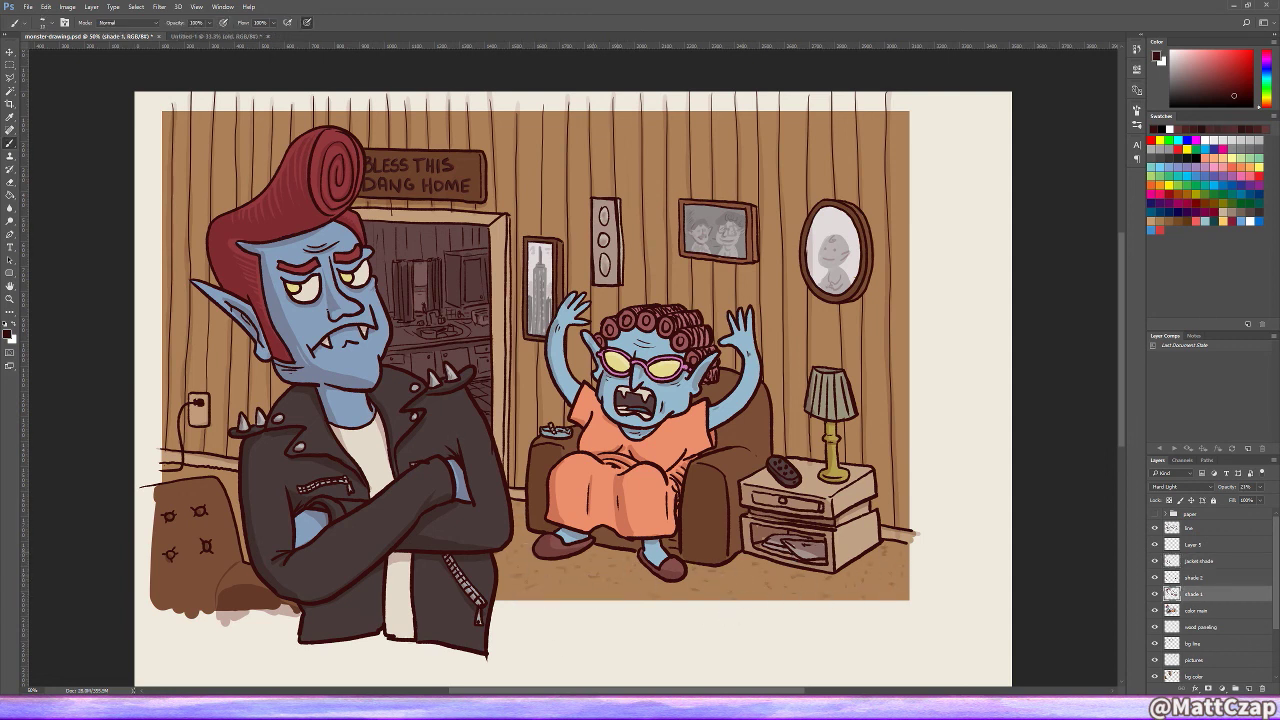
pyautogui.press('e')
pyautogui.keyDown('ctrl'); pyautogui.click(522, 536); pyautogui.keyUp('ctrl')
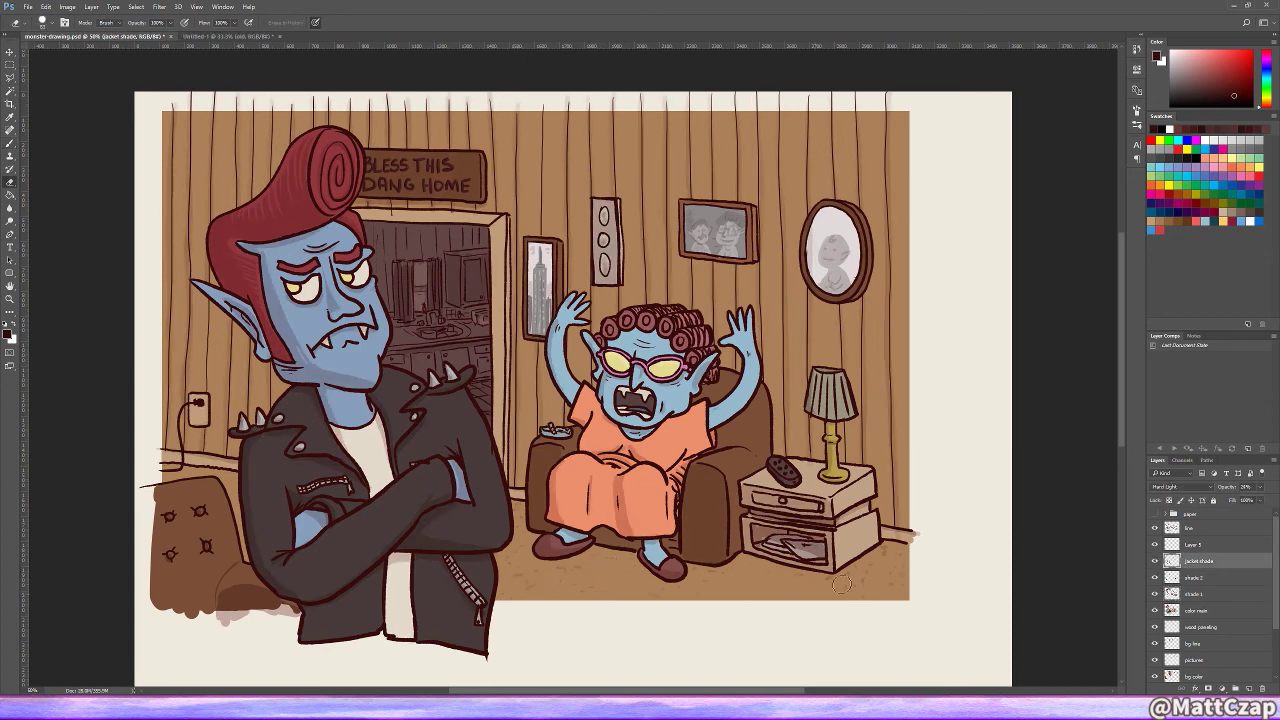
pyautogui.keyDown('ctrl'); pyautogui.click(841, 585); pyautogui.keyUp('ctrl')
pyautogui.click(1155, 561)
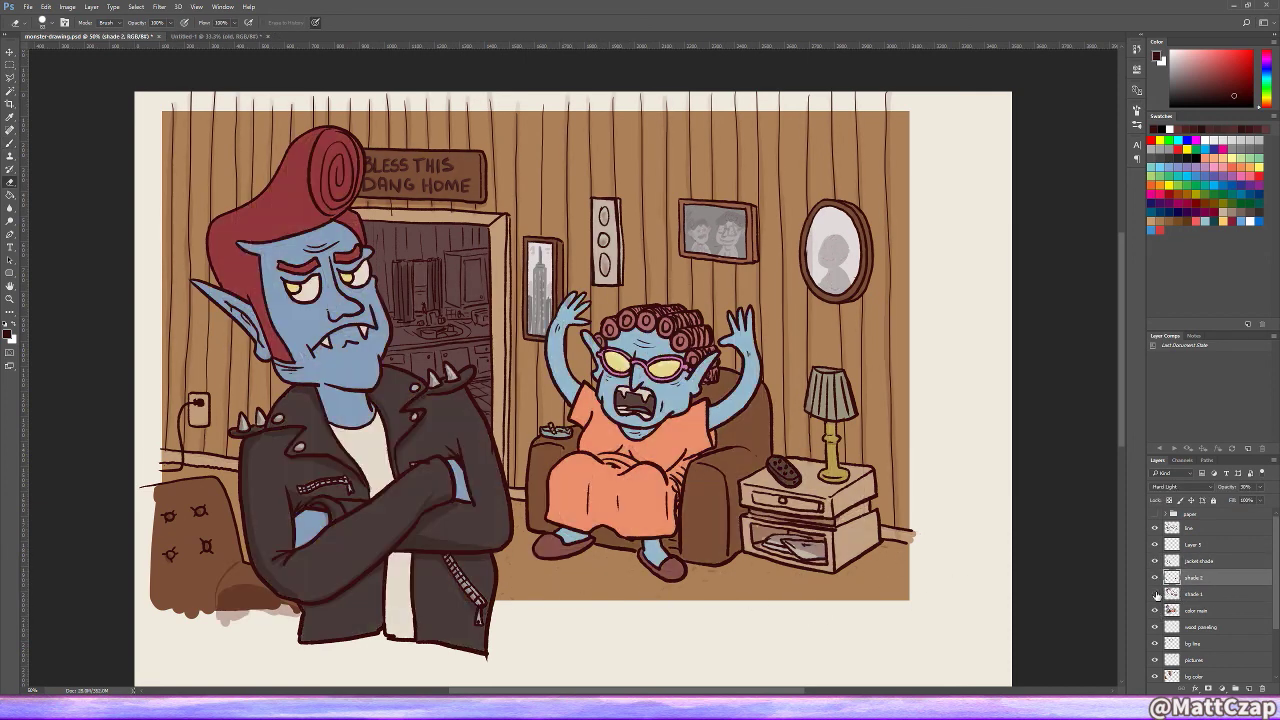
pyautogui.click(1155, 561)
pyautogui.press('b')
pyautogui.keyDown('ctrl'); pyautogui.click(783, 572); pyautogui.keyUp('ctrl')
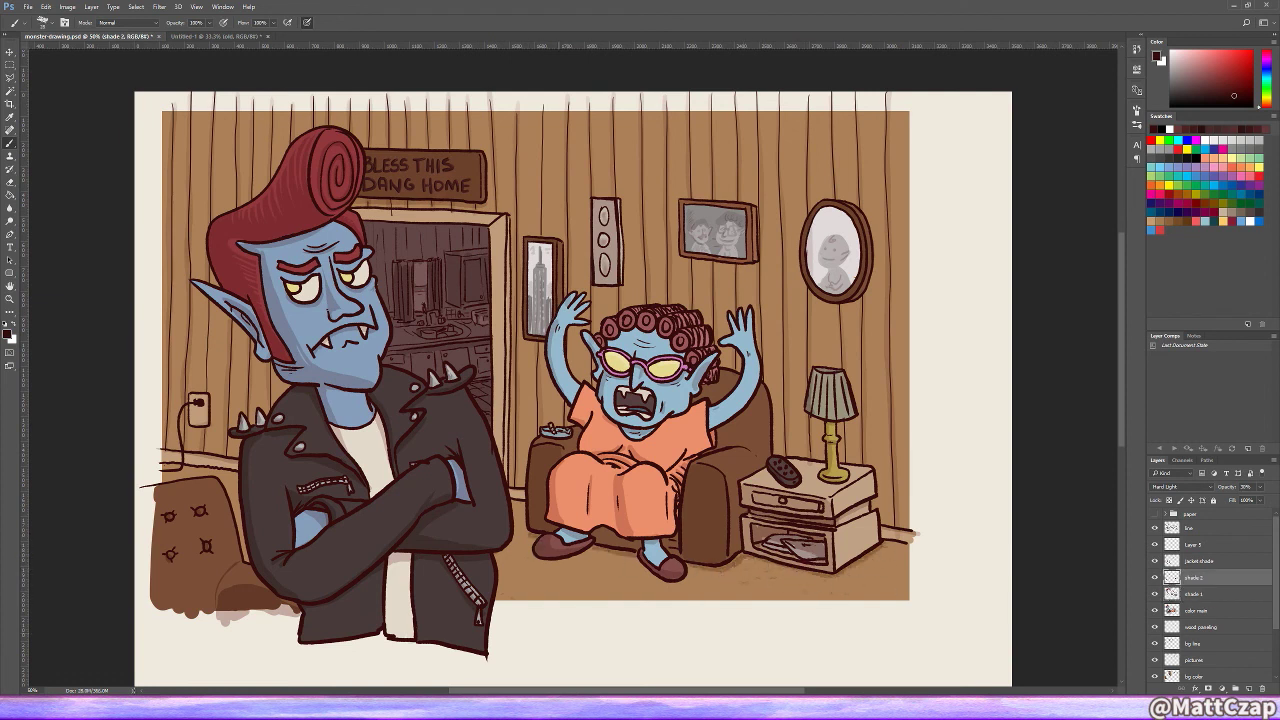
pyautogui.keyDown('ctrl'); pyautogui.click(718, 541); pyautogui.keyUp('ctrl')
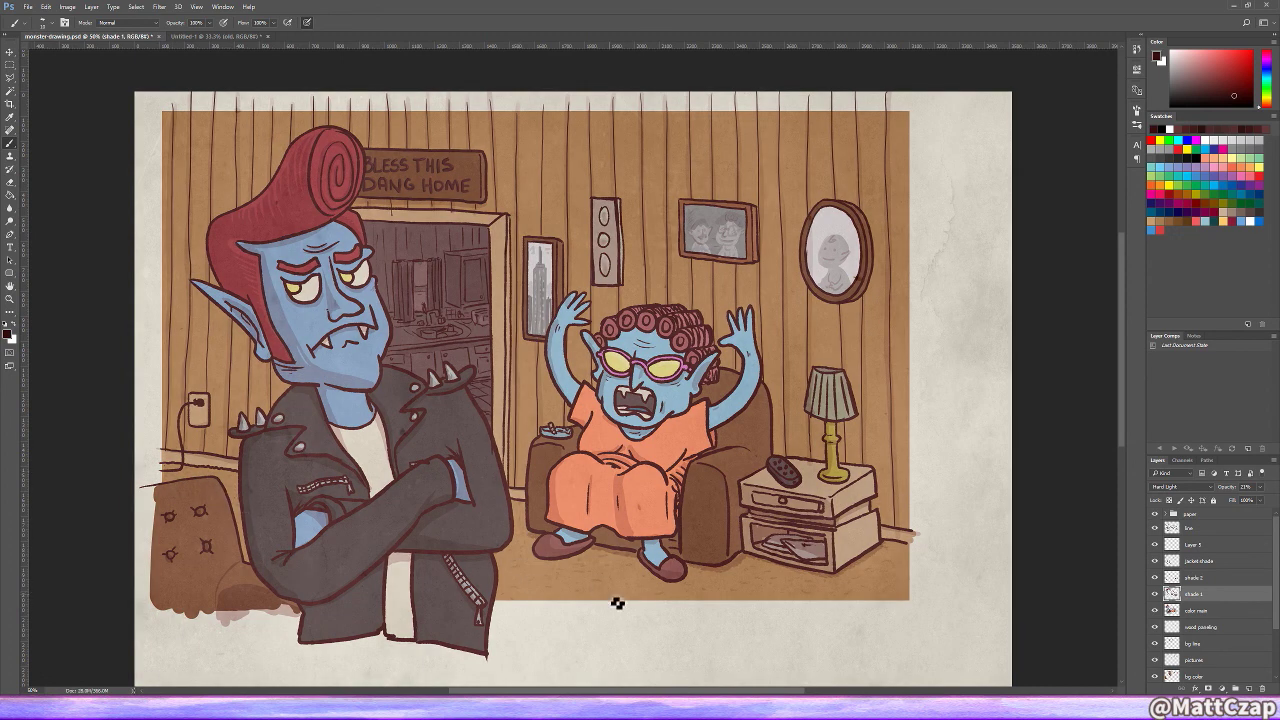
# Step: With the paper texture group visible, draw fine wood-grain lines over the wall paneling and the sign, and save the file
pyautogui.click(1195, 514)
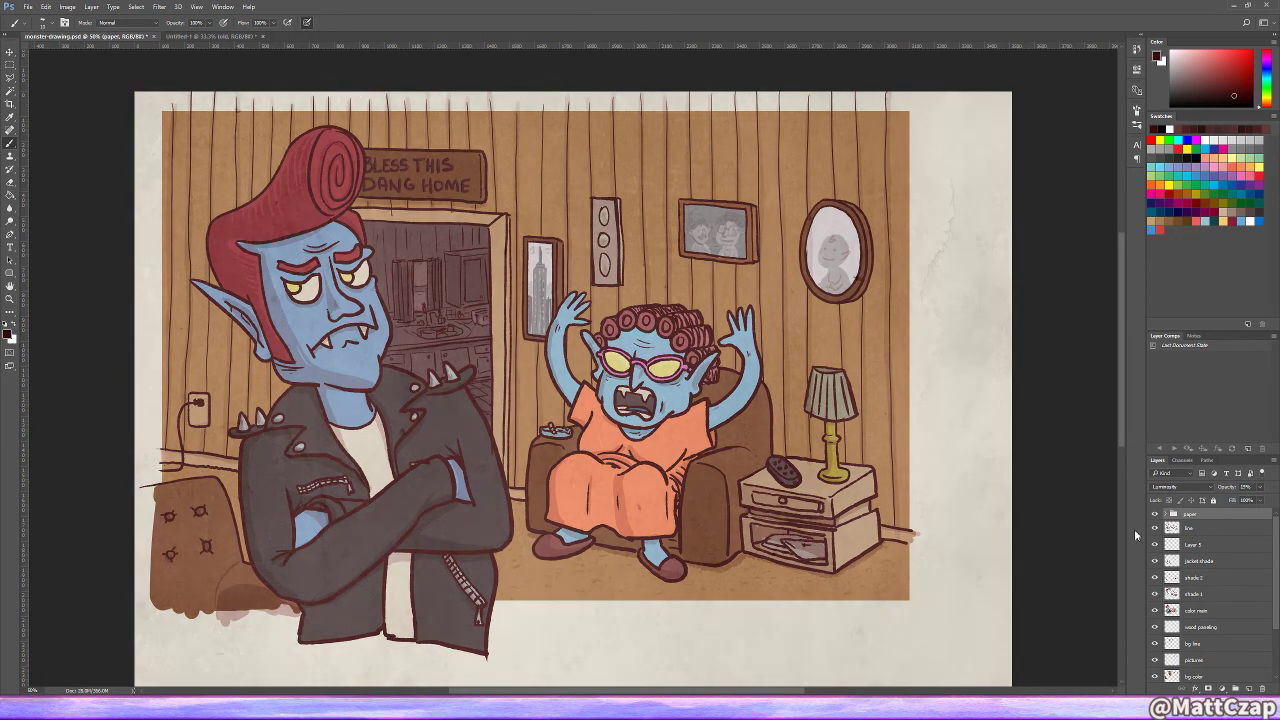
pyautogui.click(1215, 594)
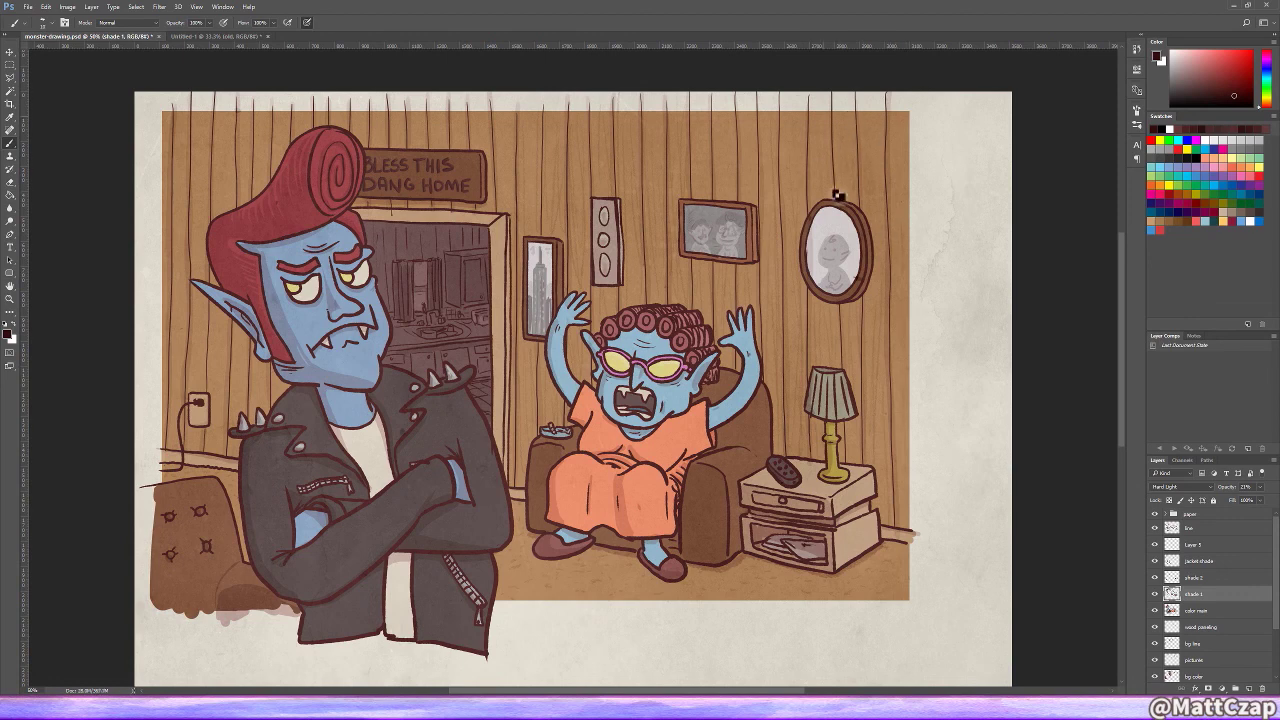
pyautogui.hotkey('alt', ']')
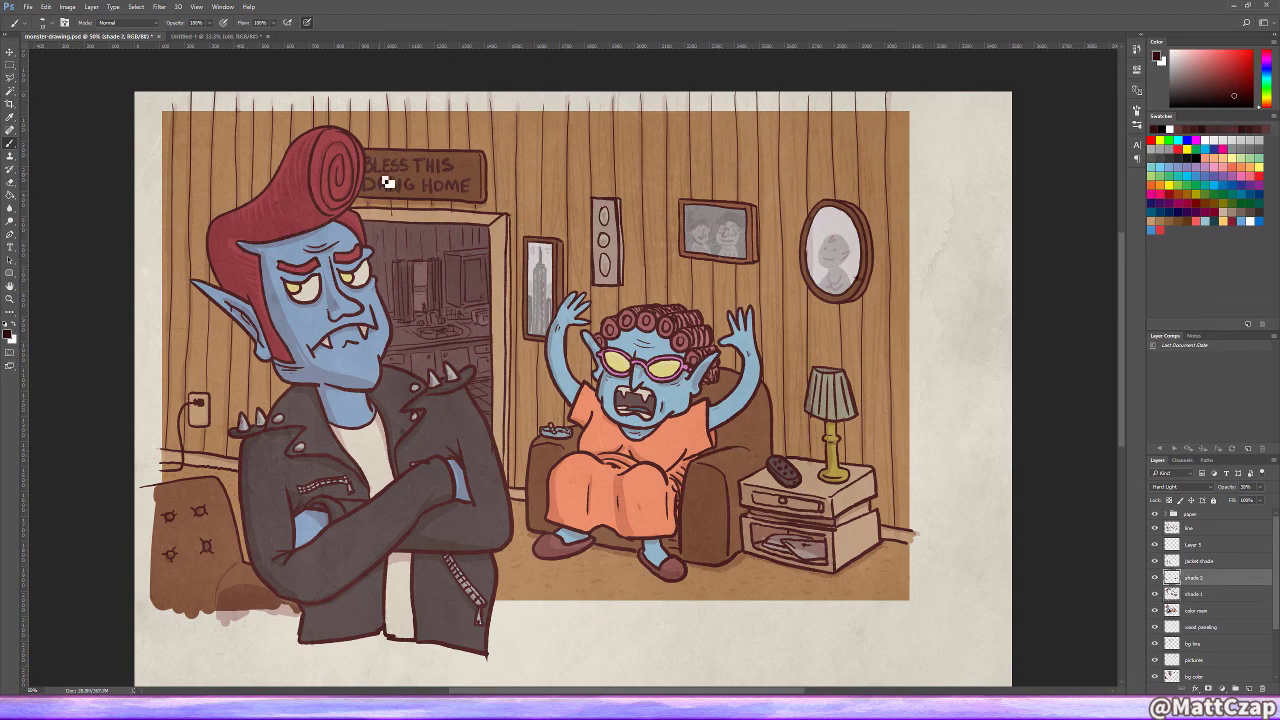
pyautogui.hotkey('alt', ']')
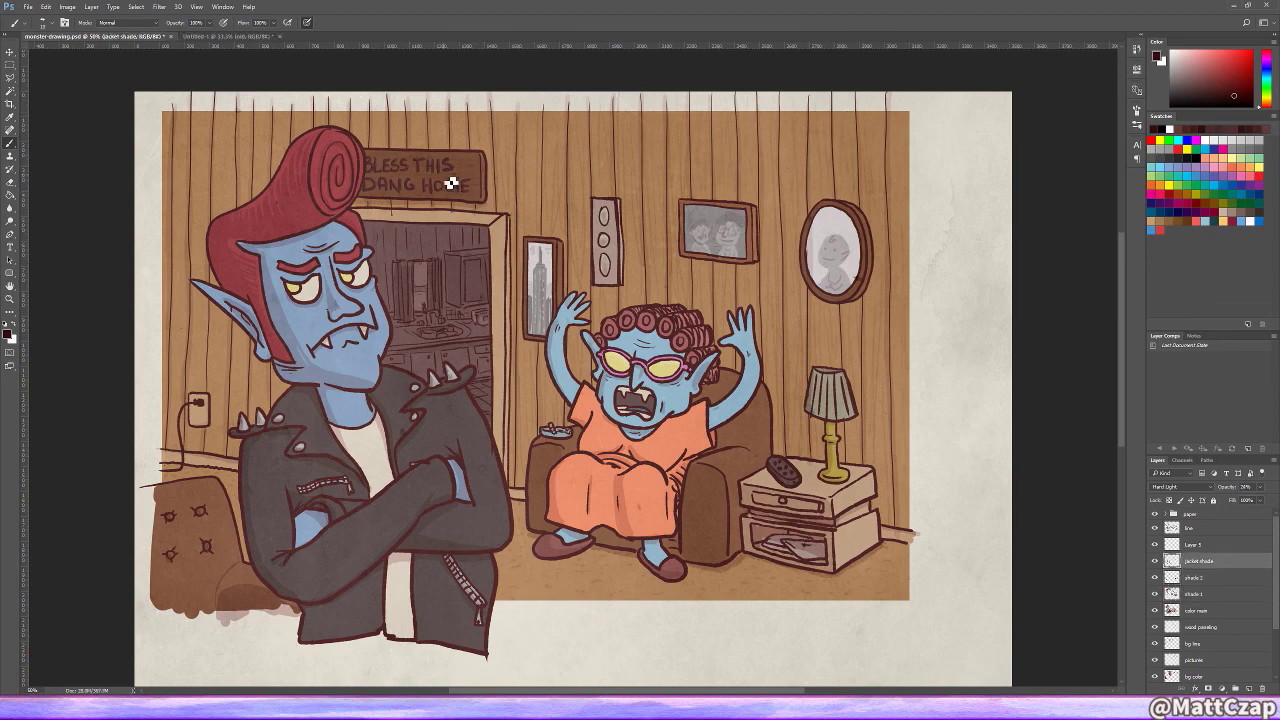
pyautogui.hotkey('alt', '[')
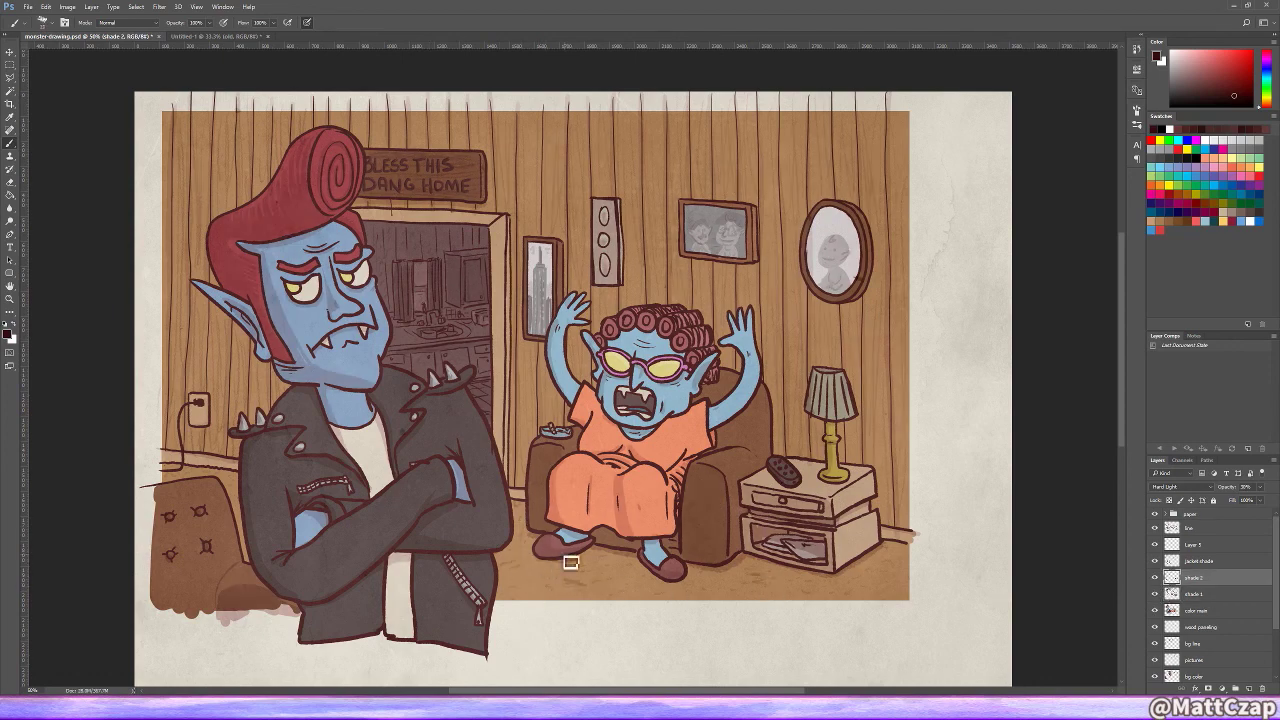
pyautogui.hotkey('ctrl', 's')
# Step: Stamp all visible layers into a new top layer and crop the canvas just inside the edges of the coloured room background
pyautogui.moveTo(640, 565)
pyautogui.mouseDown()
pyautogui.moveTo(412, 178)
pyautogui.moveTo(421, 240)
pyautogui.mouseUp()
pyautogui.hotkey('alt', 'shift', ']')
pyautogui.hotkey('ctrl', 'shift', 'alt', 'e')
pyautogui.press('c')
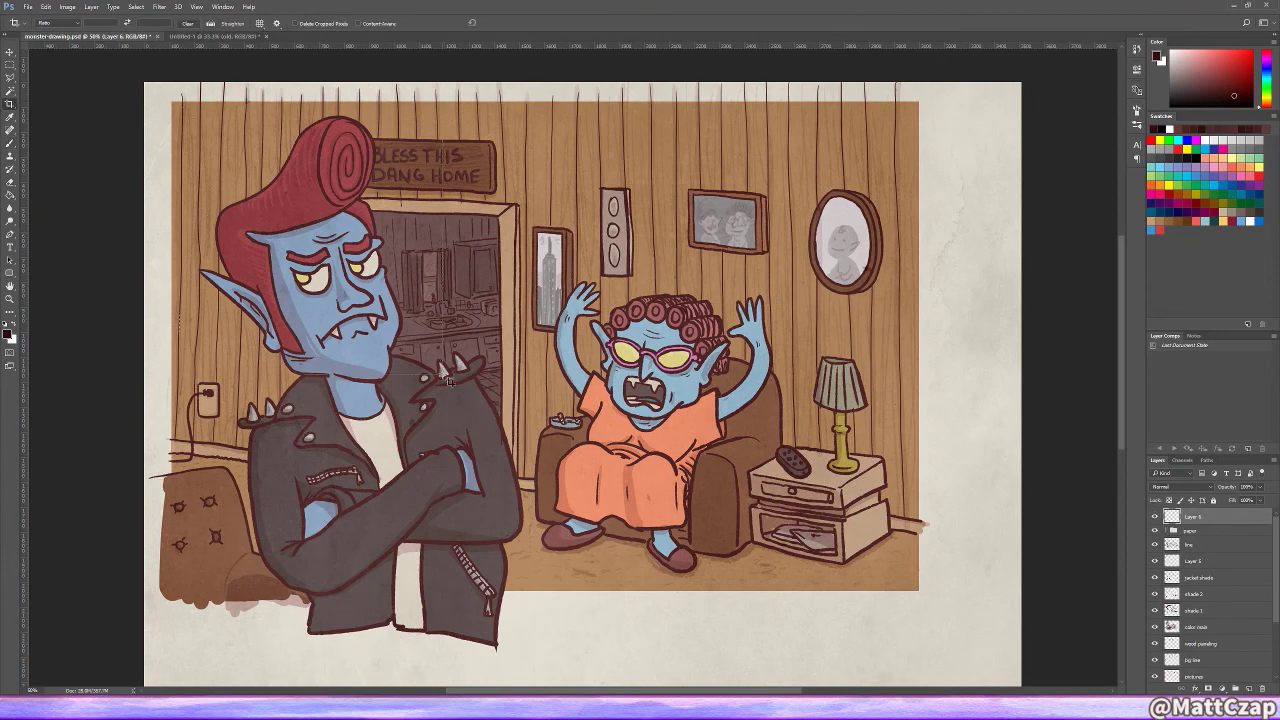
pyautogui.moveTo(176, 104); pyautogui.dragTo(921, 595)
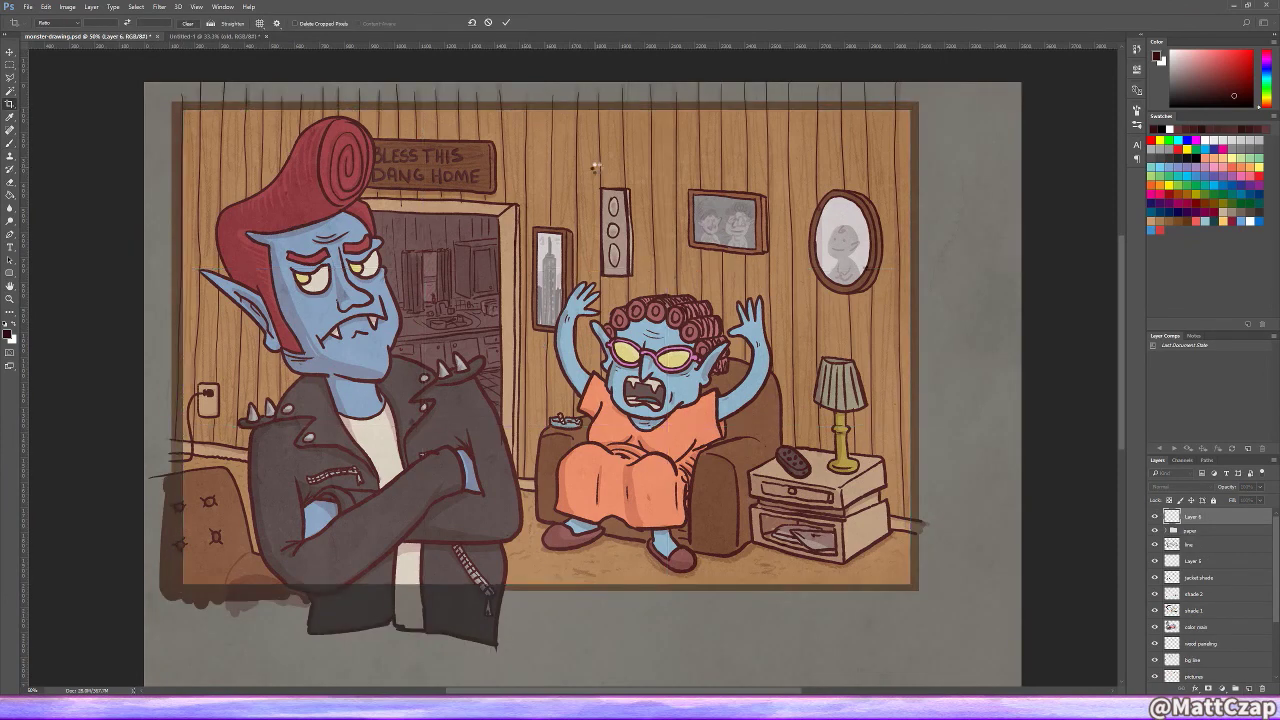
pyautogui.press('Return')
# Step: Make the bg color layer active and select the floor area beside the tufted couch with the Magic Wand
pyautogui.press('b')
pyautogui.hotkey('alt', '[')
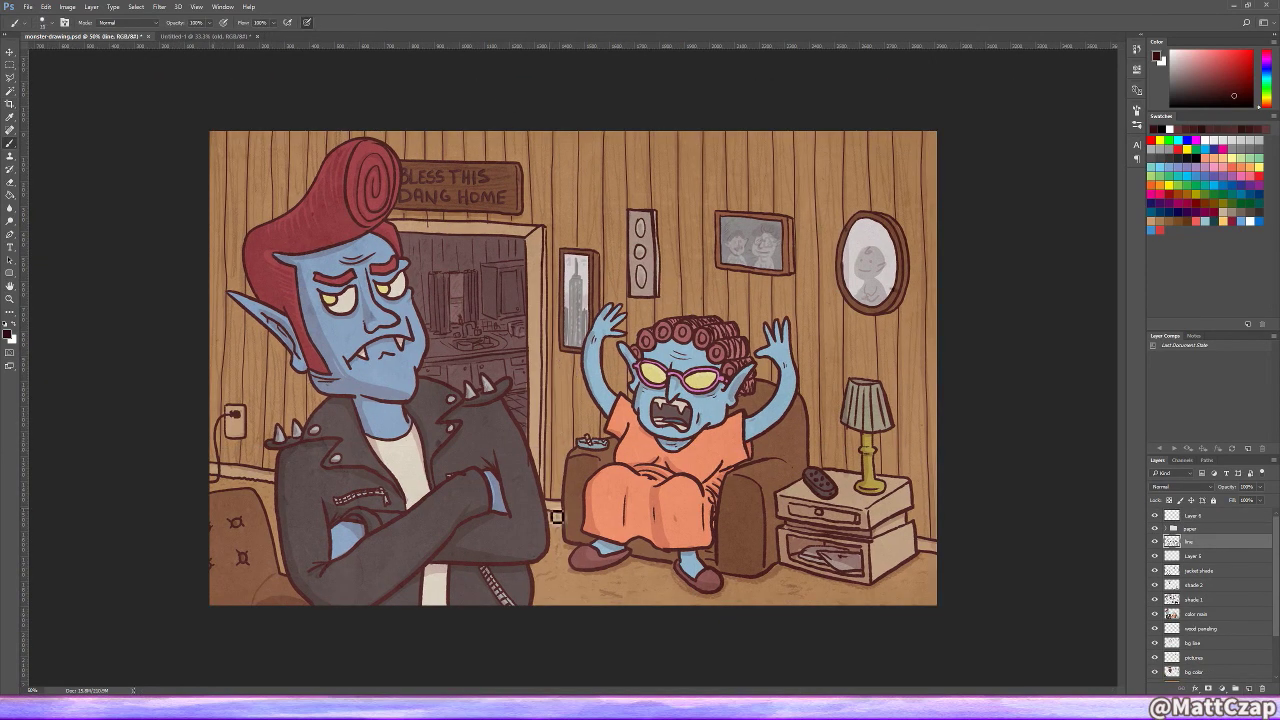
pyautogui.hotkey('alt', '[')
pyautogui.hotkey('alt', '[')
pyautogui.hotkey('alt', '[')
pyautogui.hotkey('alt', '[')
pyautogui.hotkey('alt', '[')
pyautogui.hotkey('alt', '[')
pyautogui.hotkey('alt', '[')
pyautogui.hotkey('ctrl', '-')
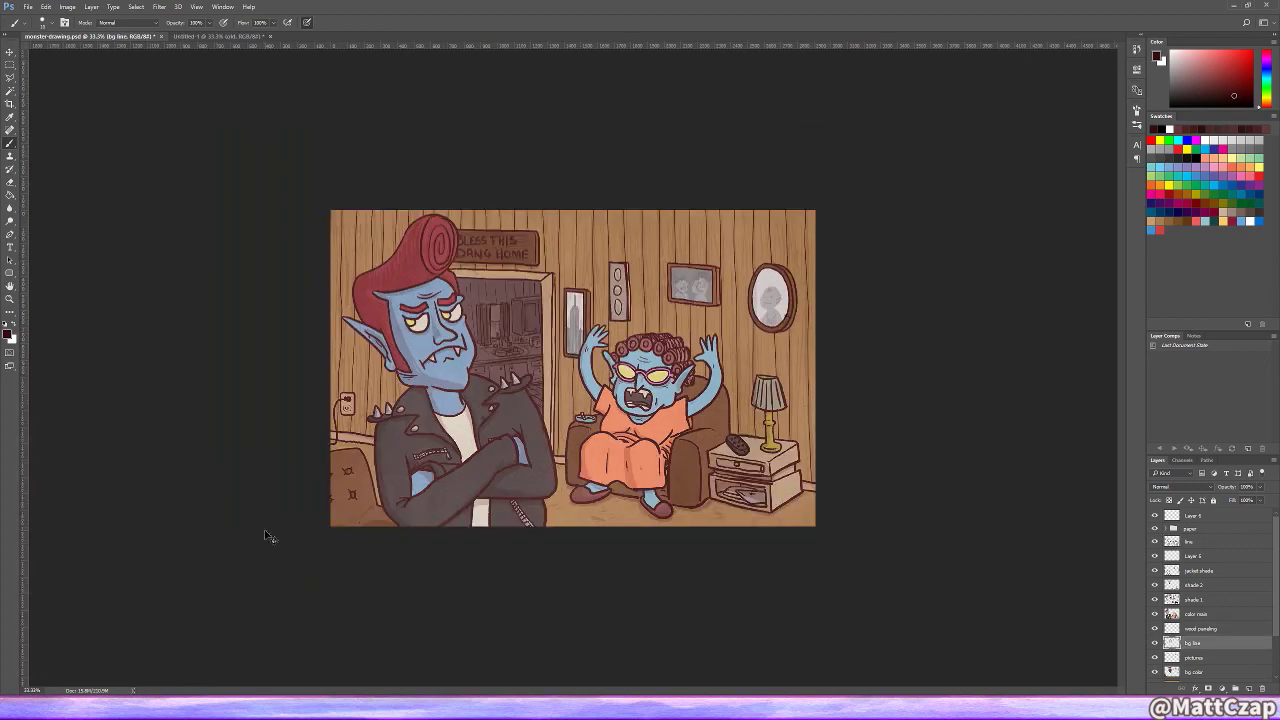
pyautogui.hotkey('ctrl', '+')
pyautogui.hotkey('alt', '[')
pyautogui.hotkey('alt', '[')
pyautogui.press('w')
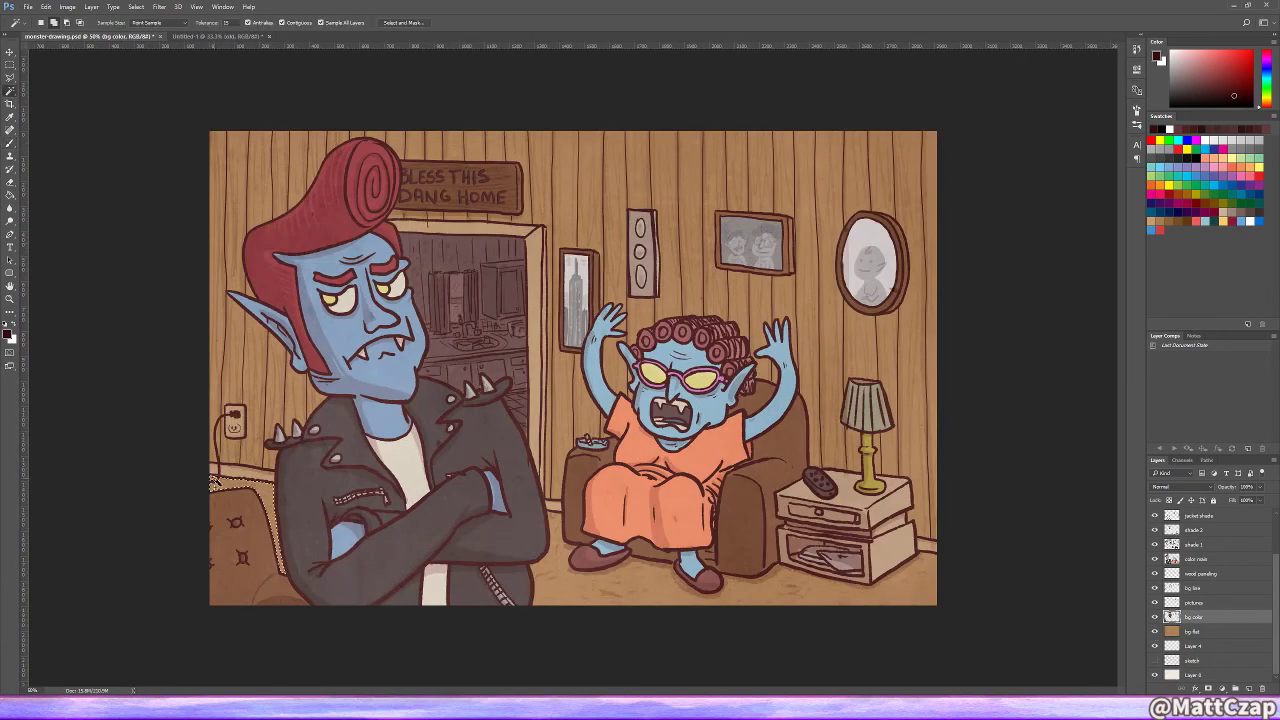
# Step: Complete the floor selection with the colour and shade layers hidden, fill the floor light green, and show all layers again
pyautogui.scroll(2, 1200, 600)
pyautogui.keyDown('alt'); pyautogui.click(1155, 660); pyautogui.keyUp('alt')
pyautogui.click(1156, 531)
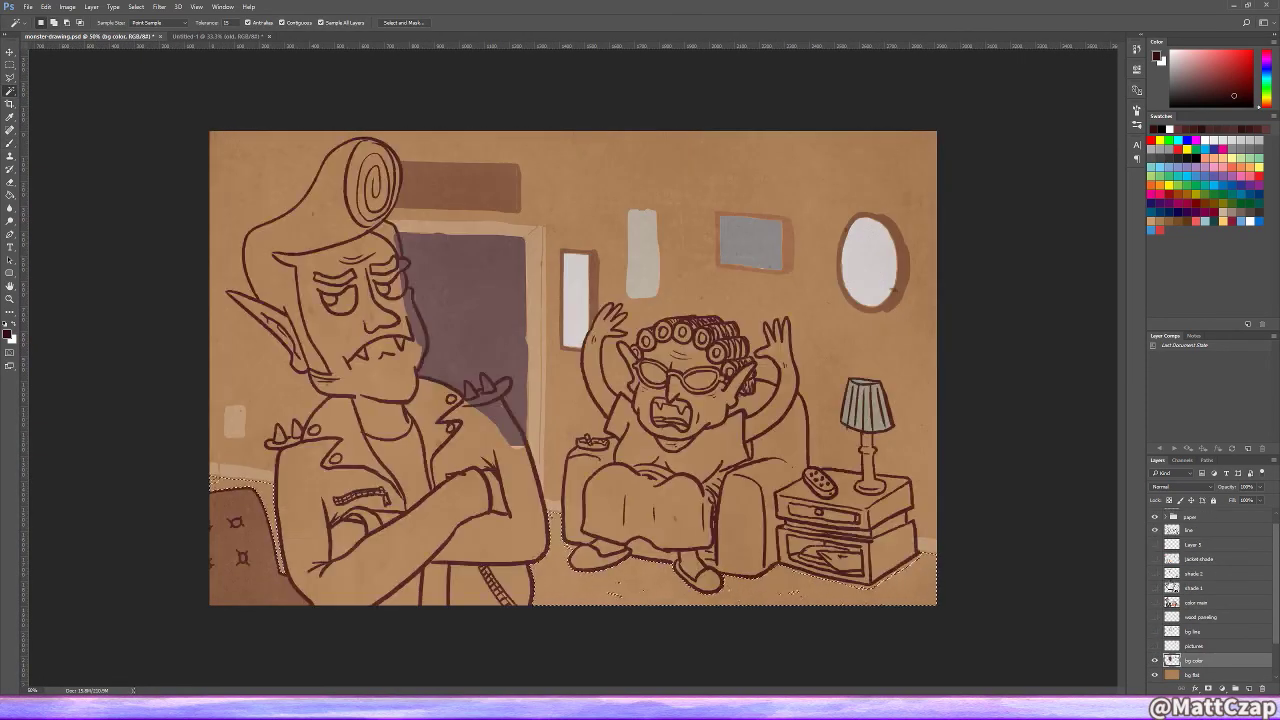
pyautogui.click(1155, 631)
pyautogui.press('g')
pyautogui.keyDown('alt'); pyautogui.click(663, 597); pyautogui.keyUp('alt')
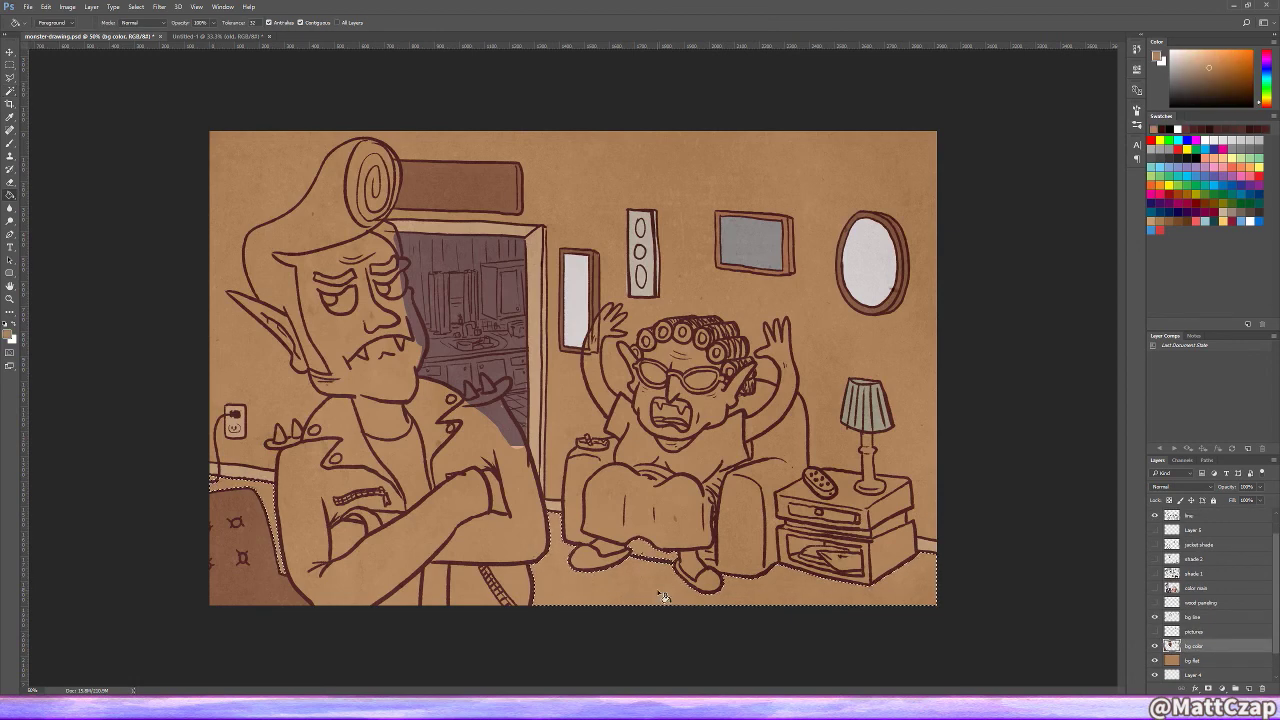
pyautogui.keyDown('alt'); pyautogui.click(1155, 645); pyautogui.keyUp('alt')
pyautogui.press('i')
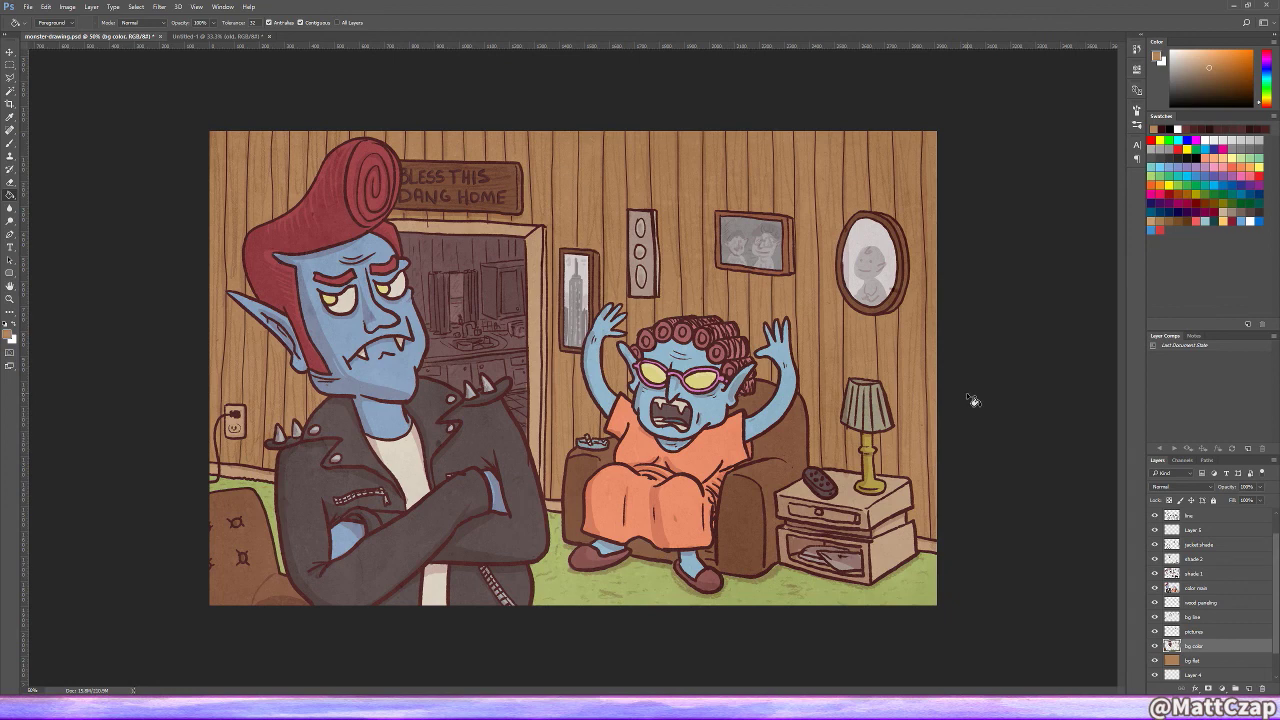
pyautogui.hotkey('ctrl', 'z')
# Step: Set up an Overlay layer named yellow inside a plaid group and pick a pale yellow paint colour
pyautogui.press('b')
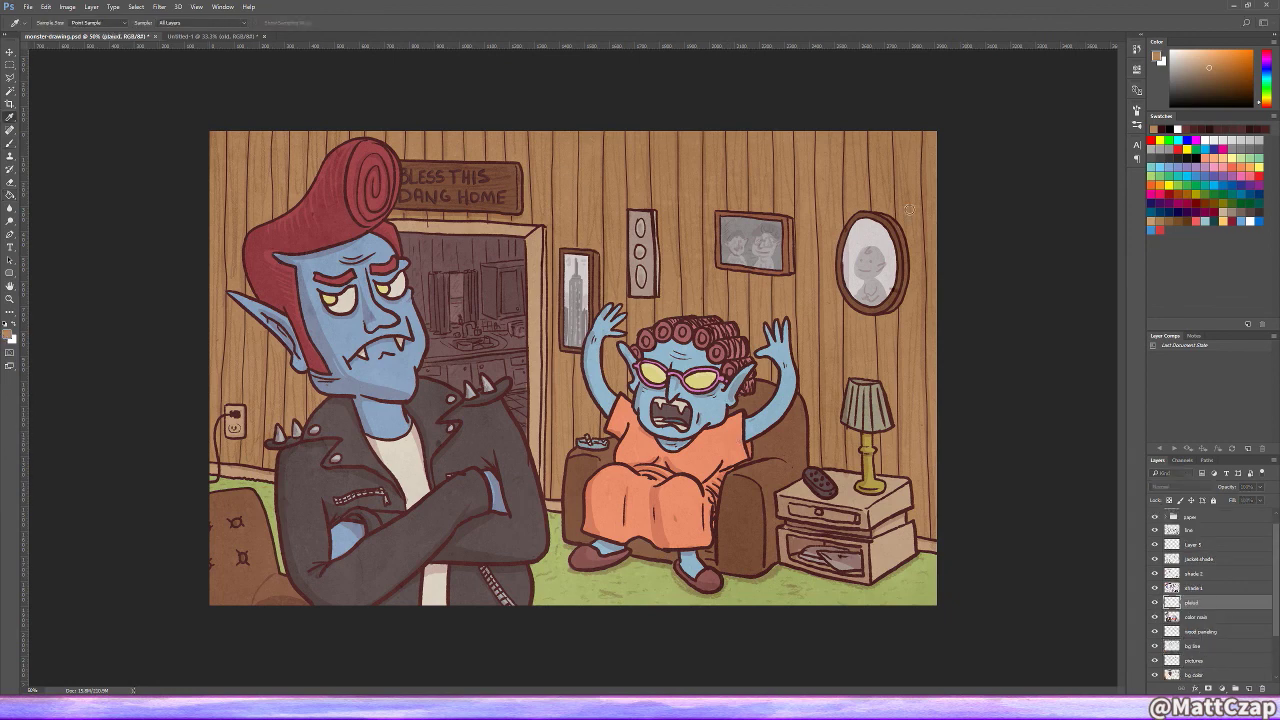
pyautogui.keyDown('alt'); pyautogui.click(784, 514); pyautogui.keyUp('alt')
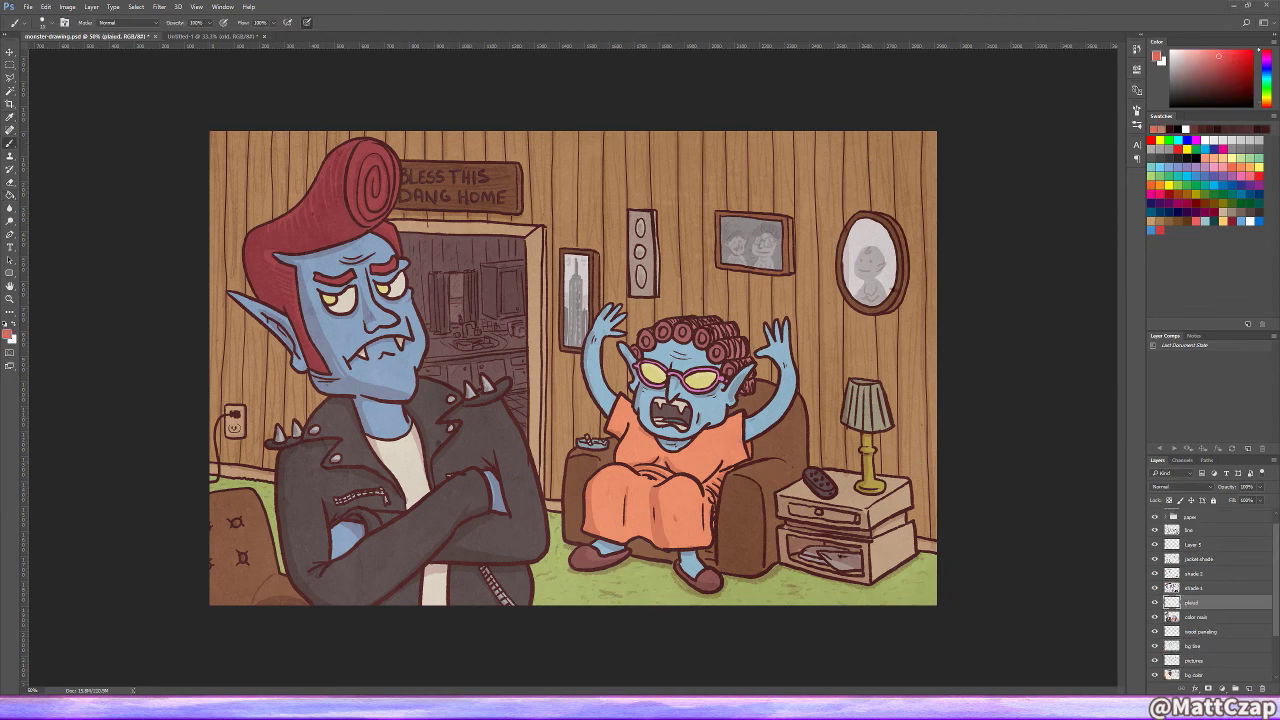
pyautogui.keyDown('alt'); pyautogui.click(844, 160); pyautogui.keyUp('alt')
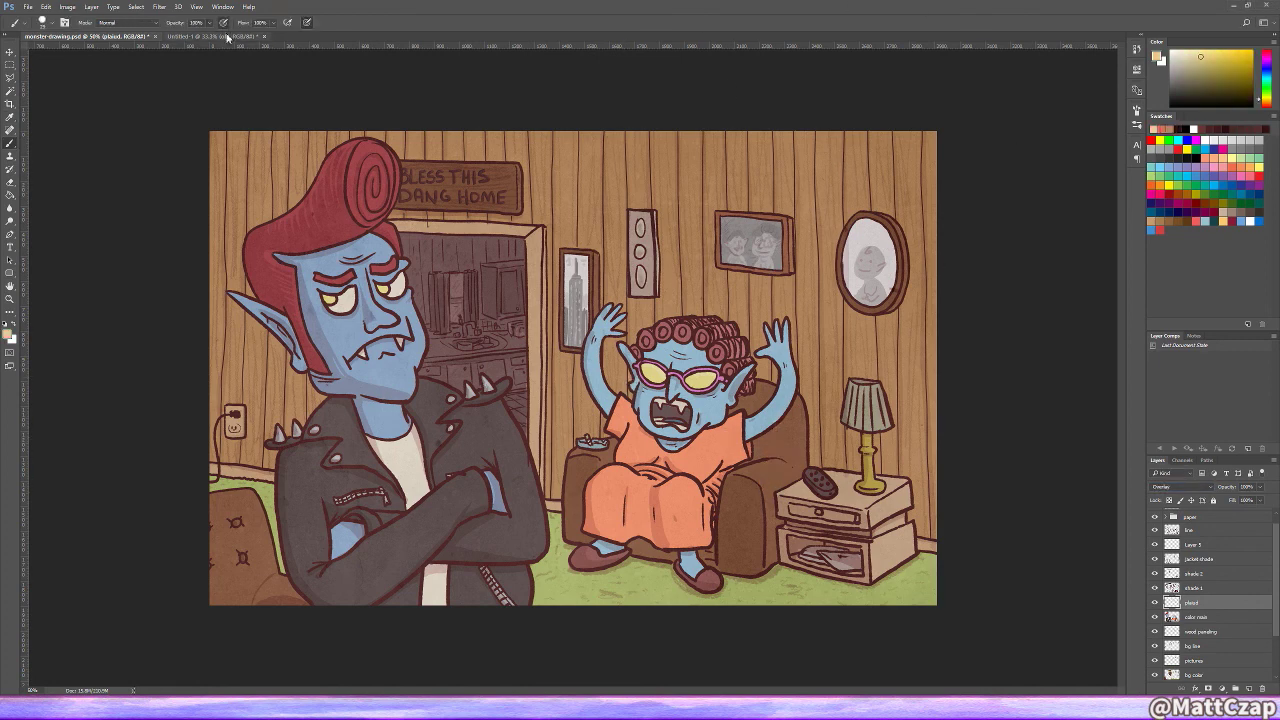
pyautogui.hotkey('ctrl', 'g')
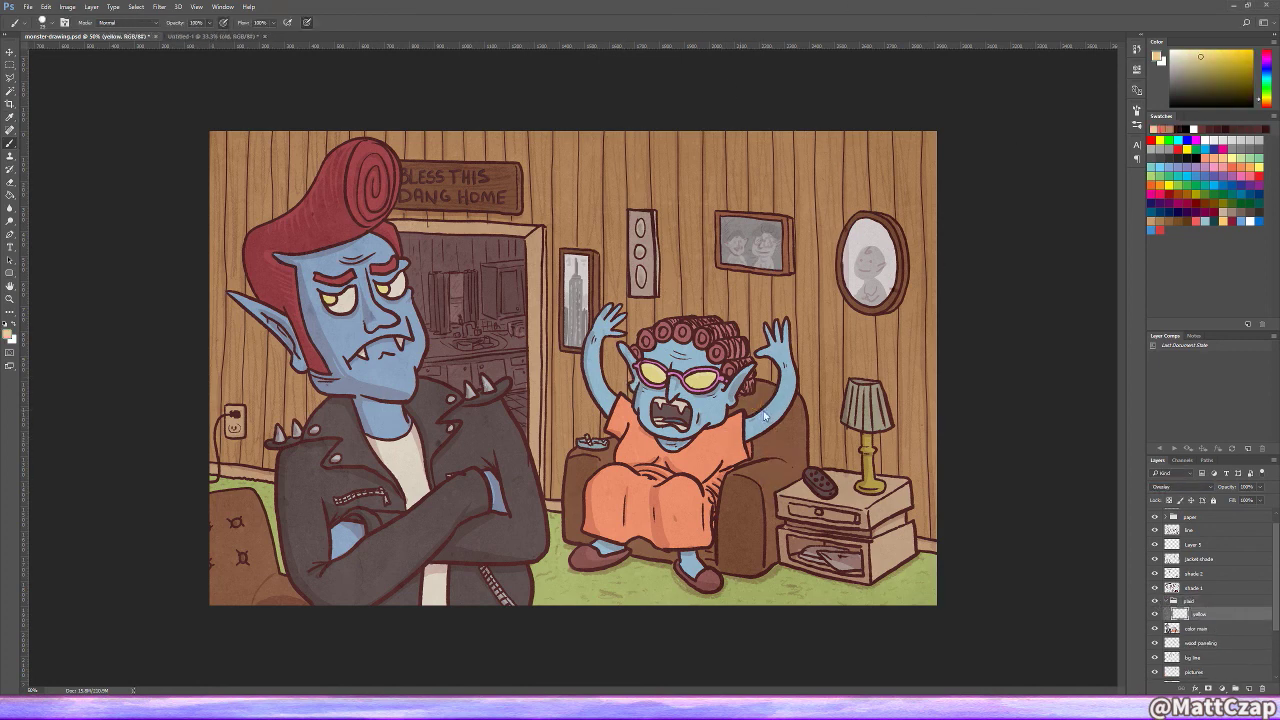
# Step: Paint broad vertical stripes down the armchair's back and both arms on the yellow layer, and erase the uneven stripe edges
pyautogui.moveTo(786, 452); pyautogui.dragTo(772, 410)
pyautogui.hotkey('ctrl', 'z')
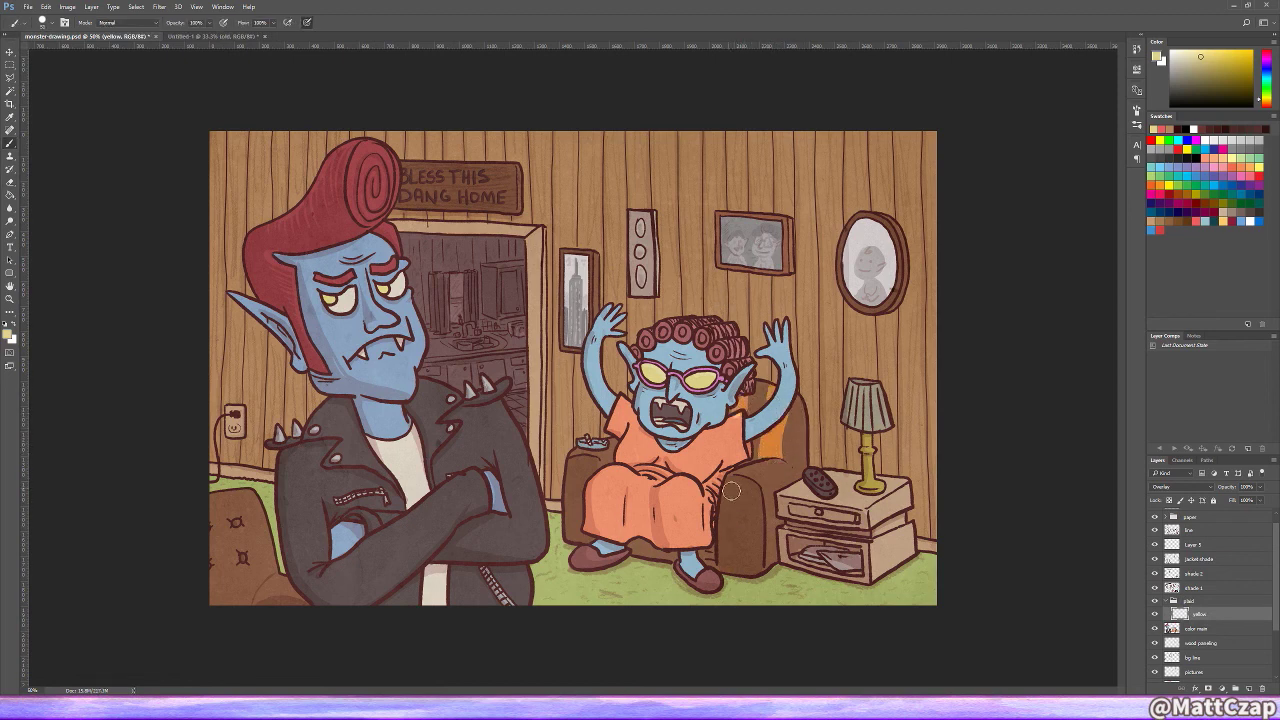
pyautogui.moveTo(731, 491)
pyautogui.mouseDown()
pyautogui.moveTo(784, 544)
pyautogui.moveTo(806, 414)
pyautogui.moveTo(780, 545)
pyautogui.mouseUp()
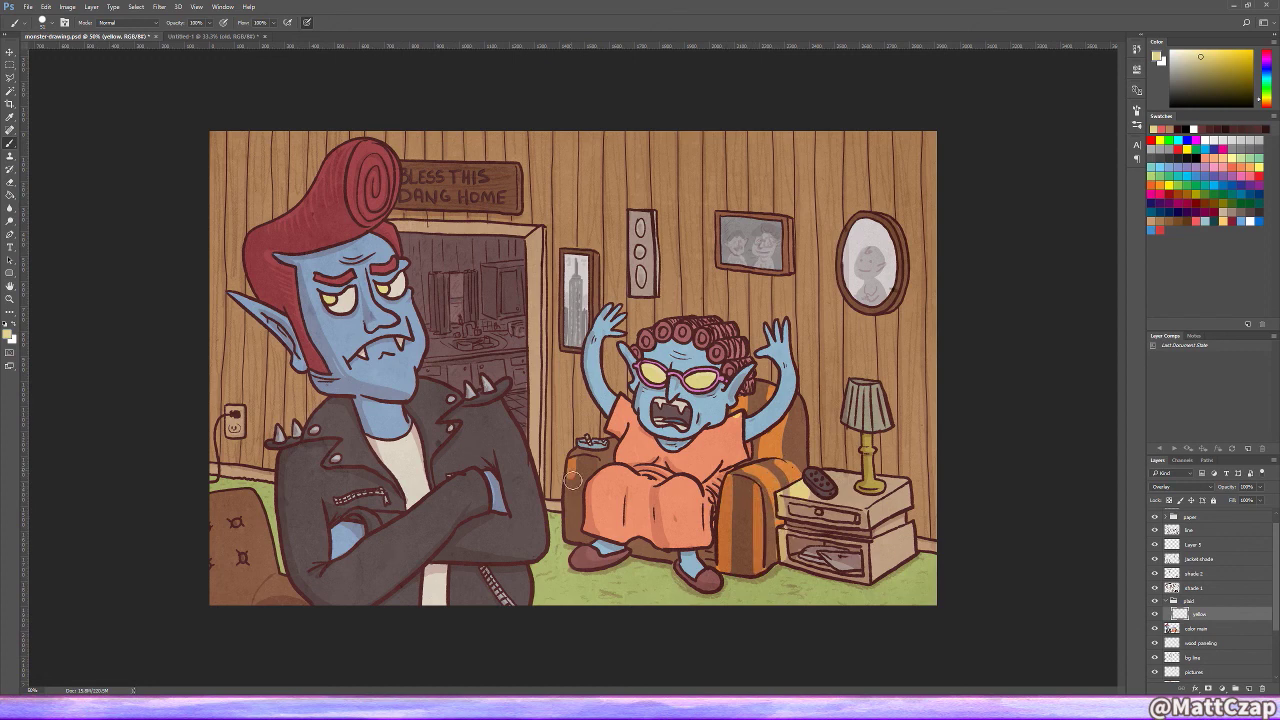
pyautogui.moveTo(572, 481); pyautogui.dragTo(574, 535)
pyautogui.press('e')
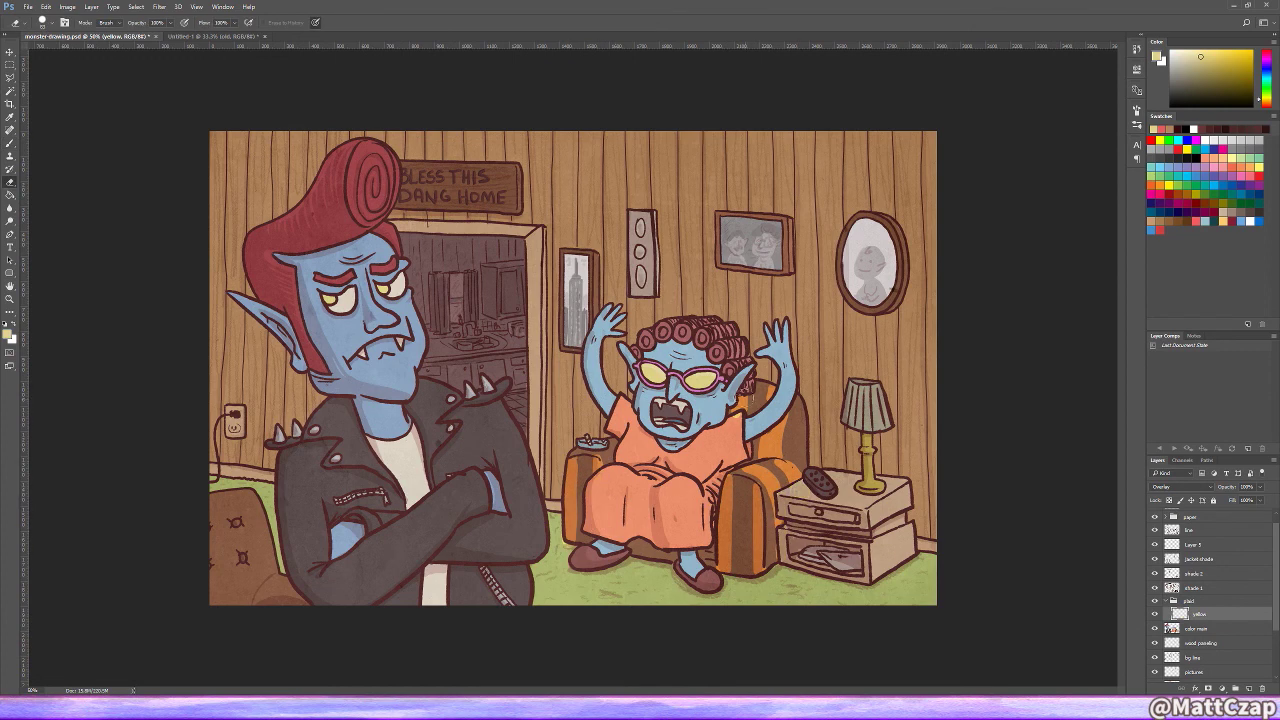
pyautogui.moveTo(760, 488); pyautogui.dragTo(775, 463)
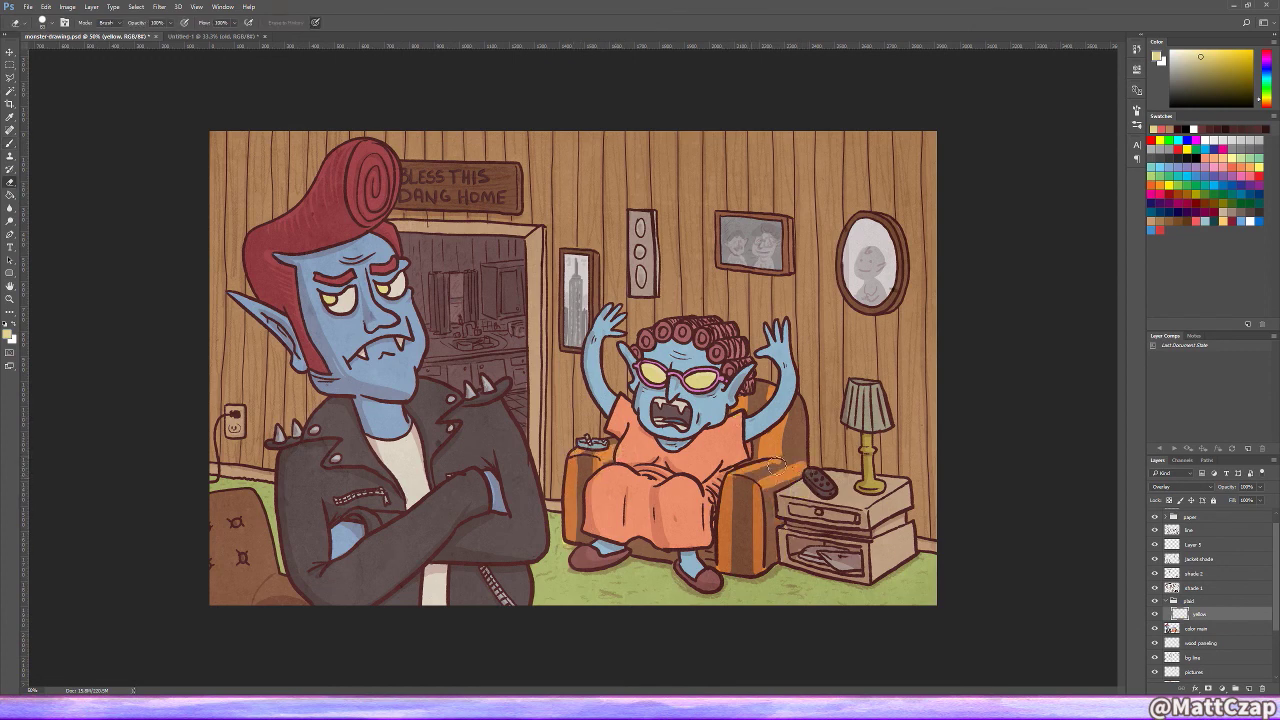
# Step: On a new layer in the plaid group, paint broad horizontal pale yellow stripes across the armchair's back and both arms, and erase their uneven edges
pyautogui.press('b')
pyautogui.hotkey('ctrl', 'shift', 'alt', 'n')
pyautogui.moveTo(722, 565)
pyautogui.mouseDown()
pyautogui.moveTo(785, 545)
pyautogui.moveTo(757, 510)
pyautogui.moveTo(785, 470)
pyautogui.moveTo(790, 415)
pyautogui.moveTo(760, 410)
pyautogui.mouseUp()
pyautogui.press('e')
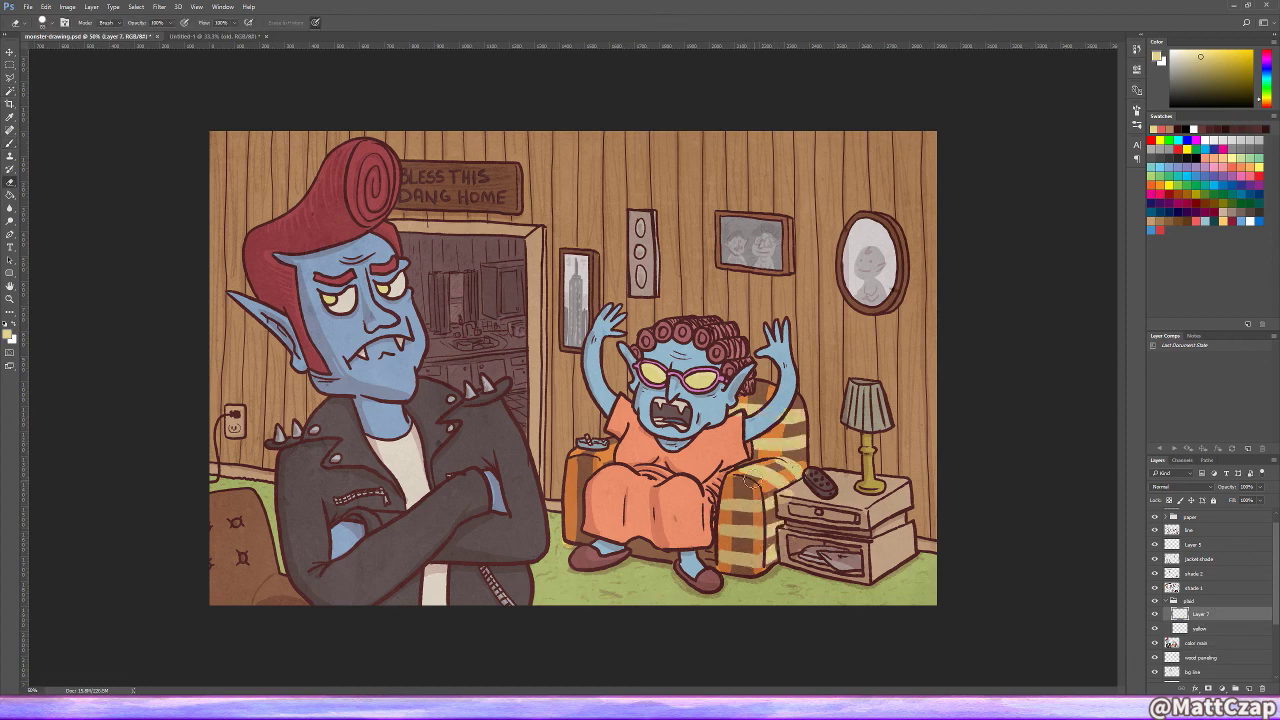
pyautogui.press('b')
pyautogui.moveTo(600, 462)
pyautogui.mouseDown()
pyautogui.moveTo(570, 525)
pyautogui.moveTo(588, 540)
pyautogui.moveTo(600, 465)
pyautogui.mouseUp()
pyautogui.press('e')
# Step: Set the horizontal stripe layer's blend mode to Overlay and lower its opacity
pyautogui.hotkey('shift', 'alt', 'v')
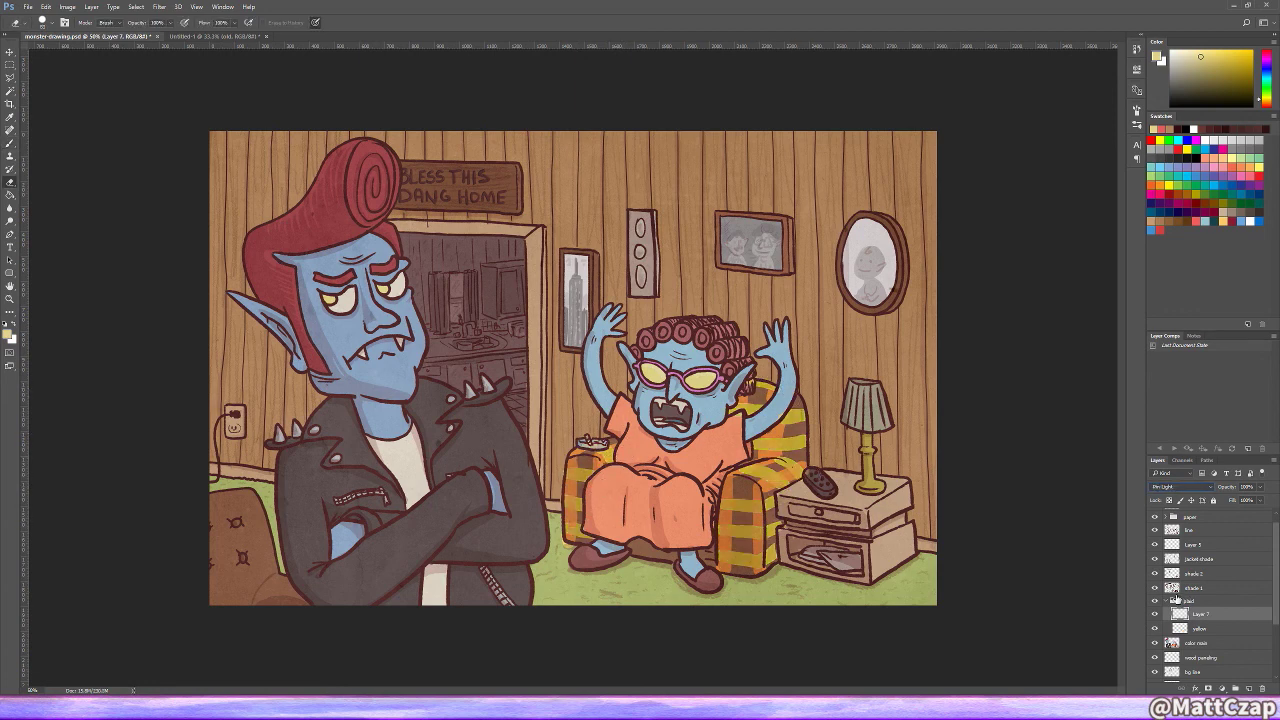
pyautogui.moveTo(1220, 511); pyautogui.dragTo(1232, 515)
pyautogui.scroll(3, 1205, 488)
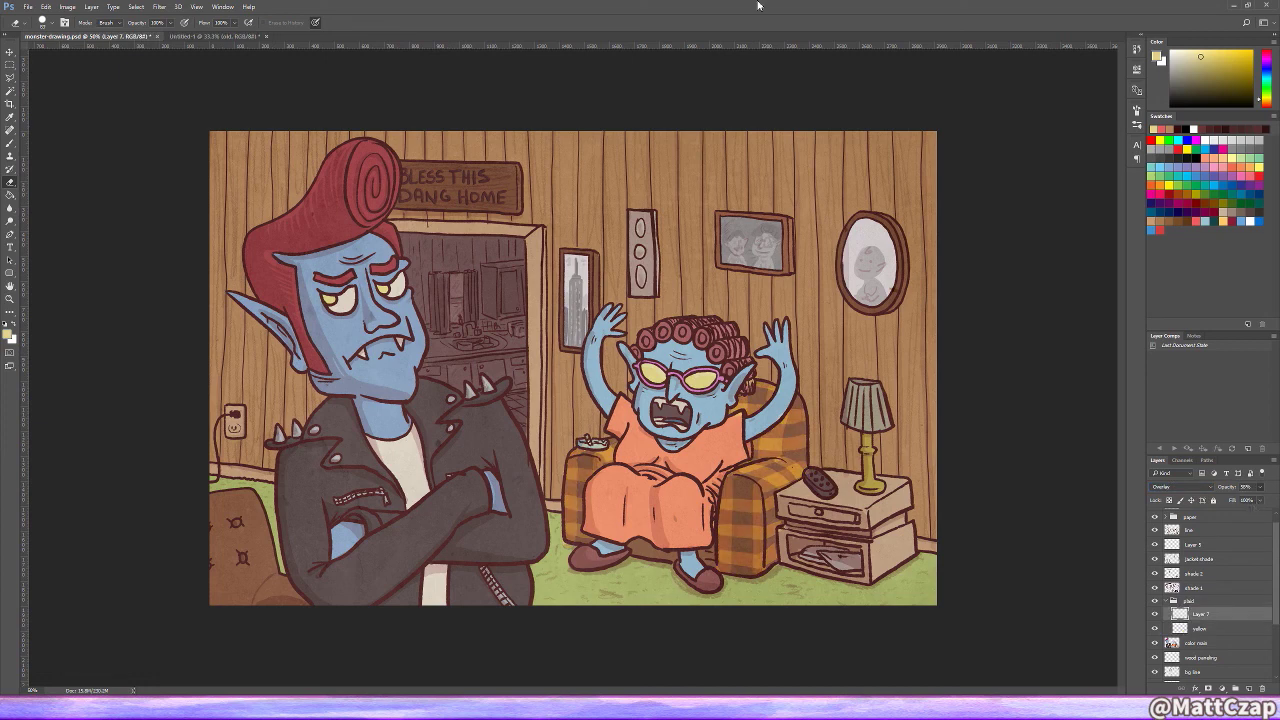
# Step: Extend the plaid to the tufted couch, painting horizontal stripes on the horizontal stripe layer and vertical stripes on the yellow layer
pyautogui.press('b')
pyautogui.moveTo(237, 519)
pyautogui.mouseDown()
pyautogui.moveTo(213, 504)
pyautogui.moveTo(220, 555)
pyautogui.moveTo(265, 543)
pyautogui.moveTo(270, 575)
pyautogui.moveTo(289, 615)
pyautogui.mouseUp()
pyautogui.hotkey('alt', '[')
pyautogui.moveTo(270, 565)
pyautogui.mouseDown()
pyautogui.moveTo(255, 495)
pyautogui.moveTo(281, 593)
pyautogui.mouseUp()
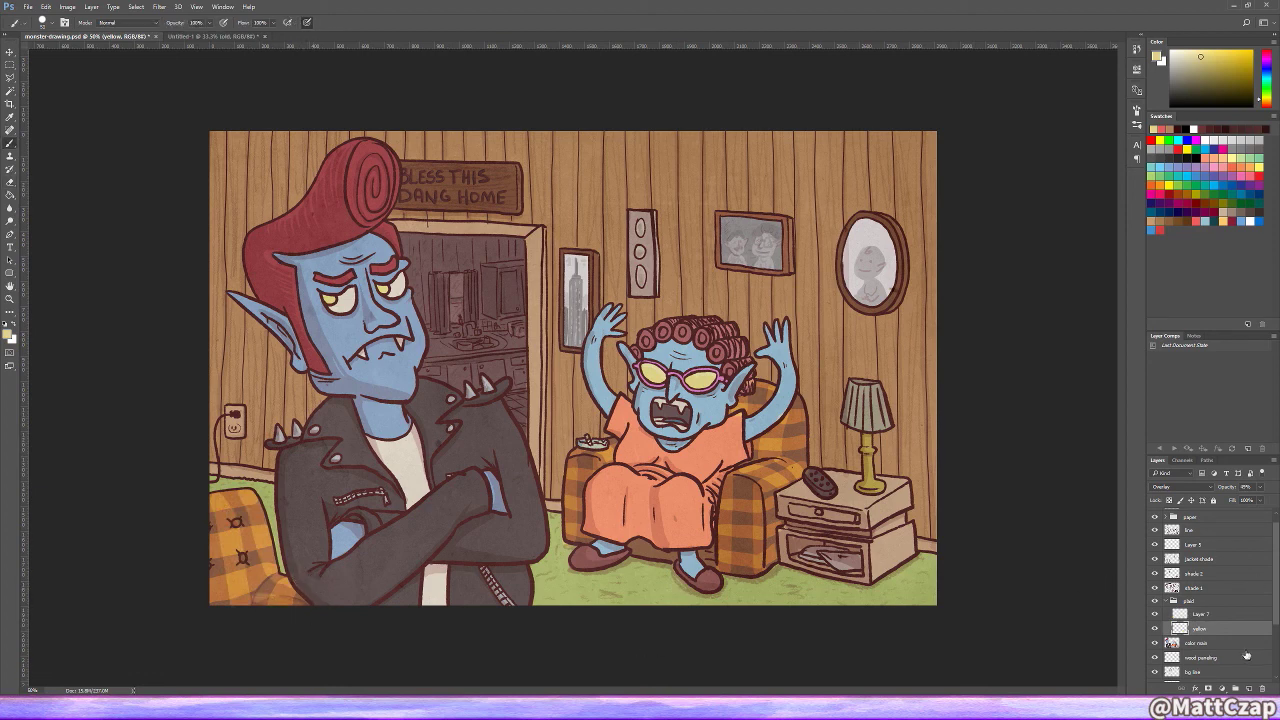
# Step: On a new layer, paint thin dark brown plaid lines over the armchair and couch, and set it to Hard Light with reduced opacity
pyautogui.hotkey('ctrl', 'shift', 'alt', 'n')
pyautogui.keyDown('alt'); pyautogui.click(728, 490); pyautogui.keyUp('alt')
pyautogui.moveTo(739, 482)
pyautogui.mouseDown()
pyautogui.moveTo(746, 586)
pyautogui.moveTo(751, 493)
pyautogui.moveTo(808, 410)
pyautogui.moveTo(763, 390)
pyautogui.moveTo(789, 486)
pyautogui.moveTo(736, 486)
pyautogui.moveTo(797, 458)
pyautogui.moveTo(738, 562)
pyautogui.mouseUp()
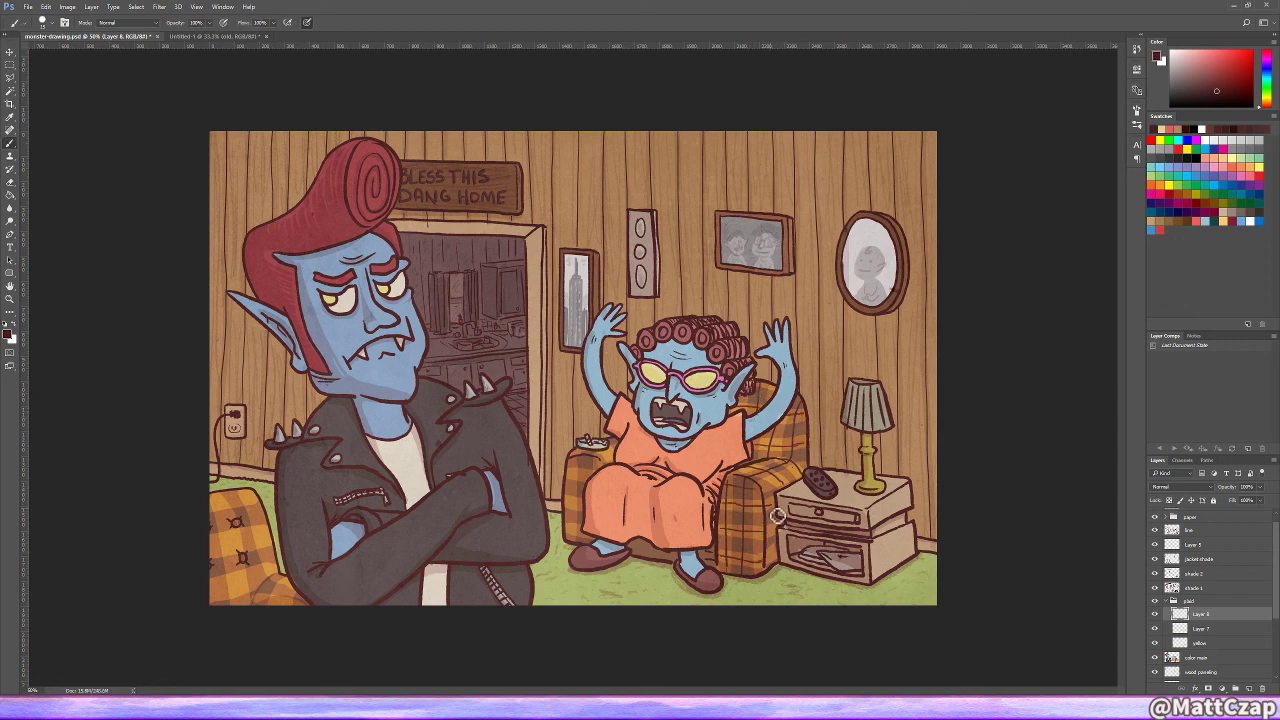
pyautogui.moveTo(576, 531); pyautogui.dragTo(578, 460)
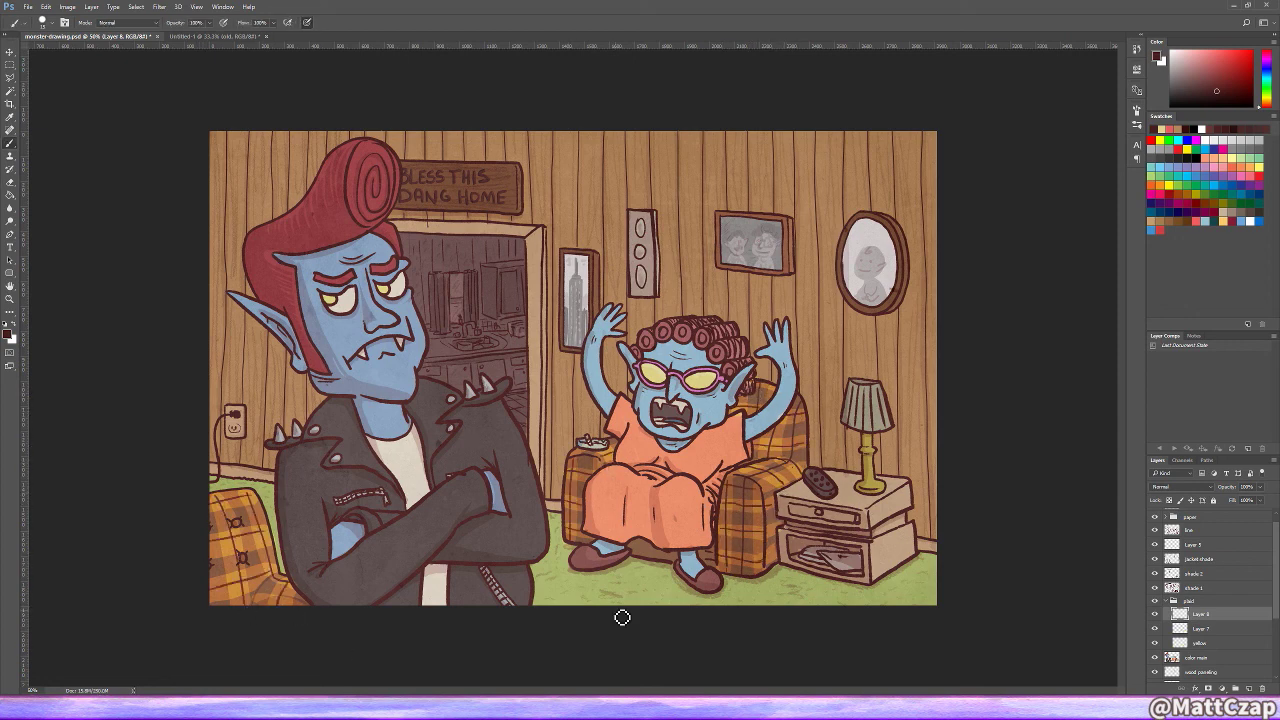
pyautogui.scroll(-3, 1180, 487)
pyautogui.moveTo(1226, 487); pyautogui.dragTo(1229, 505)
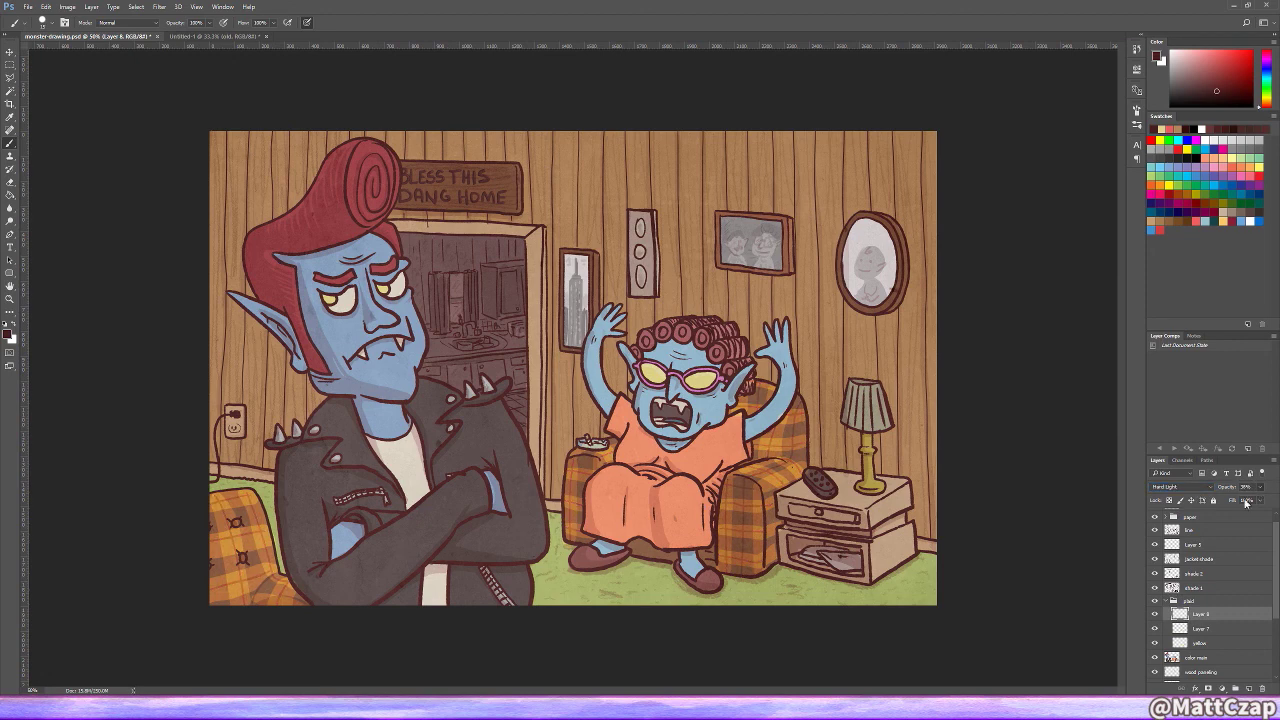
# Step: Add a new layer above the line layer for the signature and make white the paint colour
pyautogui.hotkey('ctrl', '-')
pyautogui.hotkey('ctrl', '-')
pyautogui.hotkey('ctrl', '+')
pyautogui.hotkey('ctrl', '+')
pyautogui.hotkey('ctrl', 'shift', 'alt', 'n')
pyautogui.press('x')
pyautogui.moveTo(858, 594); pyautogui.dragTo(890, 596)
pyautogui.hotkey('ctrl', '+')
pyautogui.hotkey('ctrl', 'alt', 'z')
pyautogui.hotkey('ctrl', 'alt', 'z')
pyautogui.hotkey('ctrl', 'alt', 'z')
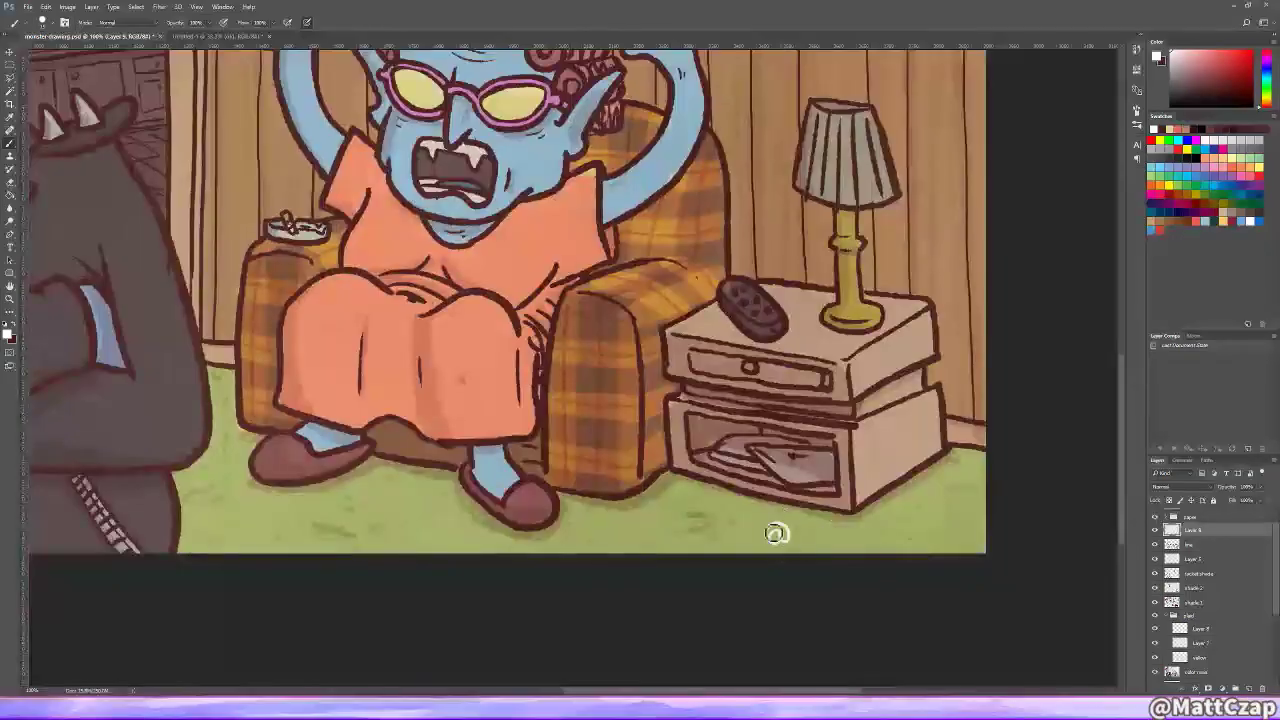
# Step: Hand-letter the artist's handle in white on the carpet below the side table, and set its layer to Overlay with reduced opacity
pyautogui.moveTo(771, 529)
pyautogui.mouseDown()
pyautogui.moveTo(804, 553)
pyautogui.moveTo(950, 540)
pyautogui.mouseUp()
pyautogui.press('v')
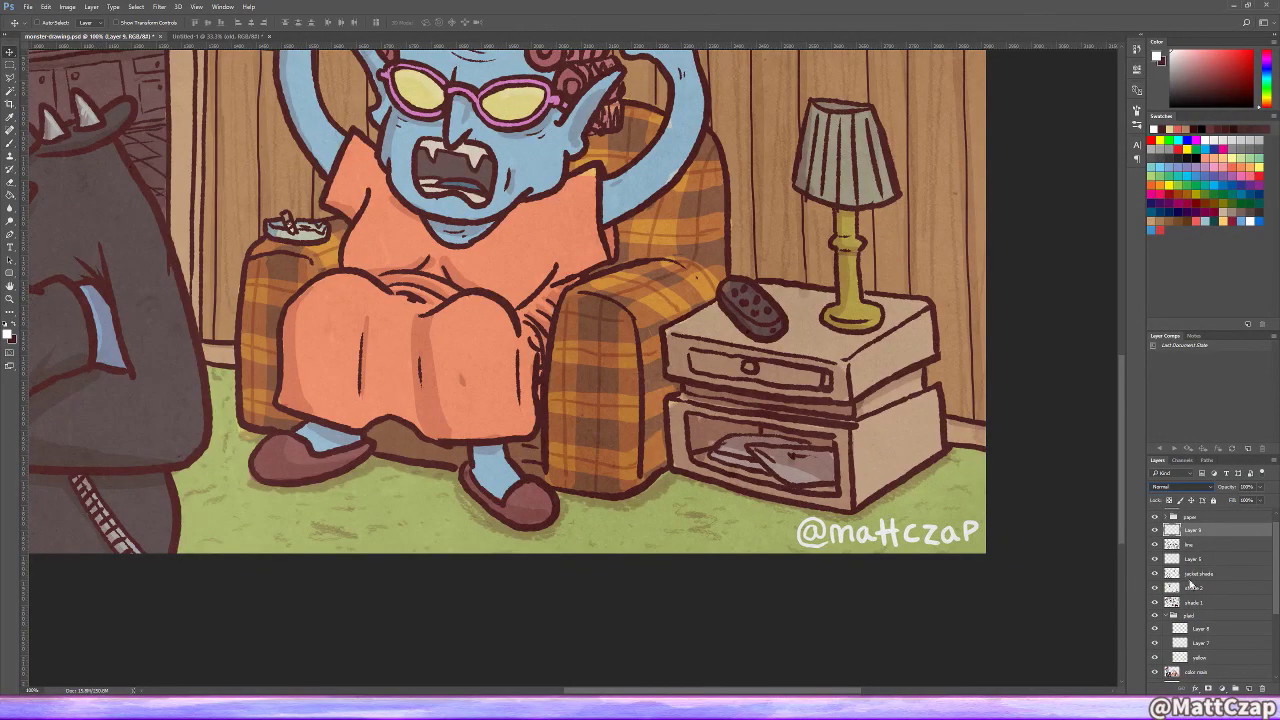
pyautogui.hotkey('shift', 'alt', 'o')
pyautogui.hotkey('ctrl', '-')
pyautogui.hotkey('ctrl', '-')
pyautogui.hotkey('ctrl', '-')
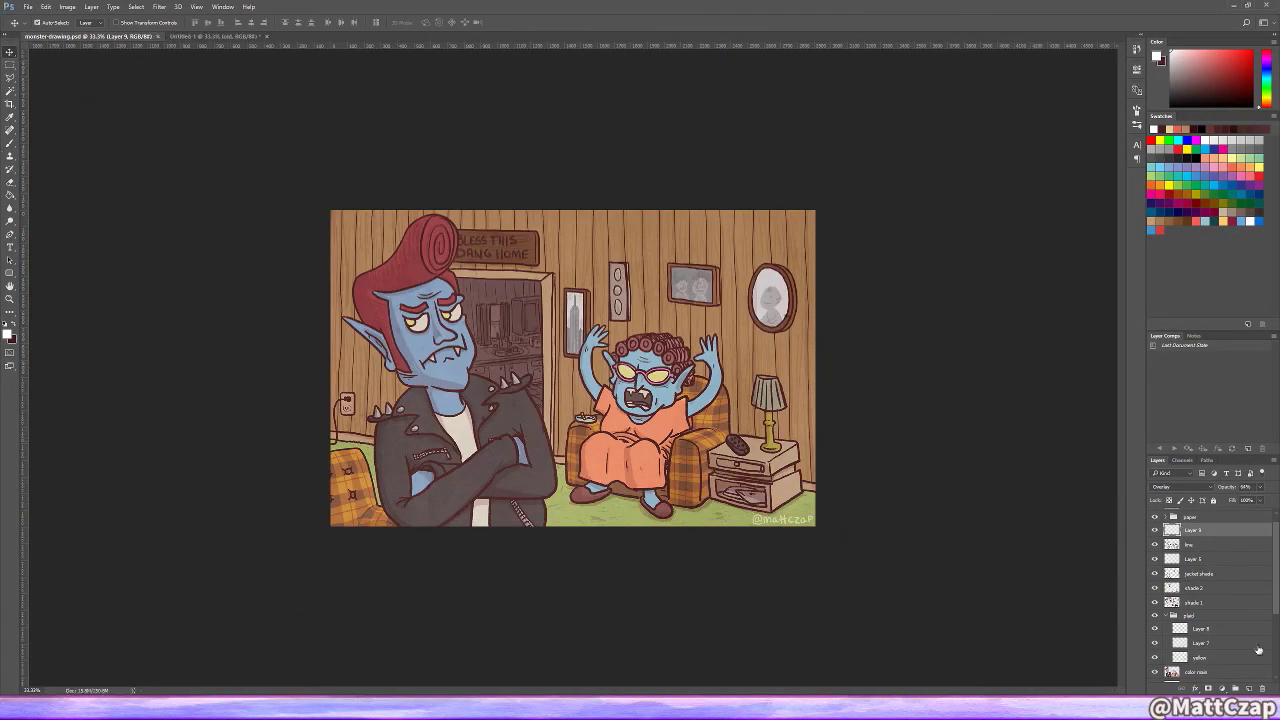
# Step: Create a new layer named water damage between the shade 2 and jacket shade layers
pyautogui.hotkey('ctrl', '+')
pyautogui.hotkey('ctrl', '+')
pyautogui.hotkey('ctrl', 'shift', 'n')
pyautogui.write('water damage')
pyautogui.press('Return')
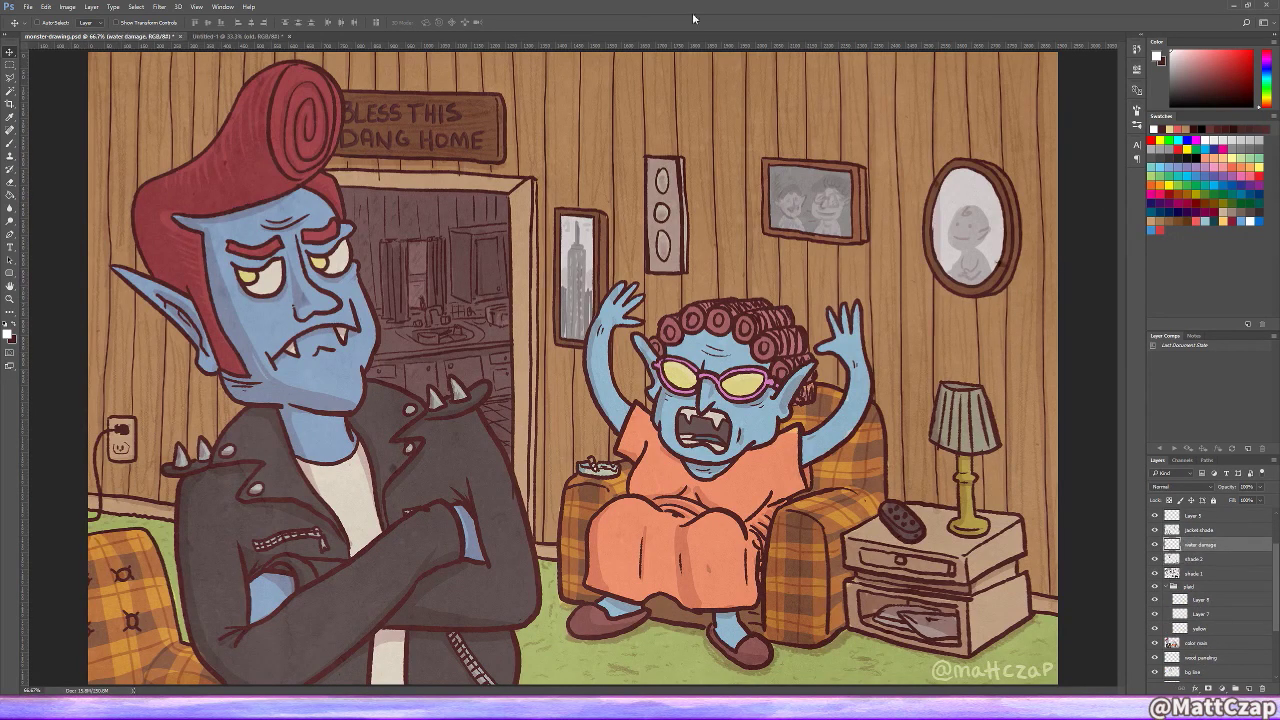
# Step: With the brush at 63% opacity, paint dark brown dripping water stains down the paneling from the wall's upper edge above the framed pictures
pyautogui.press('b')
pyautogui.moveTo(862, 82); pyautogui.dragTo(905, 160)
pyautogui.hotkey('ctrl', 'z')
pyautogui.press('6')
pyautogui.press('3')
pyautogui.moveTo(735, 55); pyautogui.dragTo(800, 95)
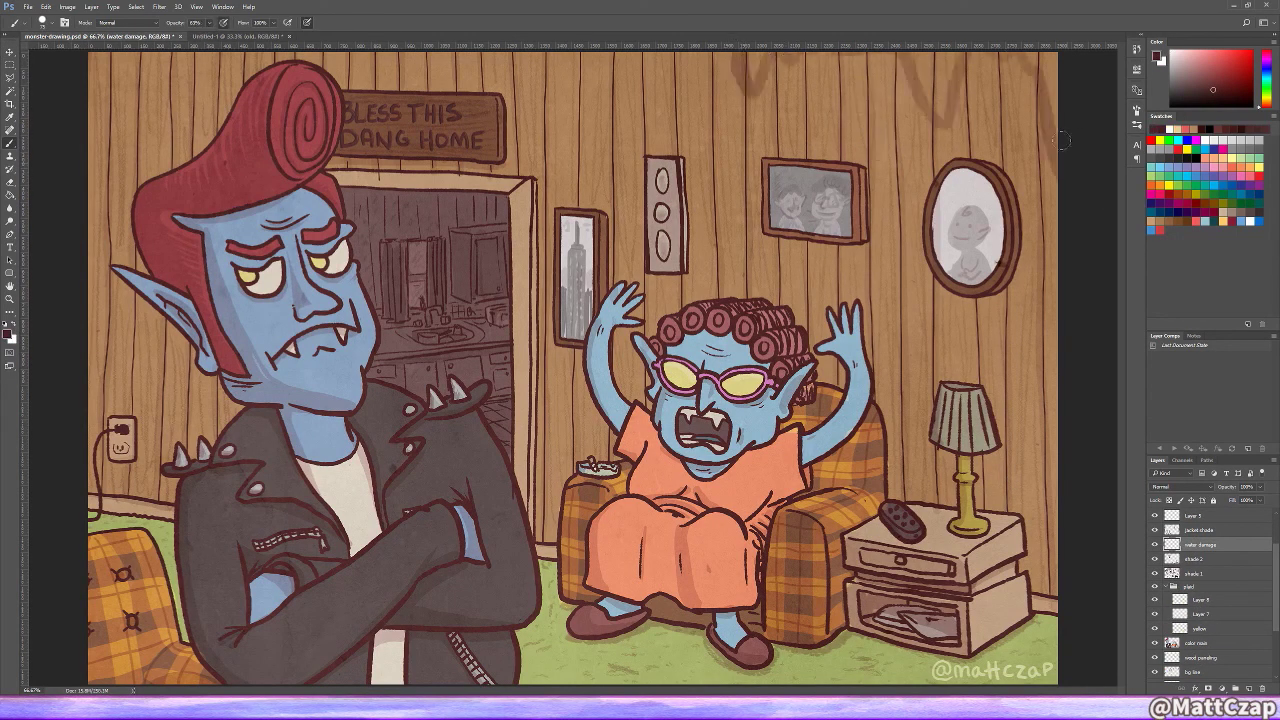
pyautogui.moveTo(1010, 50); pyautogui.dragTo(1050, 180)
pyautogui.moveTo(895, 55); pyautogui.dragTo(933, 129)
pyautogui.moveTo(990, 55); pyautogui.dragTo(1040, 200)
pyautogui.moveTo(905, 55); pyautogui.dragTo(945, 125)
pyautogui.moveTo(768, 55); pyautogui.dragTo(770, 85)
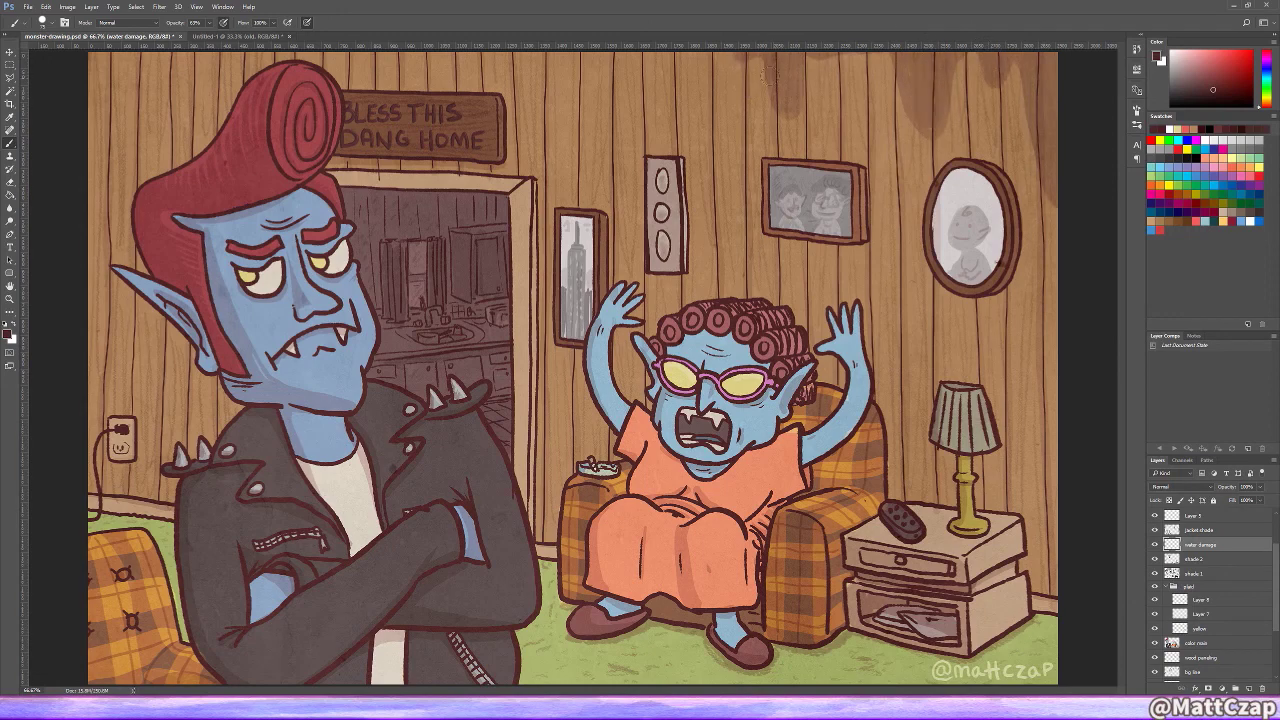
# Step: Deepen the stain beside the oval portrait, and add small stains along the wall's upper edge near its middle and beside the greaser's hair
pyautogui.moveTo(1023, 58); pyautogui.dragTo(1025, 215)
pyautogui.moveTo(695, 48); pyautogui.dragTo(697, 84)
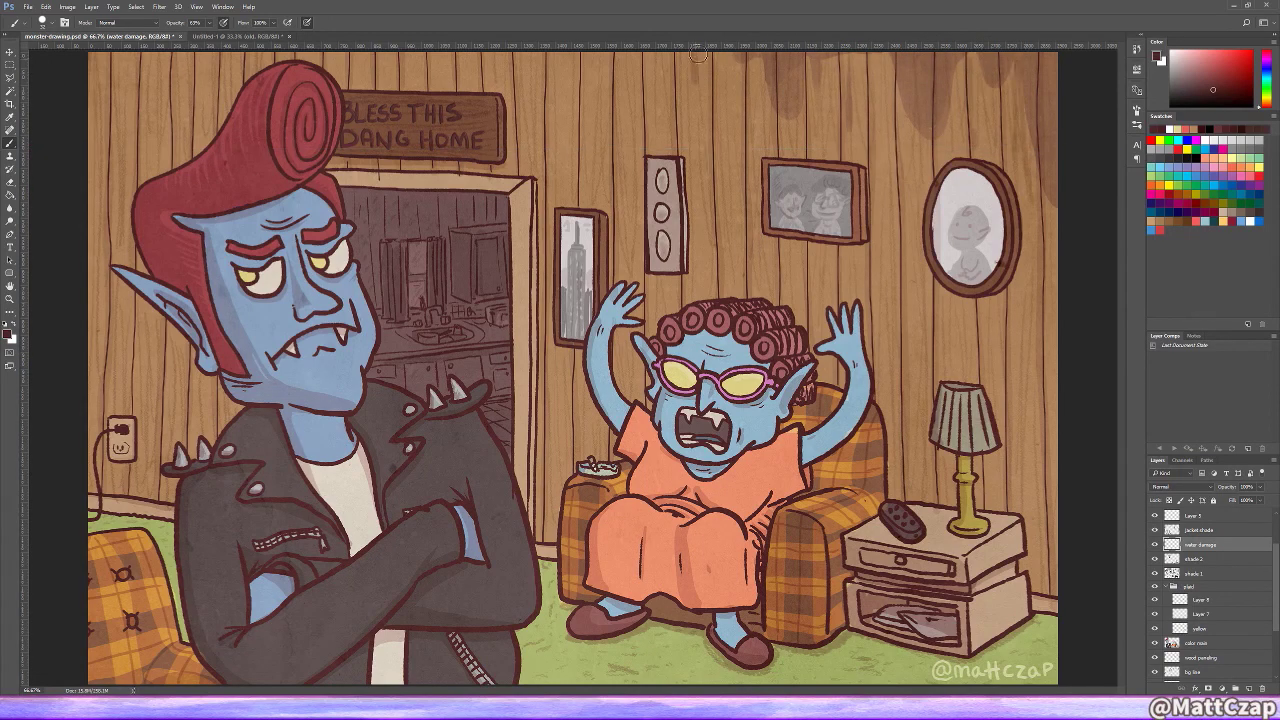
pyautogui.moveTo(110, 50); pyautogui.dragTo(136, 86)
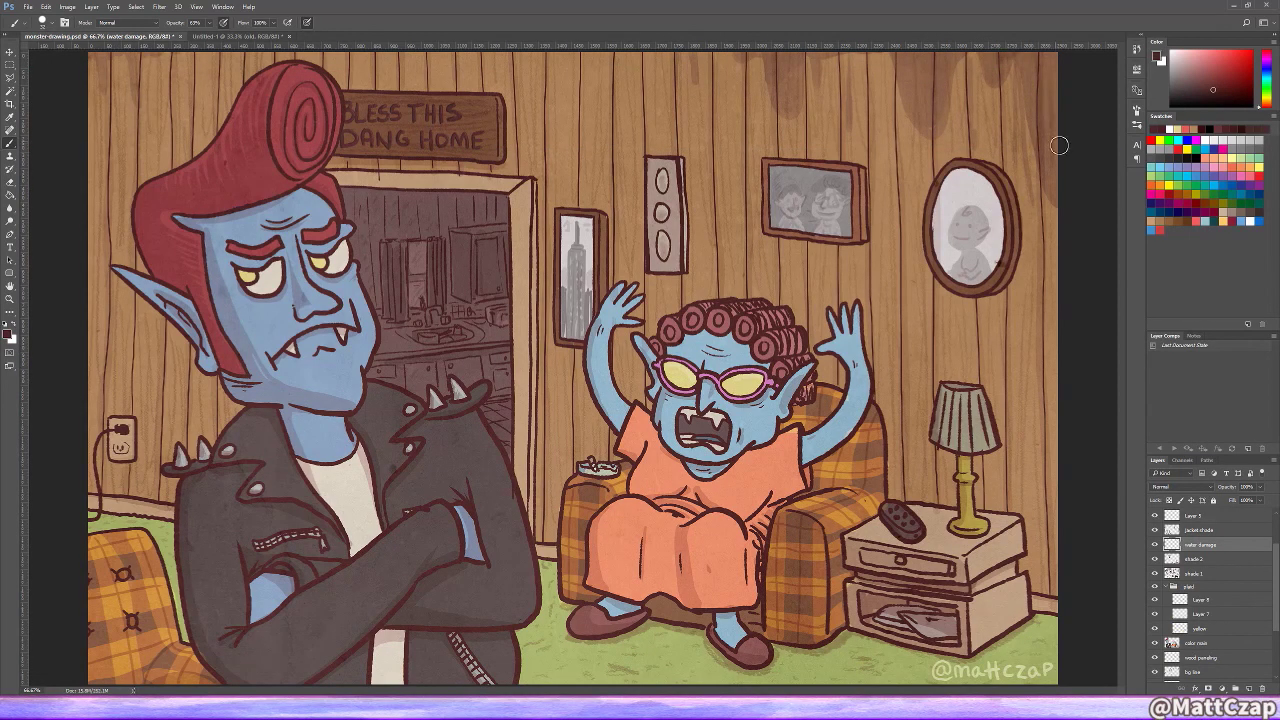
pyautogui.hotkey('ctrl', '-')
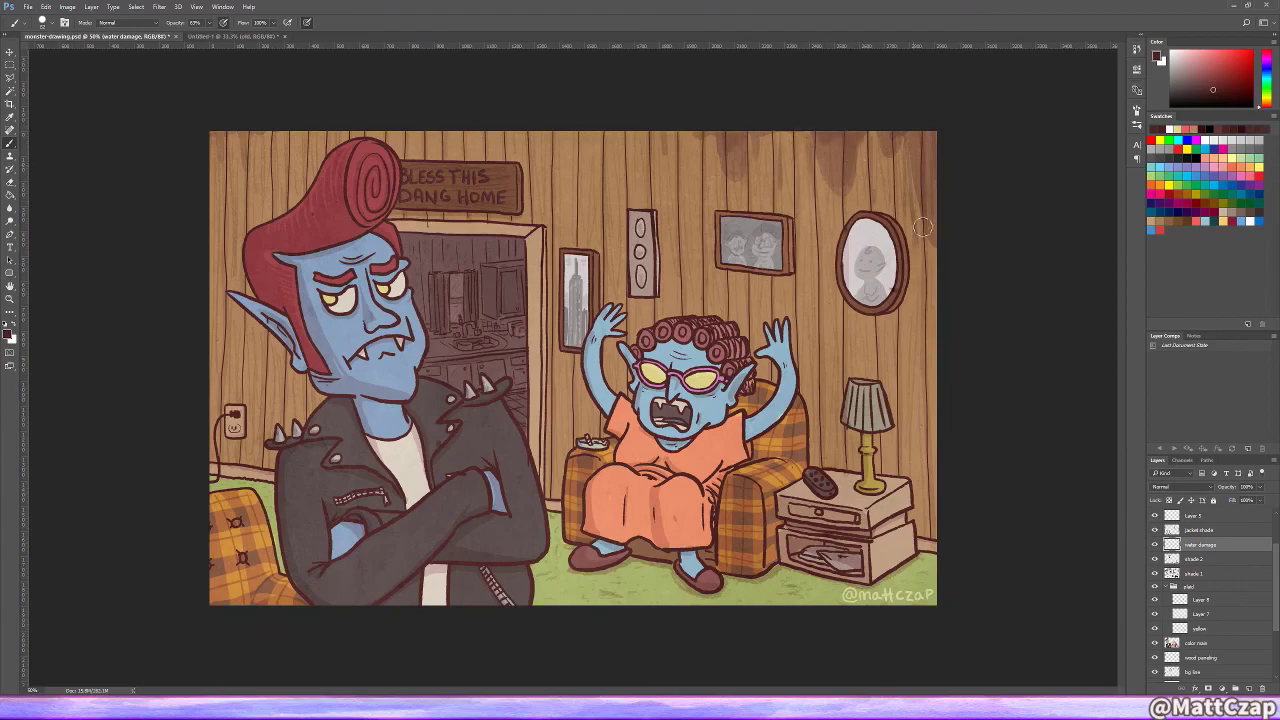